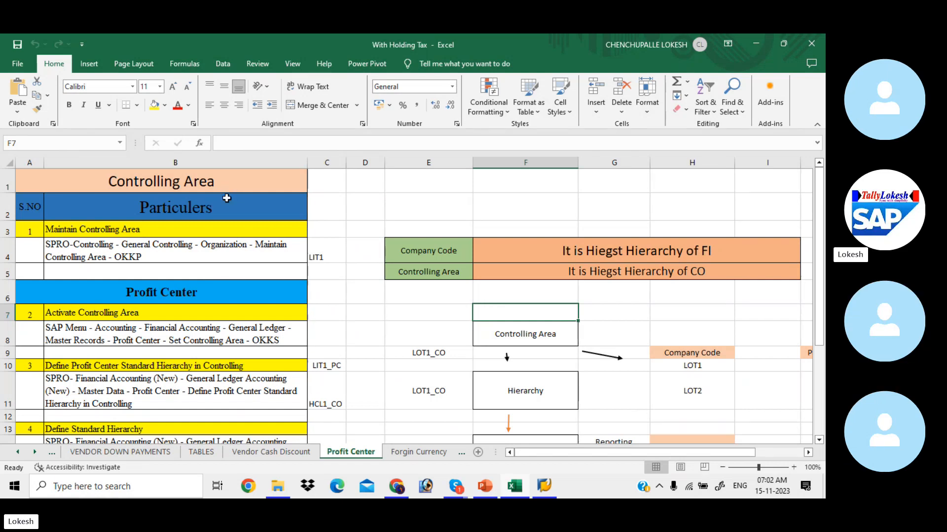
Step through the Profit Center setup steps in the Excel notes down to GI Posting.
{"action": "left_click", "coordinate": [225, 289]}
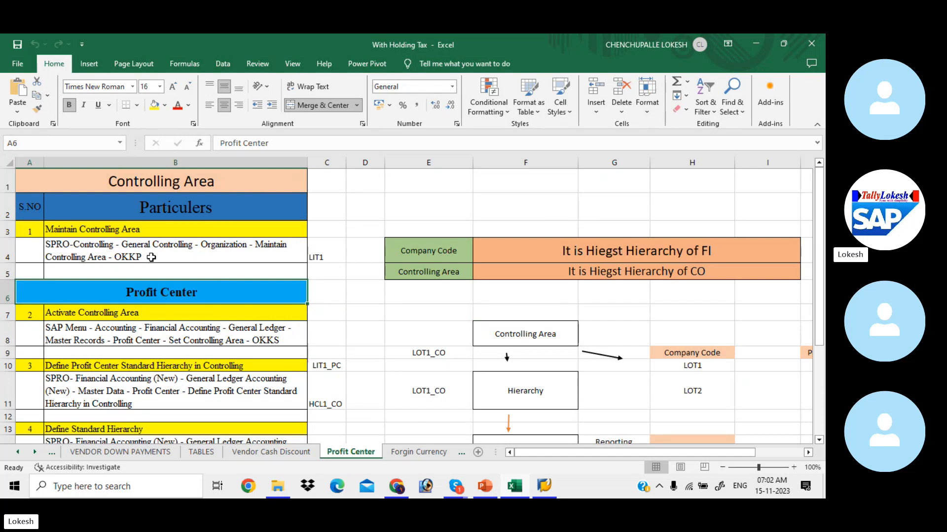
{"action": "key", "text": "Down"}
{"action": "key", "text": "Down"}
{"action": "key", "text": "Down"}
{"action": "key", "text": "Down"}
{"action": "key", "text": "Down"}
{"action": "key", "text": "Down"}
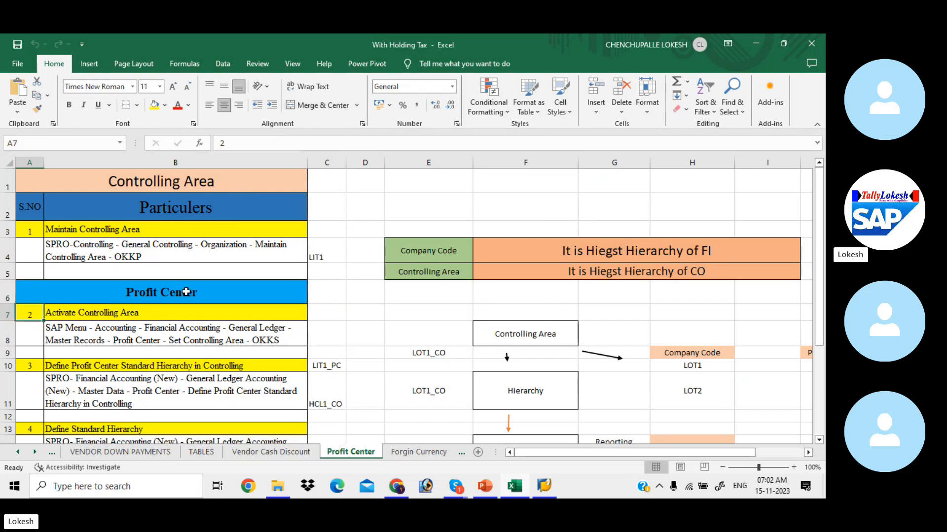
{"action": "key", "text": "Down"}
{"action": "key", "text": "Down"}
{"action": "key", "text": "Down"}
{"action": "key", "text": "Down"}
{"action": "key", "text": "Down"}
{"action": "key", "text": "Down"}
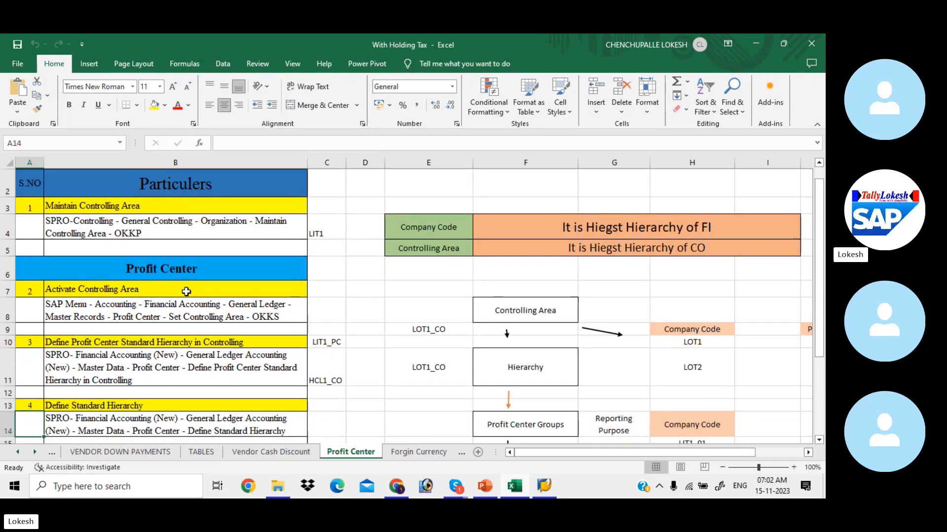
{"action": "key", "text": "Down"}
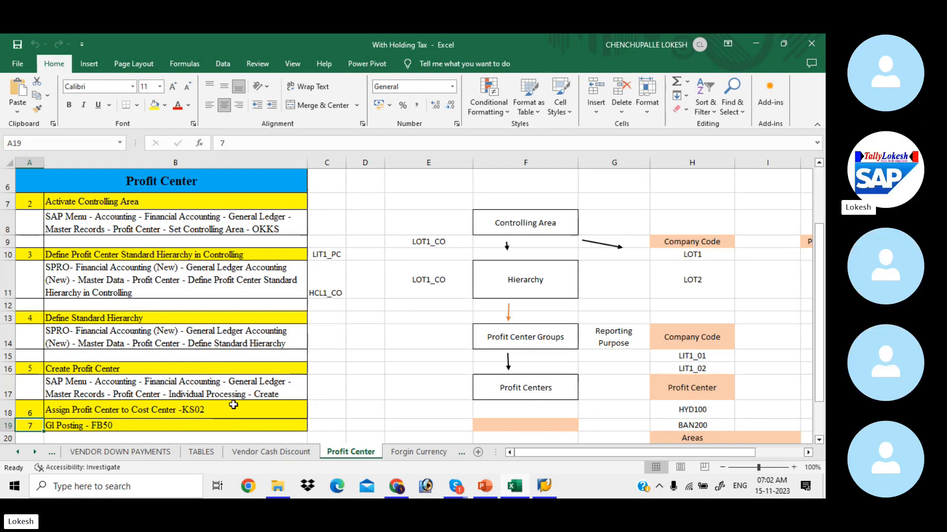
Review the diagram's Controlling Area, Hierarchy, Profit Center Groups and Profit Centers boxes.
{"action": "left_click", "coordinate": [528, 224]}
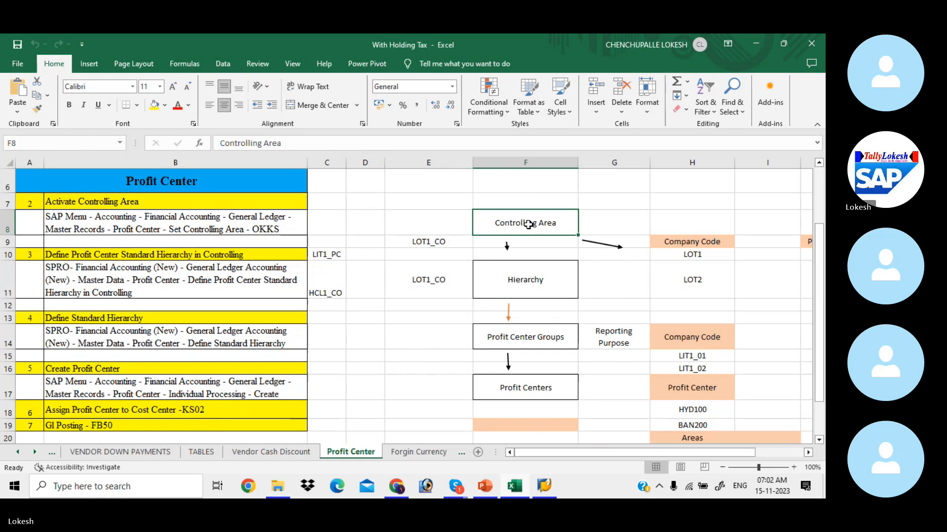
{"action": "left_click", "coordinate": [543, 286]}
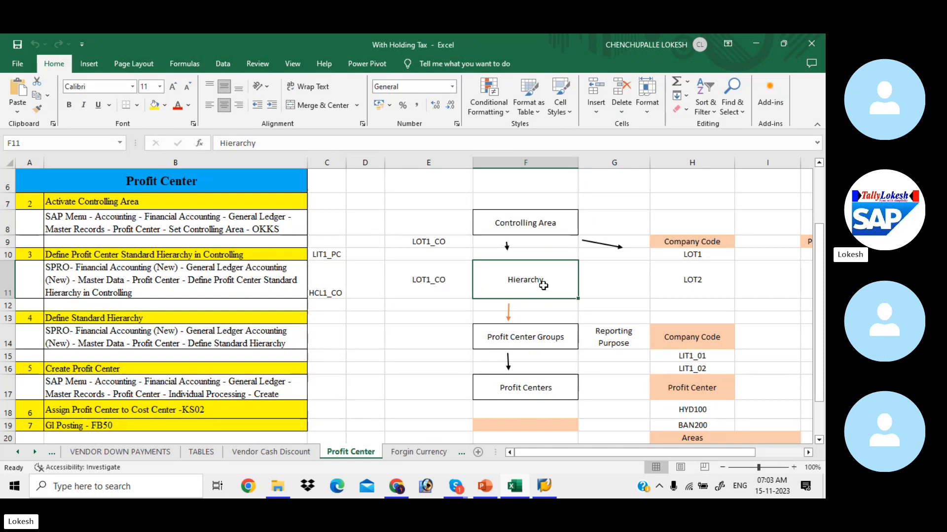
{"action": "left_click", "coordinate": [546, 388]}
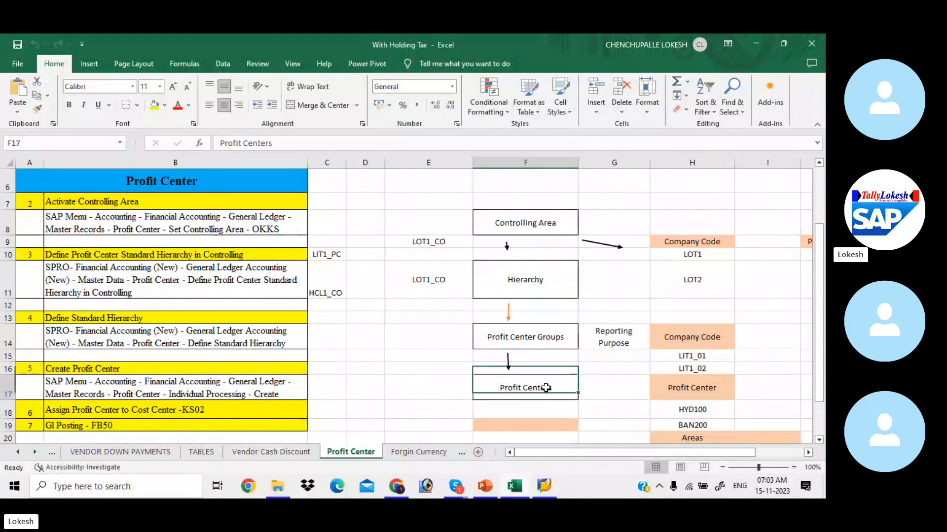
{"action": "left_click", "coordinate": [560, 330]}
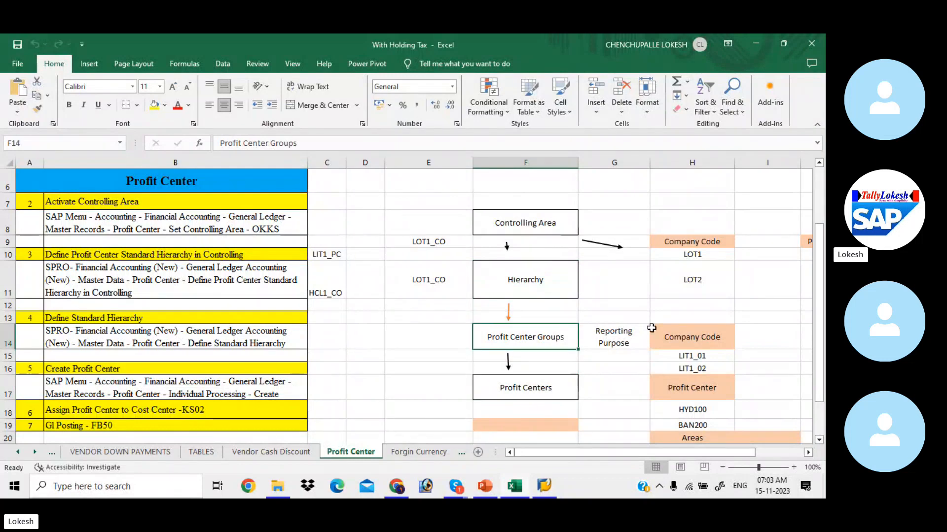
{"action": "left_click", "coordinate": [670, 335]}
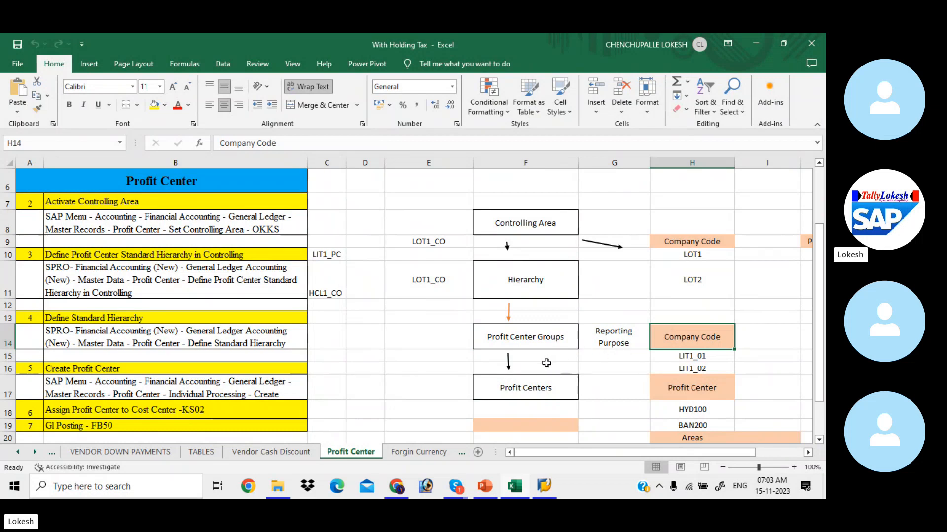
{"action": "left_click", "coordinate": [547, 388]}
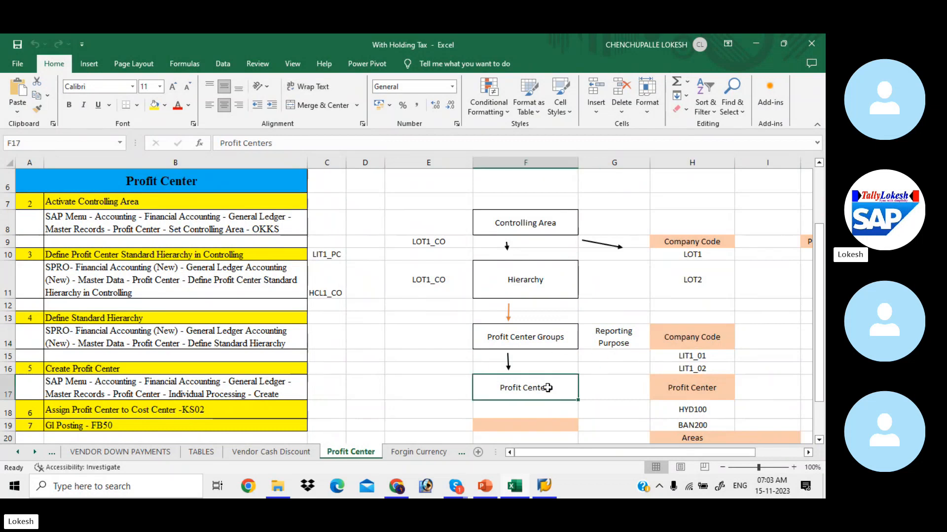
{"action": "left_click", "coordinate": [665, 387]}
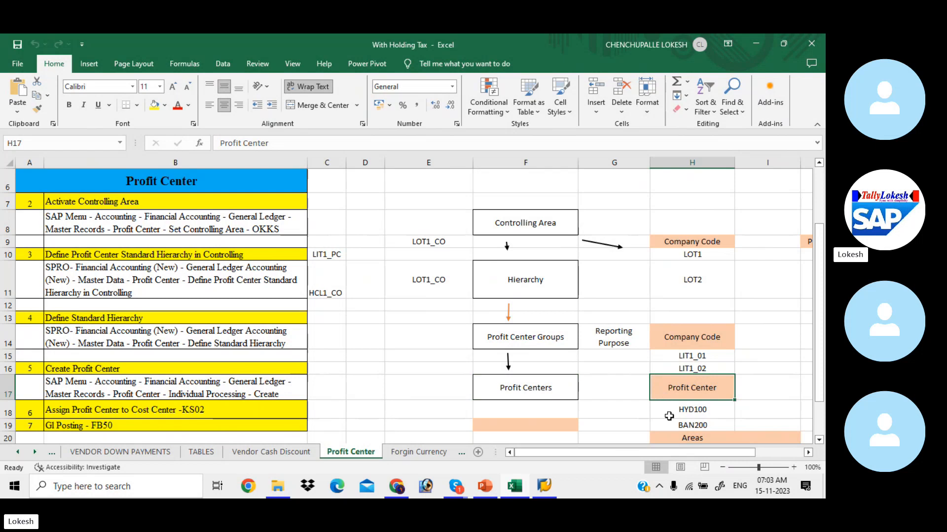
Review profit centers HYD100 and BAN200 and areas SR NAGAR, AMEER PET, MARTHHALI, RK NAGAR.
{"action": "left_click", "coordinate": [669, 417]}
{"action": "left_click", "coordinate": [675, 428]}
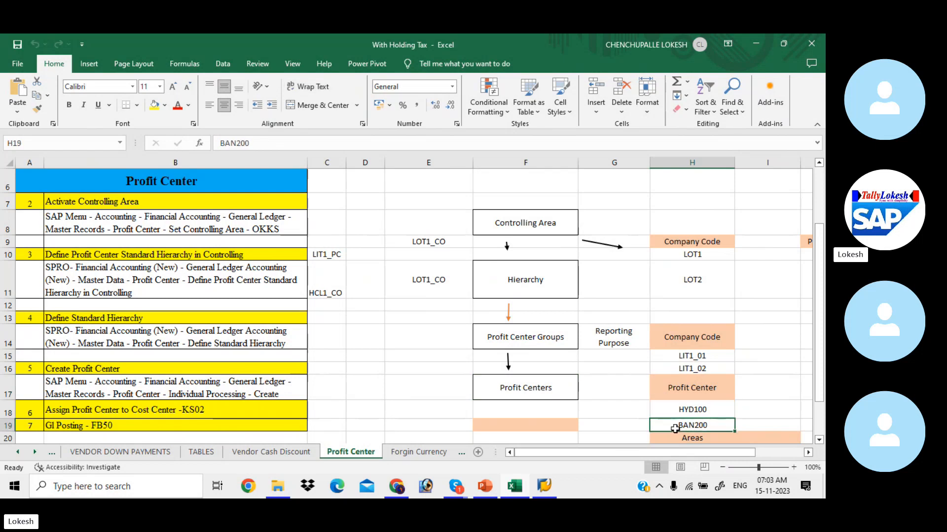
{"action": "key", "text": "Down"}
{"action": "key", "text": "Down"}
{"action": "key", "text": "Down"}
{"action": "key", "text": "Down"}
{"action": "key", "text": "Down"}
{"action": "key", "text": "Down"}
{"action": "key", "text": "Down"}
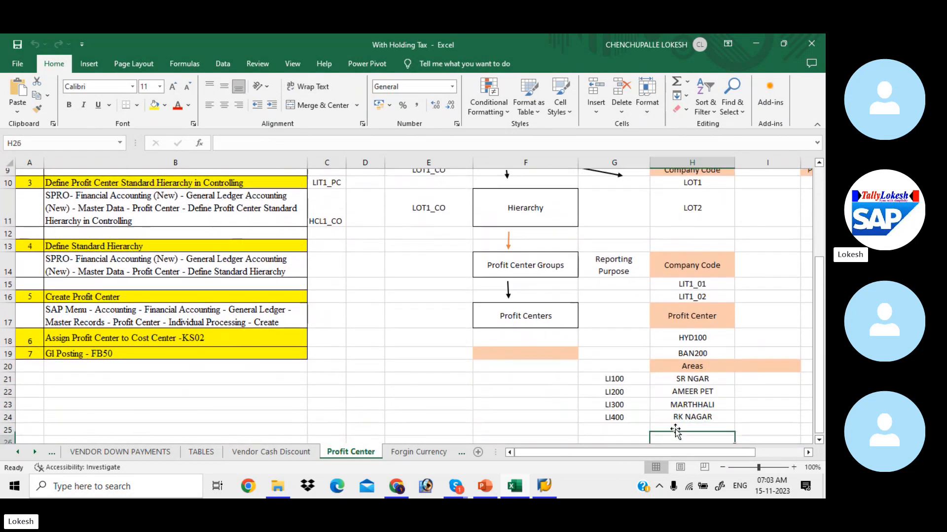
{"action": "key", "text": "Down"}
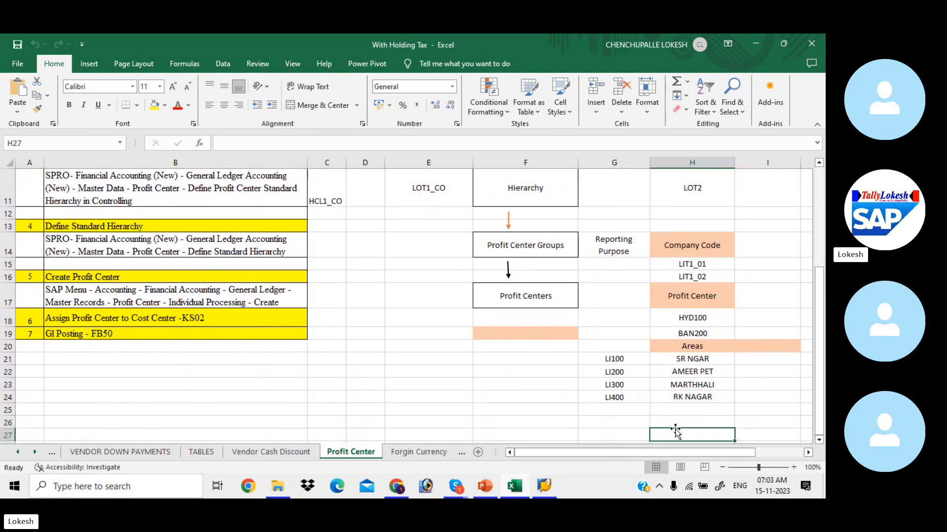
{"action": "left_click", "coordinate": [669, 360]}
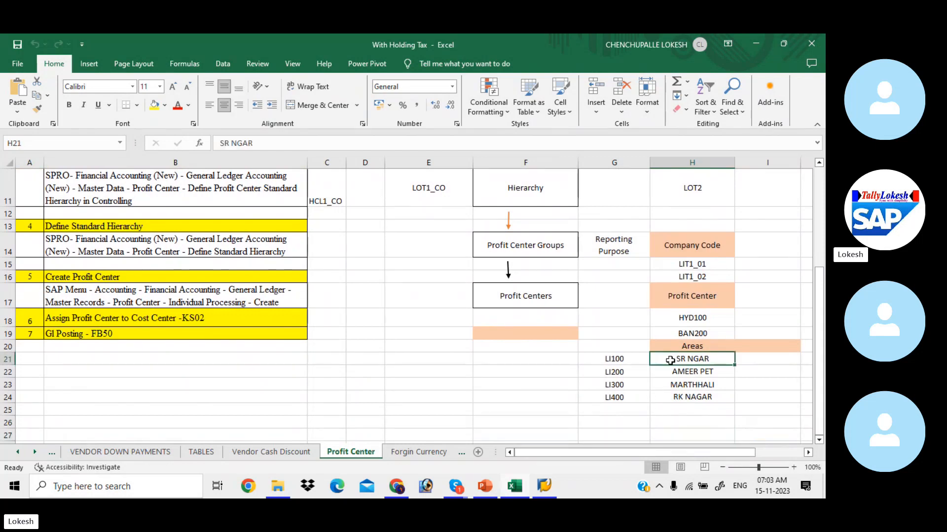
{"action": "left_click", "coordinate": [677, 378]}
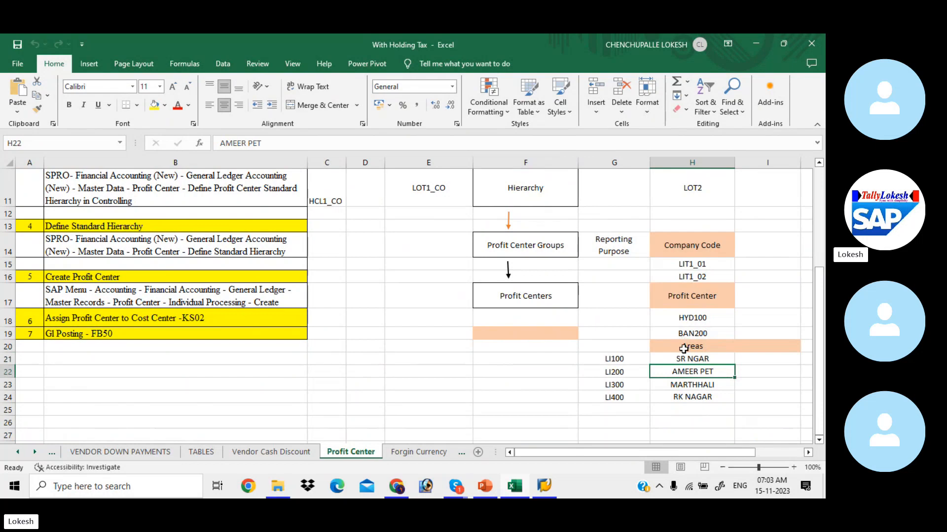
{"action": "key", "text": "Down"}
{"action": "left_click", "coordinate": [684, 399]}
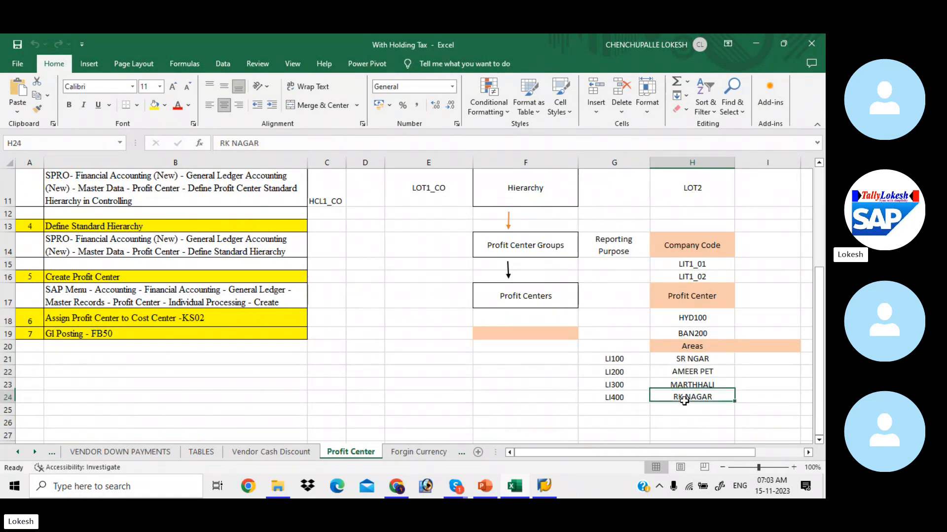
{"action": "left_click", "coordinate": [516, 393]}
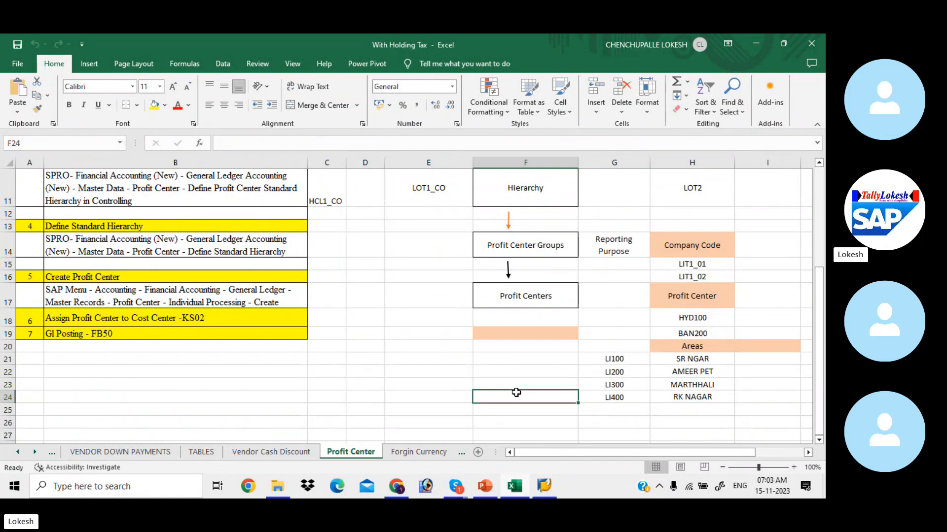
{"action": "left_click_drag", "start_coordinate": [819, 284], "coordinate": [815, 182]}
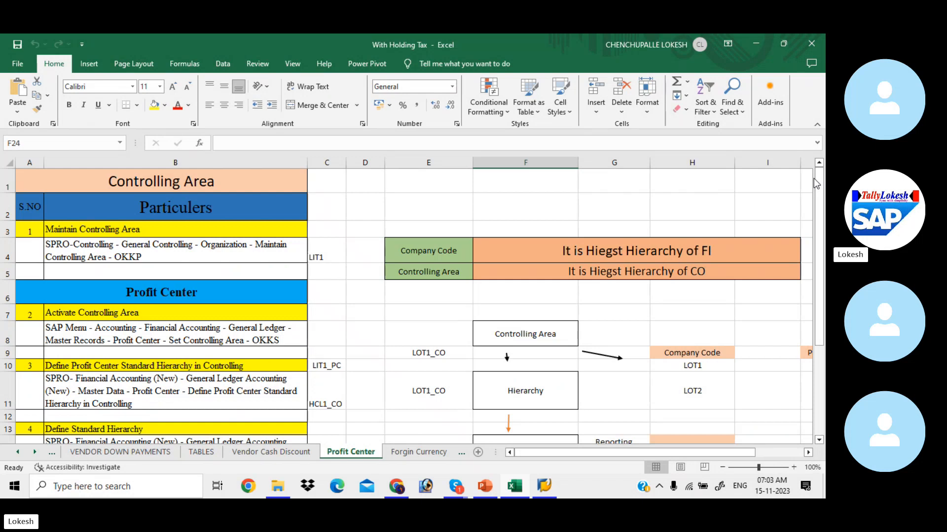
Log on to SAP client 800 with the saved user and the account password.
{"action": "left_click", "coordinate": [291, 289]}
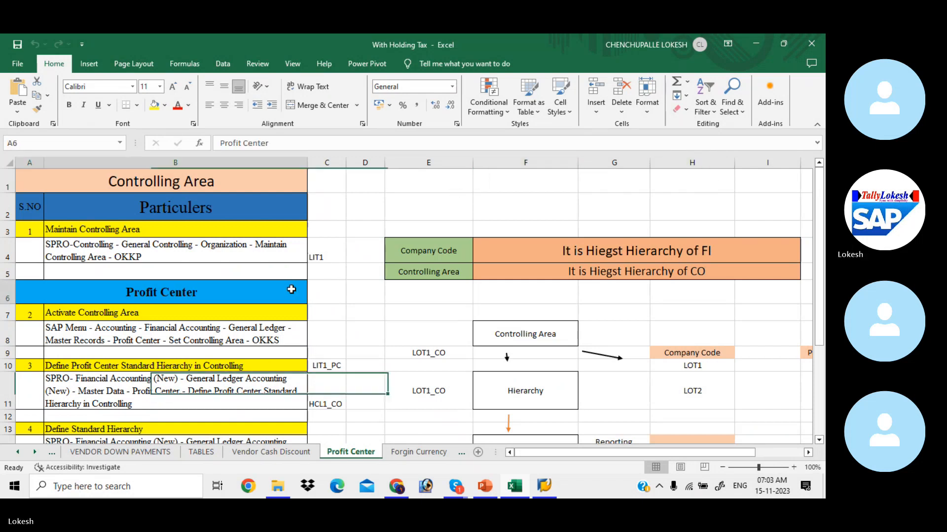
{"action": "left_click", "coordinate": [549, 493]}
{"action": "double_click", "coordinate": [344, 91]}
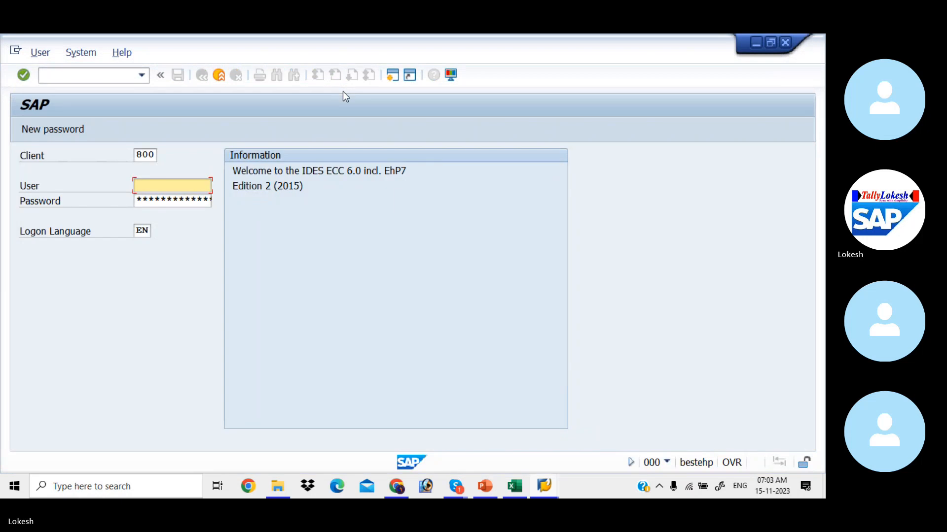
{"action": "key", "text": "Tab"}
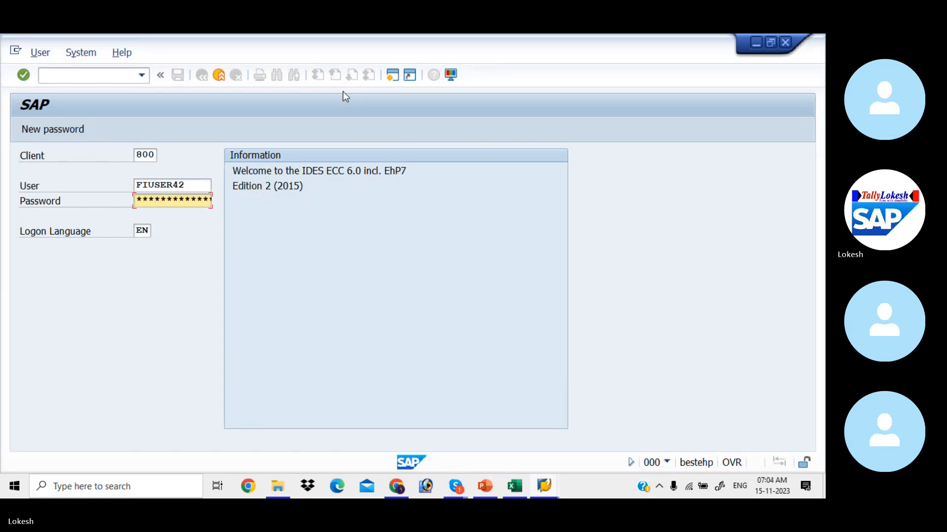
{"action": "type", "text": "******"}
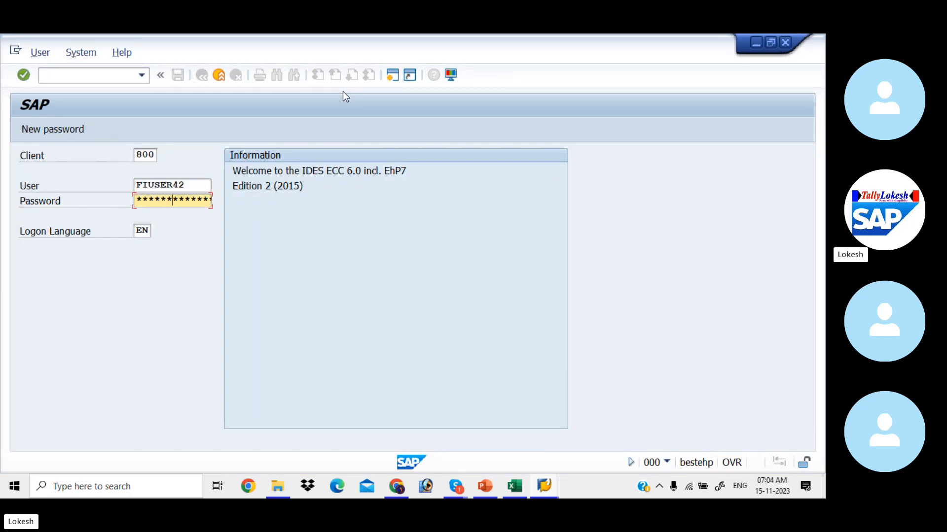
{"action": "key", "text": "Return"}
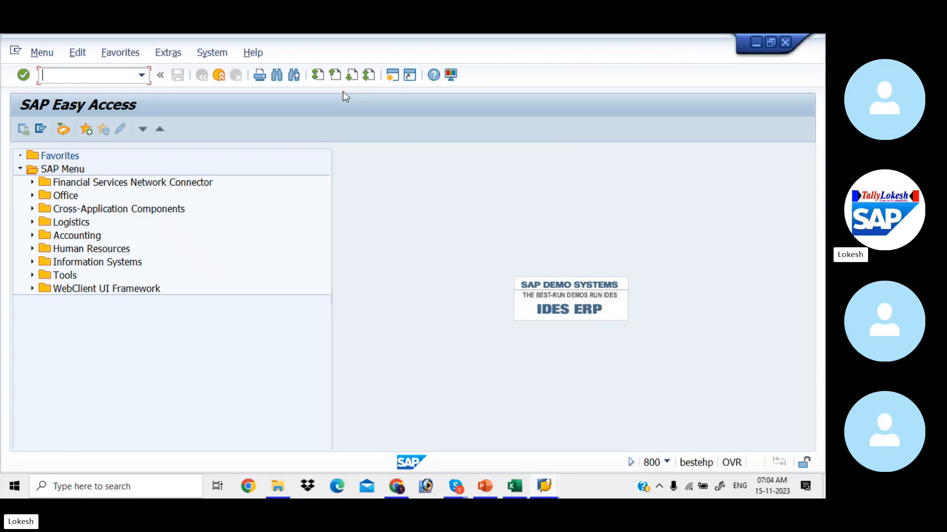
{"action": "type", "text": "OKKP"}
{"action": "key", "text": "Return"}
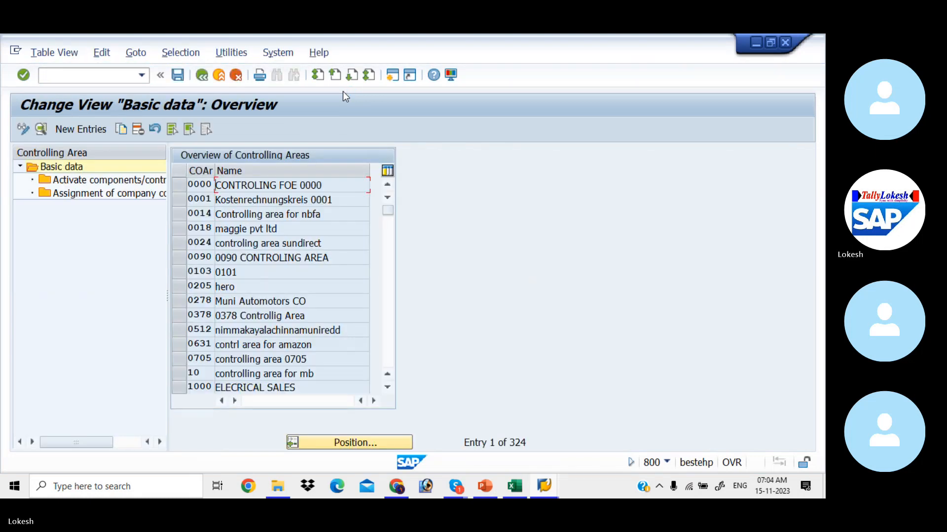
{"action": "left_click", "coordinate": [356, 444]}
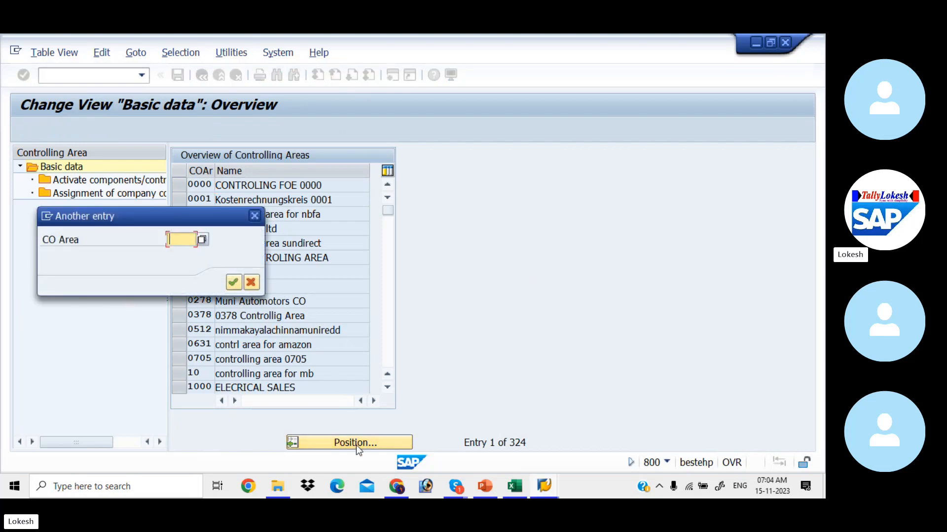
{"action": "type", "text": "sap4"}
{"action": "key", "text": "Return"}
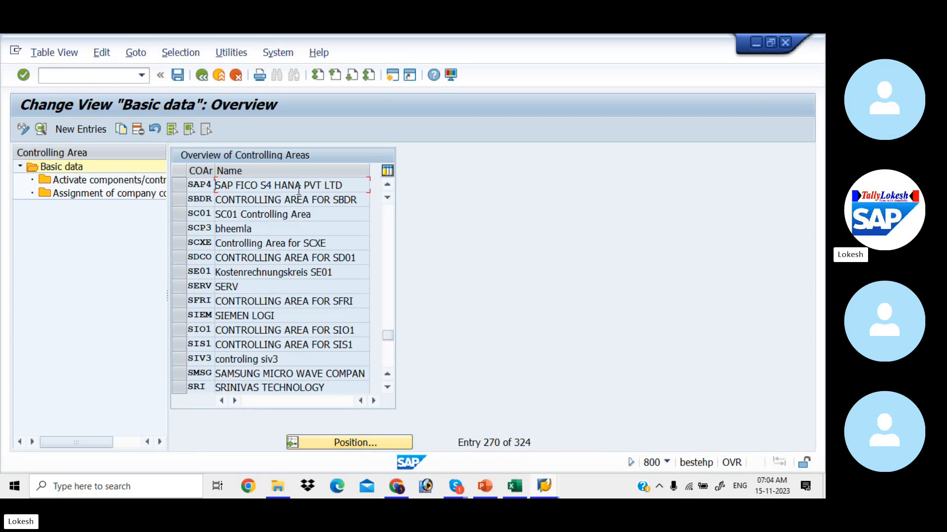
{"action": "double_click", "coordinate": [298, 189]}
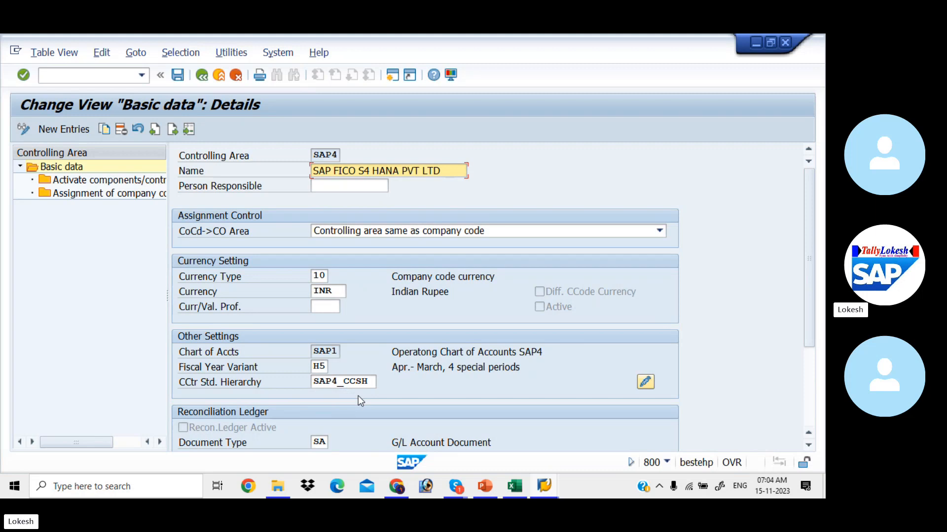
{"action": "left_click", "coordinate": [99, 77]}
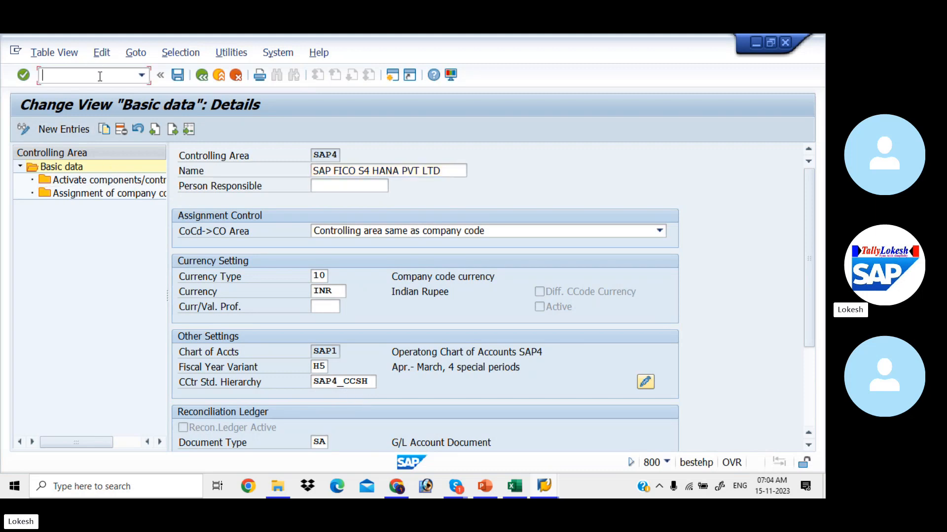
{"action": "type", "text": "/n"}
{"action": "key", "text": "Return"}
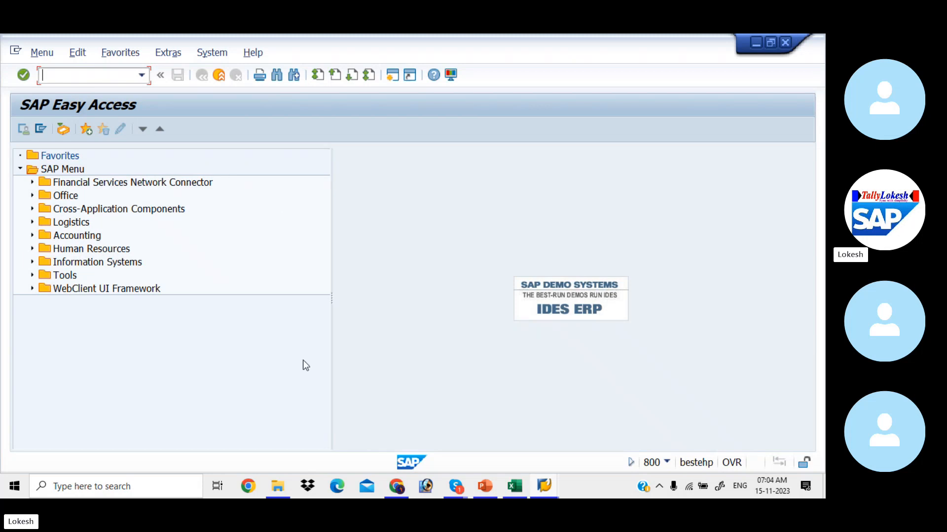
Look up the Activate Controlling Area menu path in cell B8 of the Excel notes.
{"action": "key", "text": "alt+Tab"}
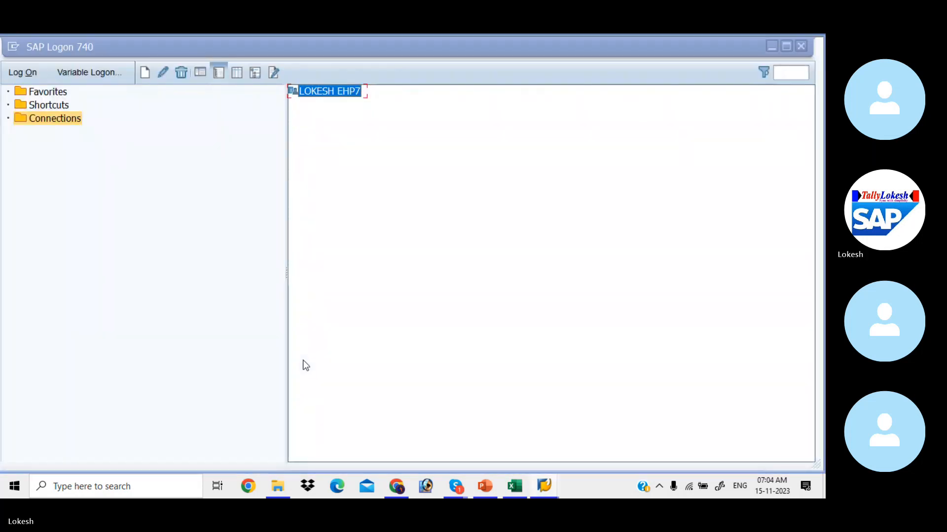
{"action": "key", "text": "alt+Tab"}
{"action": "key", "text": "Tab"}
{"action": "left_click", "coordinate": [96, 327]}
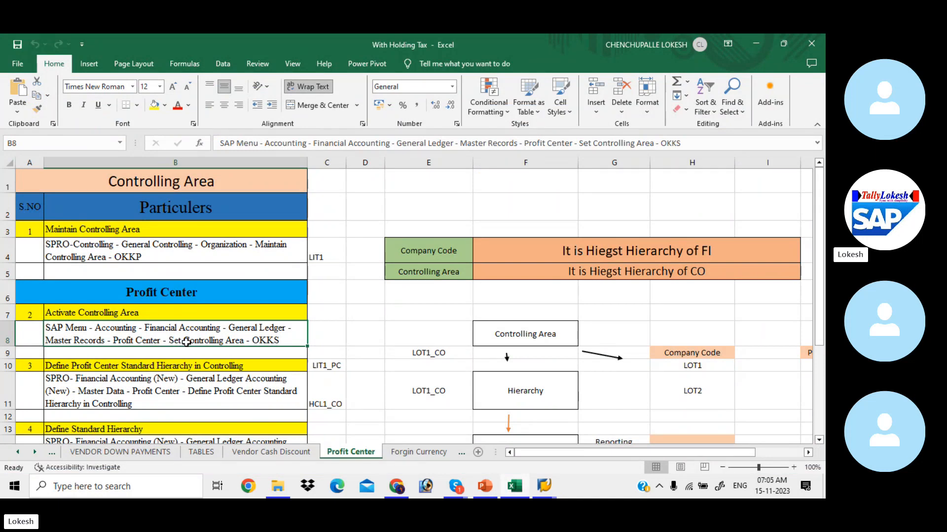
Expand Accounting > Financial Accounting > General Ledger > Master Records > Profit Center.
{"action": "key", "text": "alt+Tab"}
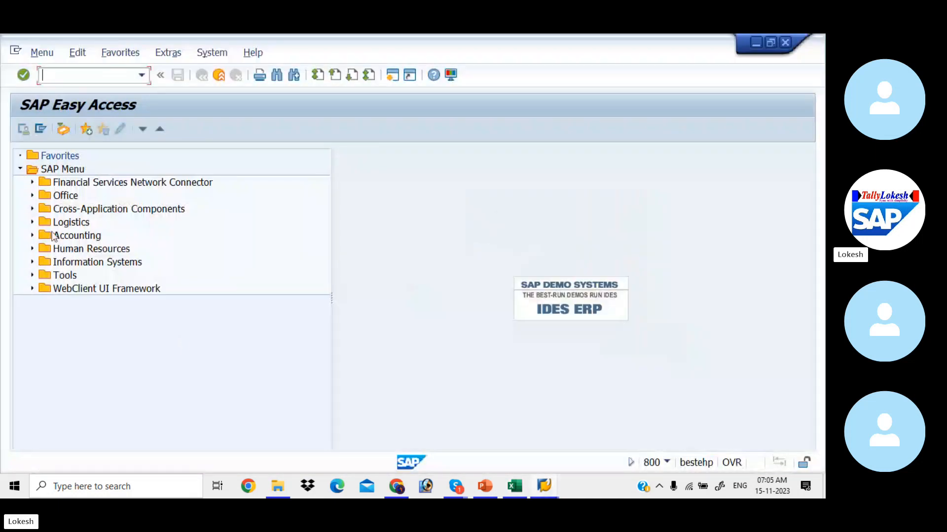
{"action": "left_click", "coordinate": [32, 235]}
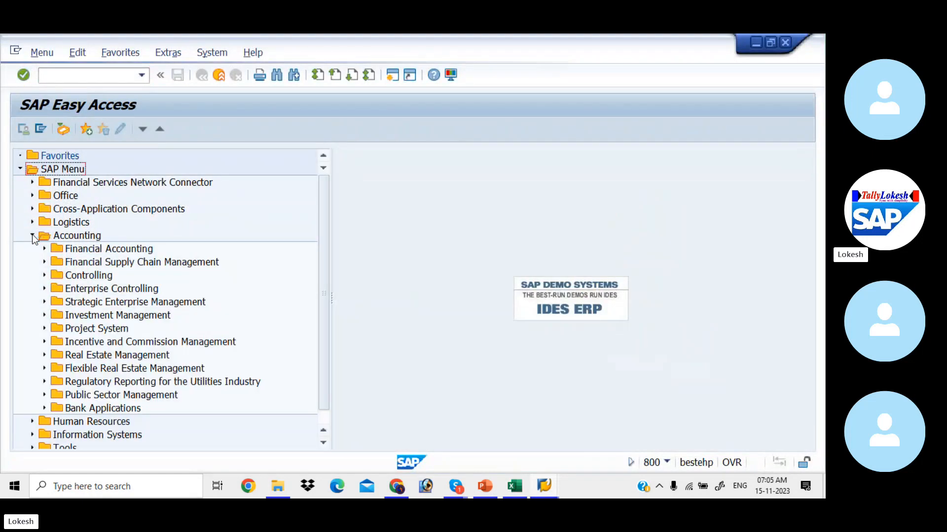
{"action": "left_click", "coordinate": [44, 249]}
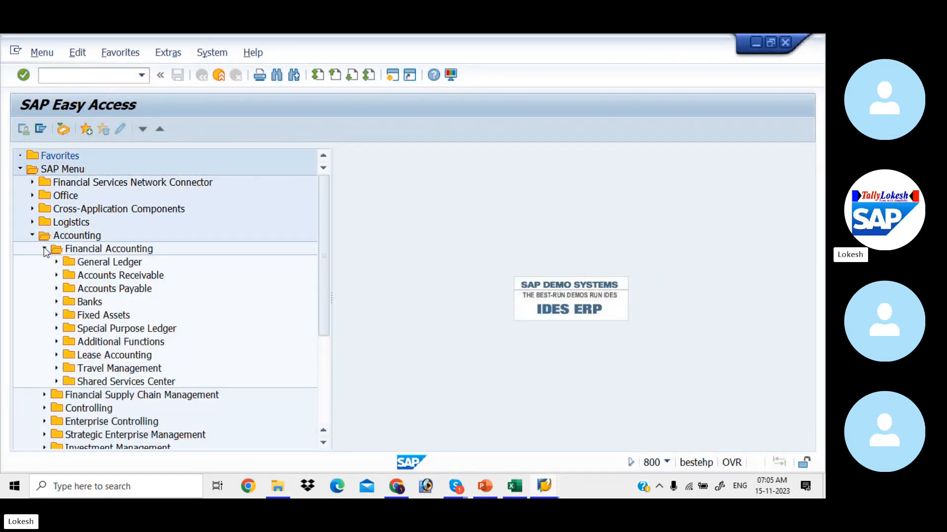
{"action": "left_click", "coordinate": [56, 263]}
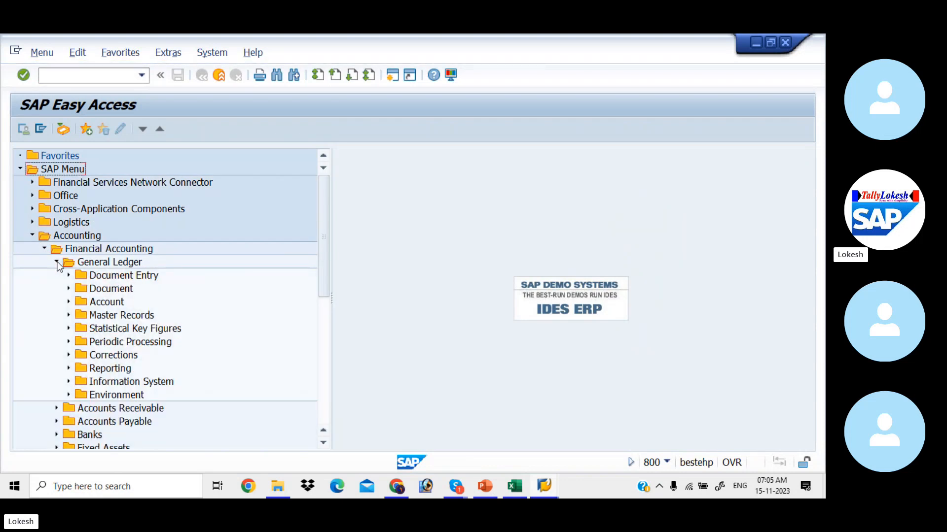
{"action": "left_click", "coordinate": [69, 316]}
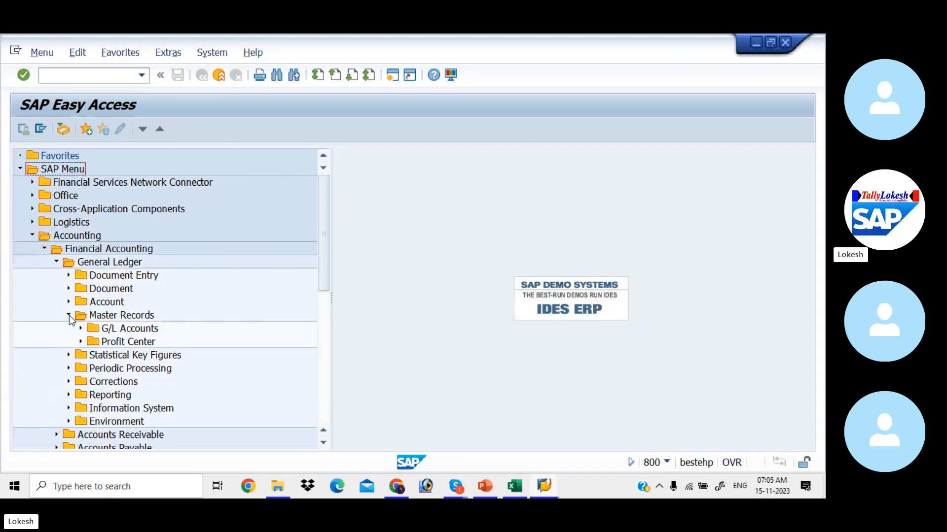
{"action": "key", "text": "alt+Tab"}
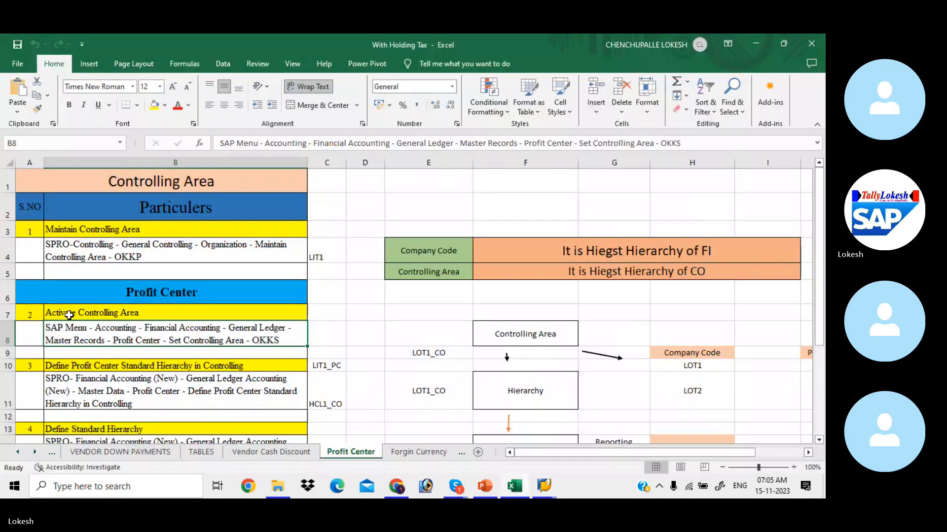
{"action": "key", "text": "alt+Tab"}
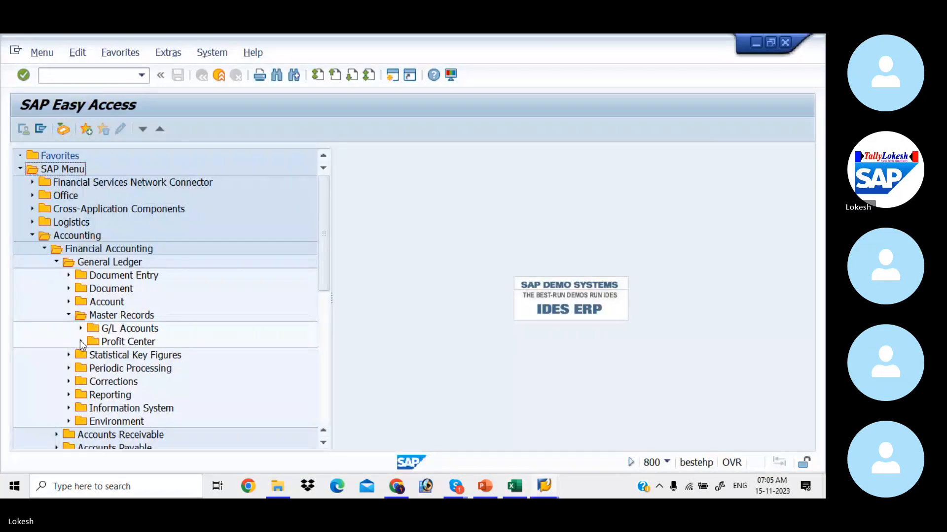
{"action": "left_click", "coordinate": [81, 342]}
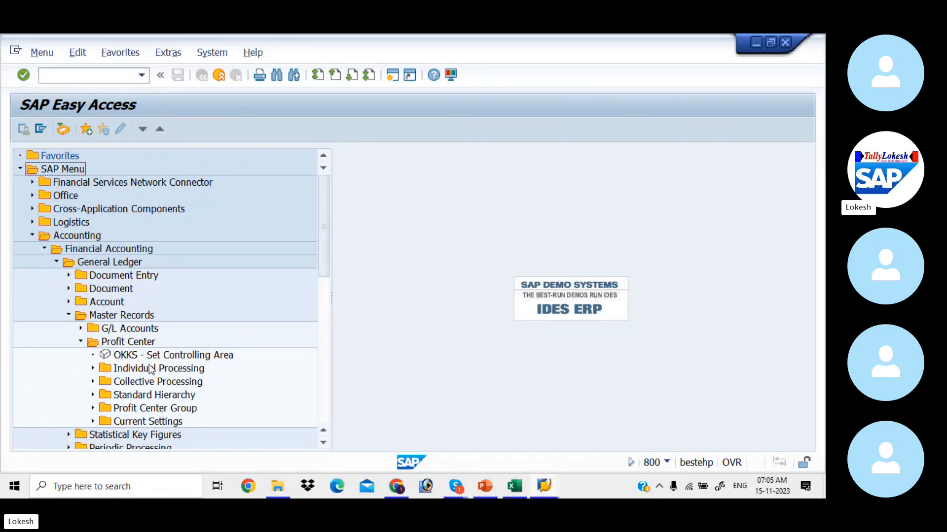
Change the controlling area from VIV1 to SAP4 with OKKS and confirm.
{"action": "double_click", "coordinate": [128, 354]}
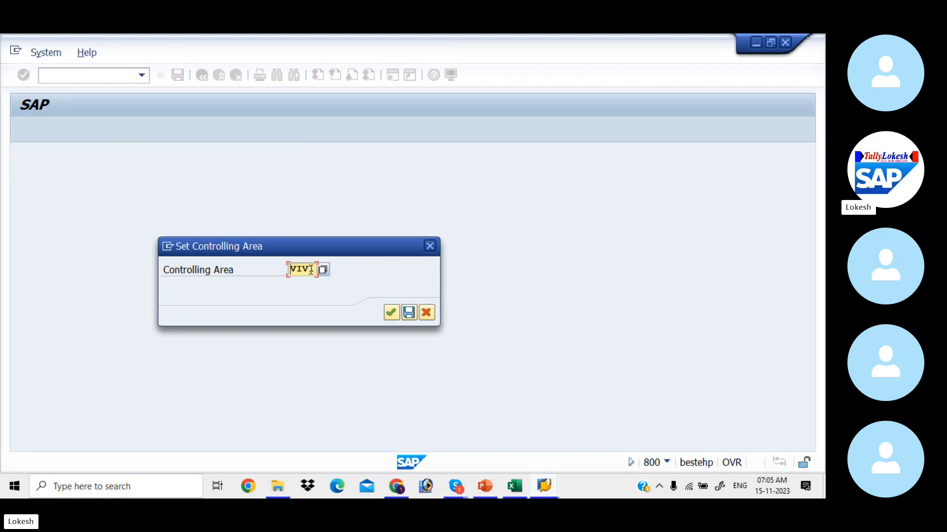
{"action": "left_click", "coordinate": [316, 270]}
{"action": "key", "text": "BackSpace"}
{"action": "key", "text": "BackSpace"}
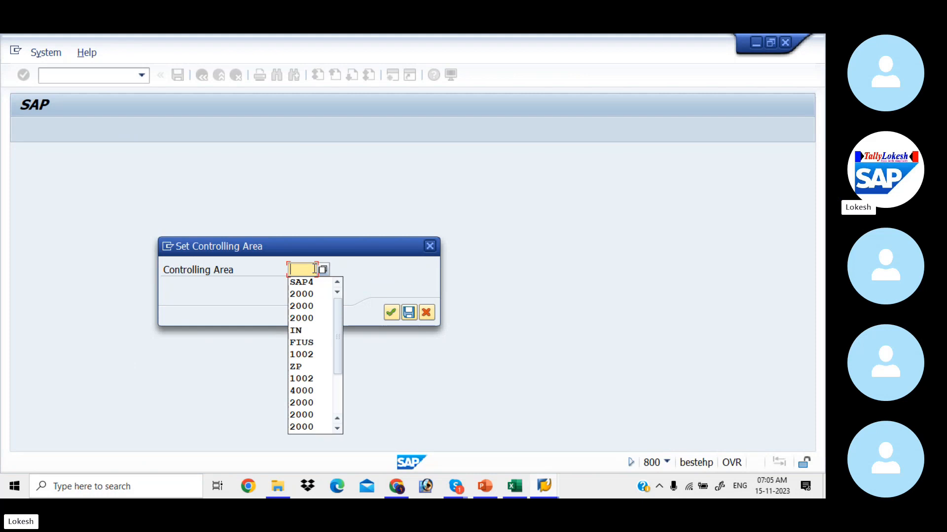
{"action": "left_click", "coordinate": [301, 282]}
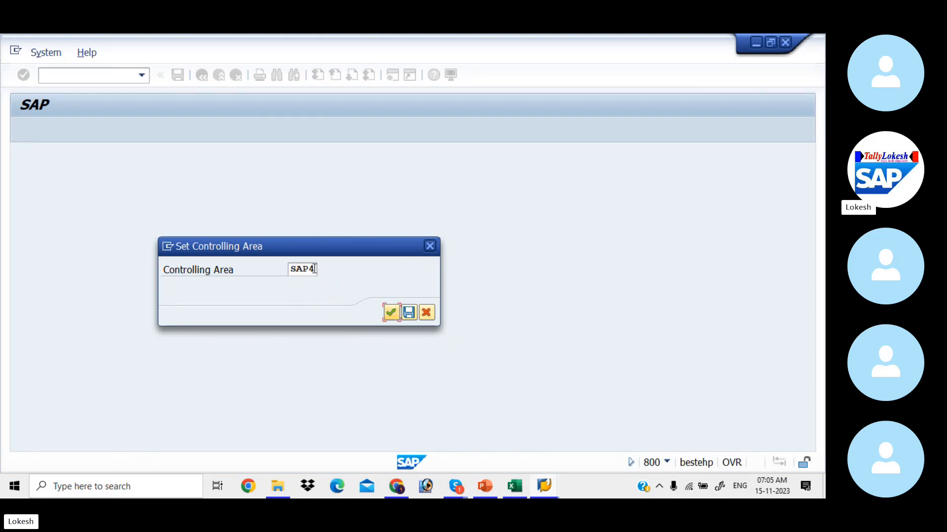
{"action": "left_click", "coordinate": [391, 313]}
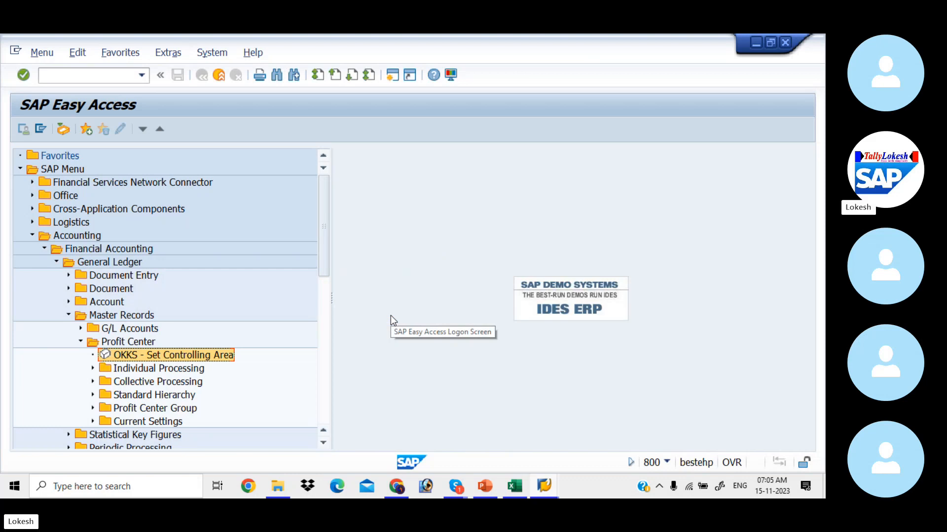
{"action": "key", "text": "alt+Tab"}
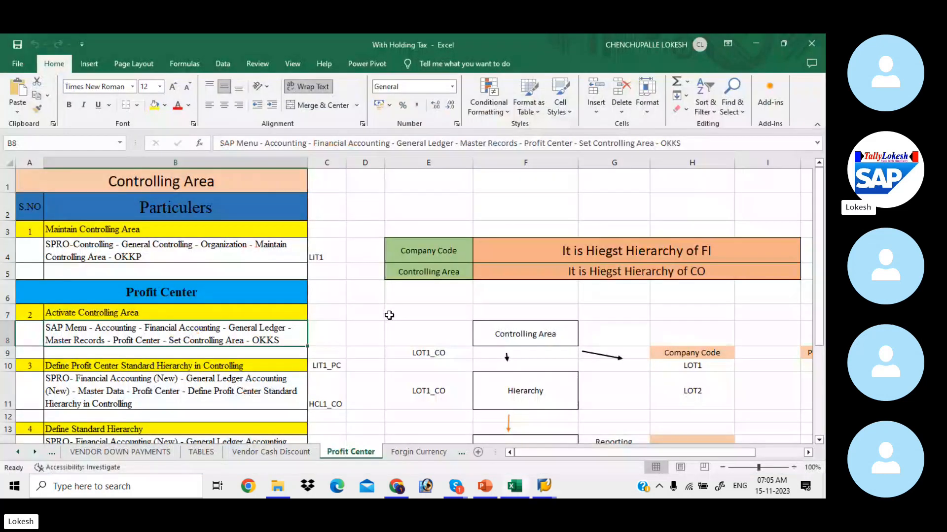
{"action": "key", "text": "Down"}
{"action": "key", "text": "Down"}
{"action": "key", "text": "Down"}
{"action": "key", "text": "Down"}
{"action": "key", "text": "Down"}
{"action": "key", "text": "Down"}
{"action": "key", "text": "Down"}
{"action": "key", "text": "Down"}
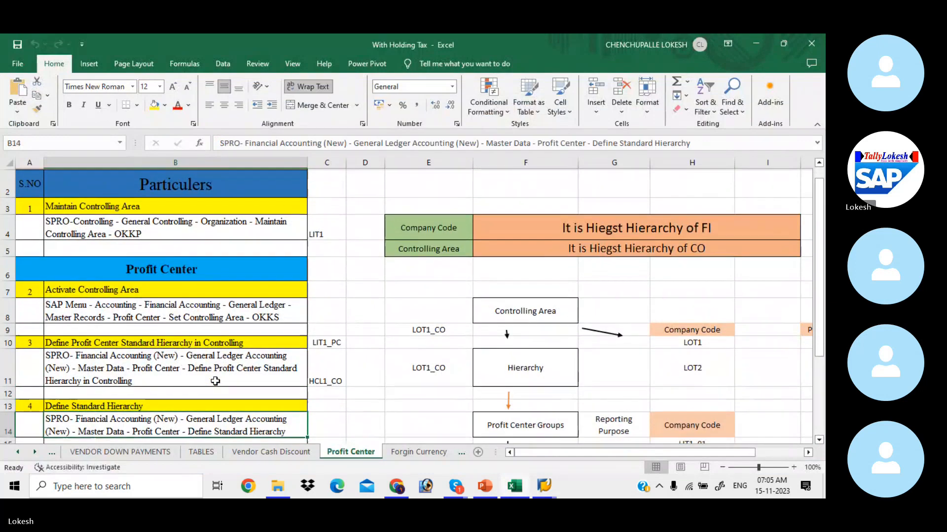
{"action": "key", "text": "Down"}
{"action": "key", "text": "Down"}
{"action": "key", "text": "Down"}
{"action": "key", "text": "Down"}
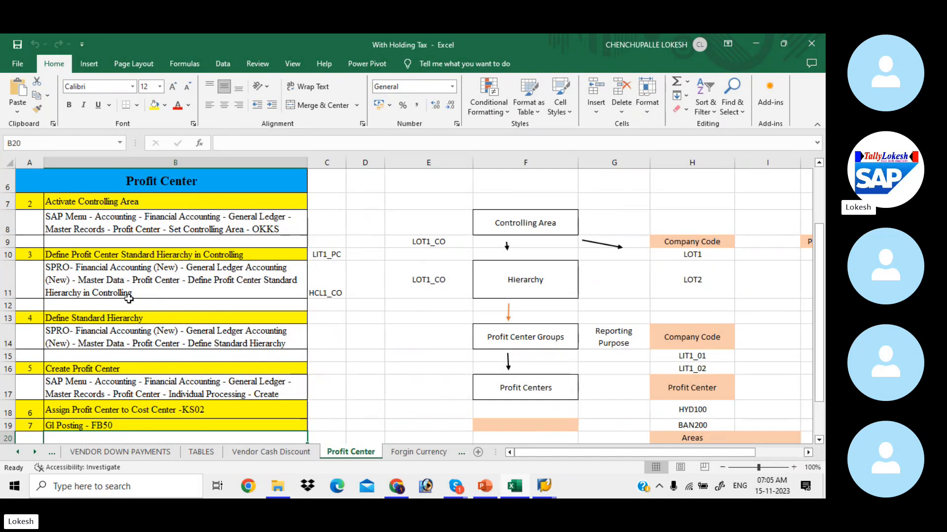
Run SPRO and open the SAP Reference IMG, checking the path in the Excel notes.
{"action": "key", "text": "alt+Tab"}
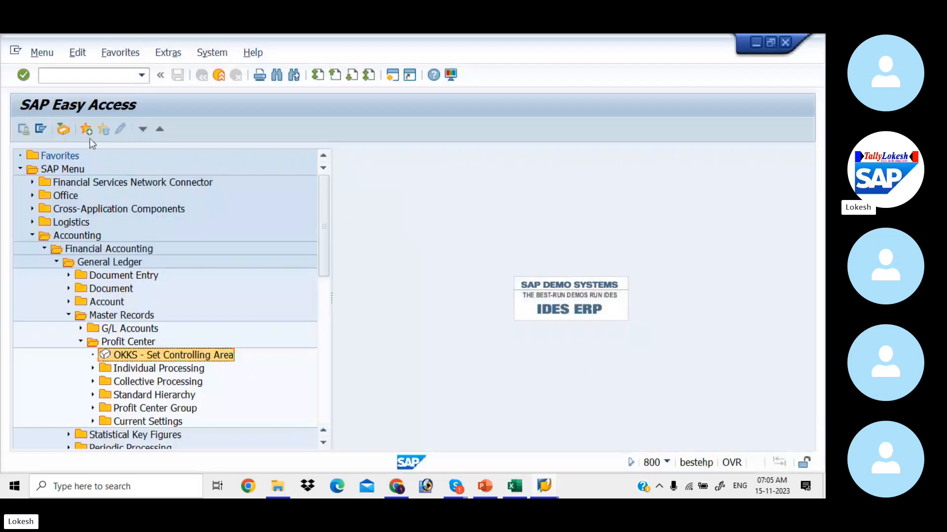
{"action": "left_click", "coordinate": [77, 73]}
{"action": "type", "text": "S"}
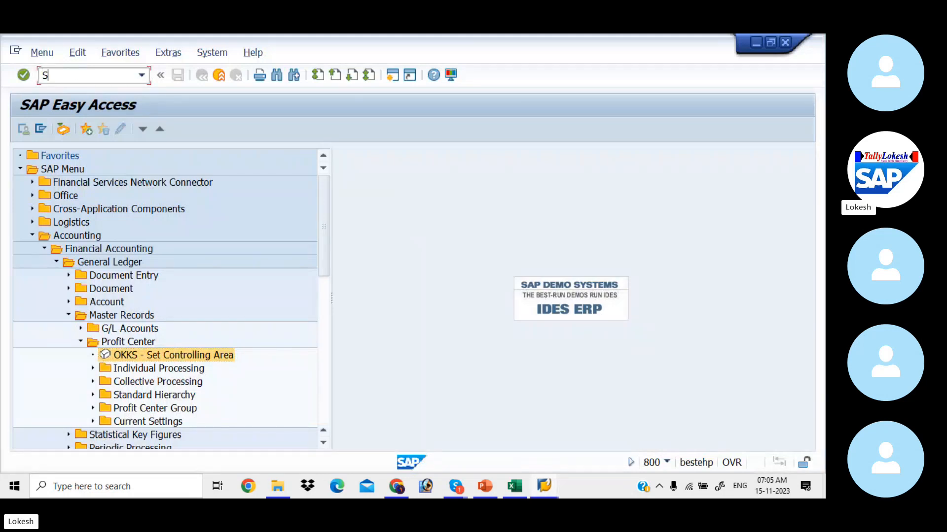
{"action": "type", "text": "PRO"}
{"action": "key", "text": "Return"}
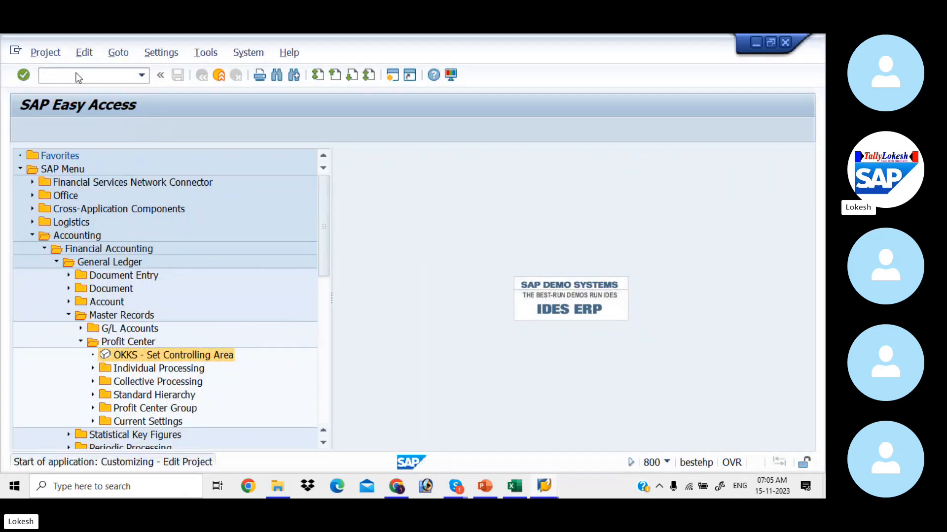
{"action": "left_click", "coordinate": [85, 129]}
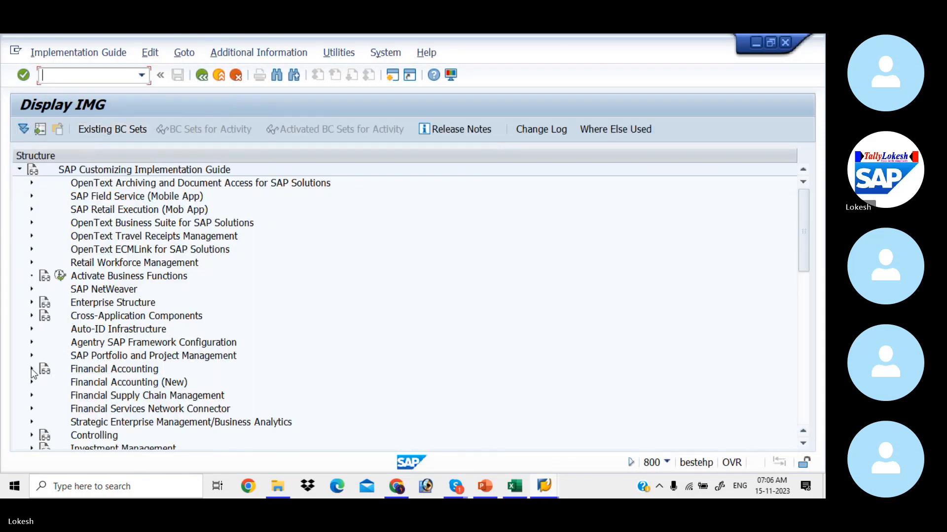
{"action": "left_click", "coordinate": [31, 369]}
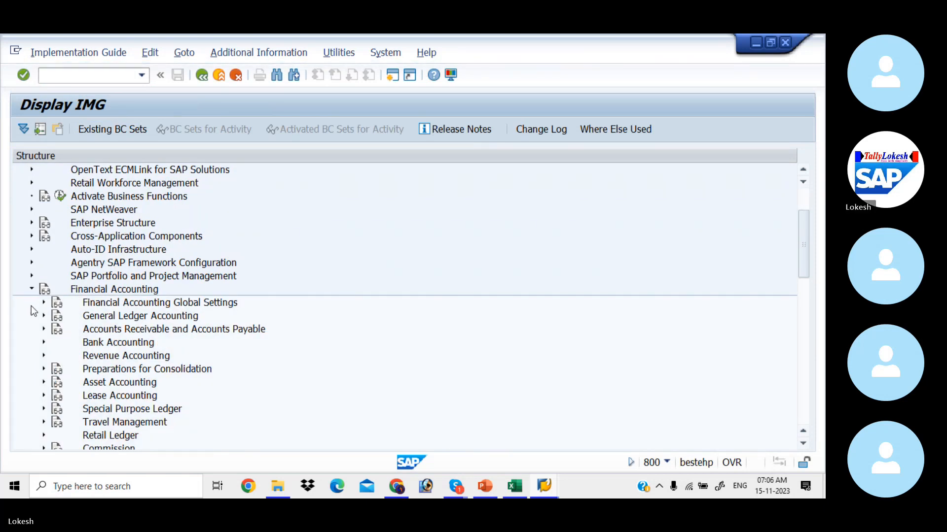
{"action": "left_click", "coordinate": [31, 289]}
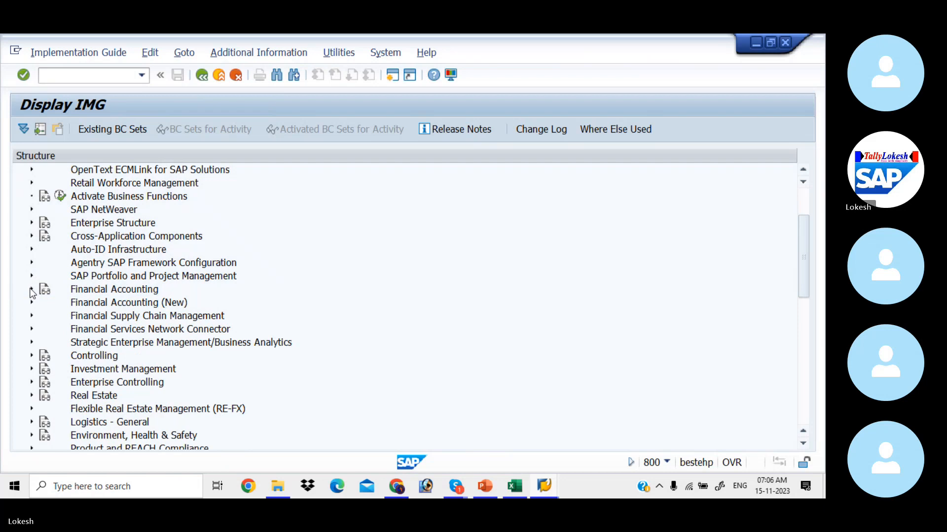
{"action": "key", "text": "alt+Tab"}
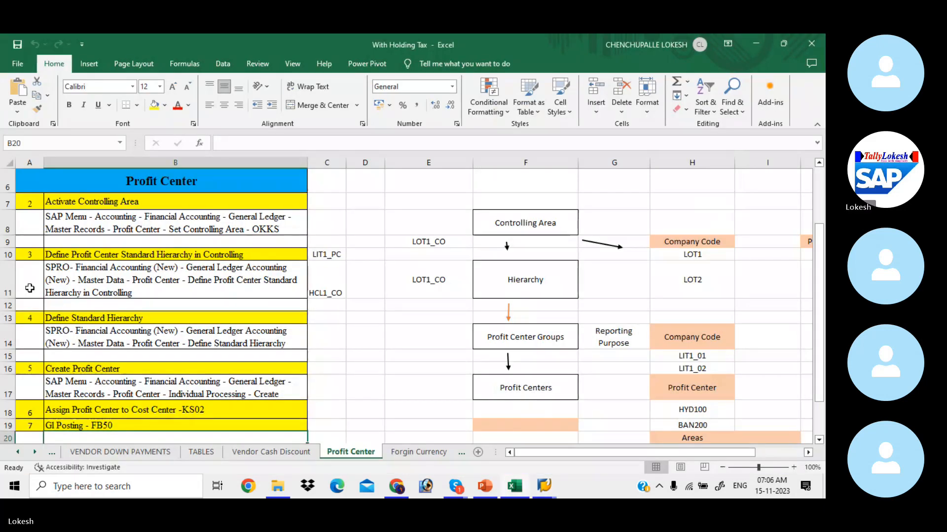
{"action": "key", "text": "alt+Tab"}
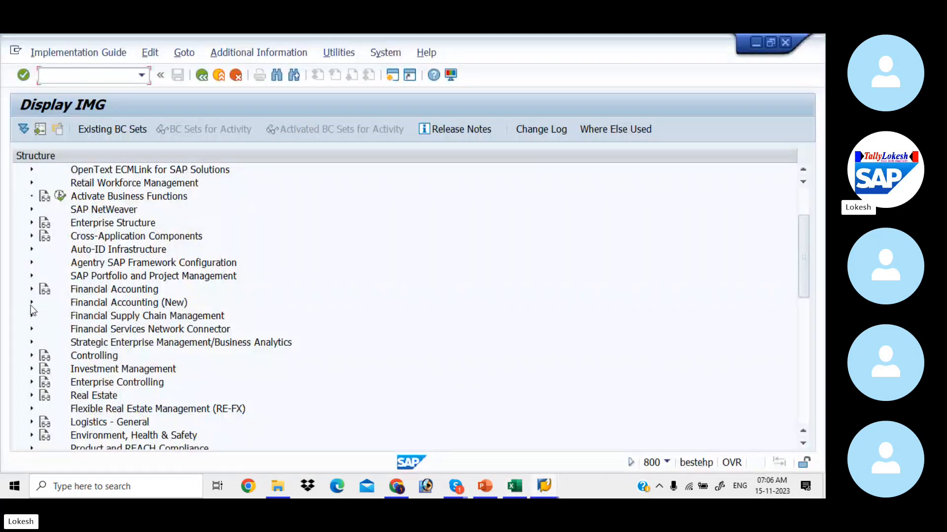
Expand Financial Accounting (New) > General Ledger Accounting (New) > Master Data > Profit Center and run Define Standard Hierarchy.
{"action": "left_click", "coordinate": [31, 304]}
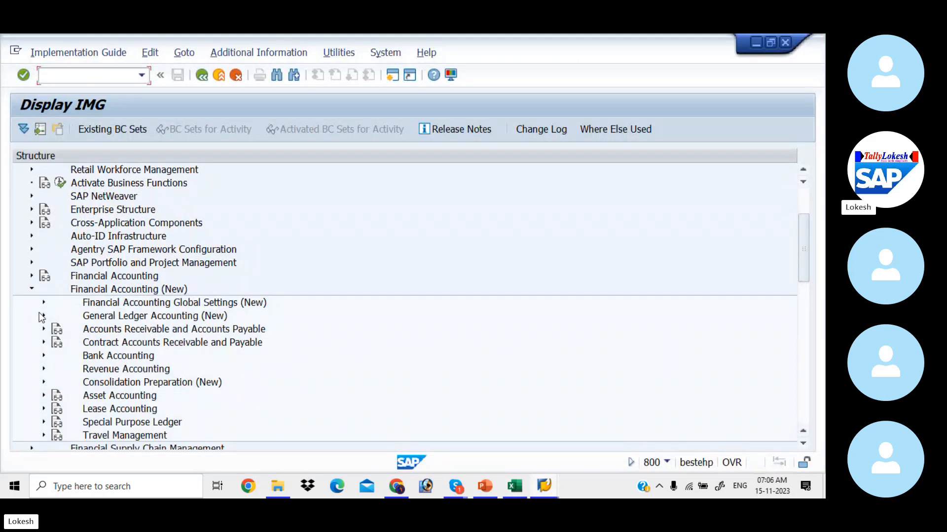
{"action": "left_click", "coordinate": [44, 317]}
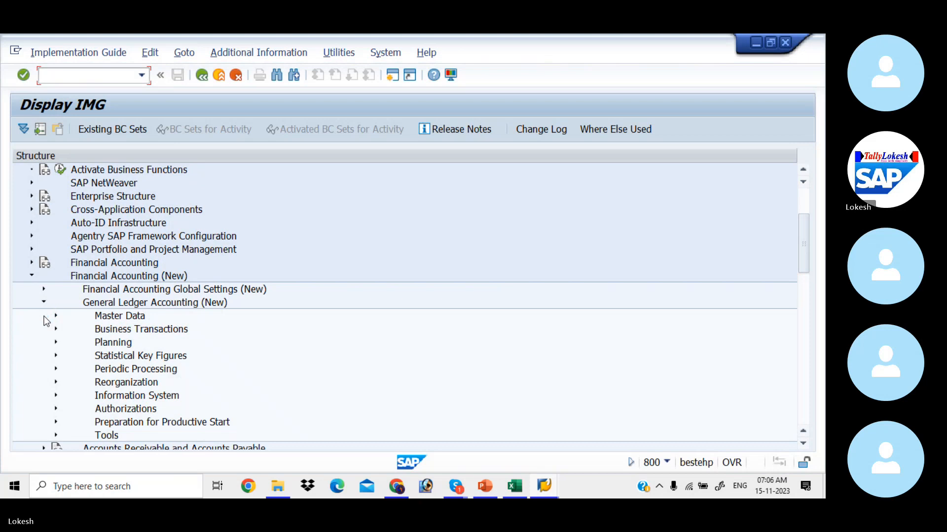
{"action": "left_click", "coordinate": [56, 316]}
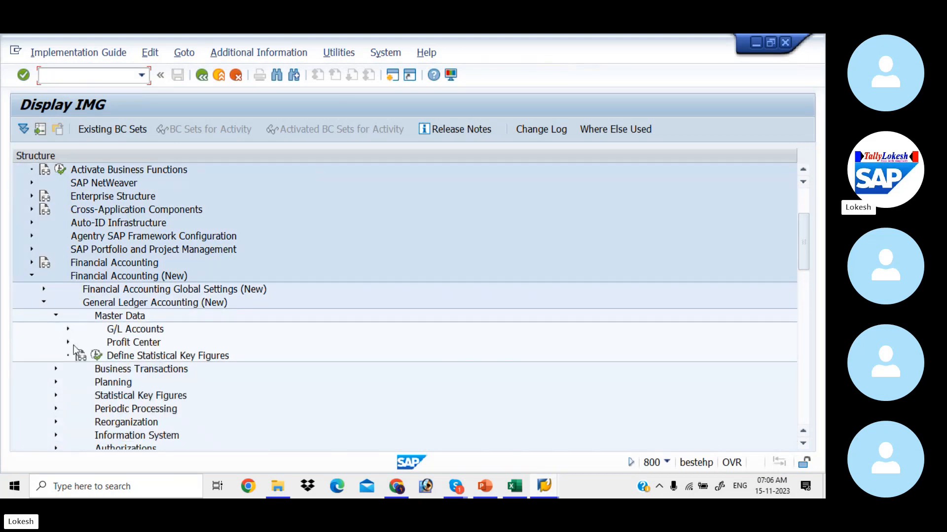
{"action": "key", "text": "alt+Tab"}
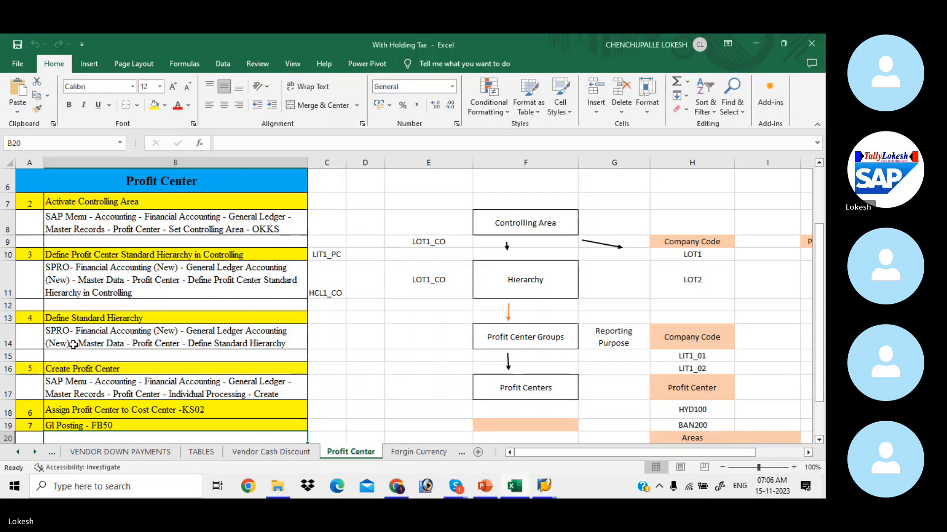
{"action": "key", "text": "alt+Tab"}
{"action": "left_click", "coordinate": [68, 342]}
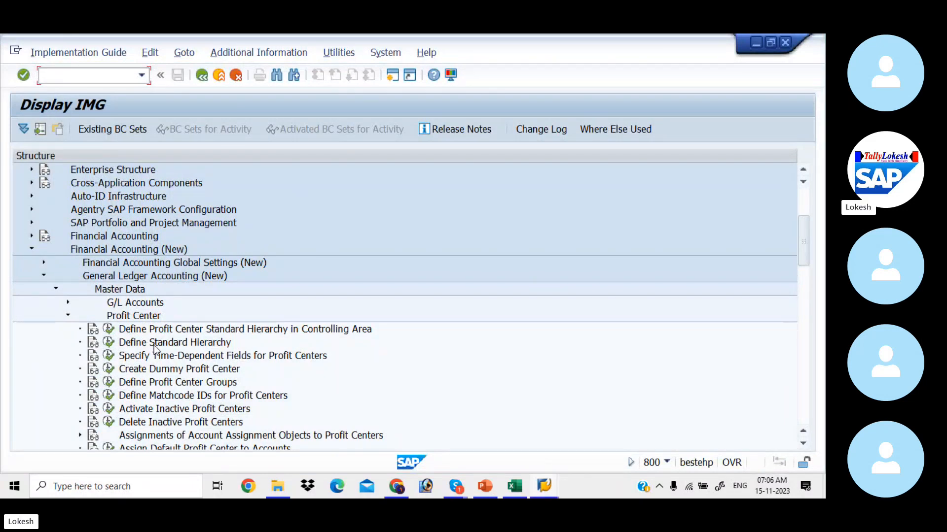
{"action": "key", "text": "alt+Tab"}
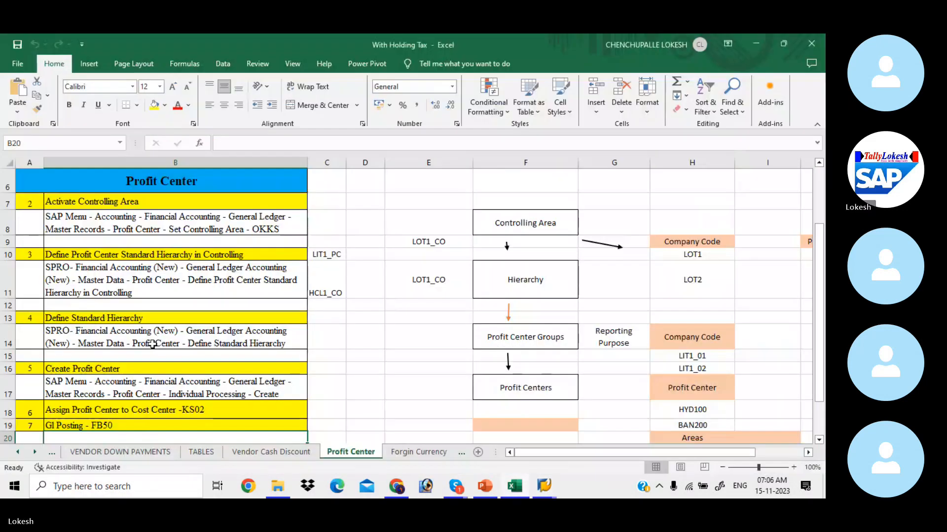
{"action": "key", "text": "alt+Tab"}
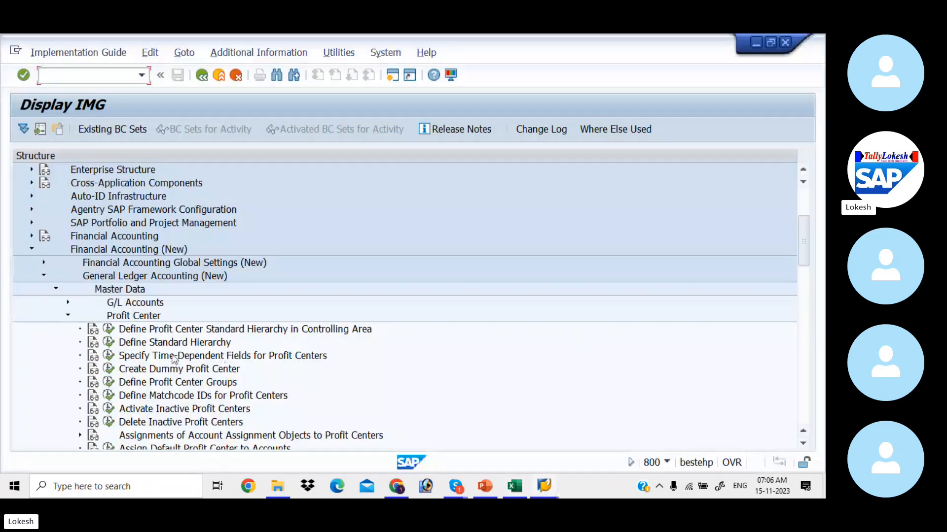
{"action": "left_click", "coordinate": [108, 345]}
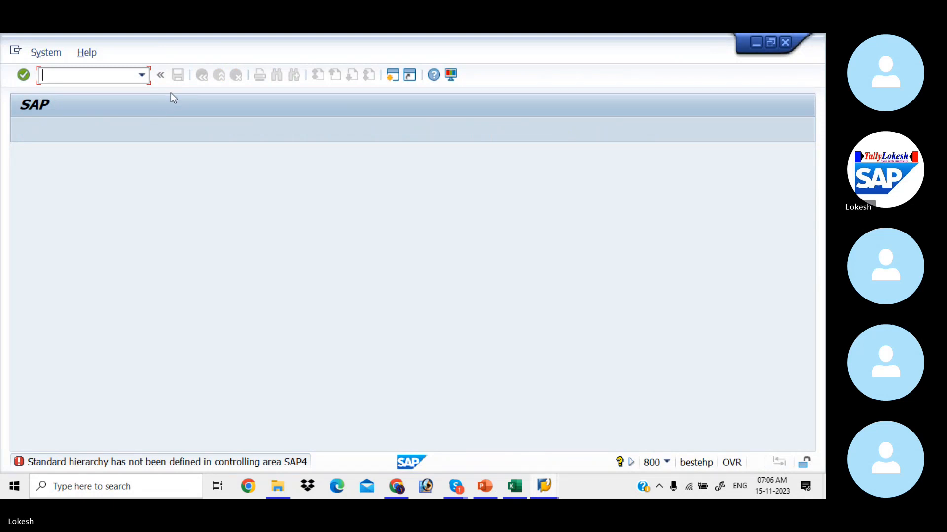
Read the SPRO path in cell B11 of the notes, then return to Easy Access with /N.
{"action": "key", "text": "alt+Tab"}
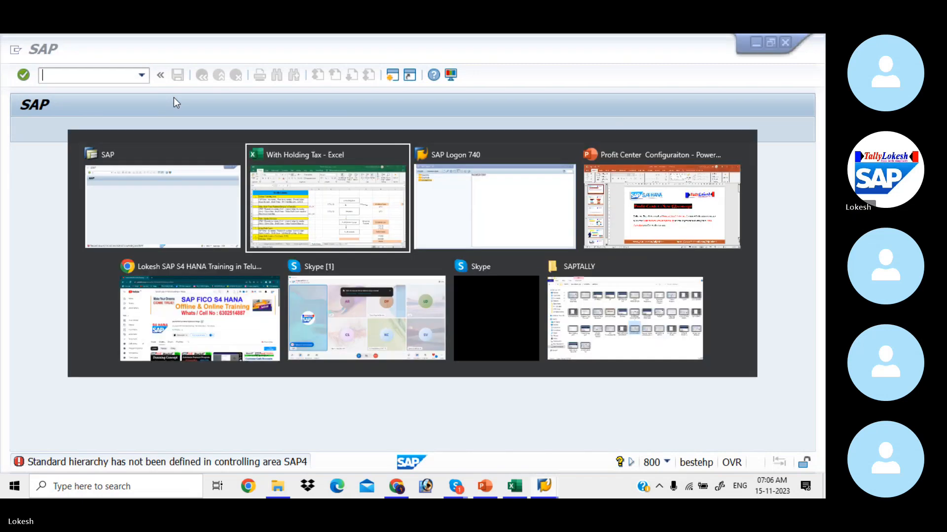
{"action": "key", "text": "Down"}
{"action": "key", "text": "Down"}
{"action": "key", "text": "Down"}
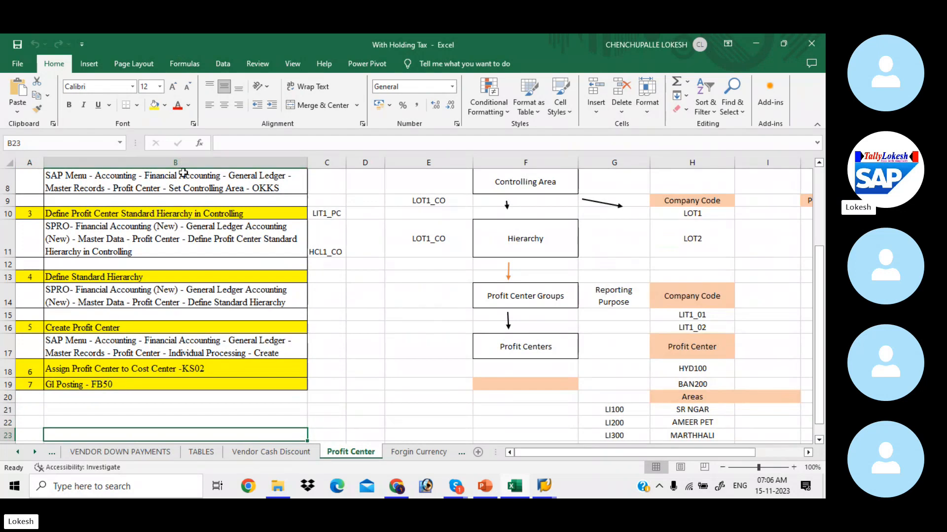
{"action": "left_click", "coordinate": [192, 222]}
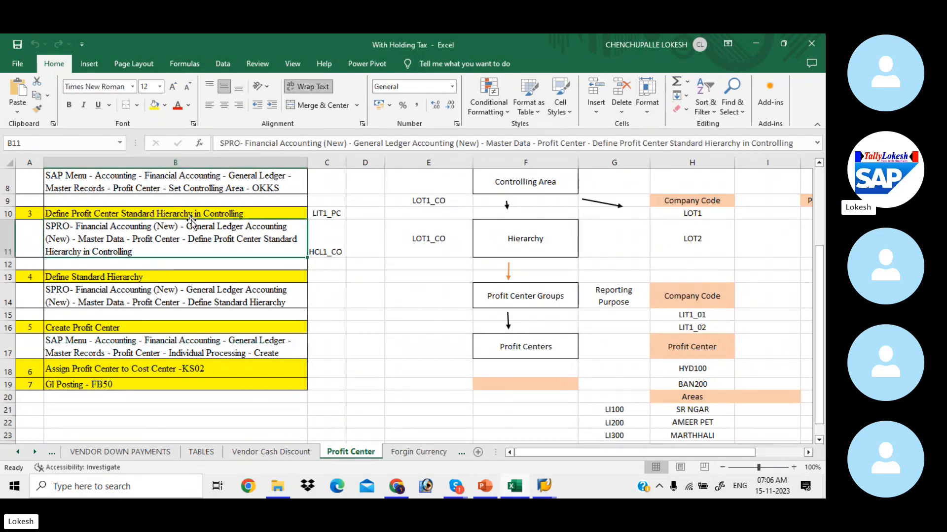
{"action": "key", "text": "alt+Tab"}
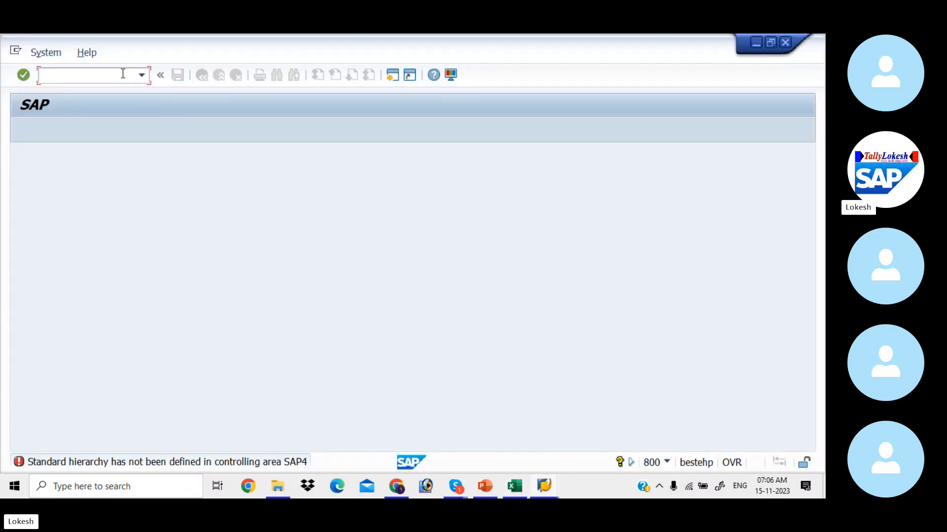
{"action": "type", "text": "/N"}
{"action": "key", "text": "Return"}
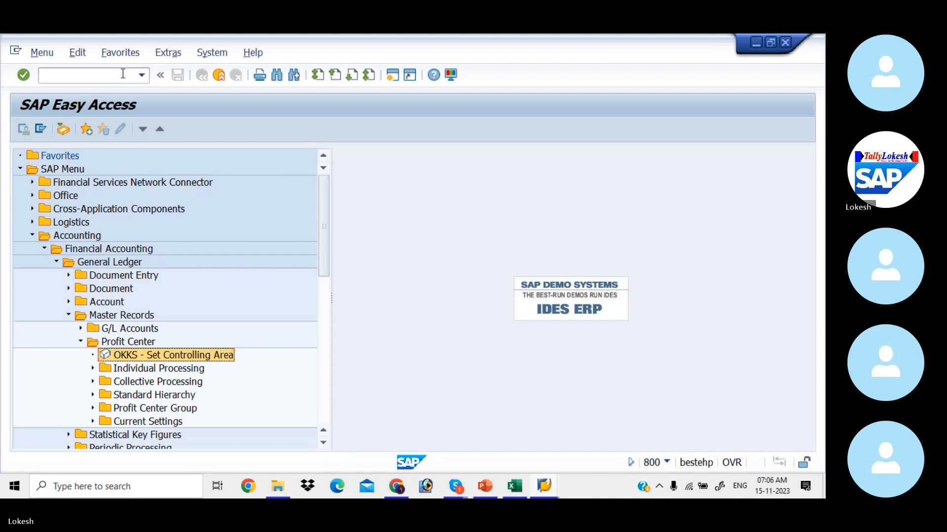
Run SPRO, open the SAP Reference IMG and expand Financial Accounting (New).
{"action": "left_click", "coordinate": [123, 73]}
{"action": "type", "text": "S"}
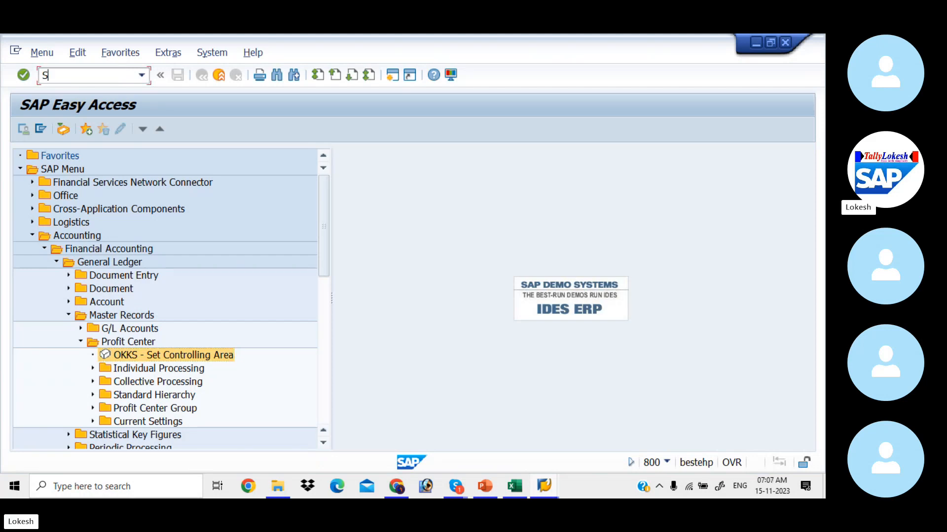
{"action": "type", "text": "PRO"}
{"action": "key", "text": "Return"}
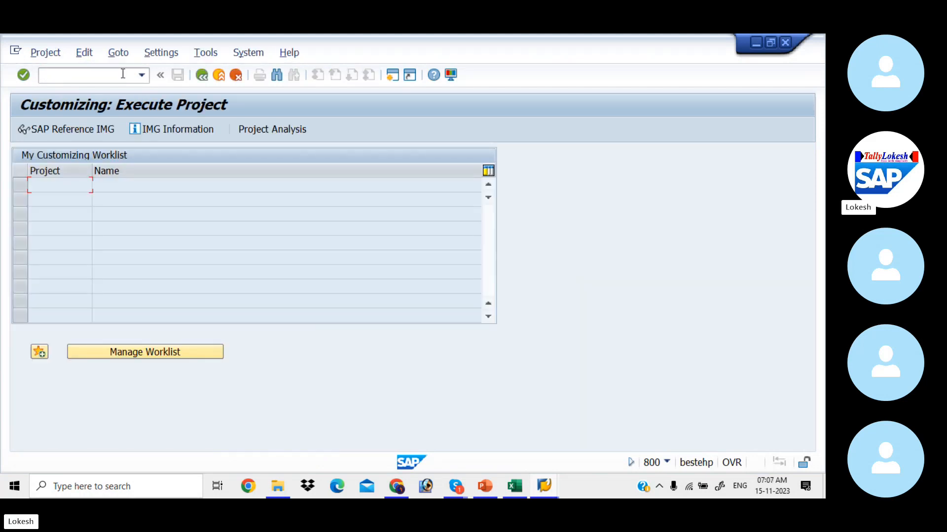
{"action": "left_click", "coordinate": [79, 131]}
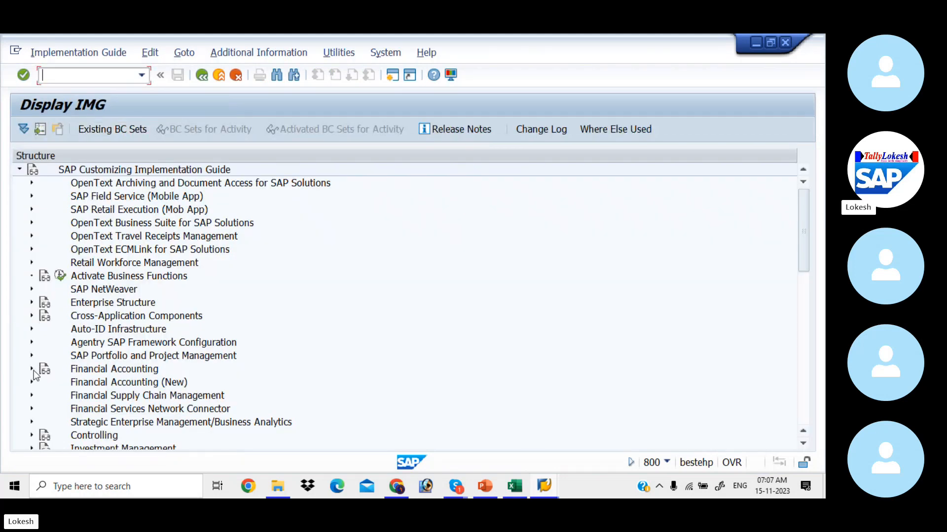
{"action": "left_click", "coordinate": [32, 383]}
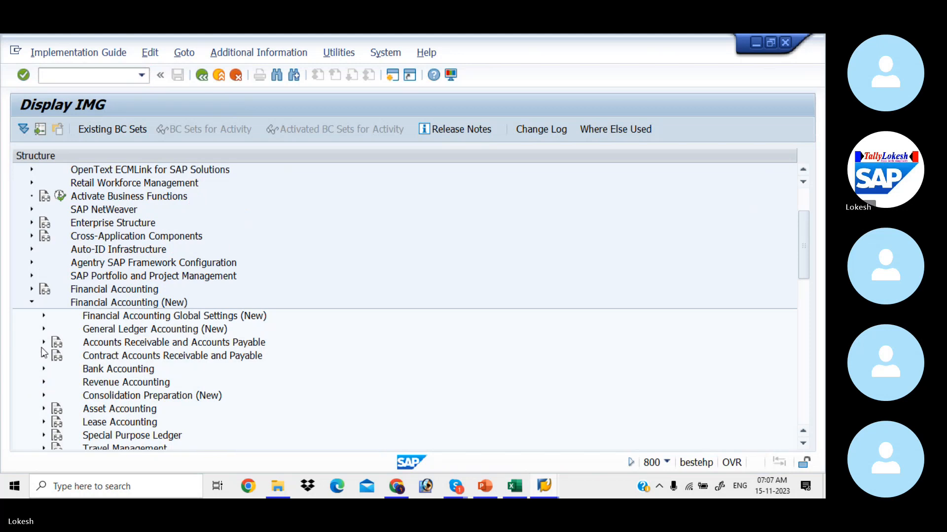
{"action": "left_click", "coordinate": [44, 316]}
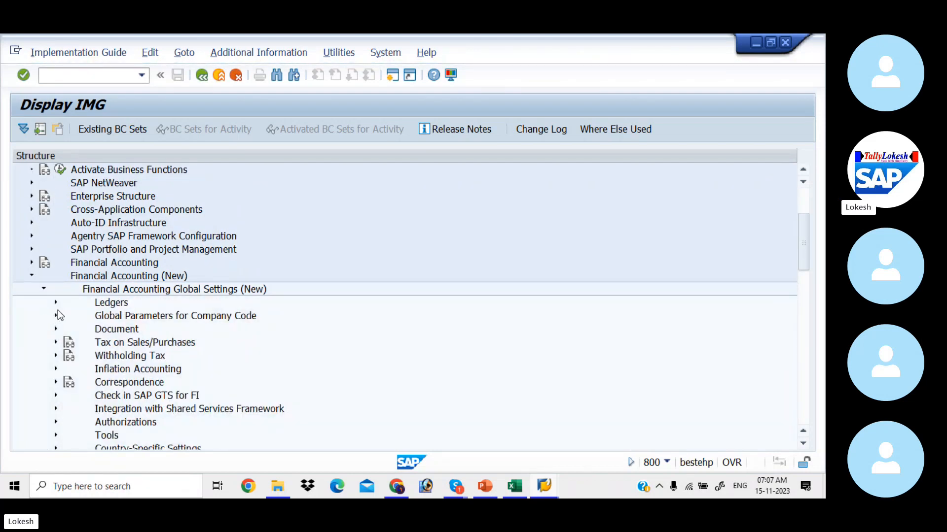
{"action": "left_click", "coordinate": [44, 290]}
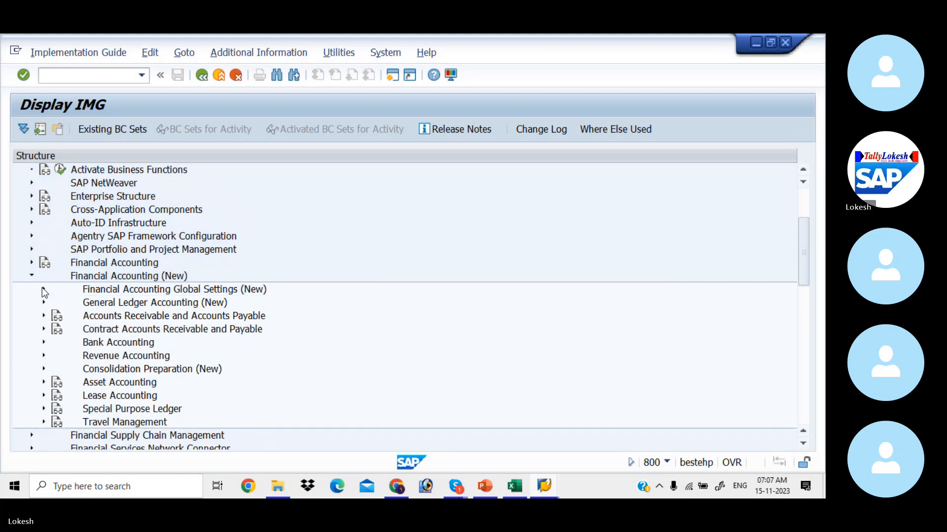
{"action": "key", "text": "alt+Tab"}
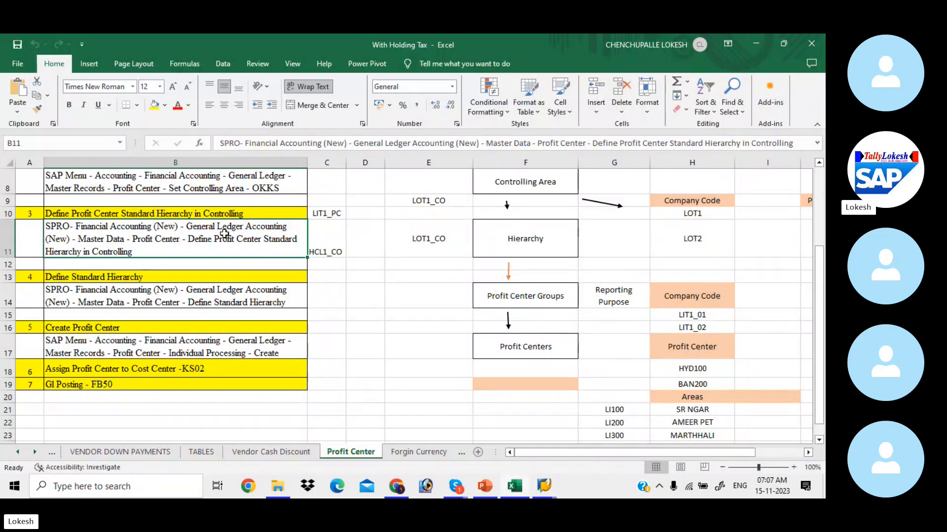
{"action": "key", "text": "alt+Tab"}
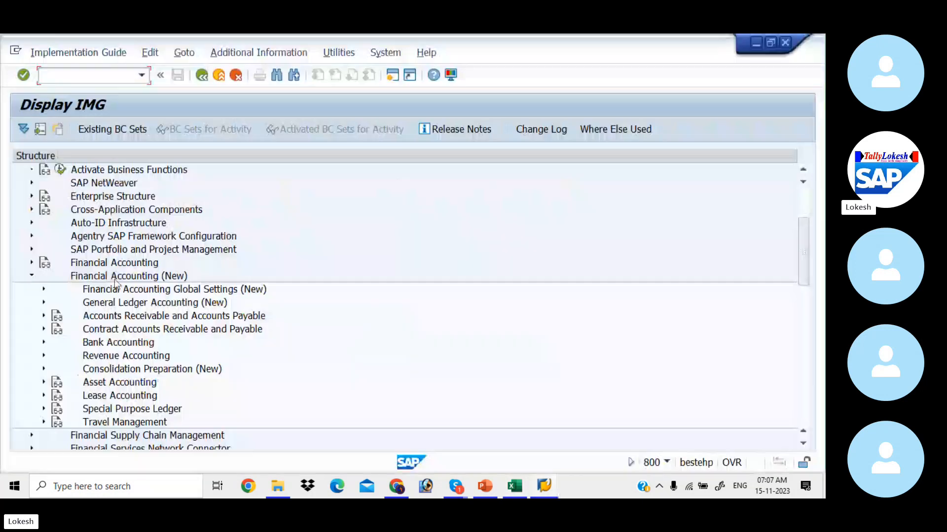
Expand General Ledger Accounting (New) > Master Data > Profit Center and open Define Profit Center Standard Hierarchy.
{"action": "left_click", "coordinate": [43, 302]}
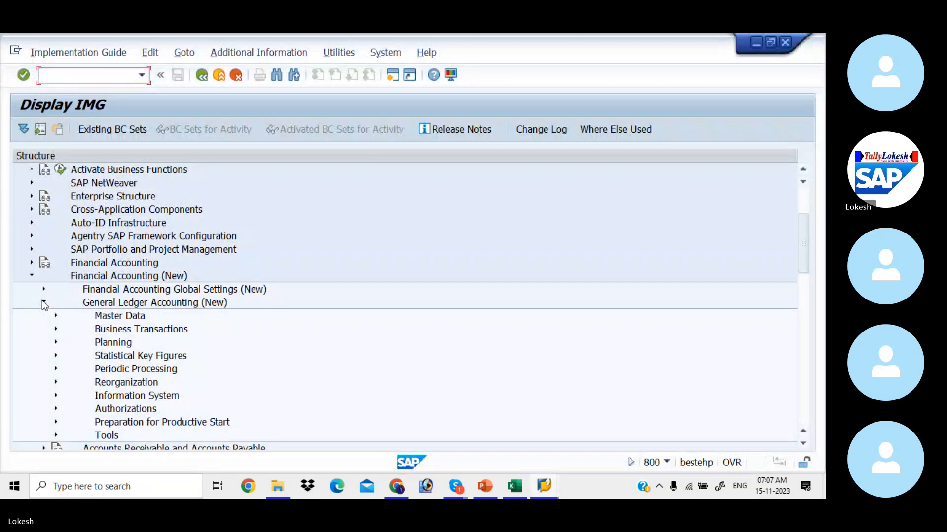
{"action": "left_click", "coordinate": [56, 315]}
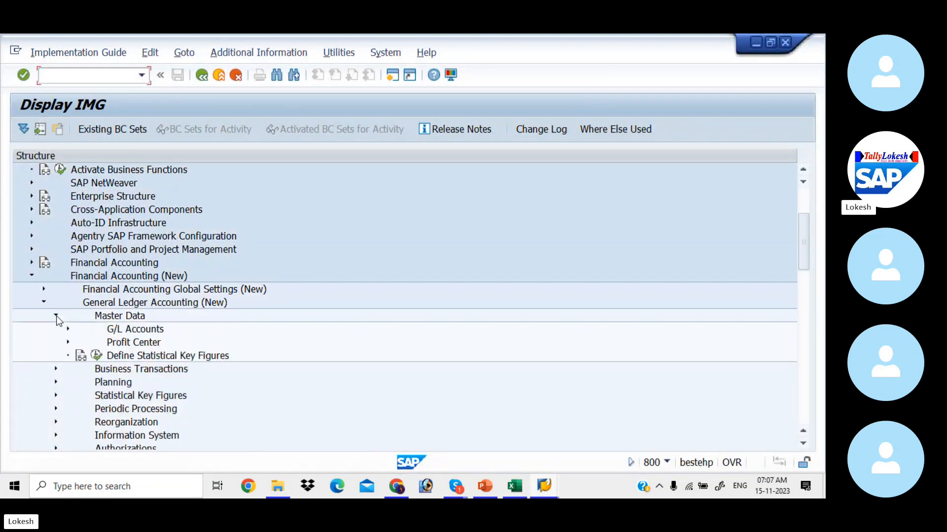
{"action": "left_click", "coordinate": [68, 342]}
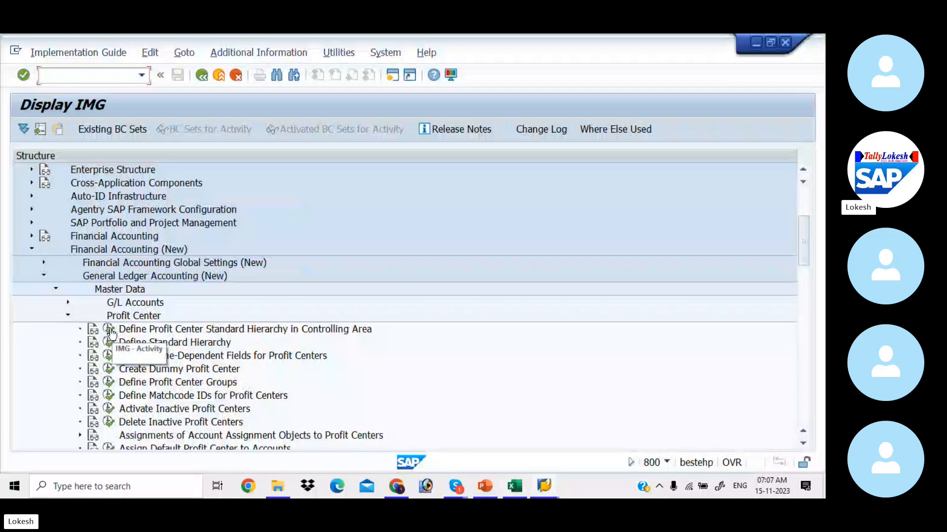
{"action": "left_click", "coordinate": [110, 328]}
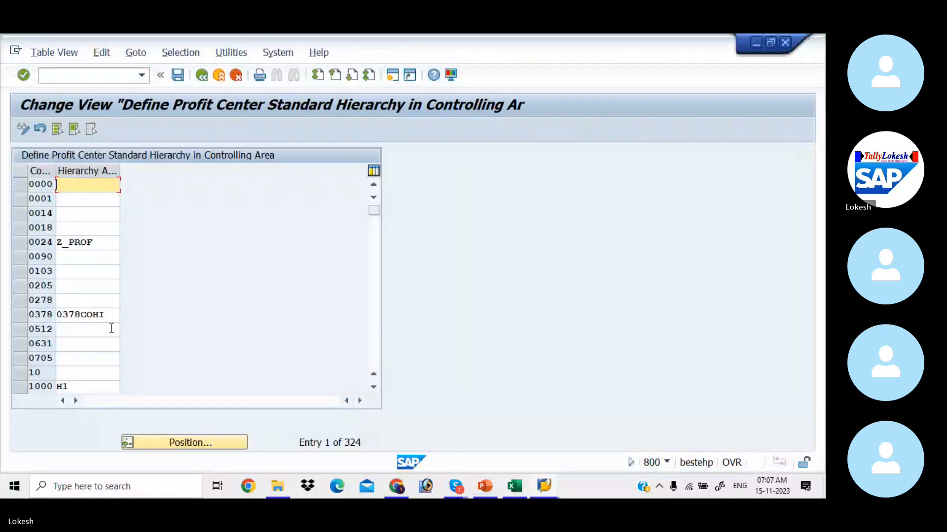
{"action": "left_click", "coordinate": [217, 442]}
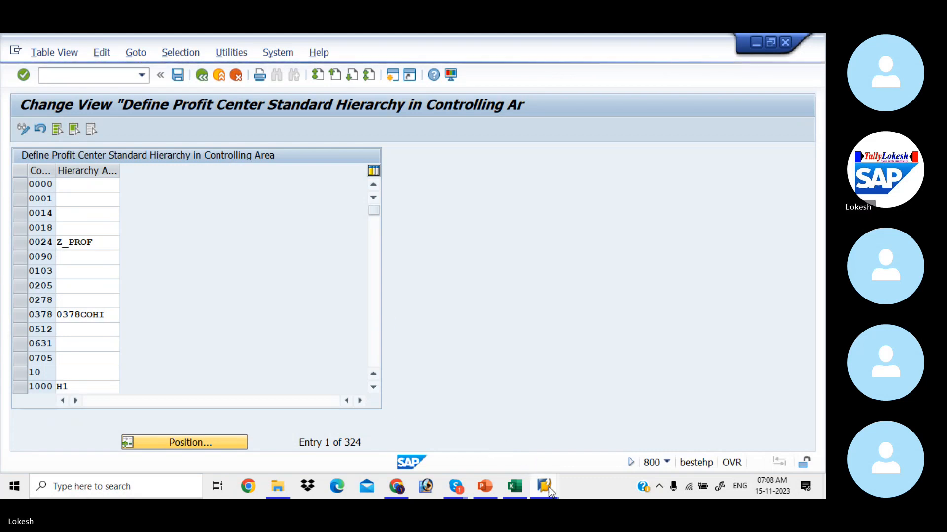
Log on with the saved user and password, choosing Continue with this logon.
{"action": "mouse_move", "coordinate": [549, 487]}
{"action": "left_click", "coordinate": [509, 450]}
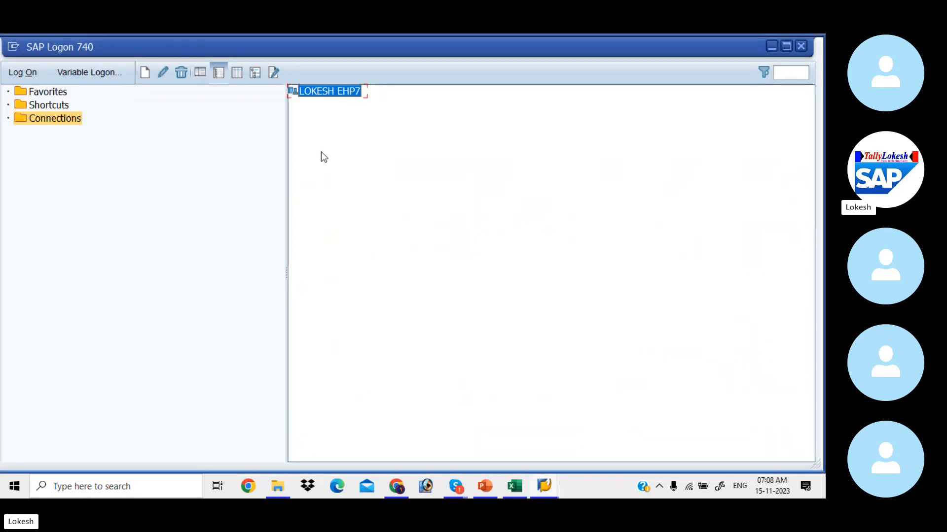
{"action": "double_click", "coordinate": [329, 92]}
{"action": "key", "text": "space"}
{"action": "key", "text": "Down"}
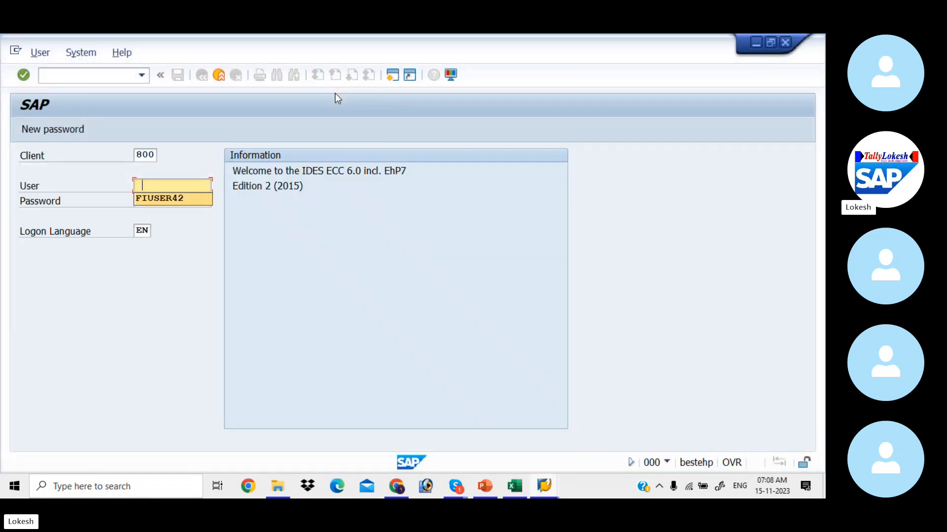
{"action": "key", "text": "Tab"}
{"action": "type", "text": "*"}
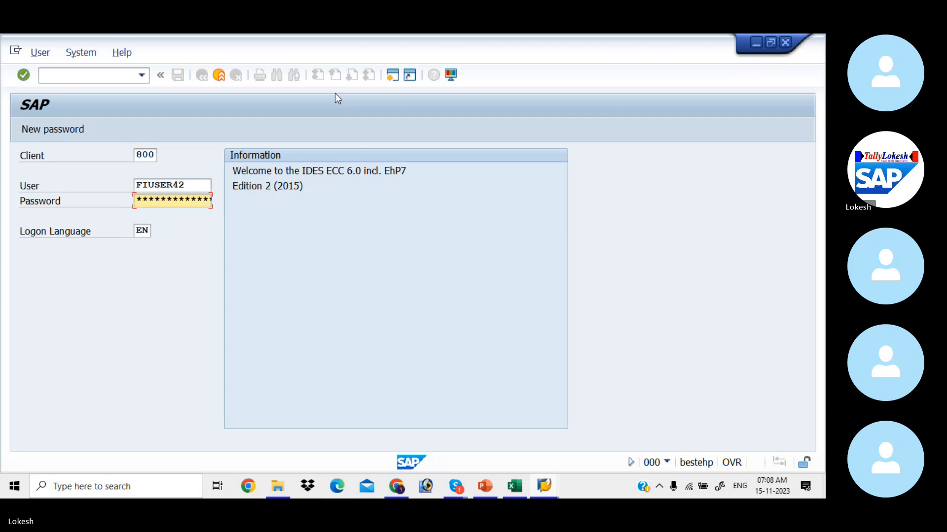
{"action": "key", "text": "Return"}
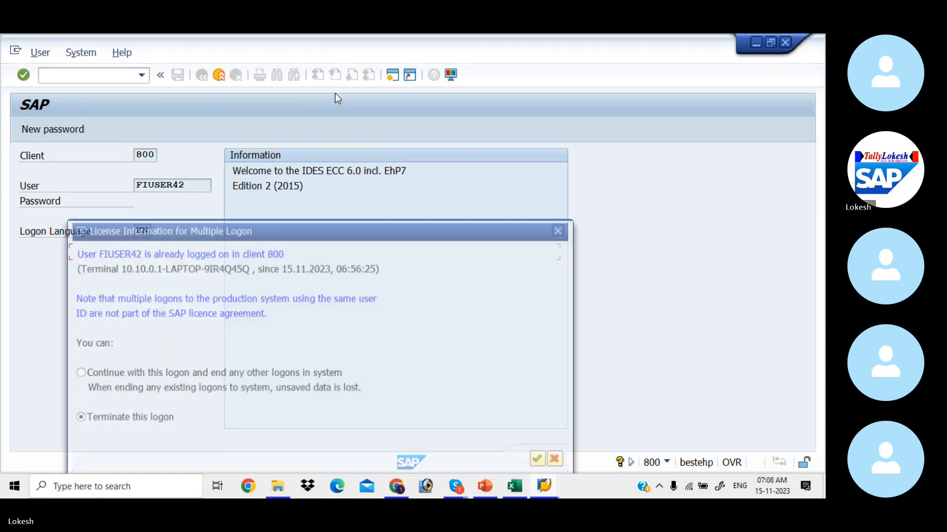
{"action": "left_click", "coordinate": [79, 373]}
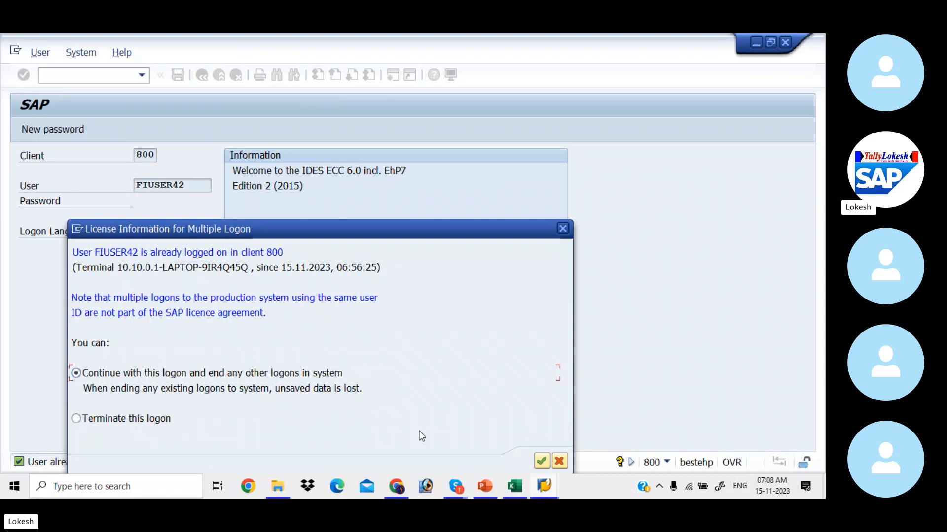
{"action": "left_click", "coordinate": [541, 461]}
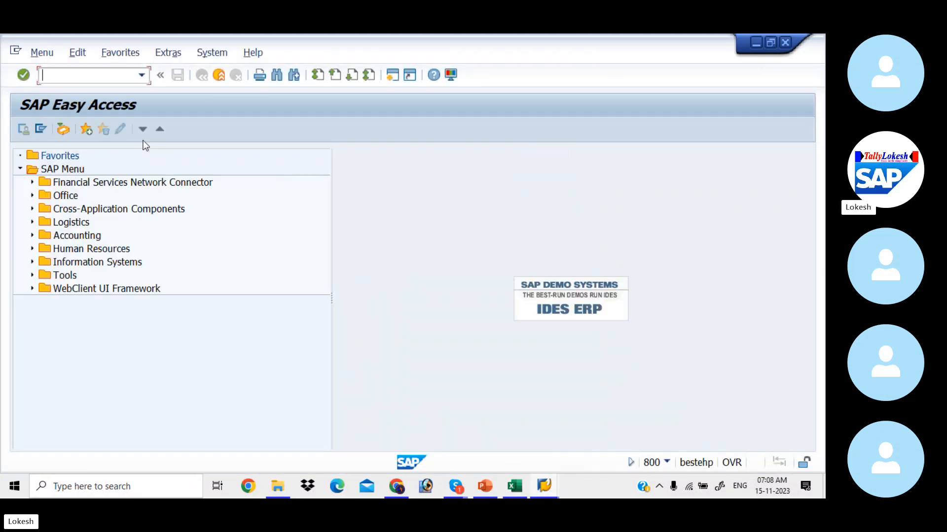
Run SPRO and expand the Reference IMG to Financial Accounting (New) > General Ledger Accounting (New) > Master Data > Profit Center.
{"action": "type", "text": "S"}
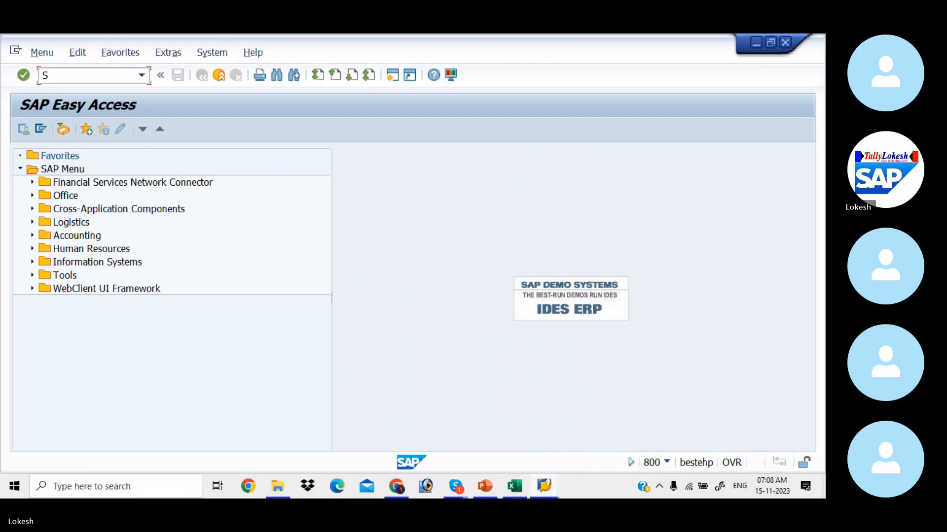
{"action": "type", "text": "PRO"}
{"action": "key", "text": "Return"}
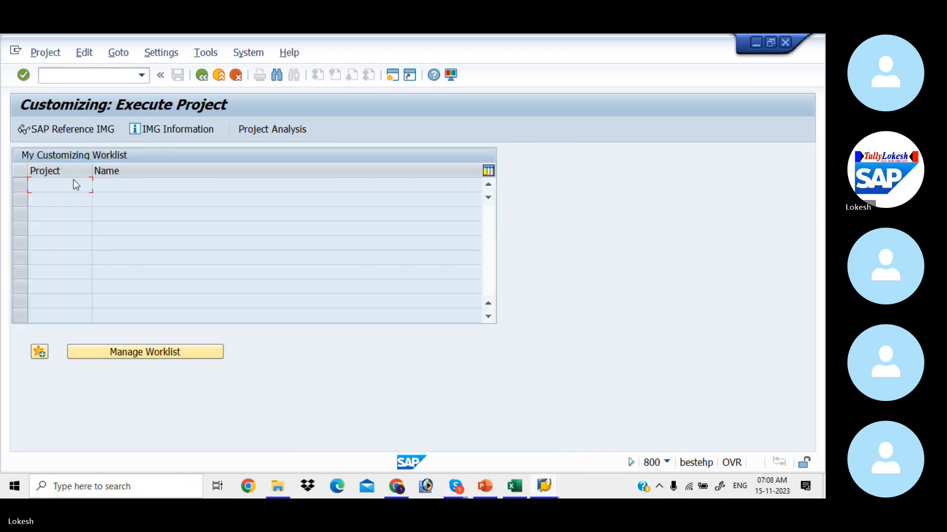
{"action": "left_click", "coordinate": [64, 127]}
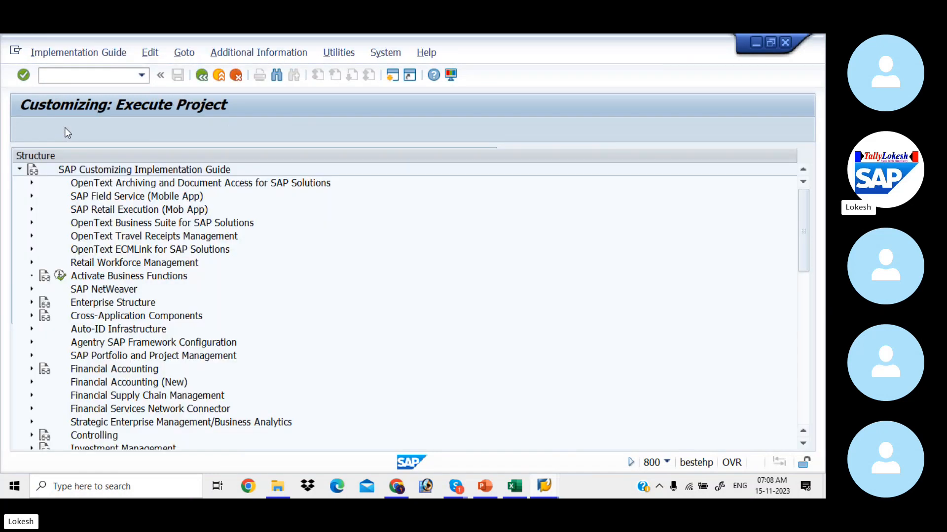
{"action": "left_click", "coordinate": [31, 384]}
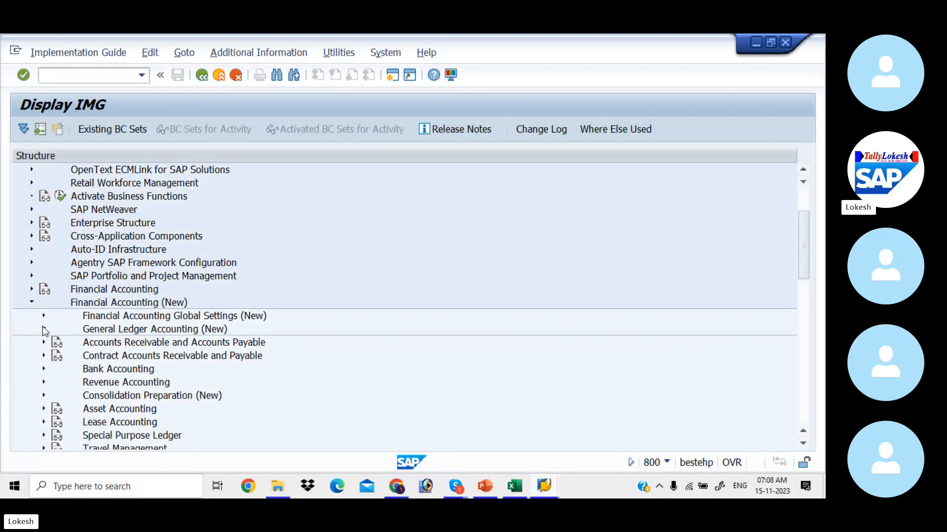
{"action": "left_click", "coordinate": [44, 329]}
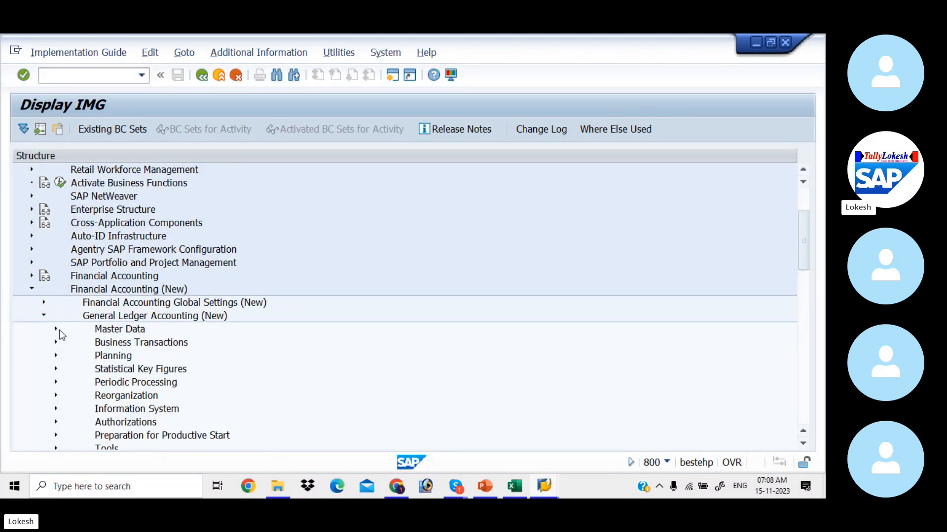
{"action": "left_click", "coordinate": [56, 329]}
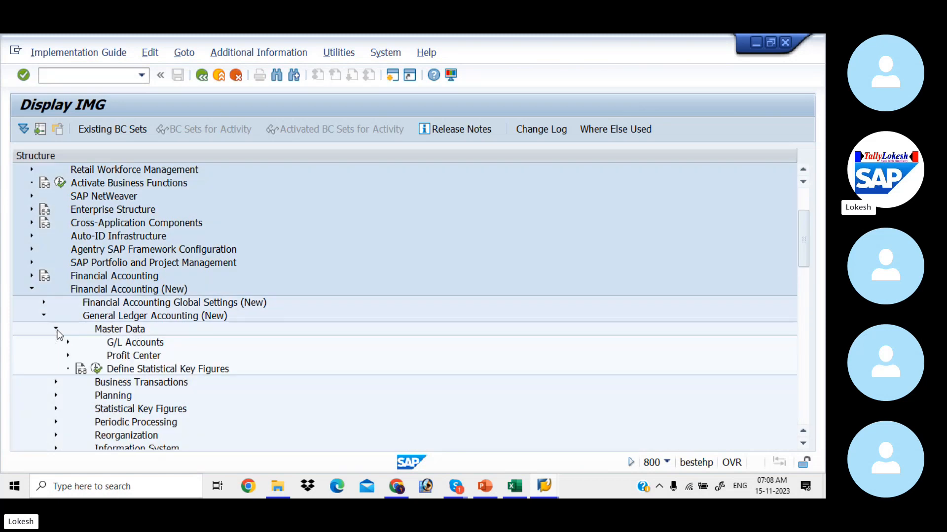
{"action": "left_click", "coordinate": [68, 356]}
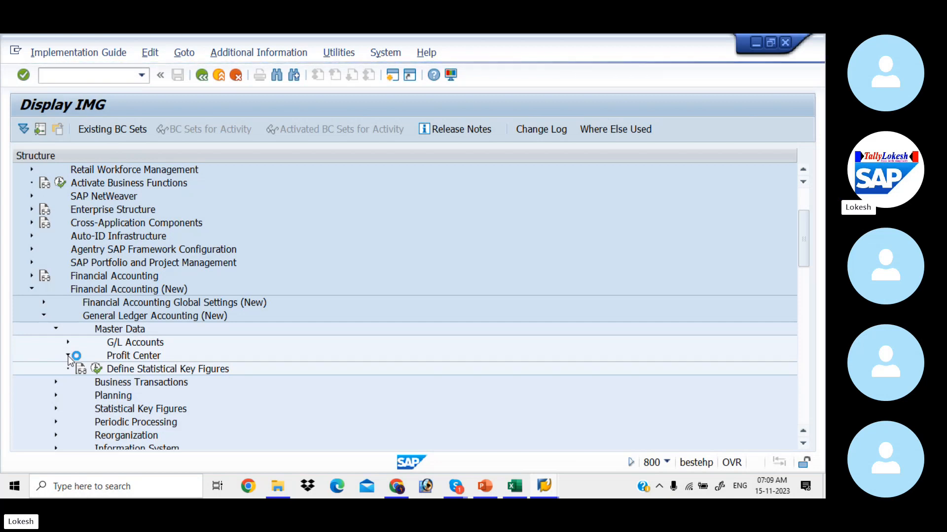
Log on again to client 800, continuing this logon and ending others, then run SPRO.
{"action": "left_click", "coordinate": [544, 486]}
{"action": "left_click", "coordinate": [427, 436]}
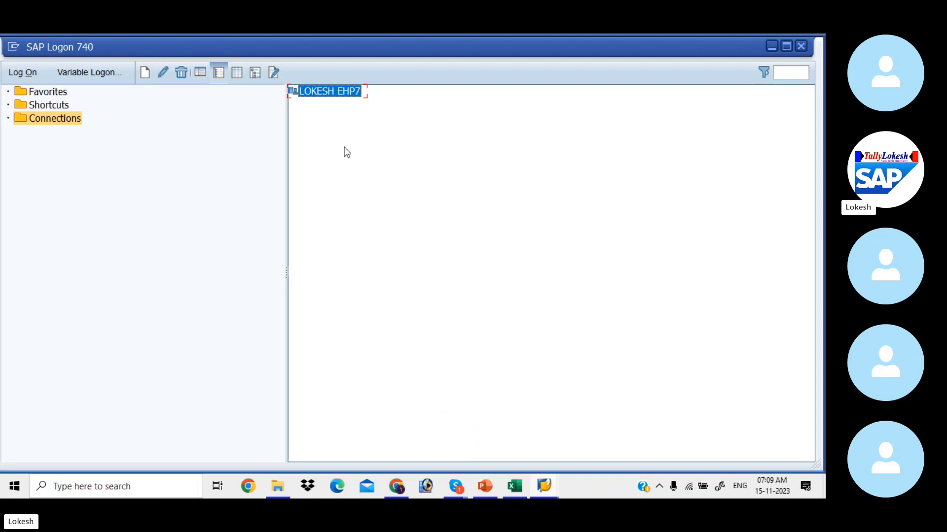
{"action": "double_click", "coordinate": [316, 94]}
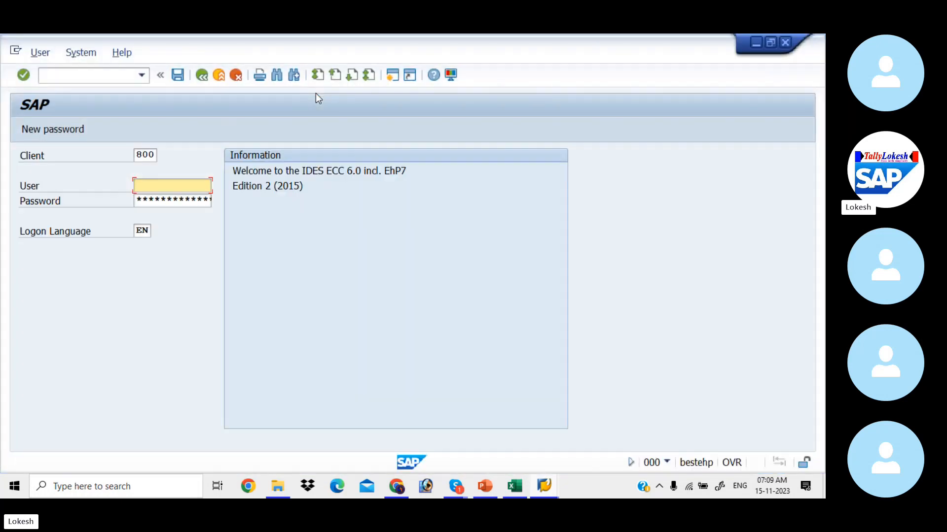
{"action": "key", "text": "Tab"}
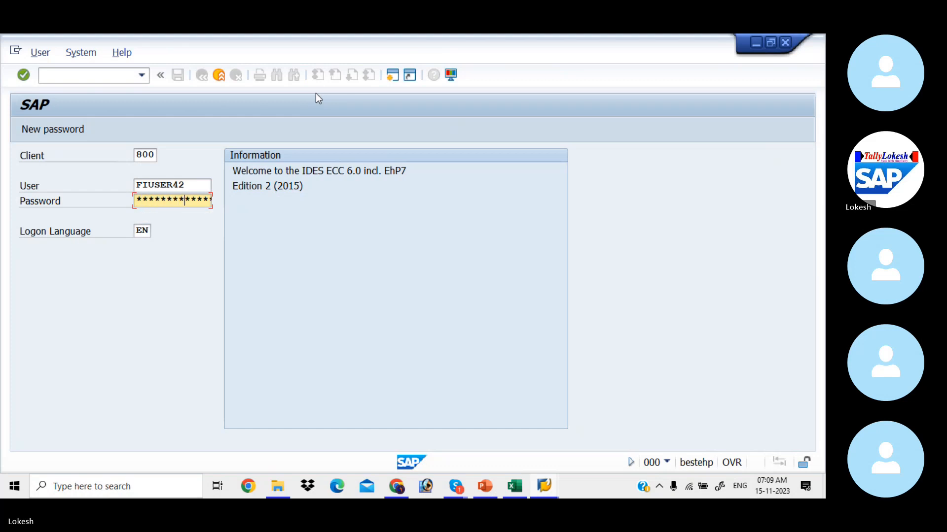
{"action": "key", "text": "Return"}
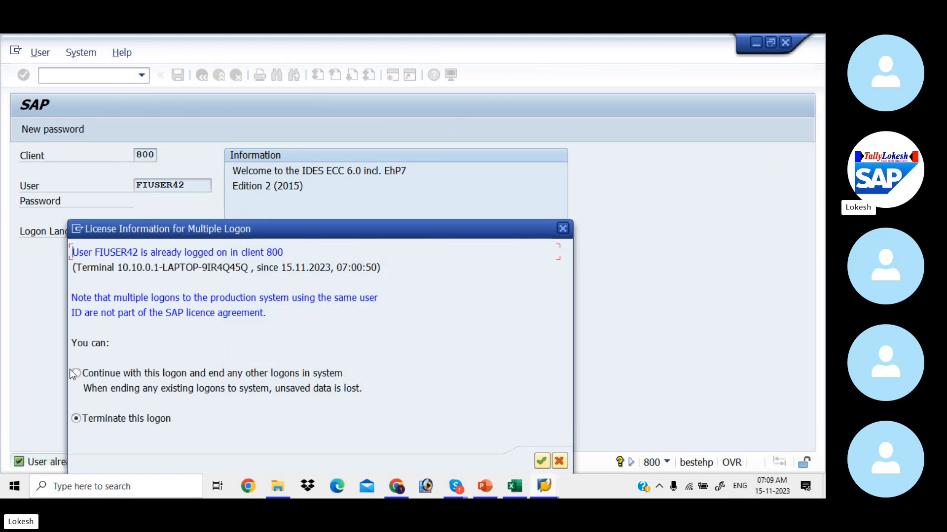
{"action": "left_click", "coordinate": [77, 373]}
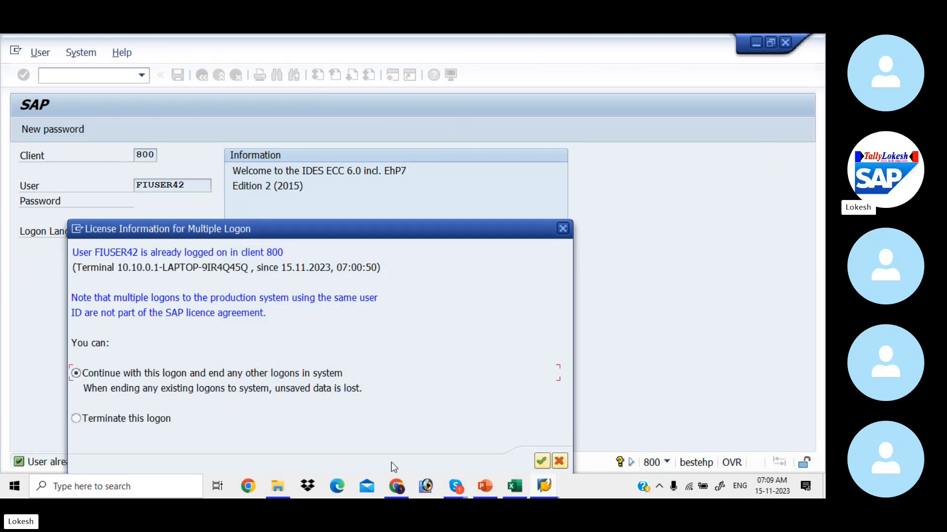
{"action": "left_click", "coordinate": [541, 462]}
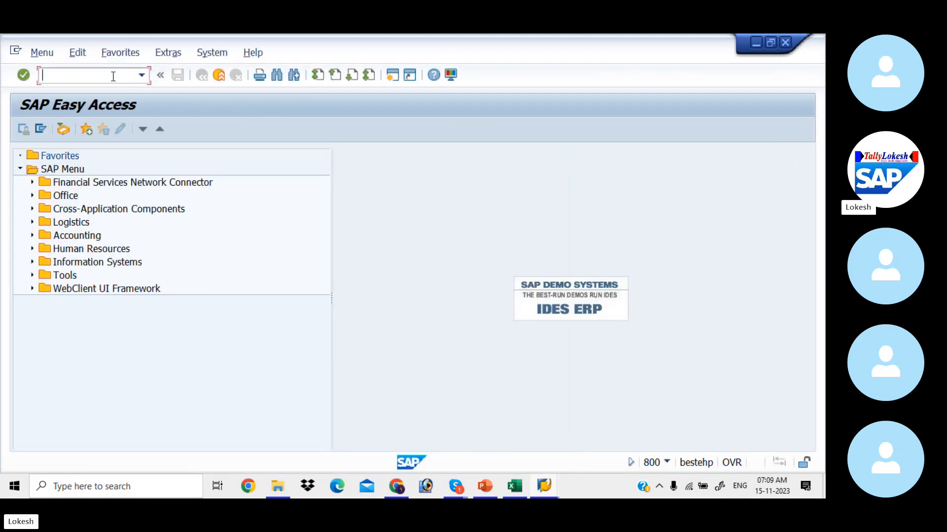
{"action": "type", "text": "SPRO"}
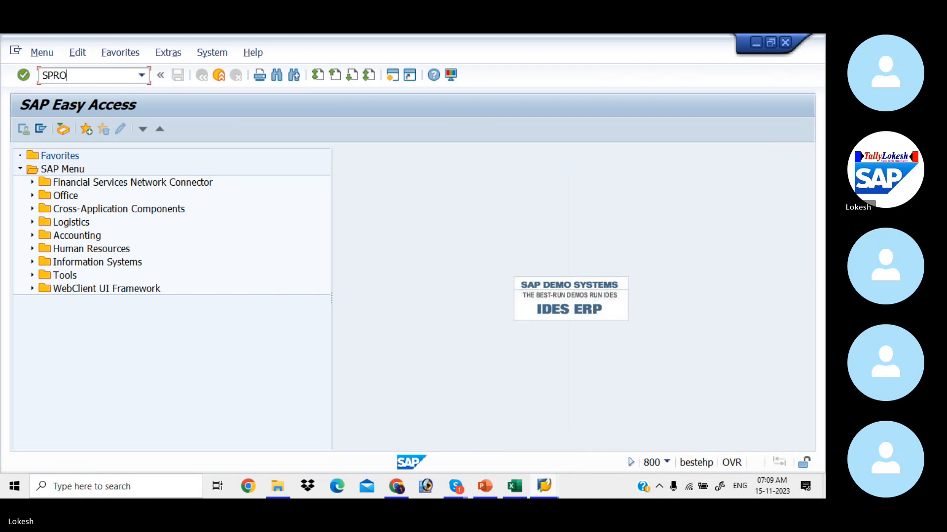
{"action": "key", "text": "Return"}
Expand Reference IMG to General Ledger Accounting (New) > Master Data > Profit Center and run Define Profit Center Standard Hierarchy in Controlling Area.
{"action": "left_click", "coordinate": [95, 126]}
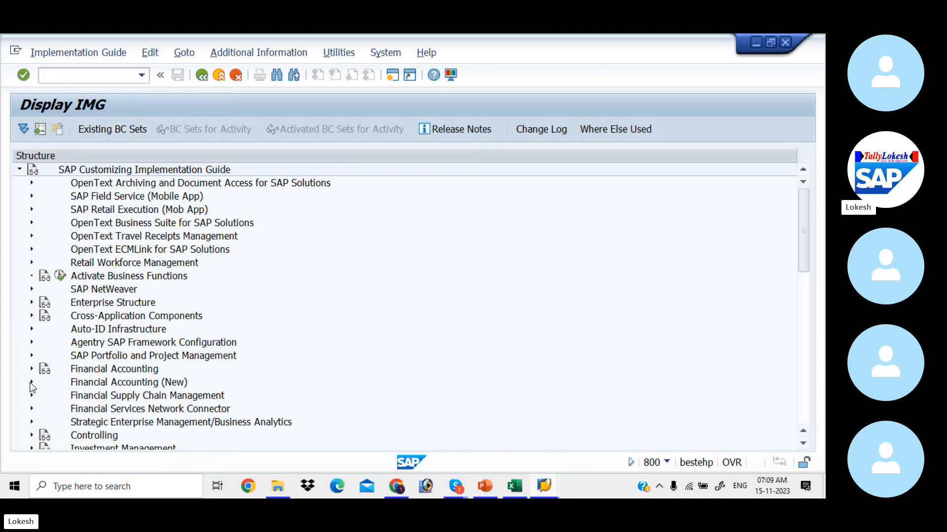
{"action": "left_click", "coordinate": [31, 383]}
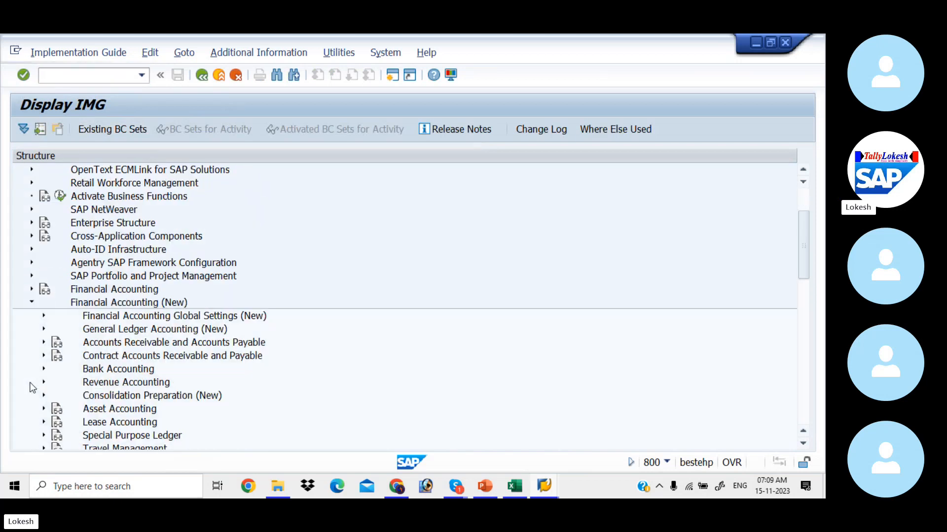
{"action": "left_click", "coordinate": [43, 329]}
{"action": "left_click", "coordinate": [55, 329]}
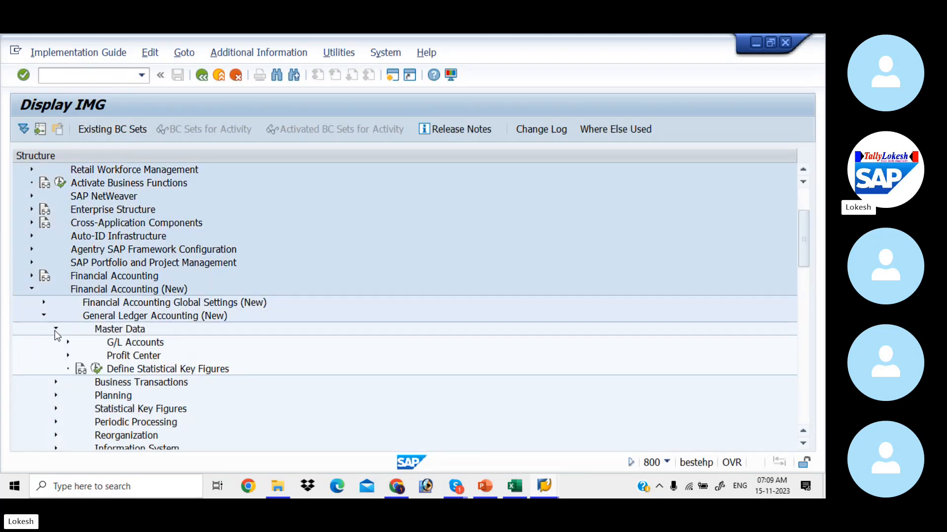
{"action": "left_click", "coordinate": [69, 355]}
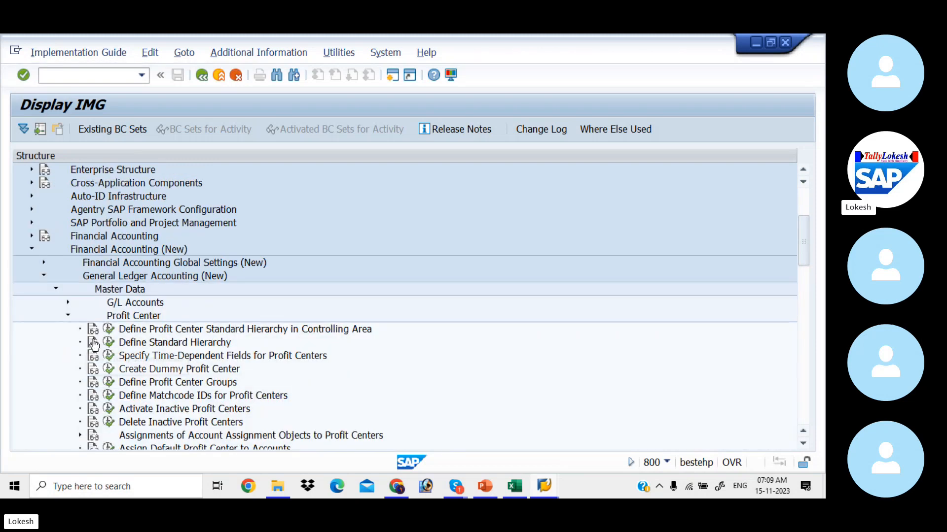
{"action": "left_click", "coordinate": [108, 330]}
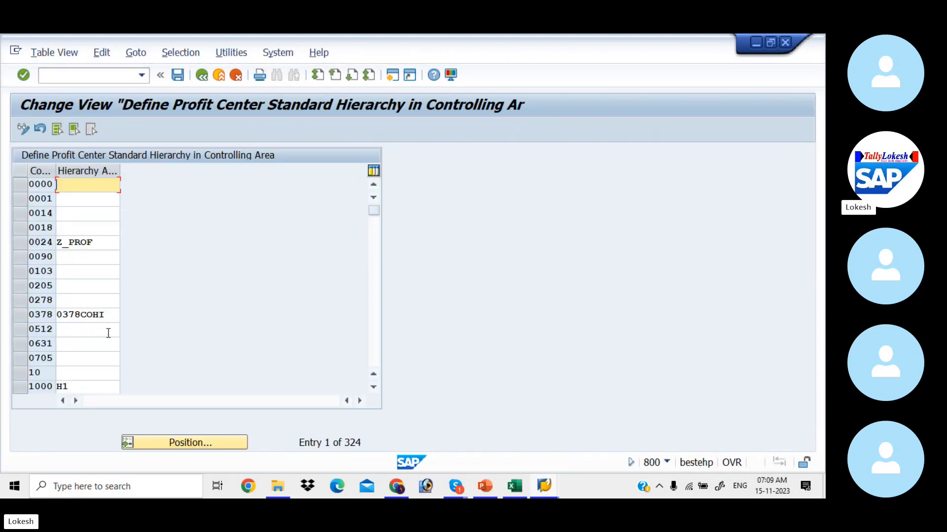
Position to controlling area SAP4 and save hierarchy area SAP4_CO under a customizing request.
{"action": "left_click", "coordinate": [187, 441]}
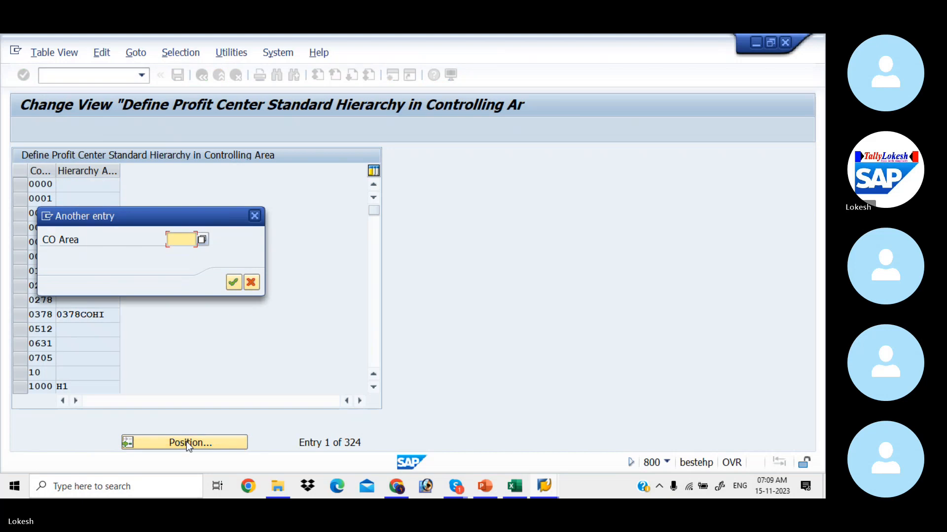
{"action": "type", "text": "SAP"}
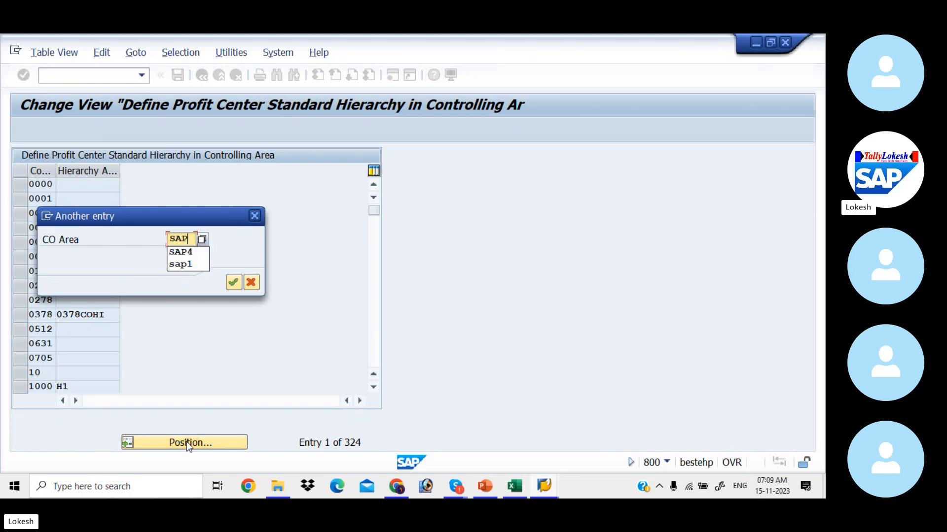
{"action": "type", "text": "4"}
{"action": "key", "text": "Return"}
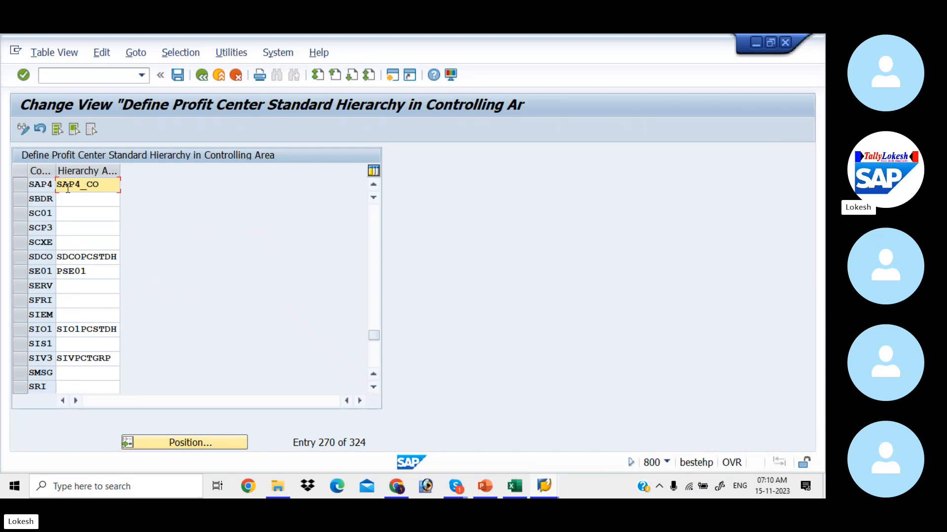
{"action": "left_click", "coordinate": [178, 76]}
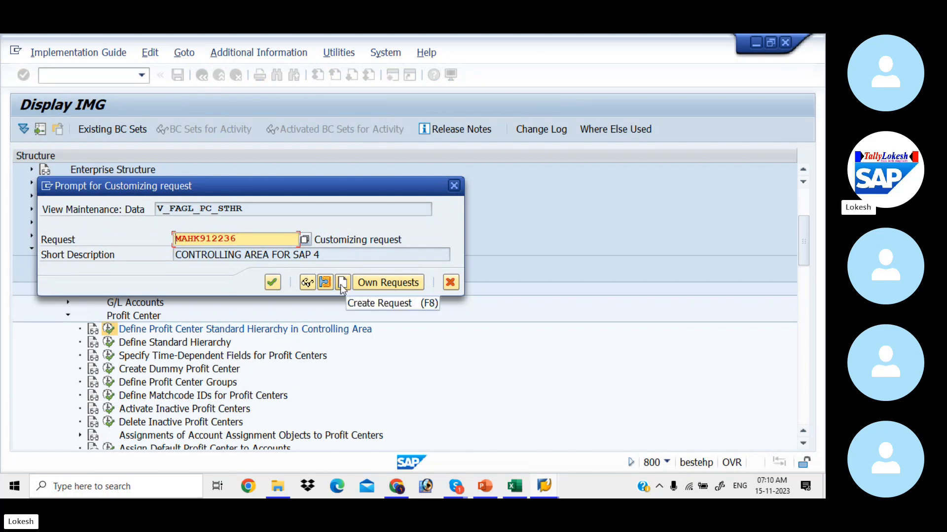
{"action": "left_click", "coordinate": [275, 282]}
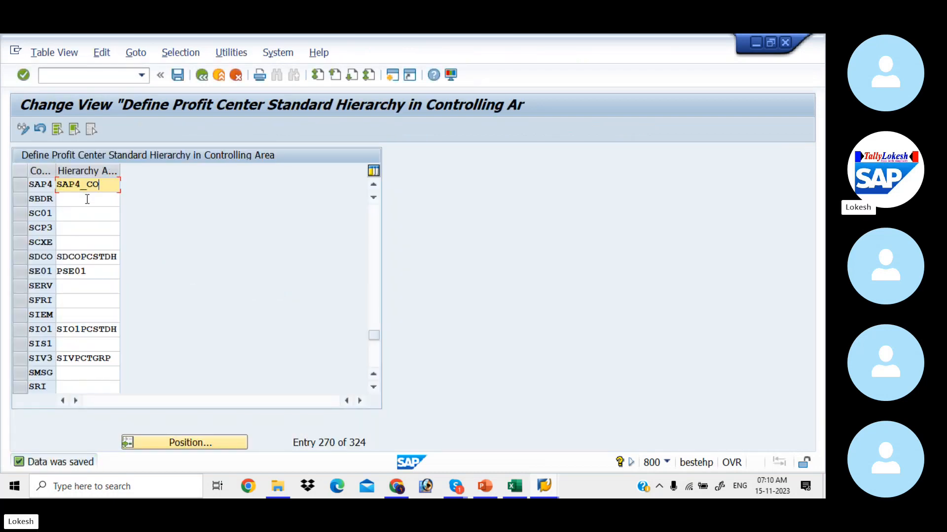
{"action": "key", "text": "alt+Tab"}
{"action": "key", "text": "alt+Tab"}
{"action": "key", "text": "alt+Tab"}
{"action": "key", "text": "alt+Tab"}
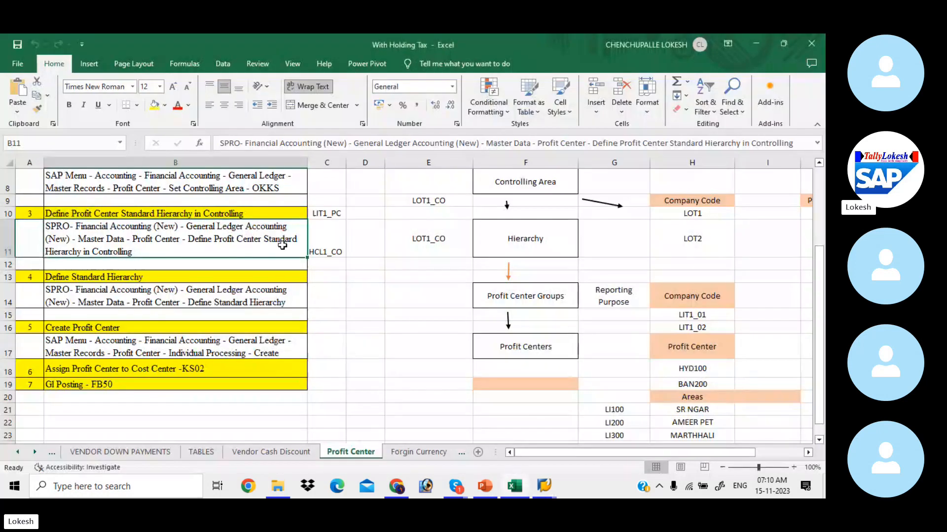
Replace HCL1_CO with SAP4_CO in cell C11 of the Profit Center sheet.
{"action": "left_click", "coordinate": [335, 246]}
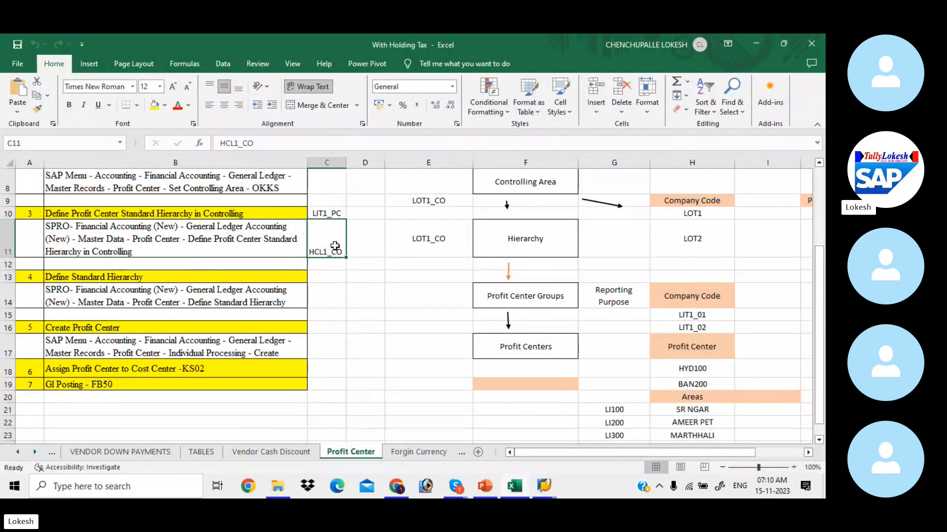
{"action": "type", "text": "SAP"}
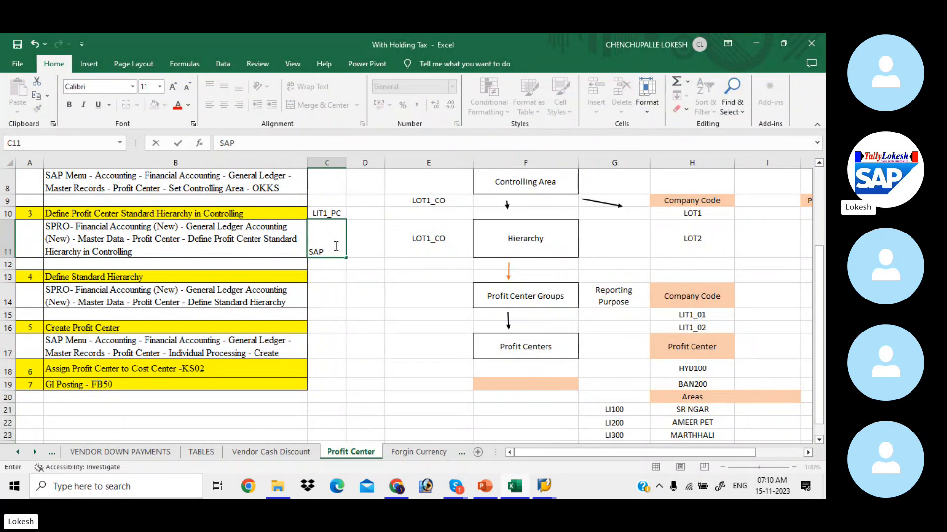
{"action": "type", "text": "4_CO"}
{"action": "left_click", "coordinate": [360, 274]}
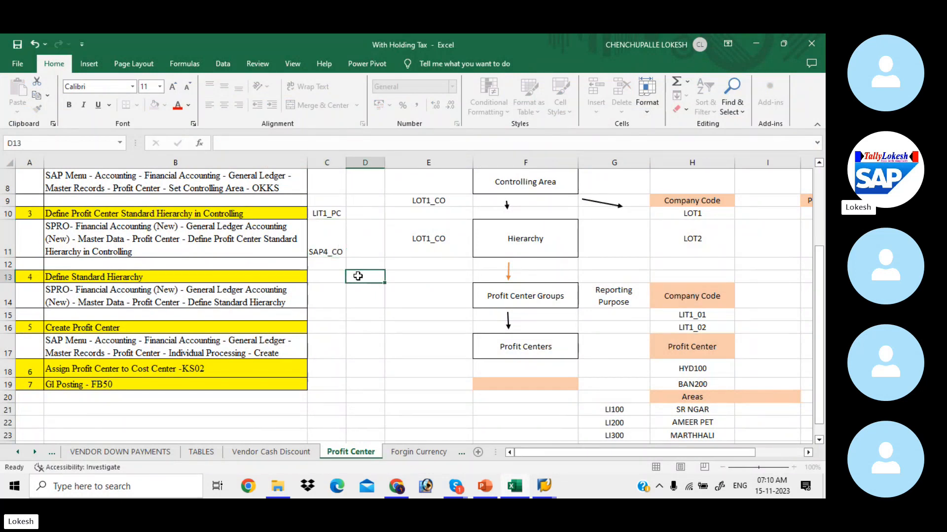
Review the diagram's Hierarchy and Profit Center Groups boxes and the step 4 path in B14.
{"action": "left_click", "coordinate": [488, 238]}
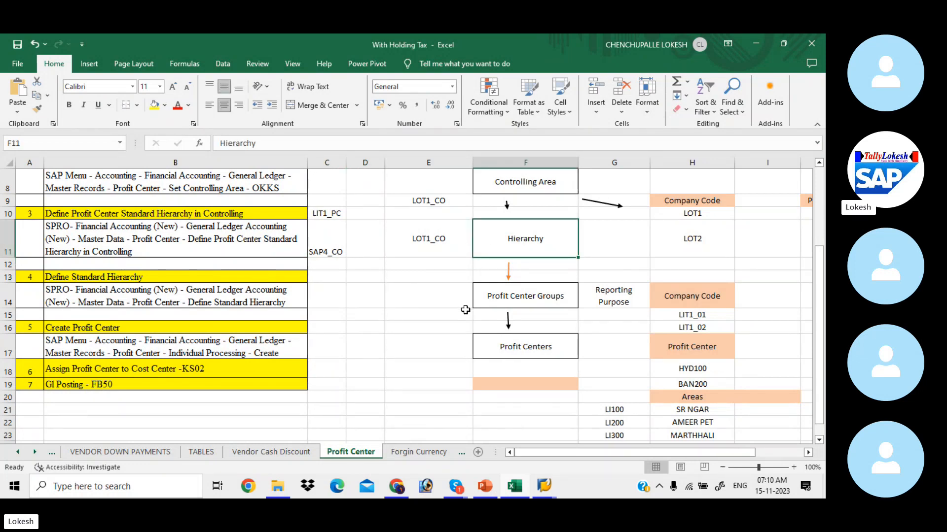
{"action": "left_click", "coordinate": [504, 297]}
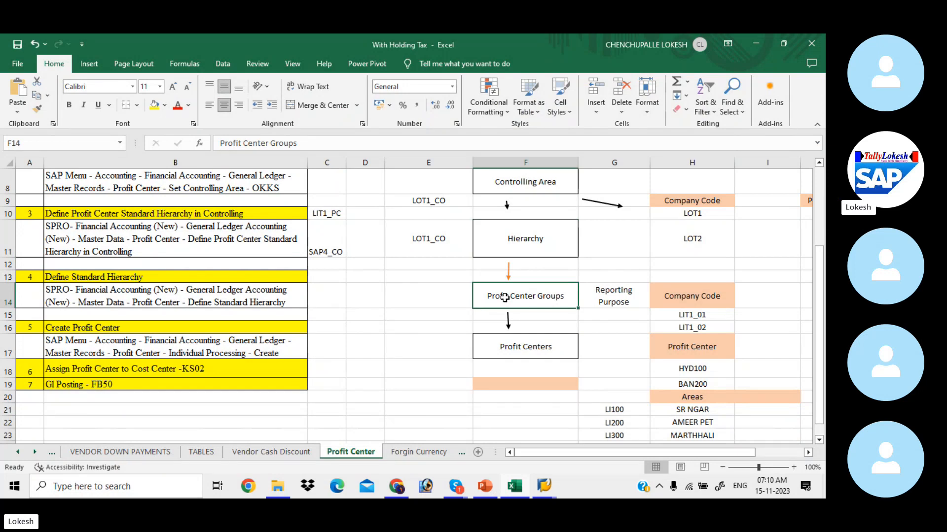
{"action": "left_click", "coordinate": [329, 246]}
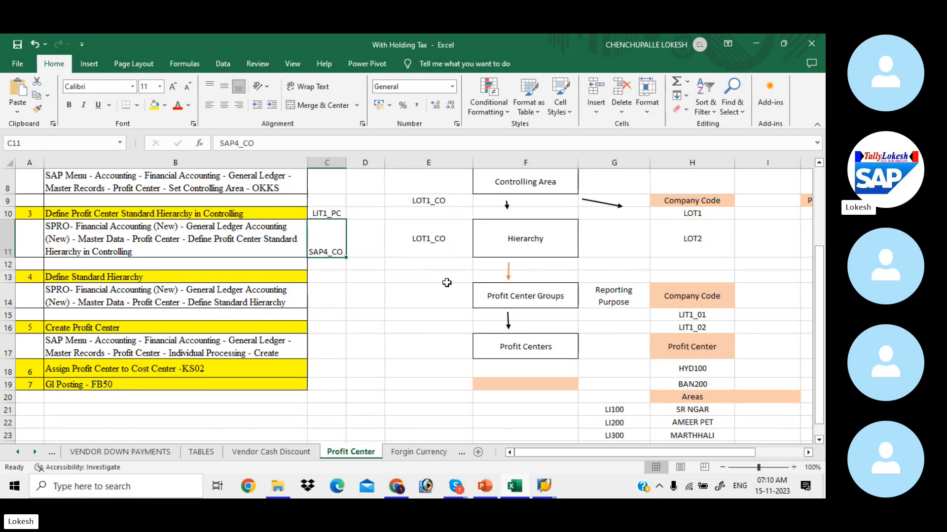
{"action": "left_click", "coordinate": [491, 300]}
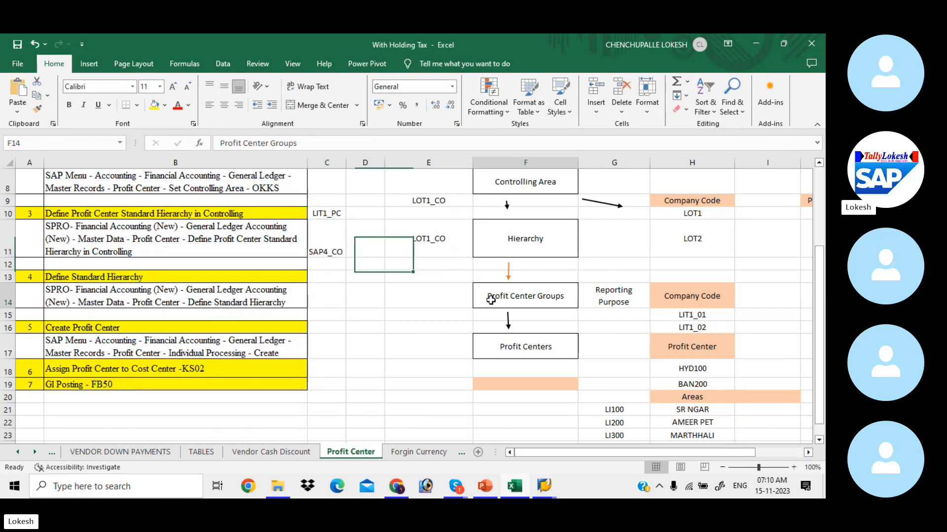
{"action": "left_click", "coordinate": [154, 292]}
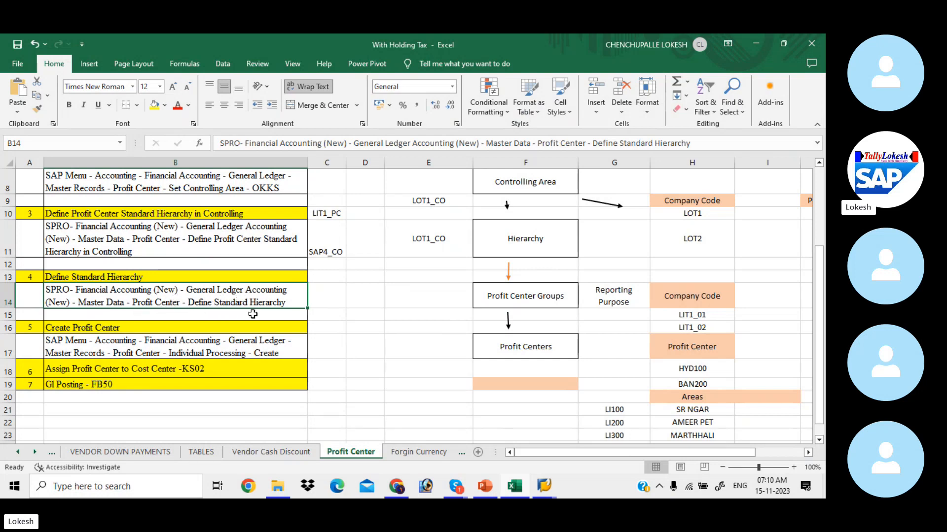
Back in SAP, run Define Standard Hierarchy from the IMG to view hierarchy VIV1_CO's structure.
{"action": "key", "text": "alt+Tab"}
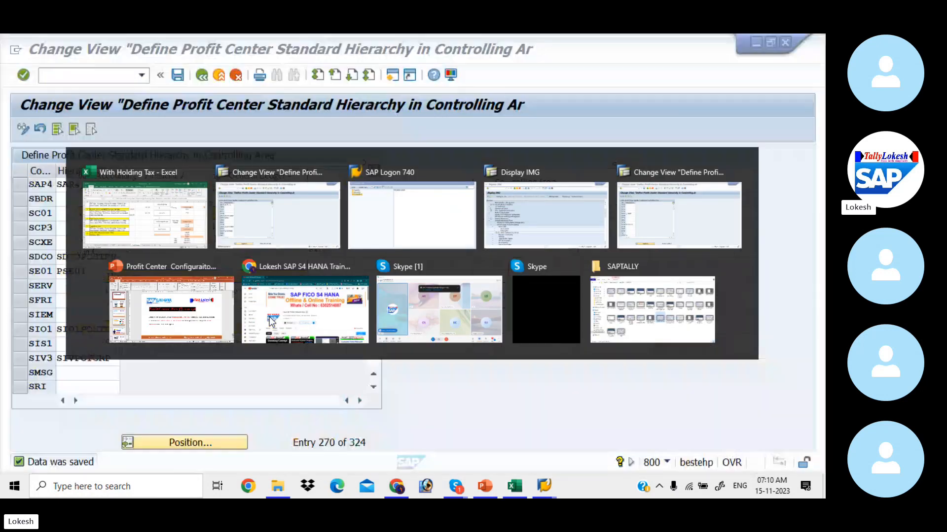
{"action": "left_click", "coordinate": [201, 75]}
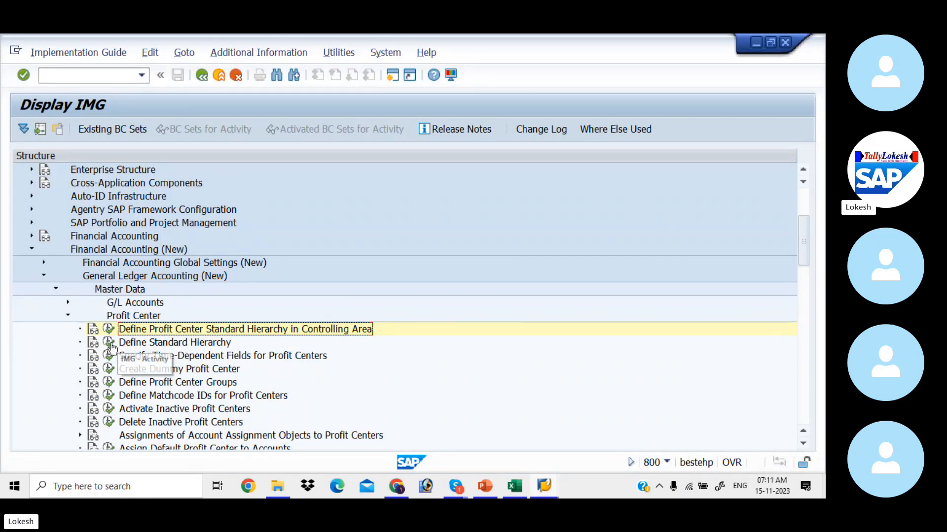
{"action": "left_click", "coordinate": [110, 343]}
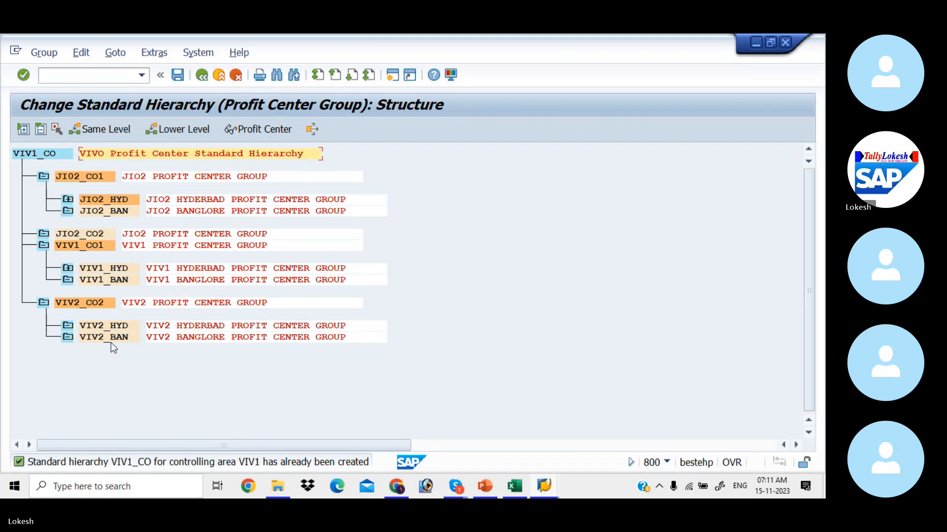
{"action": "left_click", "coordinate": [253, 130]}
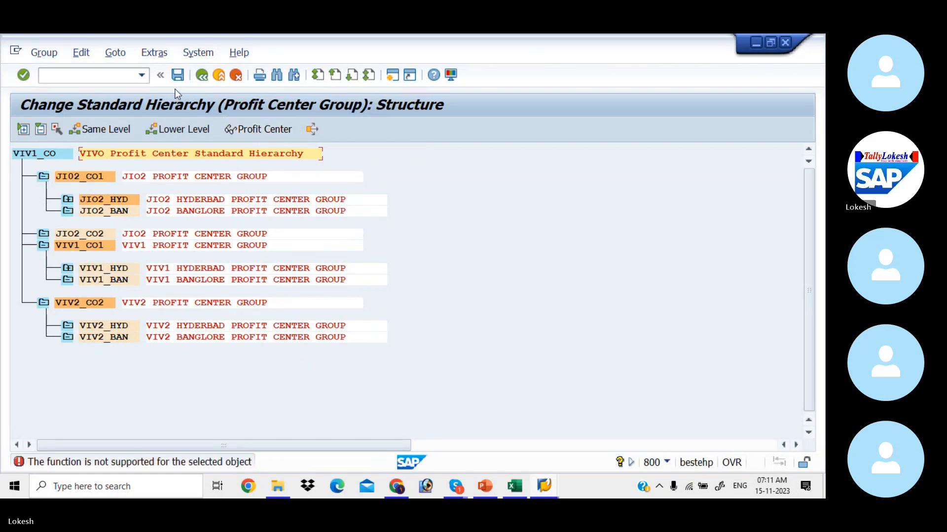
{"action": "left_click", "coordinate": [113, 75]}
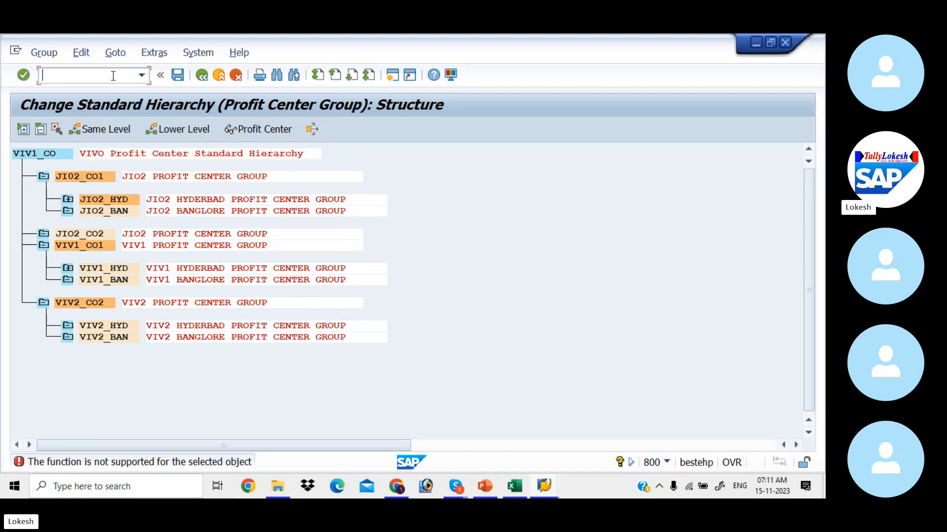
Leave to the main menu and start central G/L account maintenance with FS00.
{"action": "type", "text": "/N"}
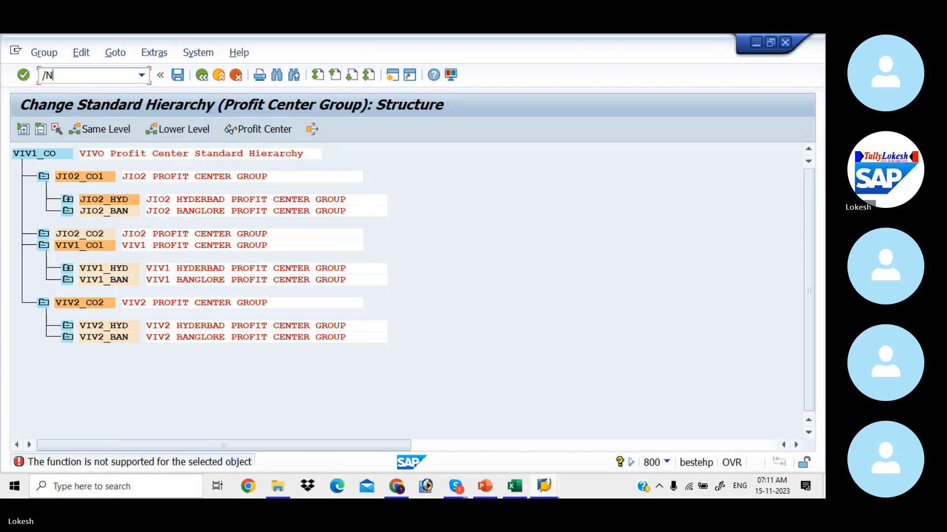
{"action": "key", "text": "Return"}
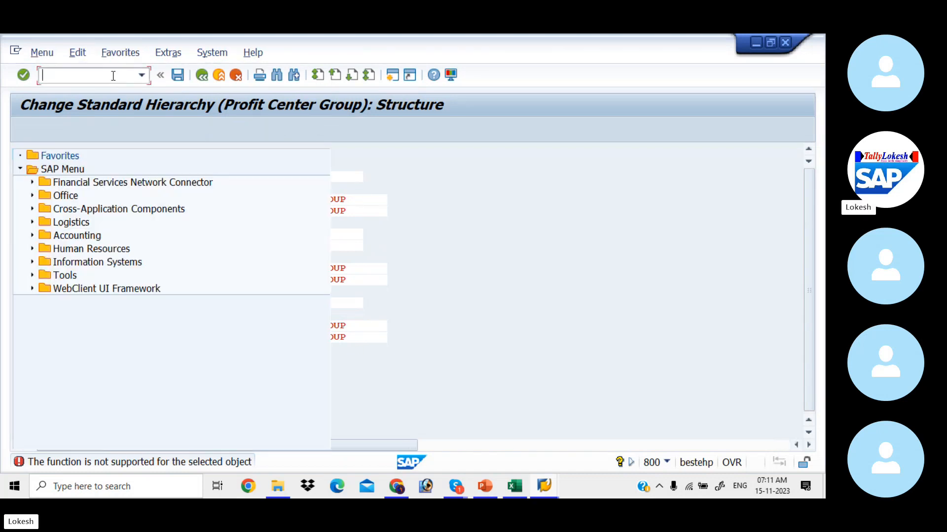
{"action": "type", "text": "FS00"}
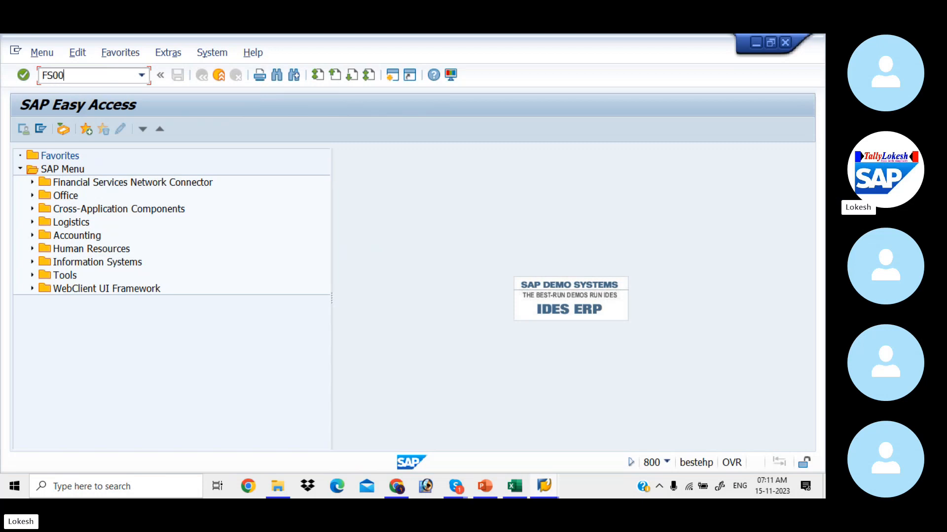
{"action": "key", "text": "Return"}
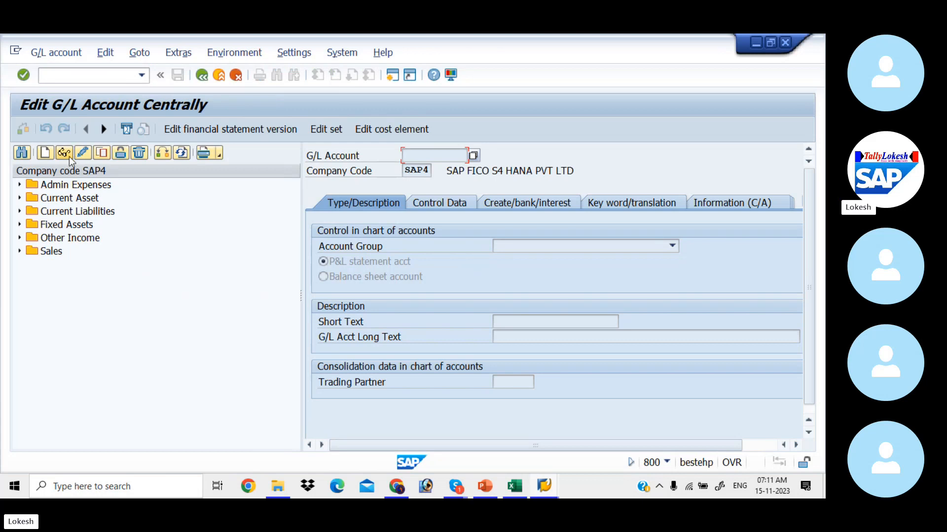
Open G/L account 400001 Rent A/c under Admin Expenses and review its cost element.
{"action": "left_click", "coordinate": [19, 185]}
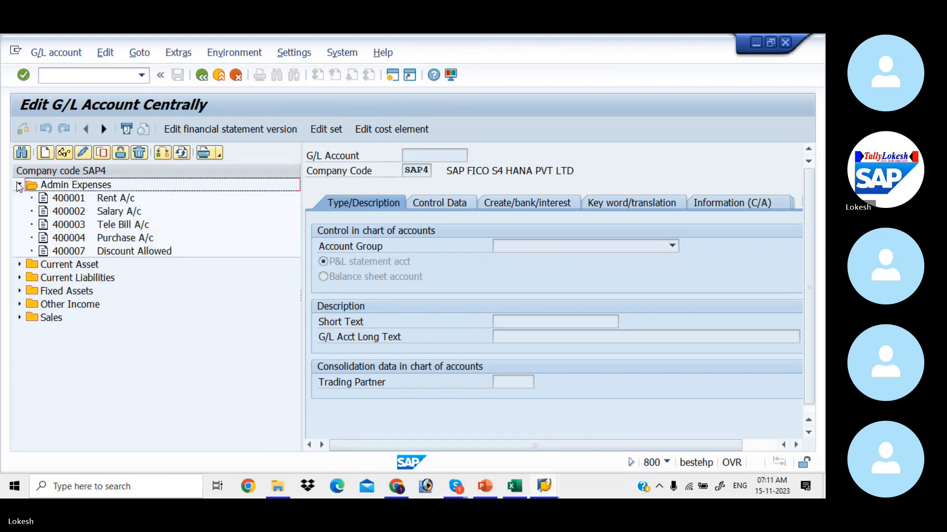
{"action": "left_click", "coordinate": [63, 198]}
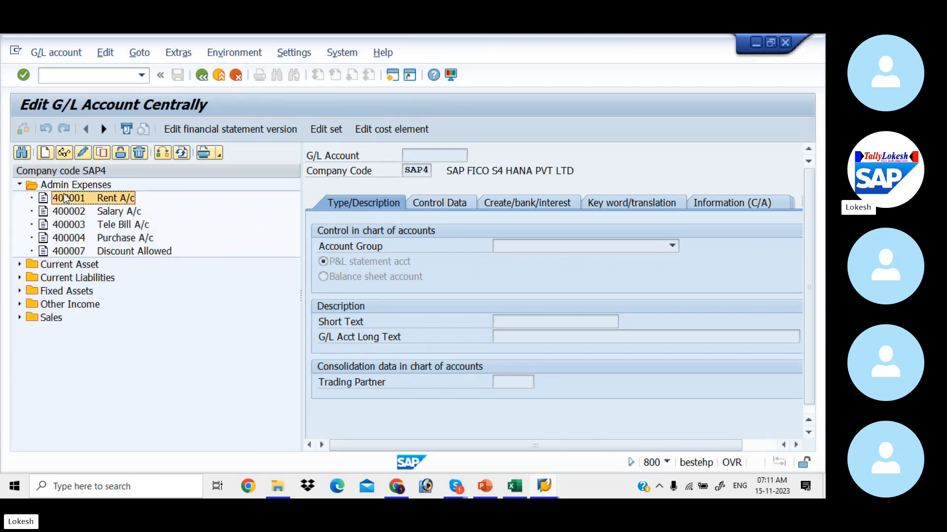
{"action": "left_click", "coordinate": [86, 154]}
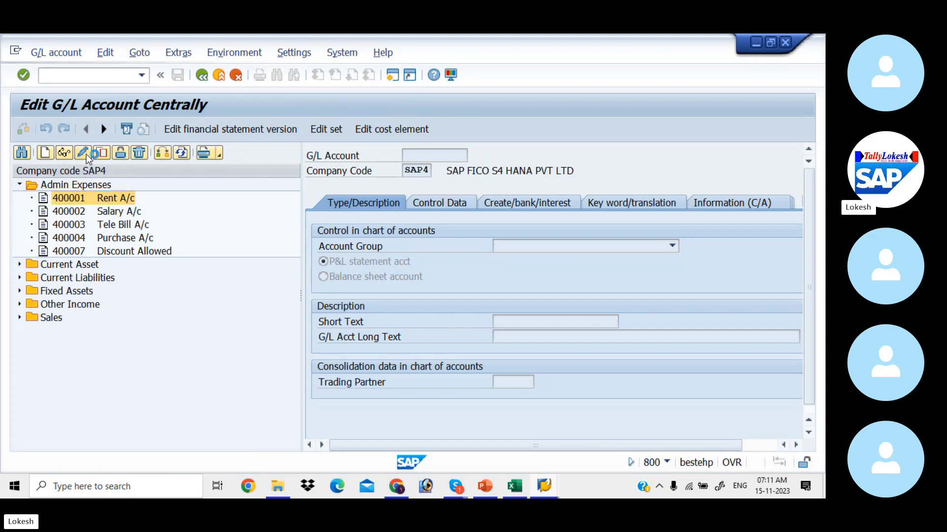
{"action": "left_click", "coordinate": [376, 129]}
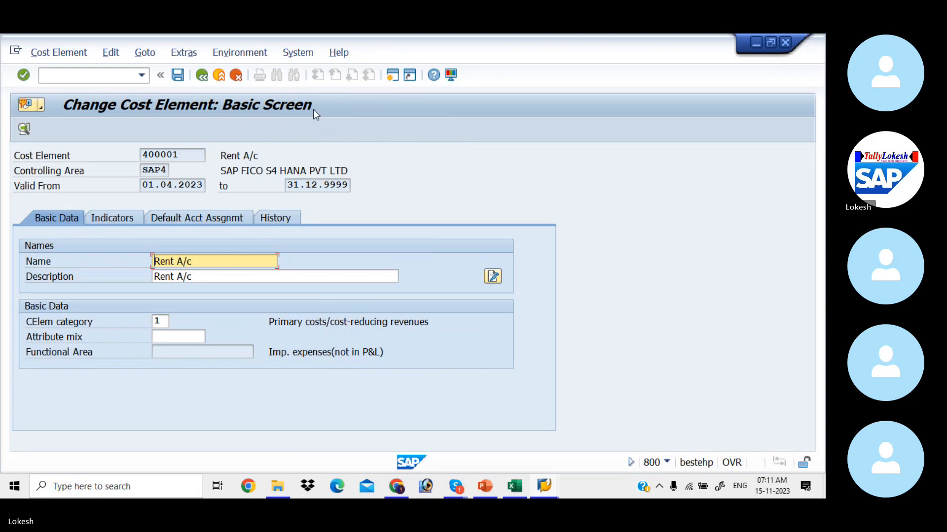
{"action": "left_click", "coordinate": [202, 75]}
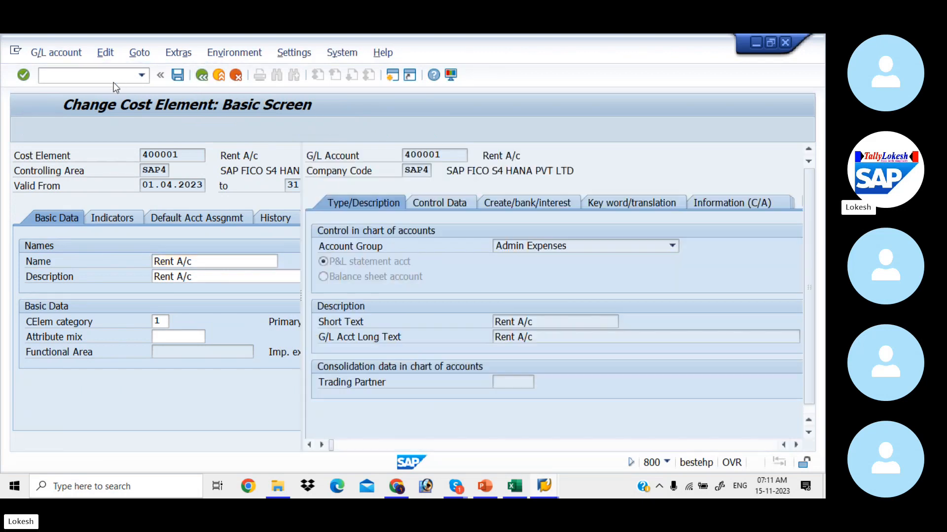
Return to the main menu and start customizing with SPRO.
{"action": "left_click", "coordinate": [100, 78]}
{"action": "type", "text": "/N"}
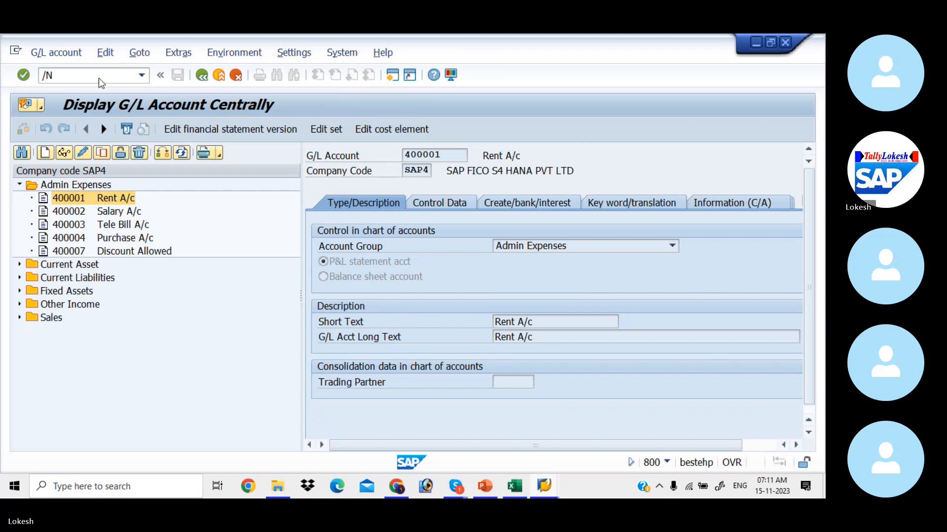
{"action": "key", "text": "Return"}
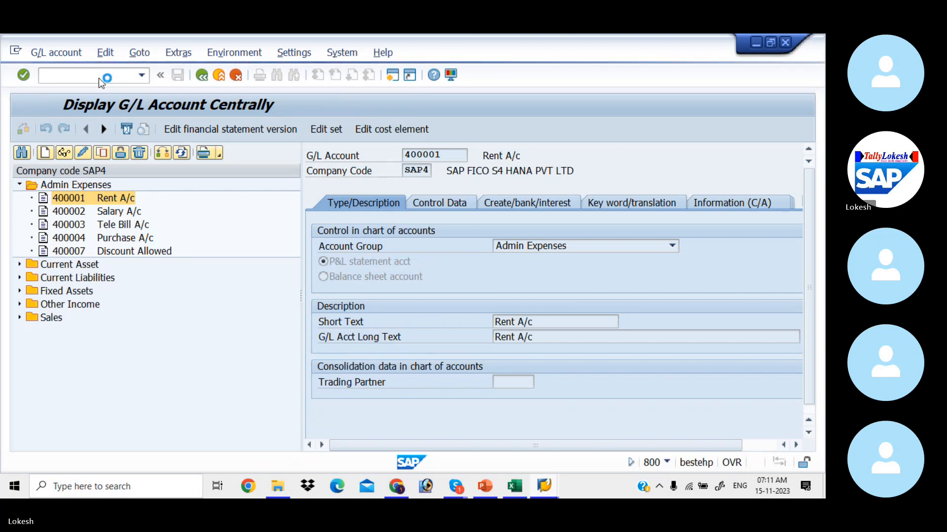
{"action": "type", "text": "SPRO"}
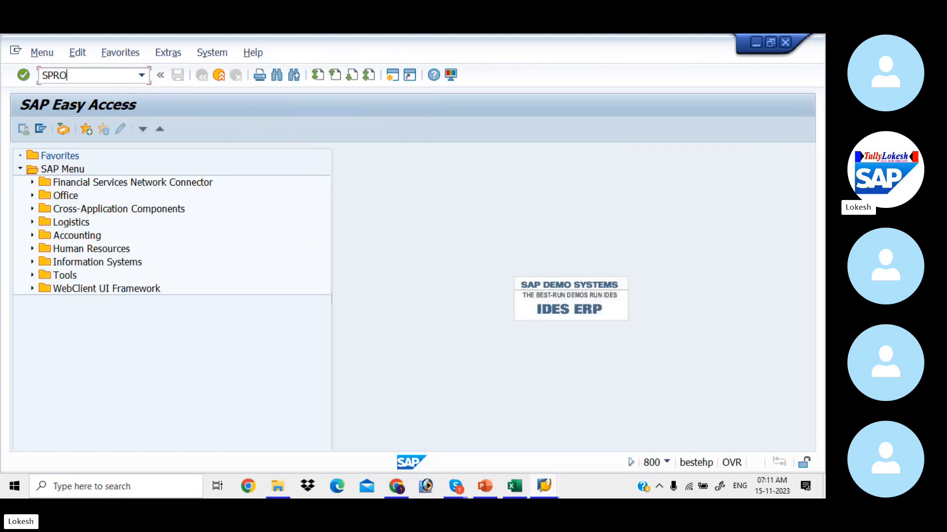
{"action": "key", "text": "Return"}
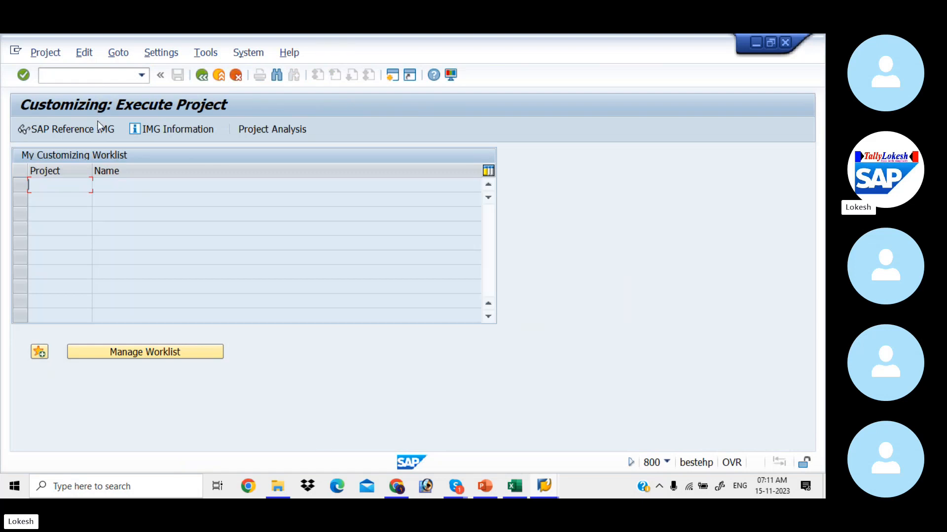
In the SAP Reference IMG, run Financial Accounting (New) > General Ledger (New) > Master Data > Profit Center > Define Standard Hierarchy.
{"action": "left_click", "coordinate": [96, 128]}
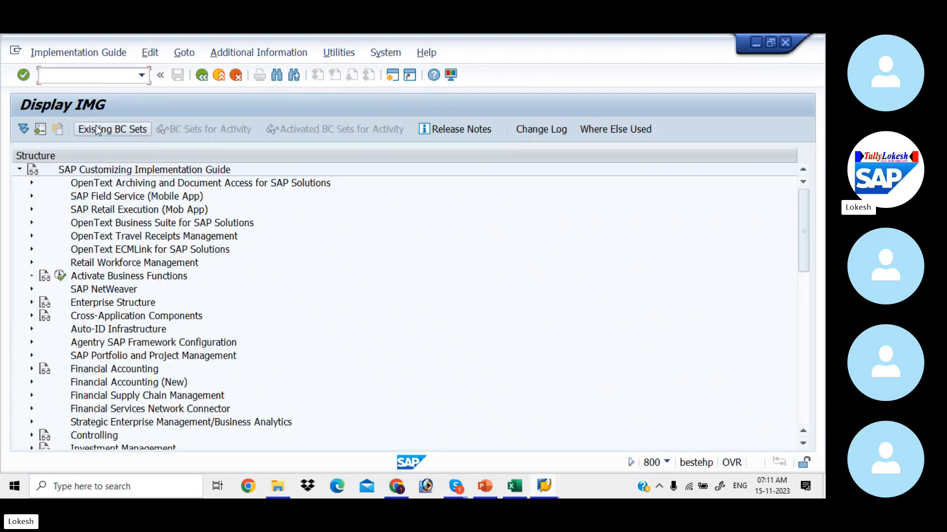
{"action": "left_click", "coordinate": [31, 383]}
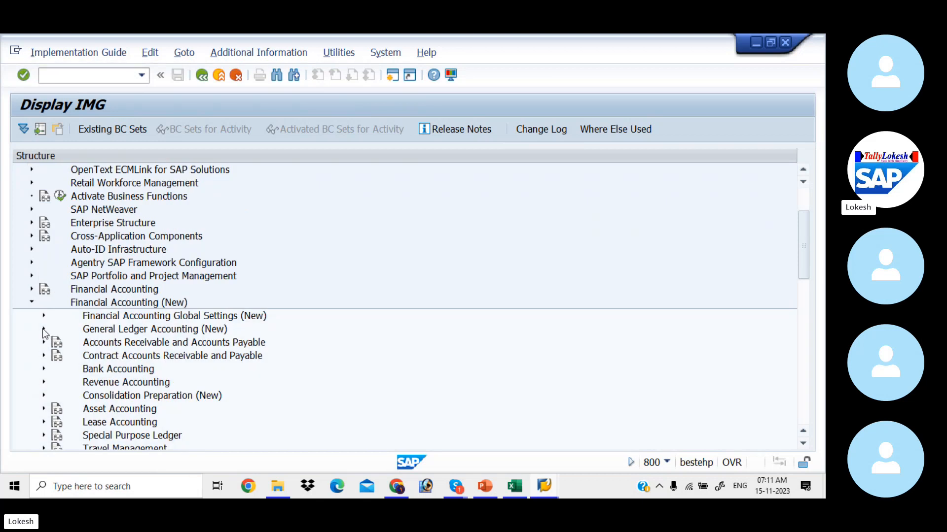
{"action": "left_click", "coordinate": [43, 330]}
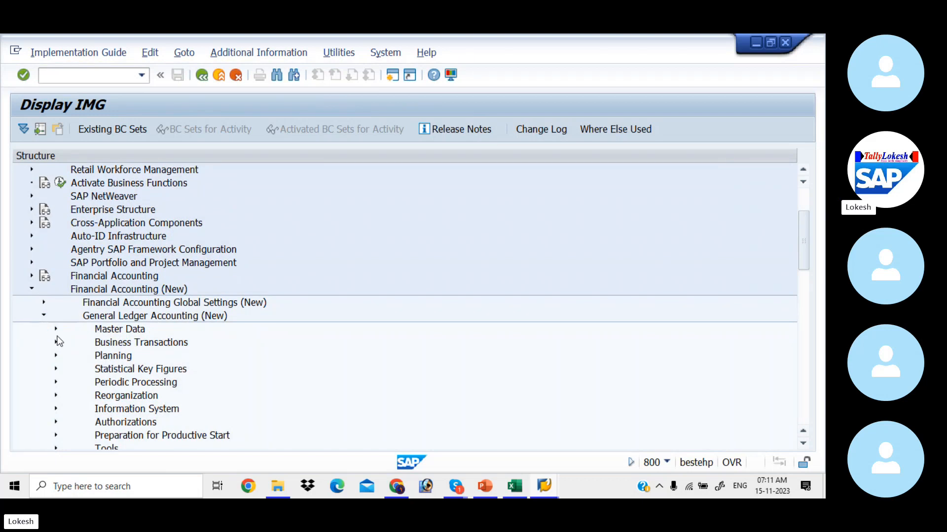
{"action": "left_click", "coordinate": [55, 329]}
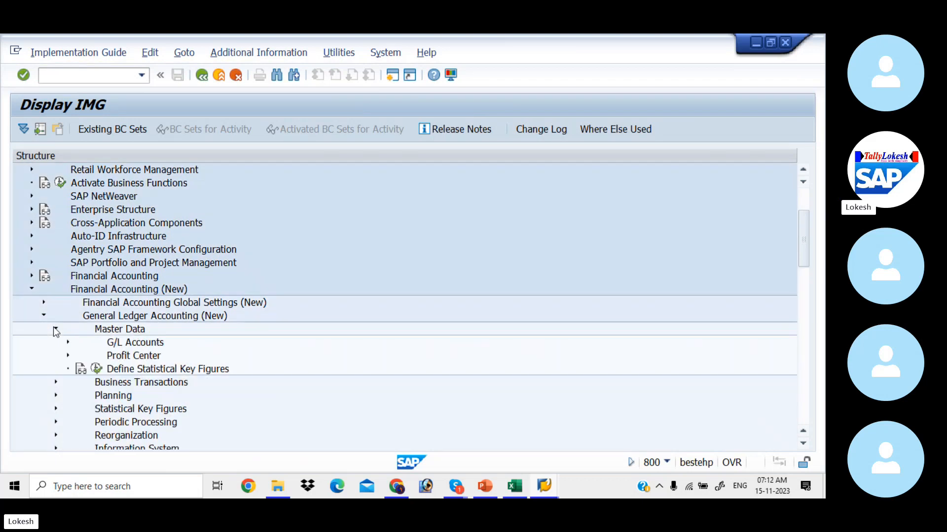
{"action": "left_click", "coordinate": [67, 353]}
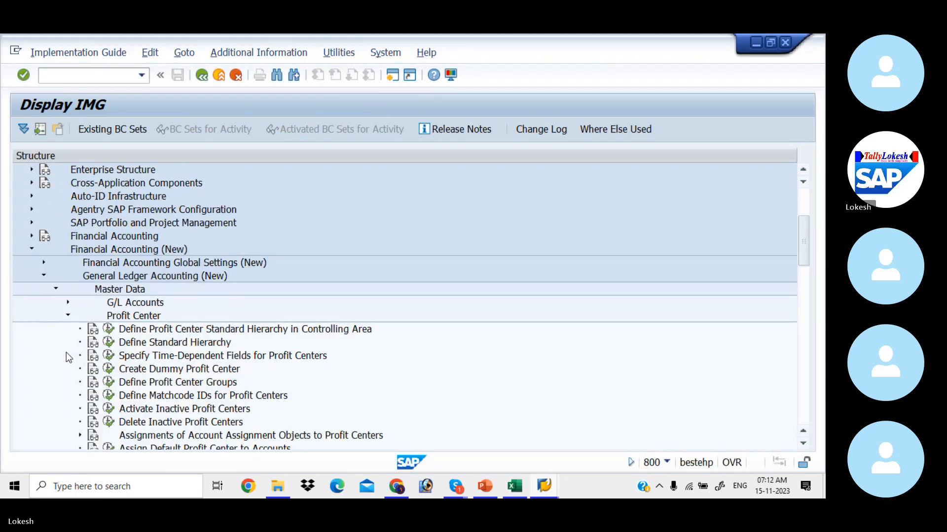
{"action": "left_click", "coordinate": [108, 344]}
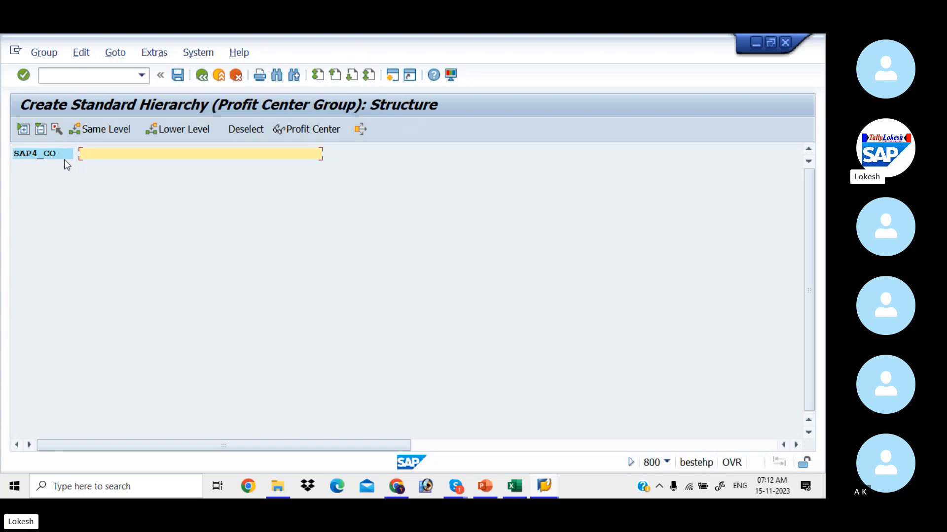
Describe SAP4_CO as 'SAP4 PROFIT CENTER STANDARD HIERARCHY', checking the Excel notes, and save it.
{"action": "type", "text": "SAP4 S"}
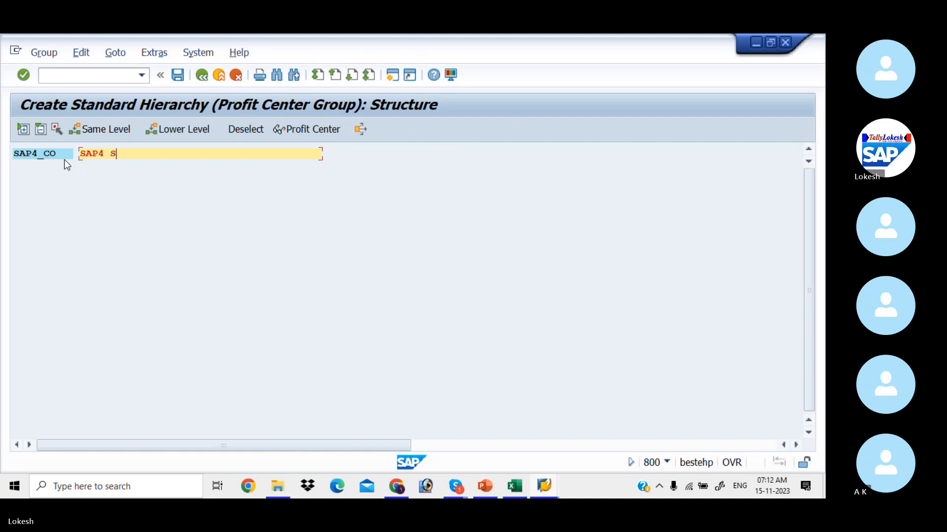
{"action": "key", "text": "alt+Tab"}
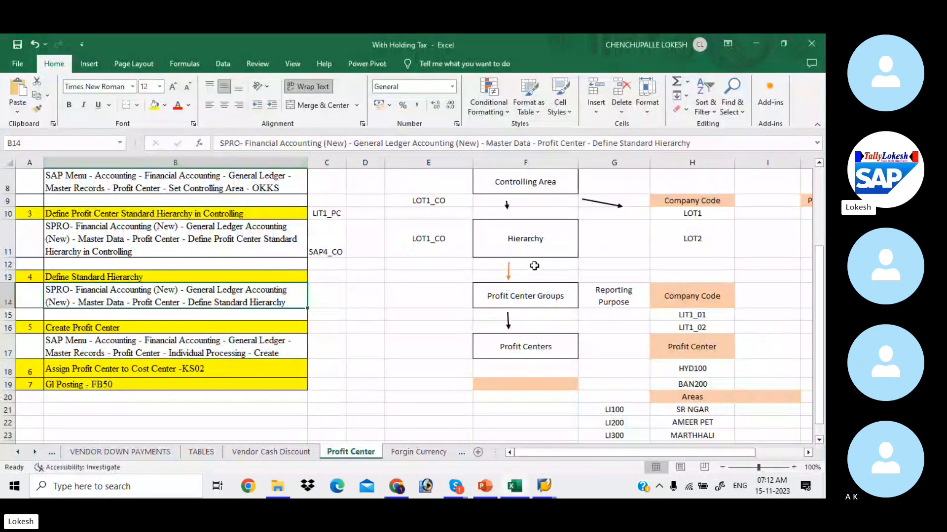
{"action": "left_click", "coordinate": [520, 251]}
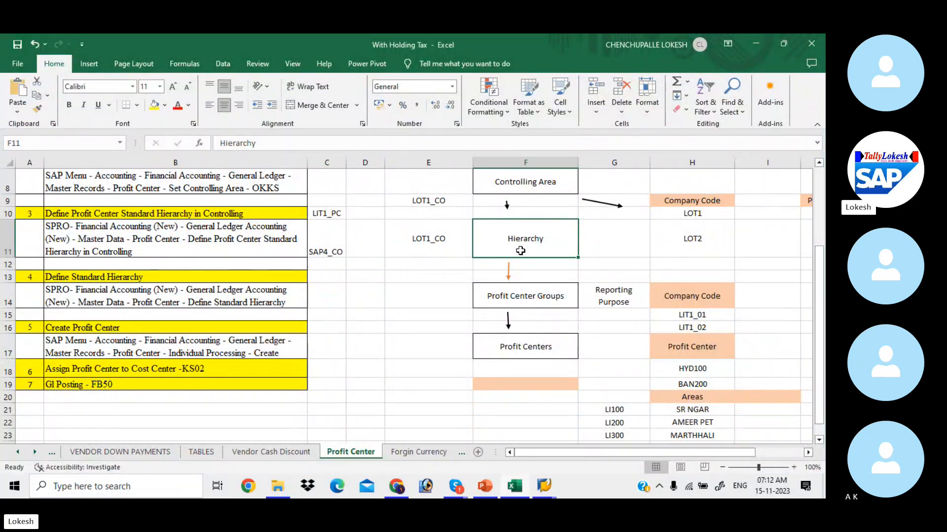
{"action": "key", "text": "alt+Tab"}
{"action": "key", "text": "BackSpace"}
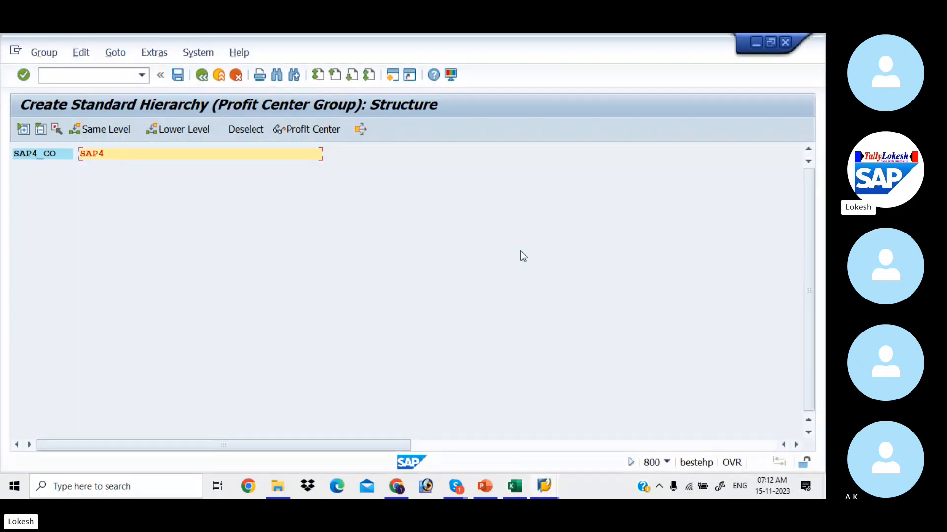
{"action": "type", "text": "PROFIT CENTER STAN"}
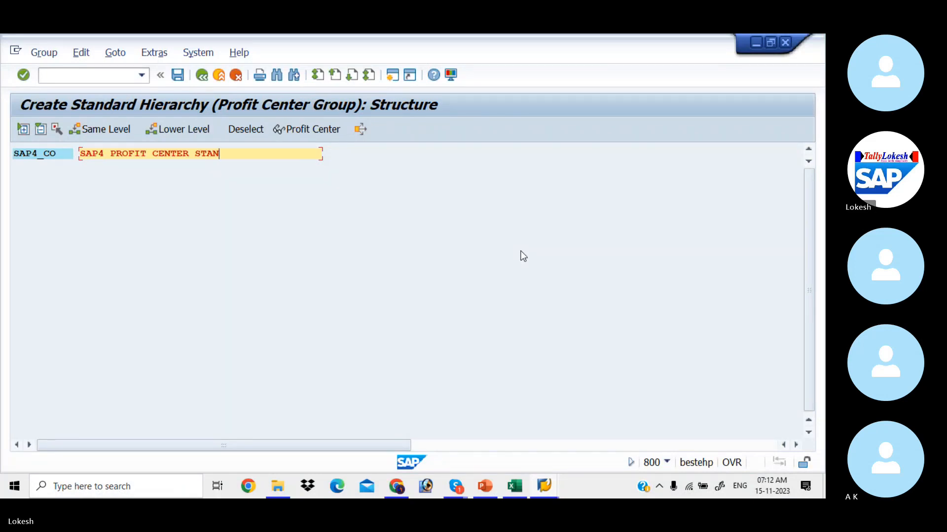
{"action": "type", "text": "DARD HI"}
{"action": "key", "text": "alt+Tab"}
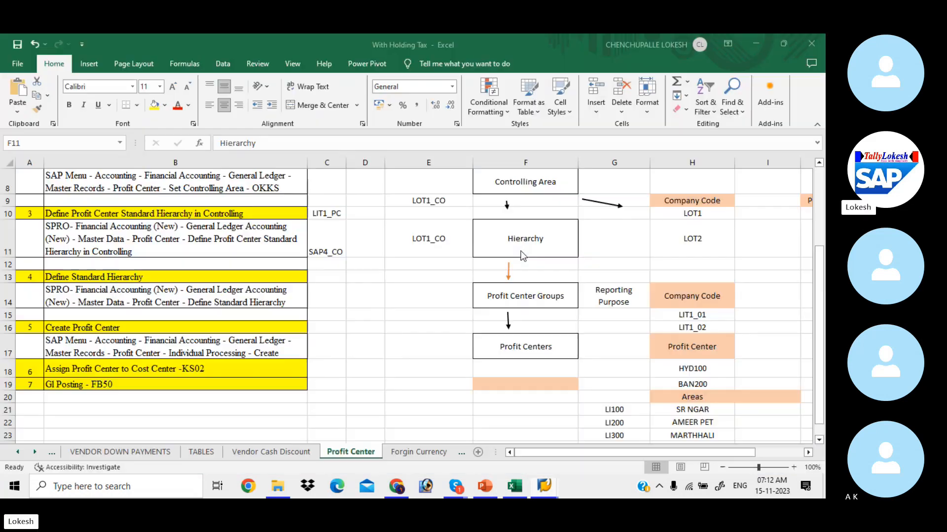
{"action": "left_click", "coordinate": [520, 251]}
{"action": "key", "text": "alt+Tab"}
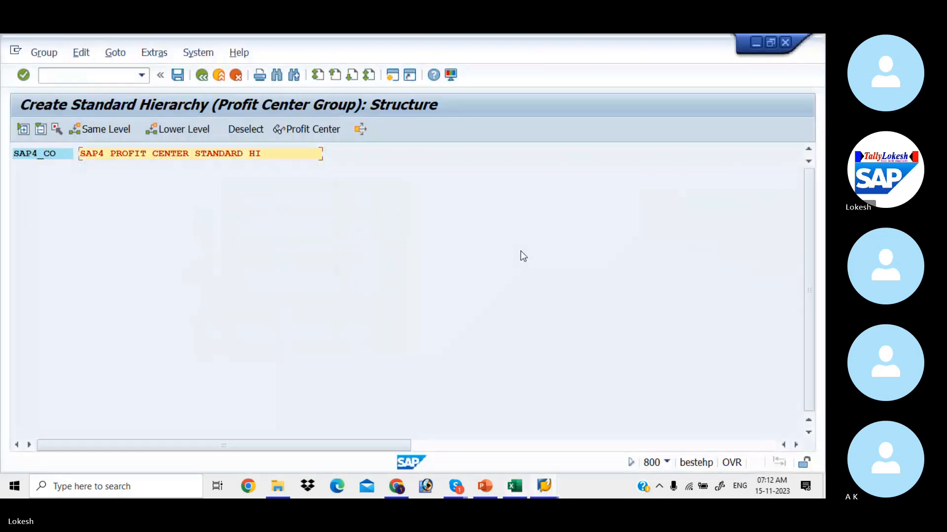
{"action": "type", "text": "ERARCHY"}
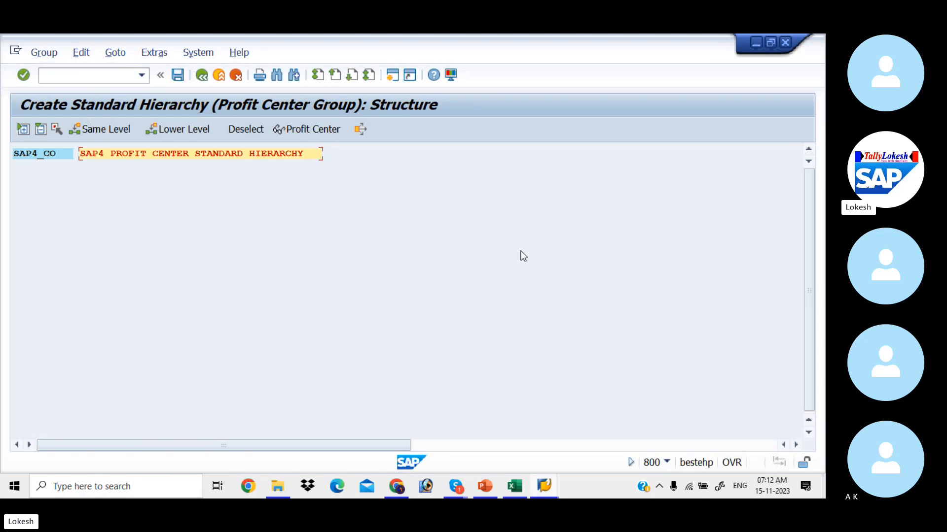
{"action": "left_click", "coordinate": [179, 76]}
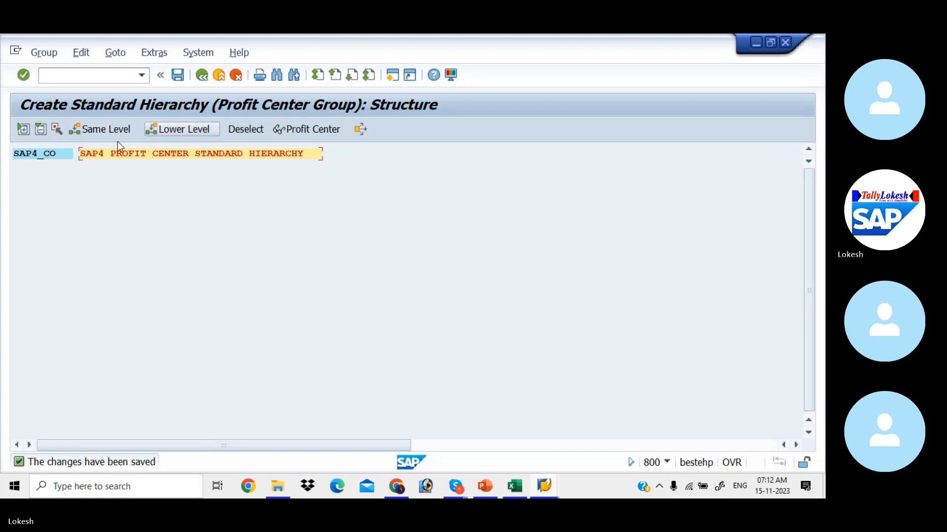
Start a child group under SAP4_CO while checking the Excel notes' group and company code entries.
{"action": "left_click", "coordinate": [66, 153]}
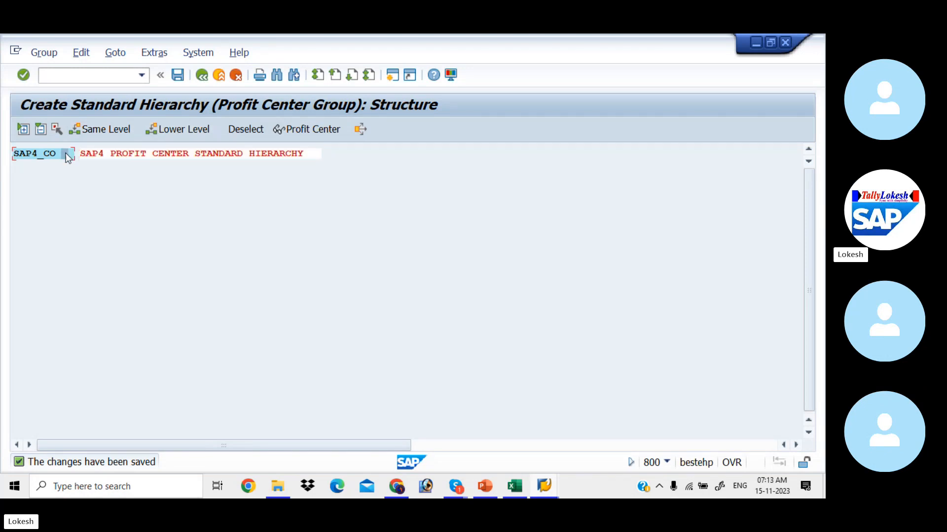
{"action": "left_click", "coordinate": [189, 129]}
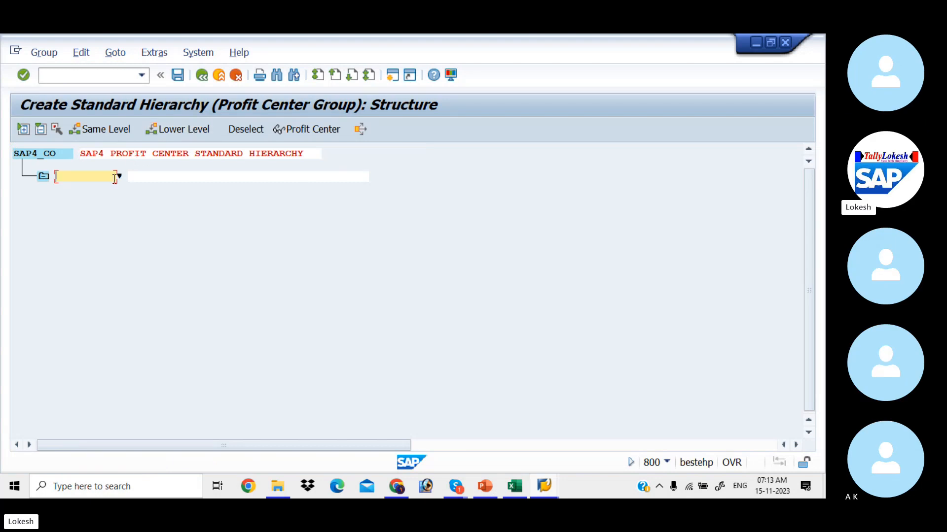
{"action": "type", "text": "SAP4_"}
{"action": "key", "text": "alt+Tab"}
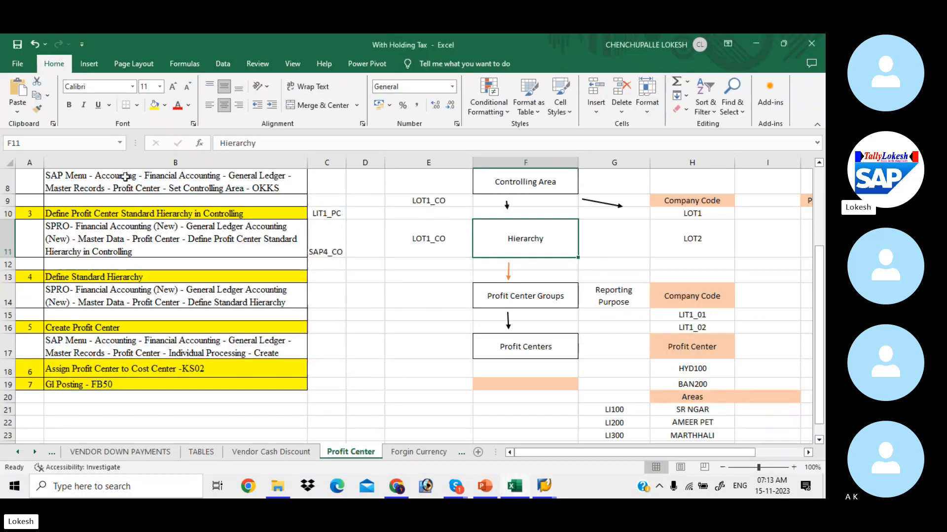
{"action": "left_click", "coordinate": [556, 297]}
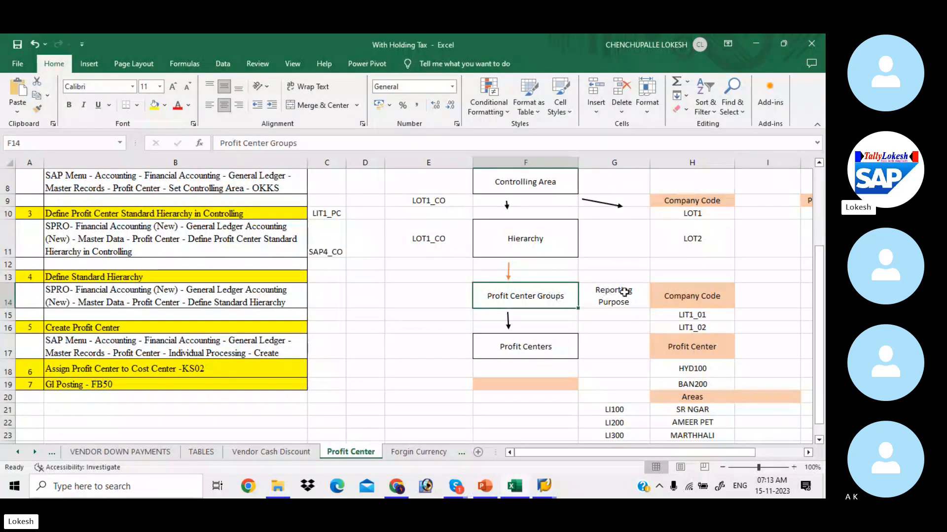
{"action": "left_click", "coordinate": [666, 298]}
{"action": "left_click", "coordinate": [699, 318]}
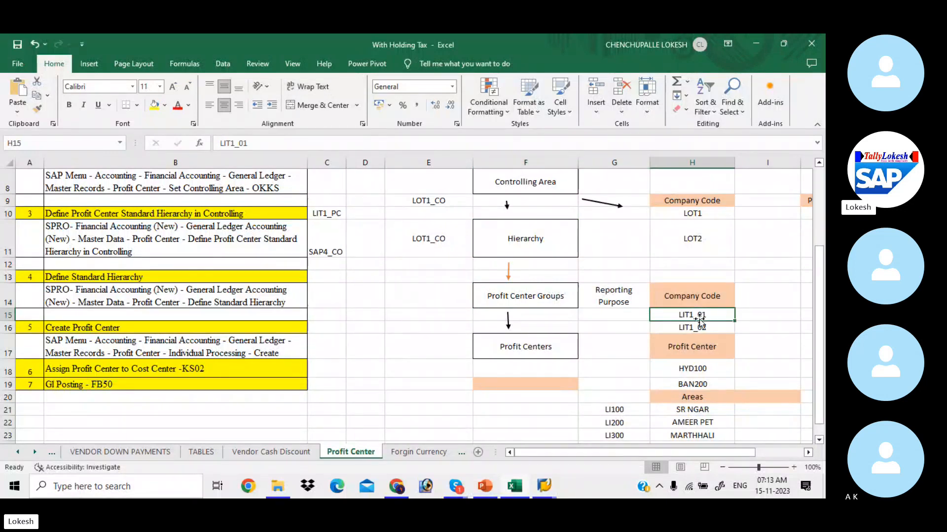
{"action": "left_click", "coordinate": [711, 330]}
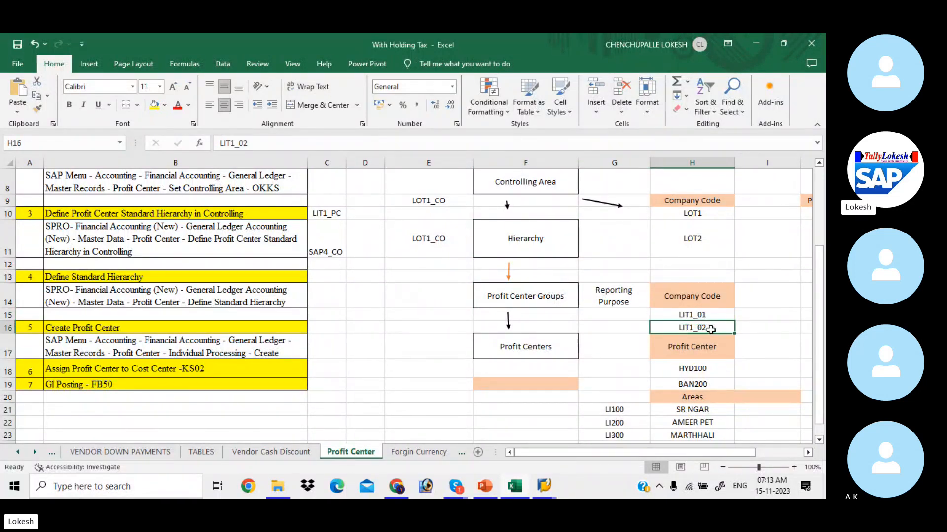
{"action": "key", "text": "alt+Tab"}
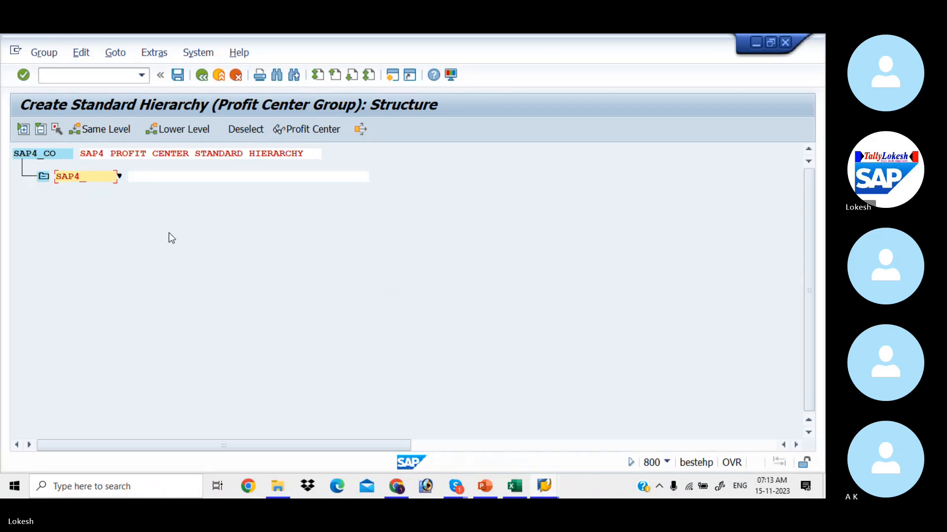
Name the child group SAP4_01 with description 'SAP4 PROFIT CENTER 01' and confirm.
{"action": "type", "text": "01"}
{"action": "key", "text": "Tab"}
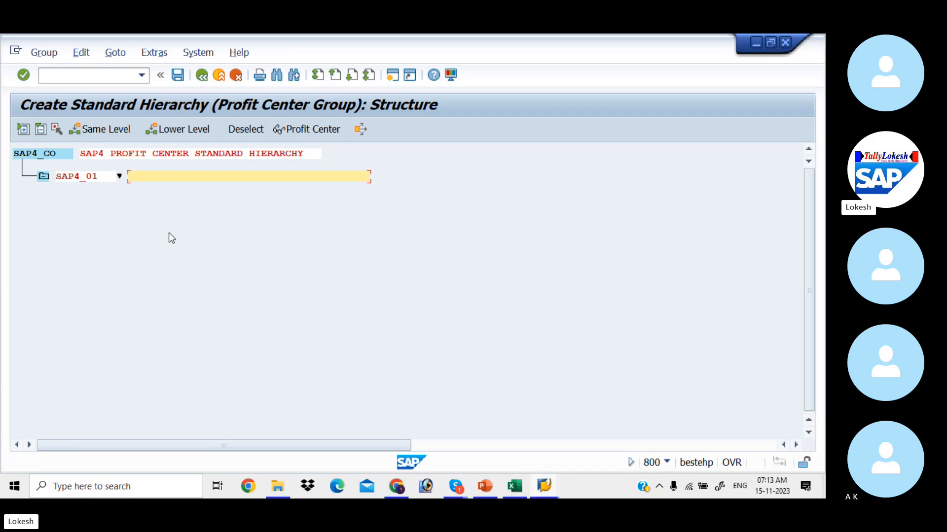
{"action": "type", "text": "SAP4"}
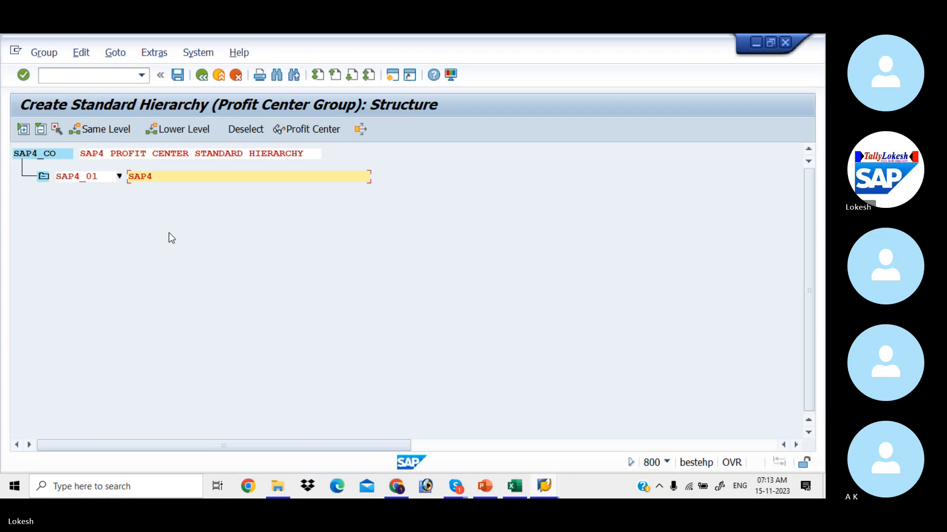
{"action": "type", "text": " PROFIC"}
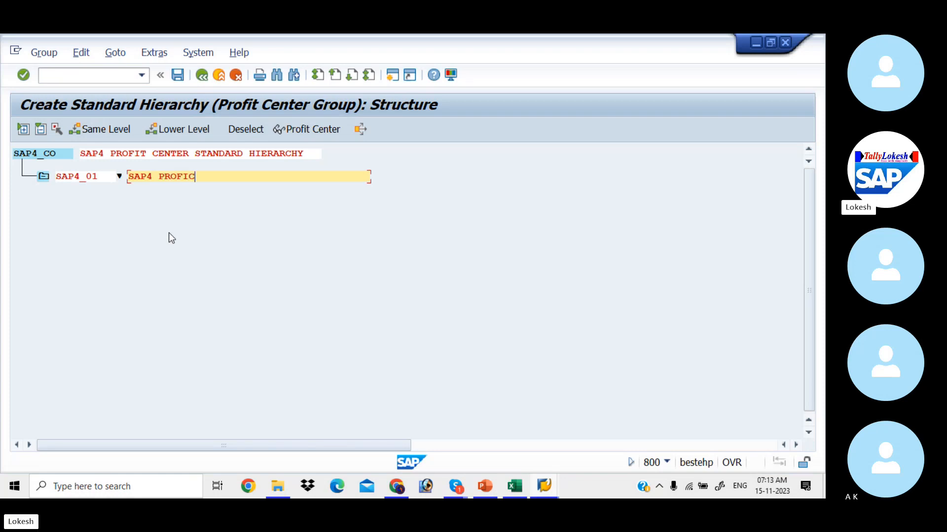
{"action": "key", "text": "BackSpace"}
{"action": "type", "text": "T CENTER 01"}
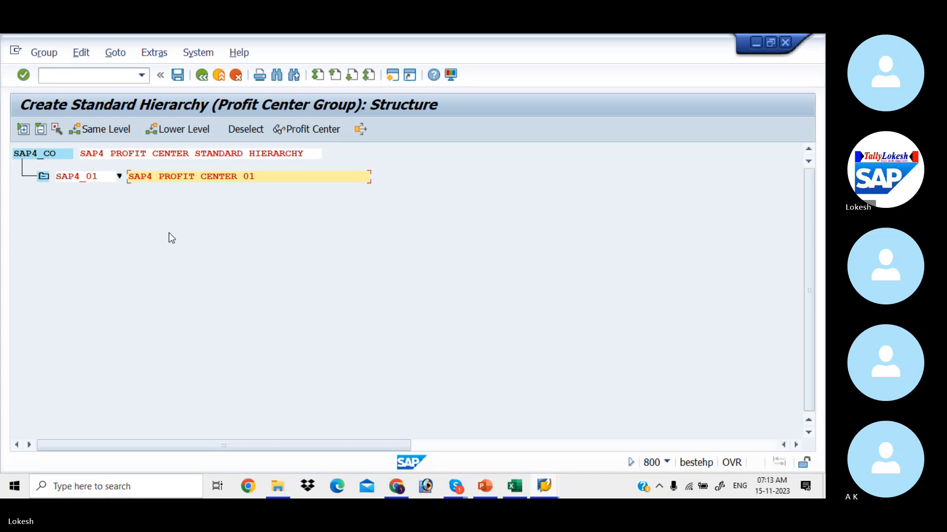
{"action": "key", "text": "Return"}
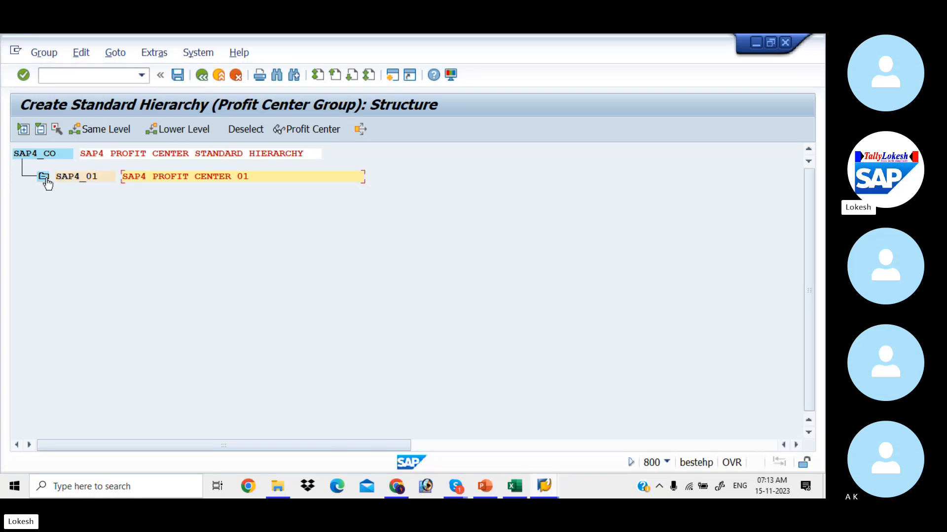
Add SAP4_02 'SAP4 PROFIT CENTER 02' at the same level as SAP4_01.
{"action": "left_click", "coordinate": [62, 181]}
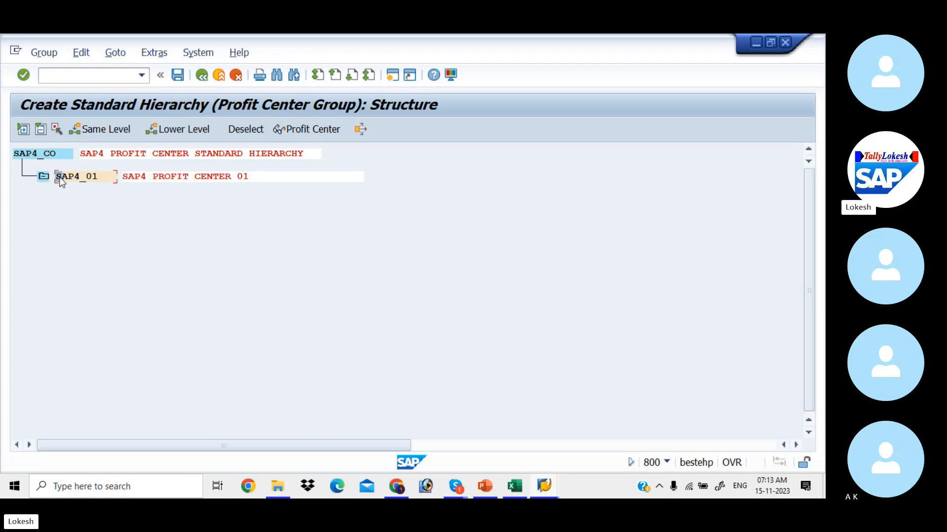
{"action": "left_click", "coordinate": [121, 131]}
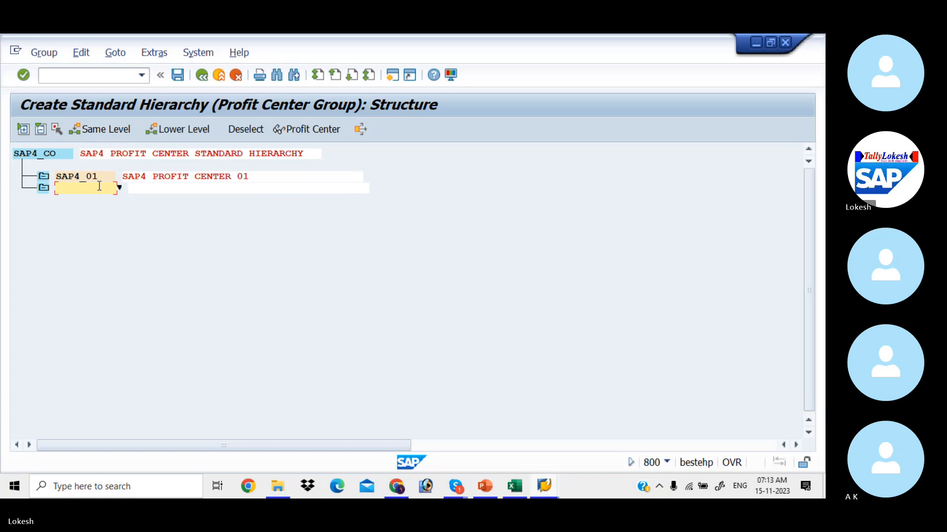
{"action": "type", "text": "SAP"}
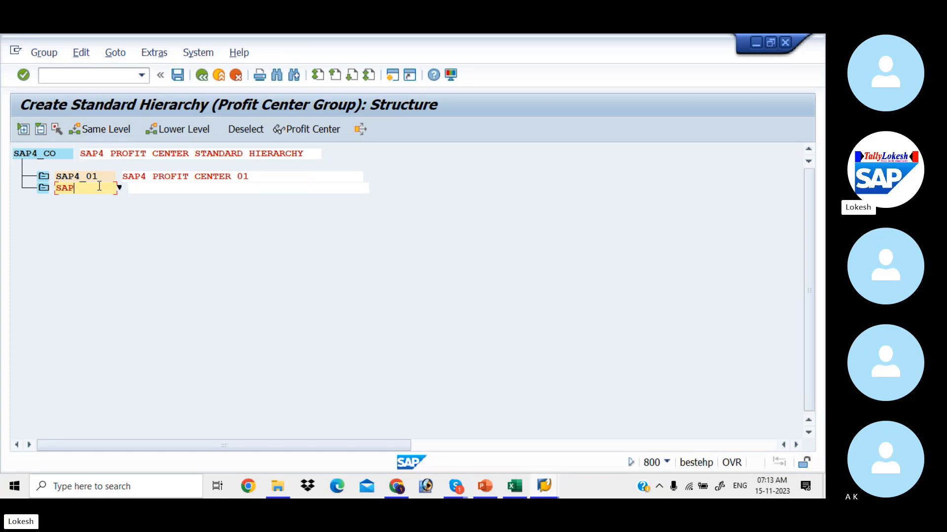
{"action": "type", "text": "4_02"}
{"action": "left_click", "coordinate": [145, 190]}
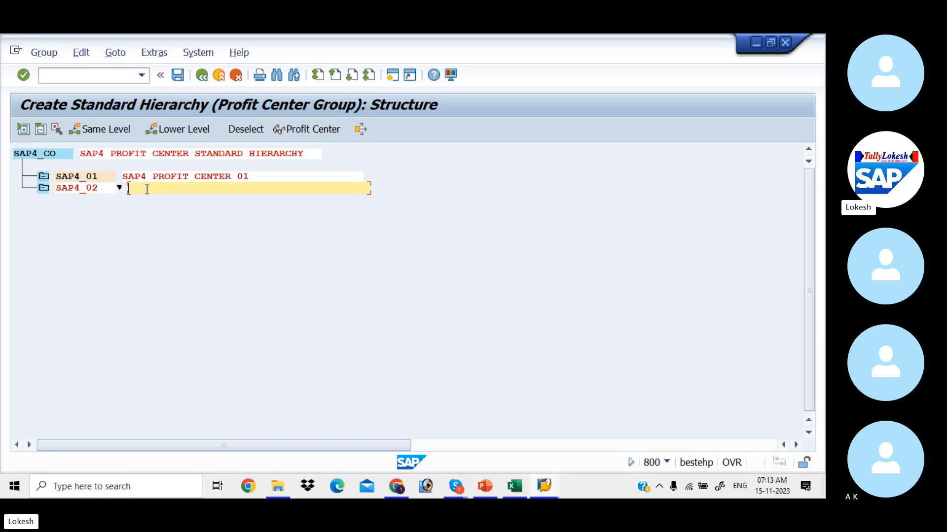
{"action": "type", "text": "SAP4"}
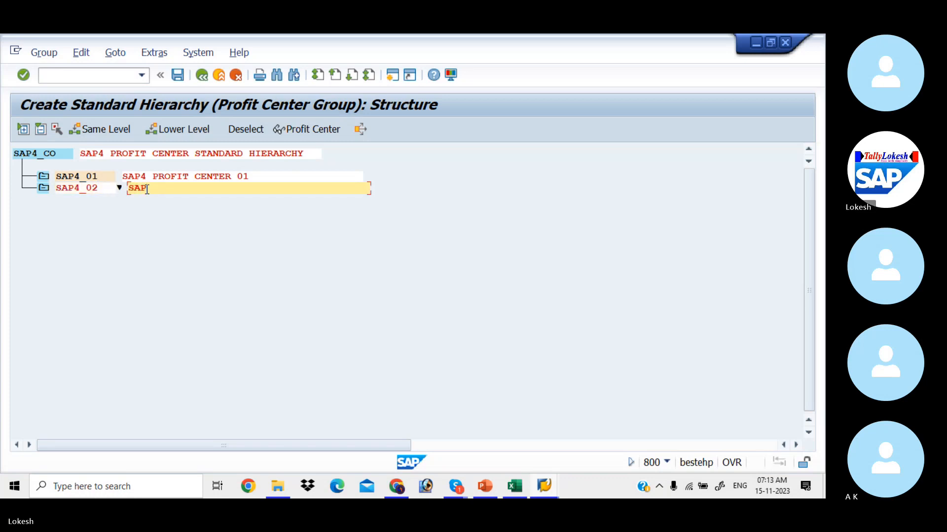
{"action": "type", "text": " PROFIT CENTER 02"}
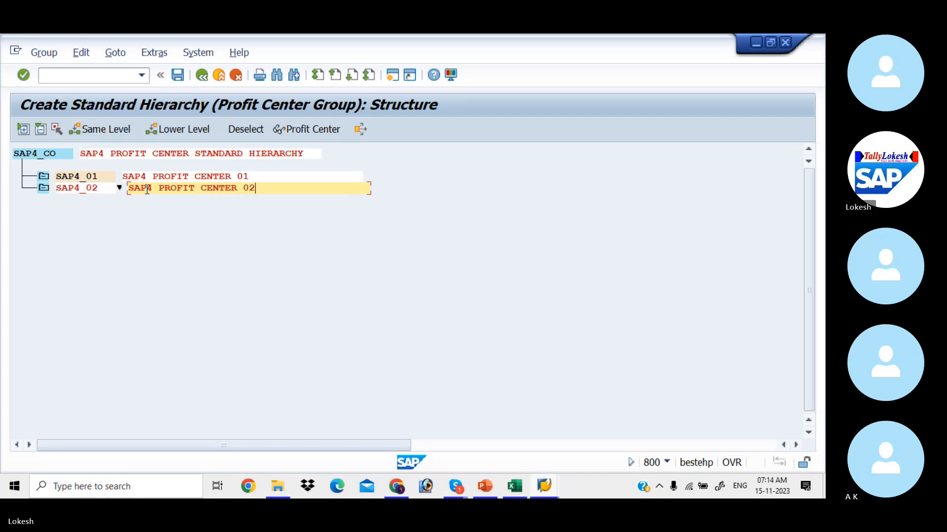
{"action": "key", "text": "Return"}
{"action": "left_click", "coordinate": [147, 189]}
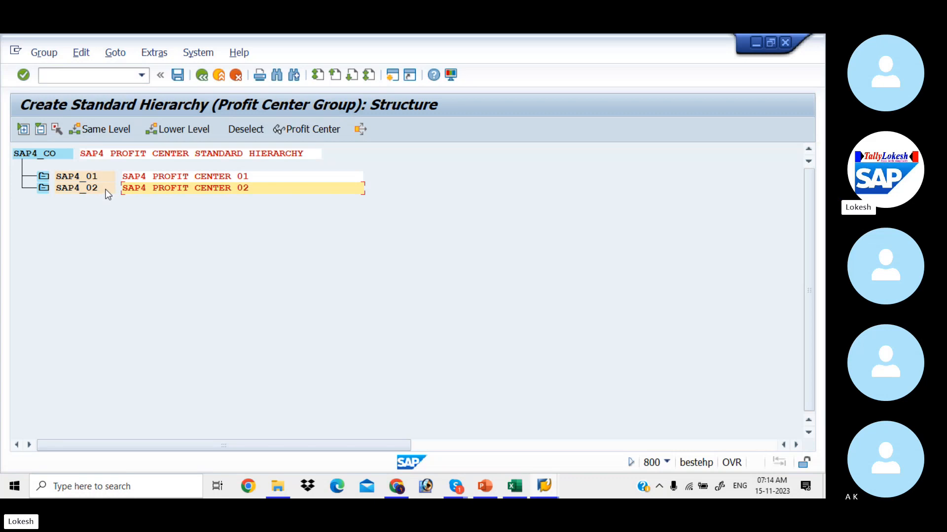
{"action": "left_click", "coordinate": [85, 176]}
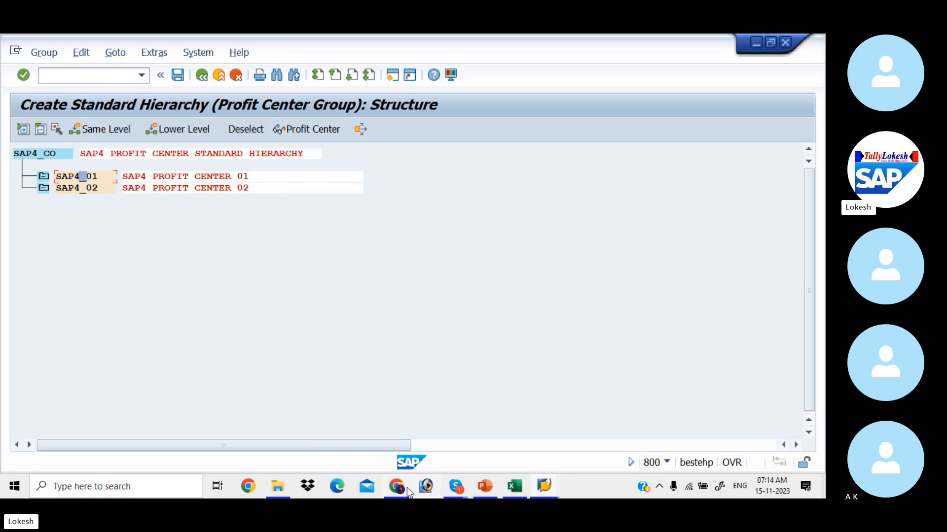
{"action": "left_click", "coordinate": [510, 487]}
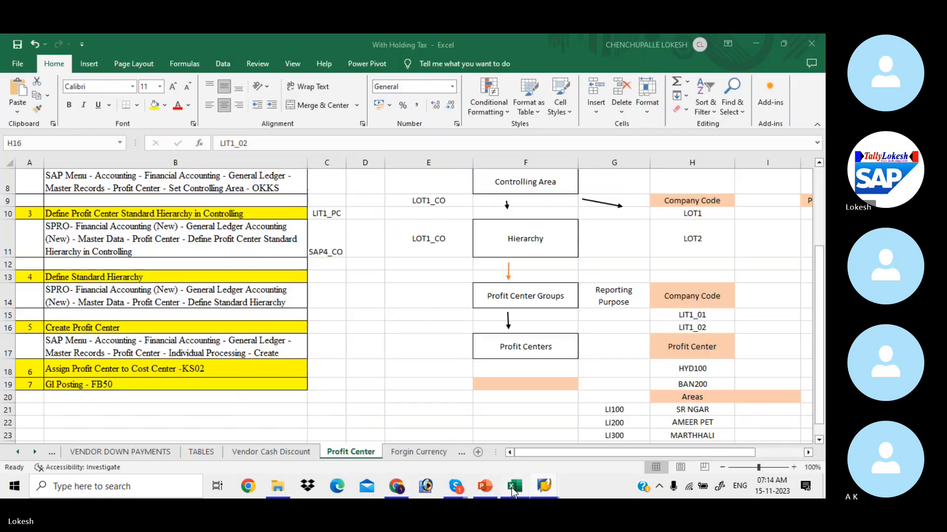
{"action": "left_click", "coordinate": [692, 375]}
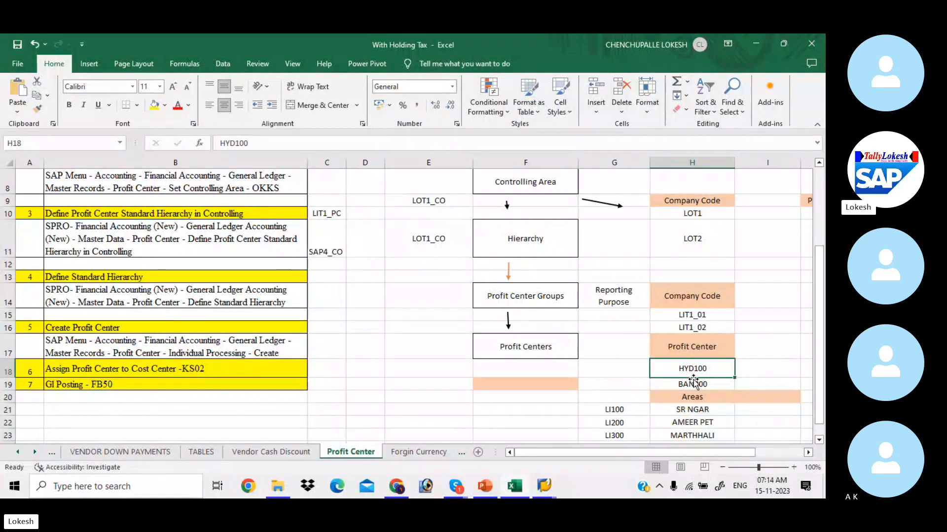
{"action": "left_click", "coordinate": [569, 352]}
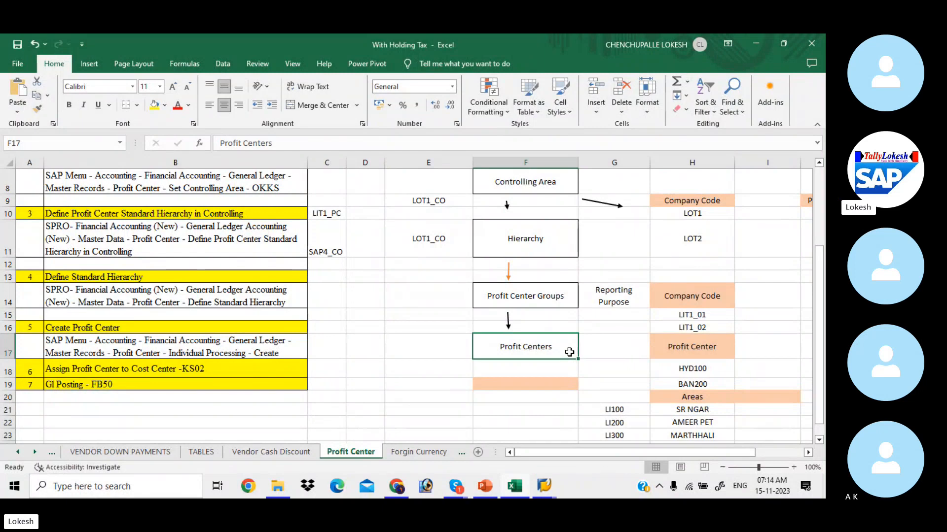
{"action": "left_click", "coordinate": [567, 303]}
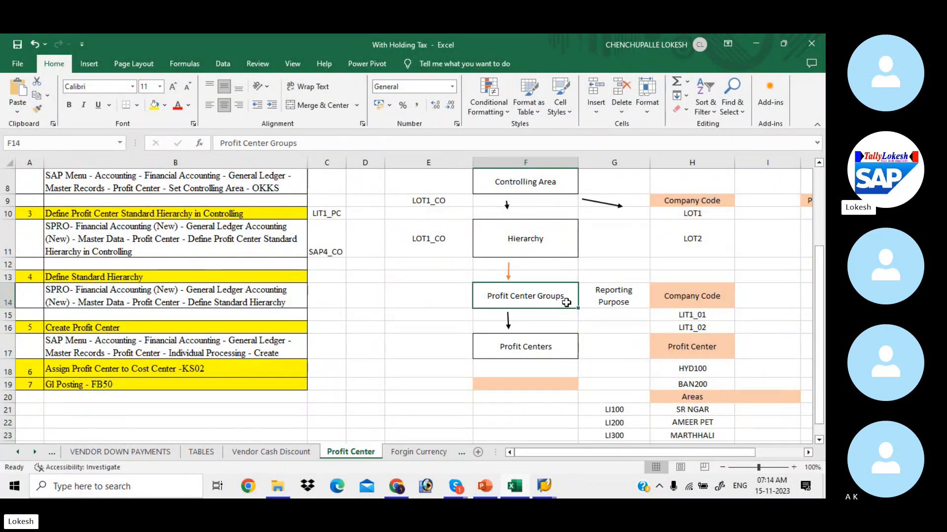
{"action": "left_click", "coordinate": [563, 350]}
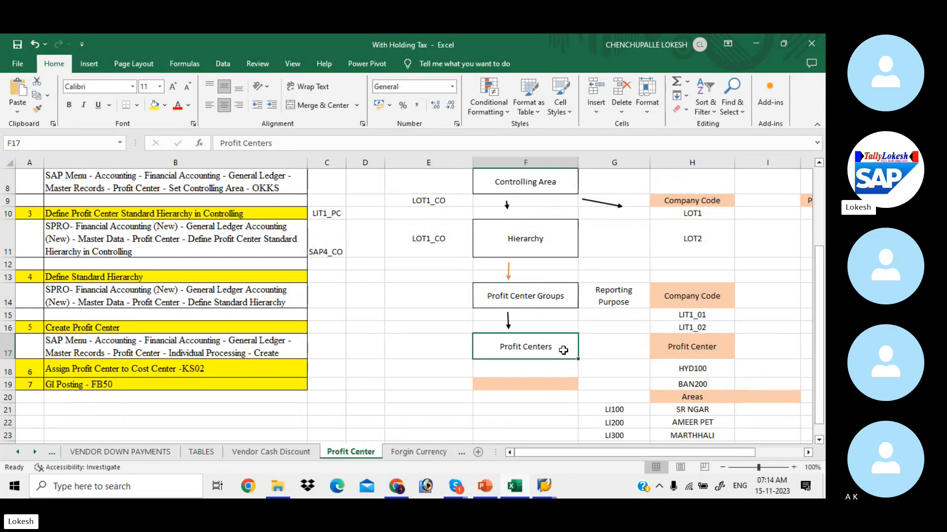
{"action": "key", "text": "alt+Tab"}
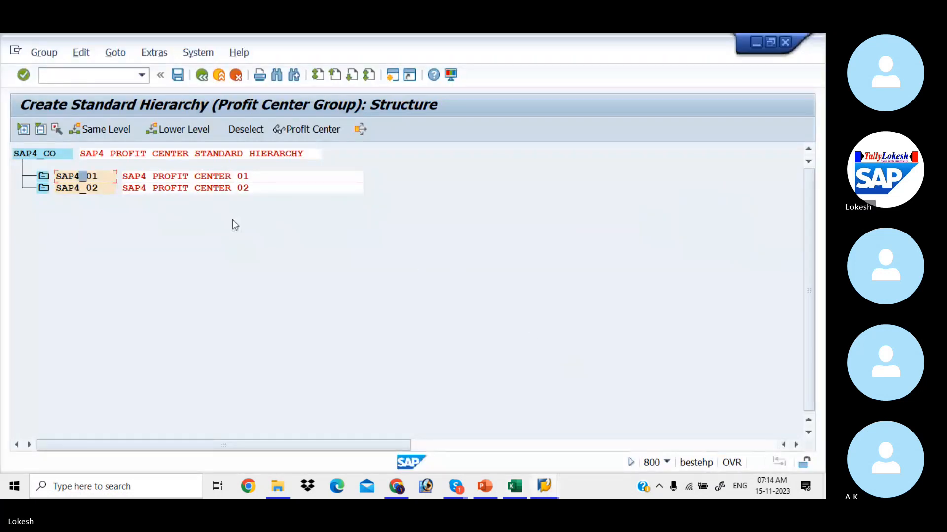
Add subgroup SAP4_HYD 'HYDERBAD PROFIT CENTER' under SAP4_01.
{"action": "left_click", "coordinate": [183, 132]}
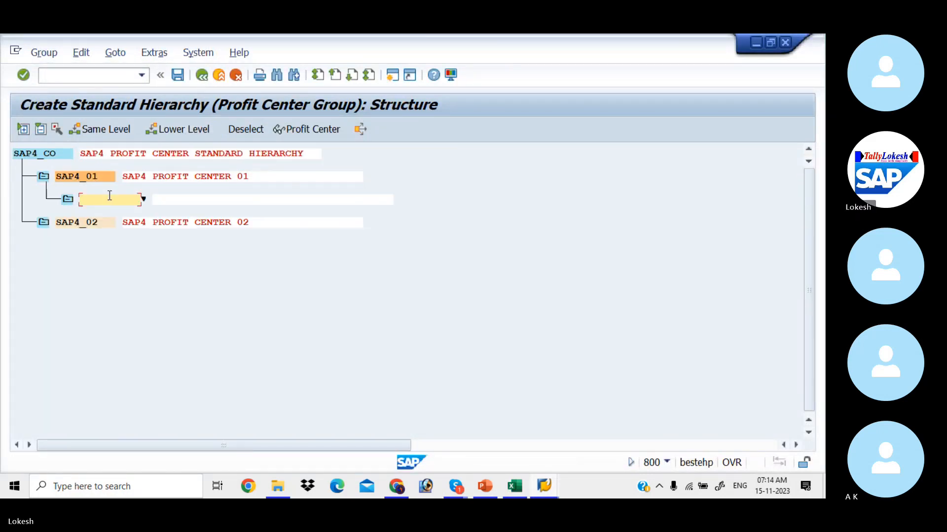
{"action": "type", "text": "SAP4_HYD"}
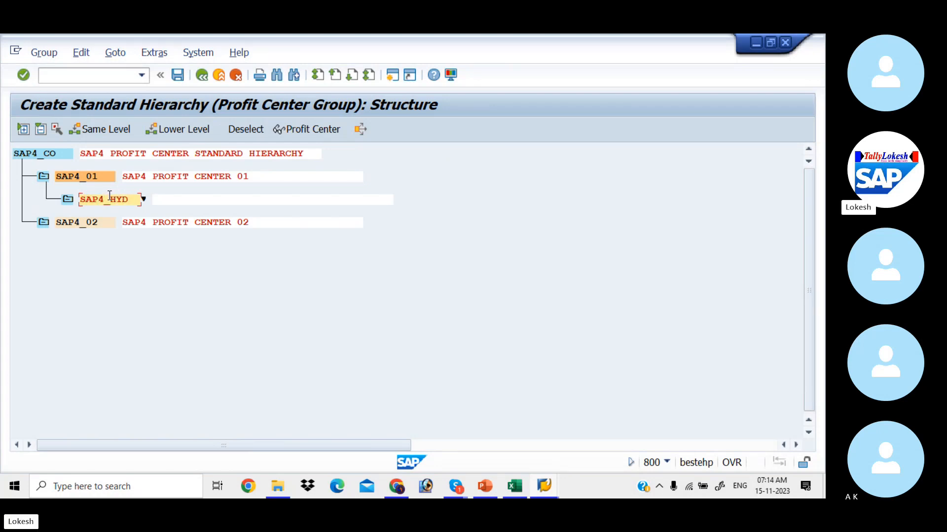
{"action": "key", "text": "Tab"}
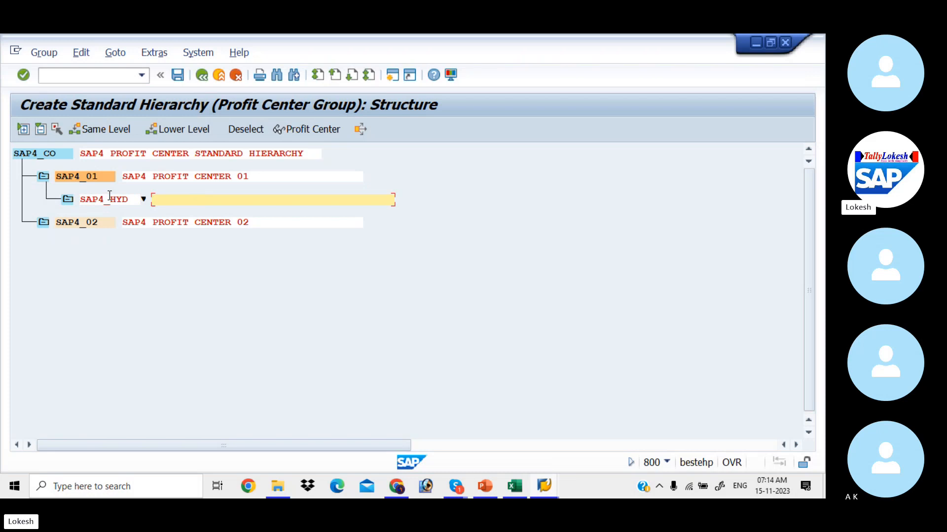
{"action": "type", "text": "HYD"}
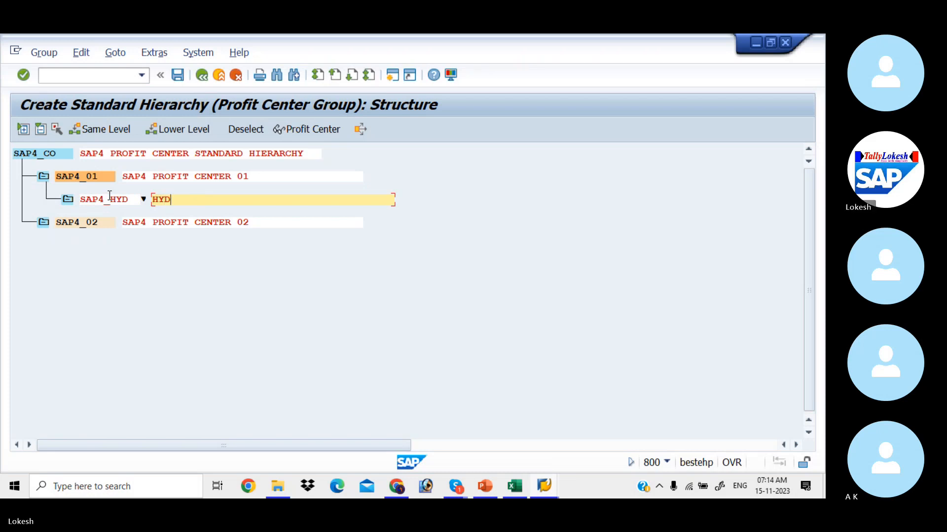
{"action": "type", "text": "ERBAD PROFIT CENTER"}
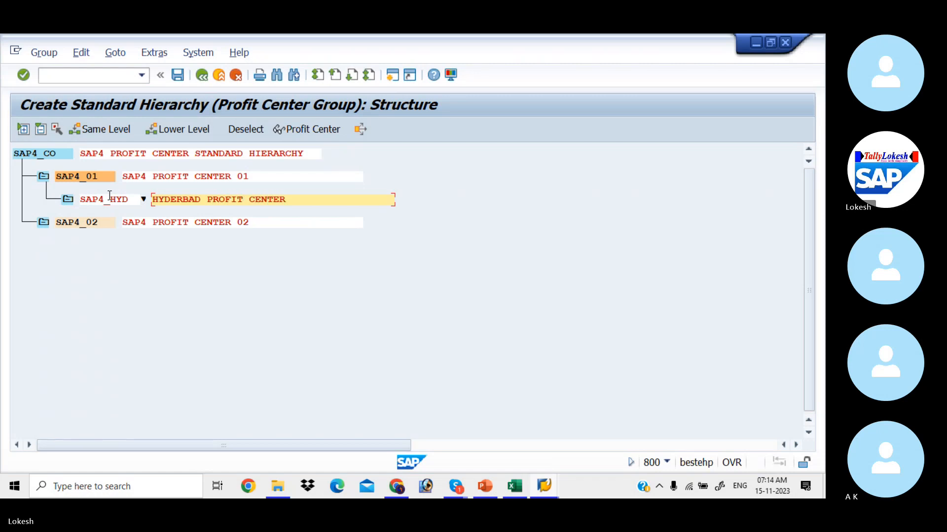
{"action": "key", "text": "Return"}
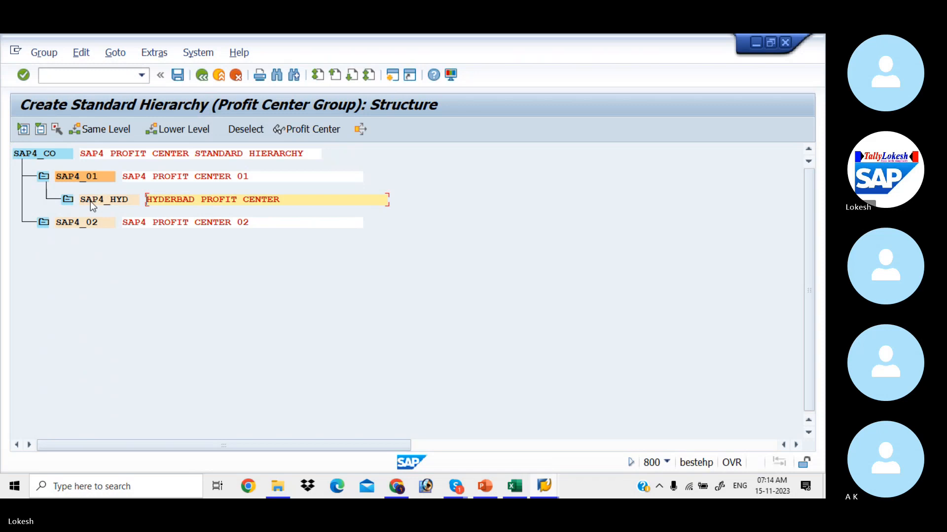
Add SAP4_BAG 'BANGLORE PROFIT CENTER' at the same level as SAP4_HYD.
{"action": "left_click", "coordinate": [91, 201]}
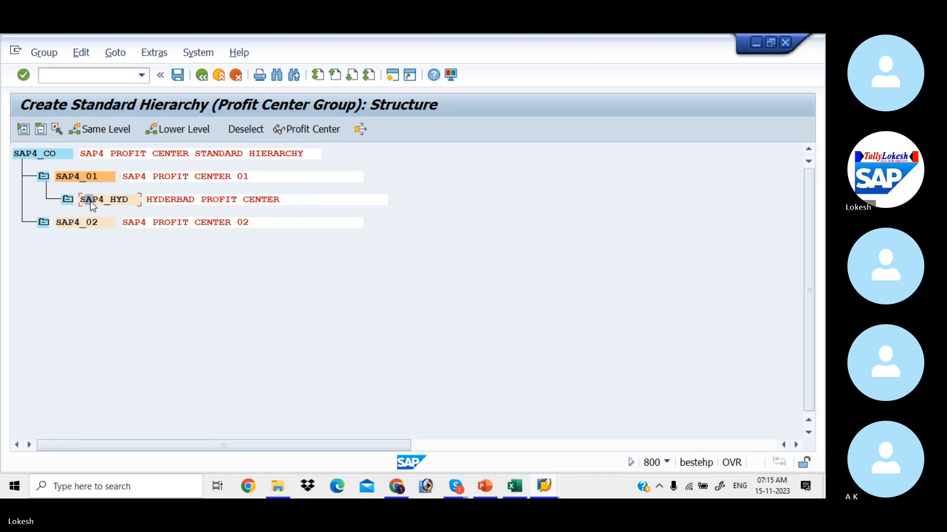
{"action": "left_click", "coordinate": [116, 132]}
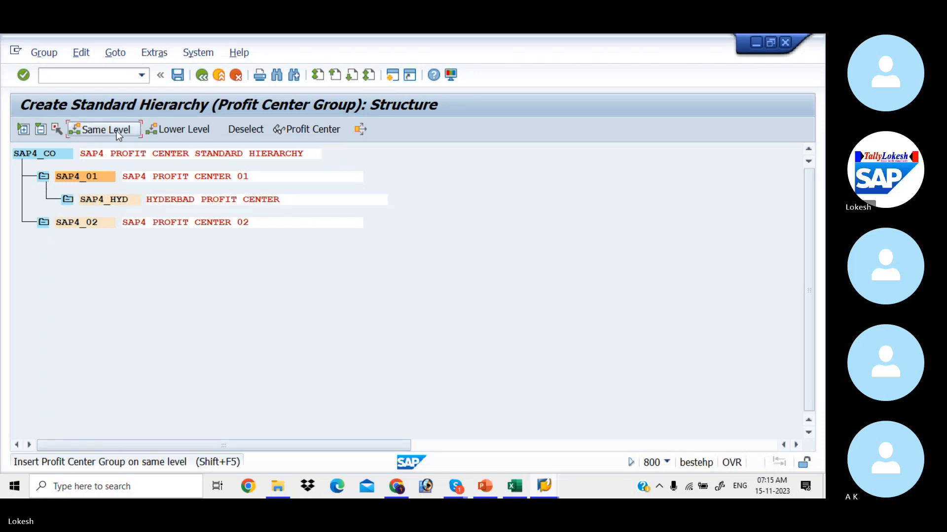
{"action": "type", "text": "SAP"}
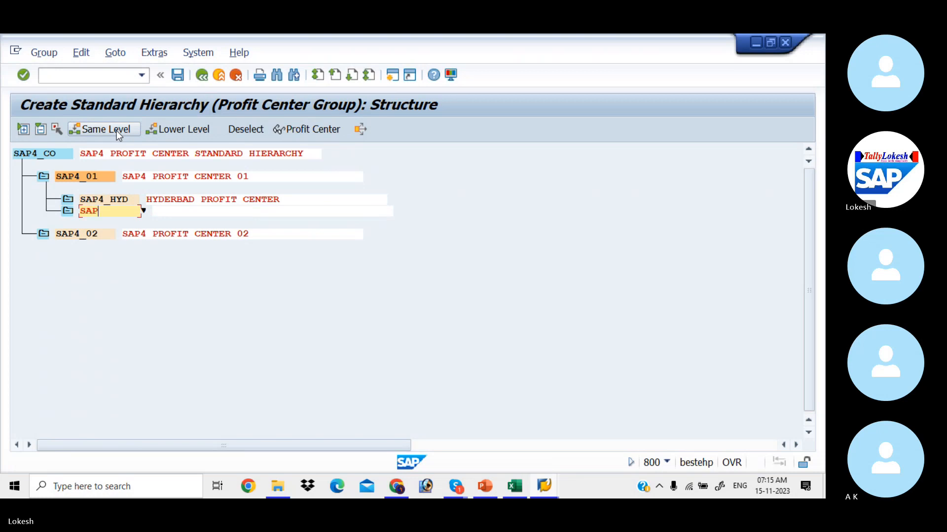
{"action": "type", "text": "4_"}
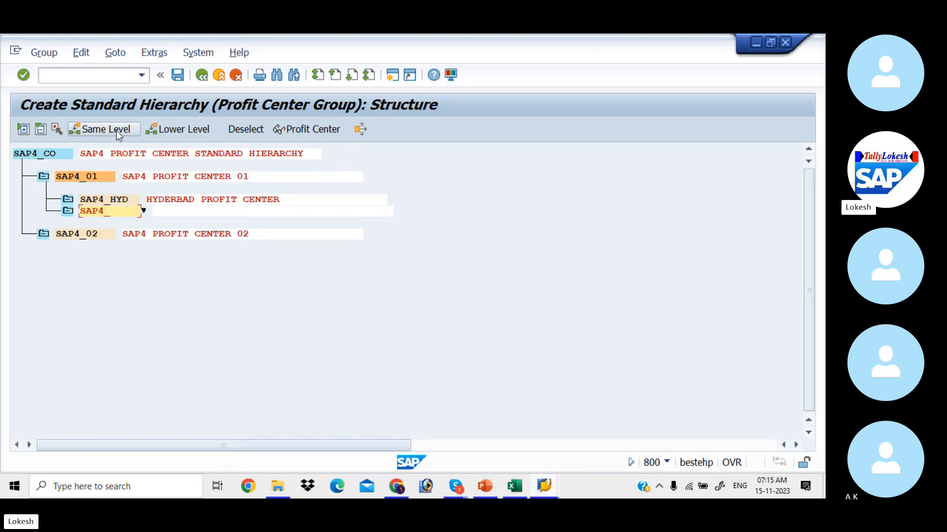
{"action": "type", "text": "BAG"}
{"action": "key", "text": "Tab"}
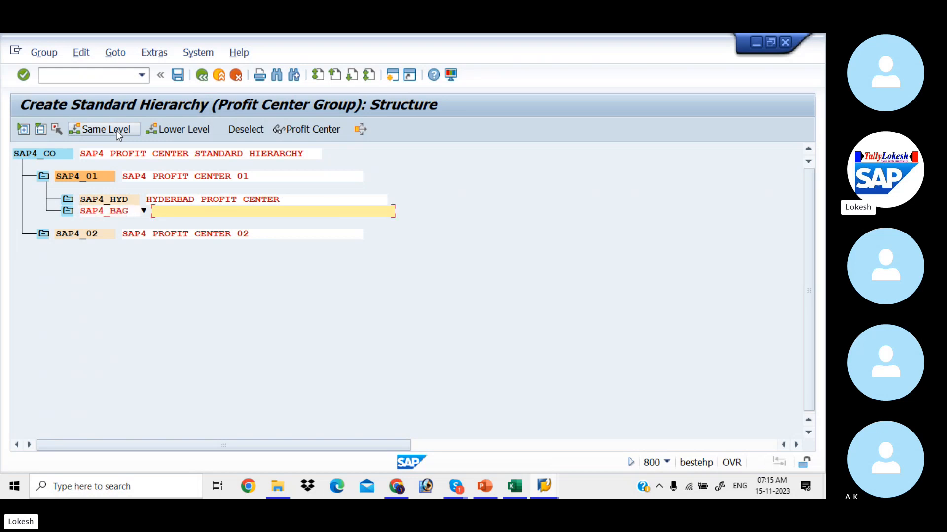
{"action": "type", "text": "BANGLORE PROFIT CE"}
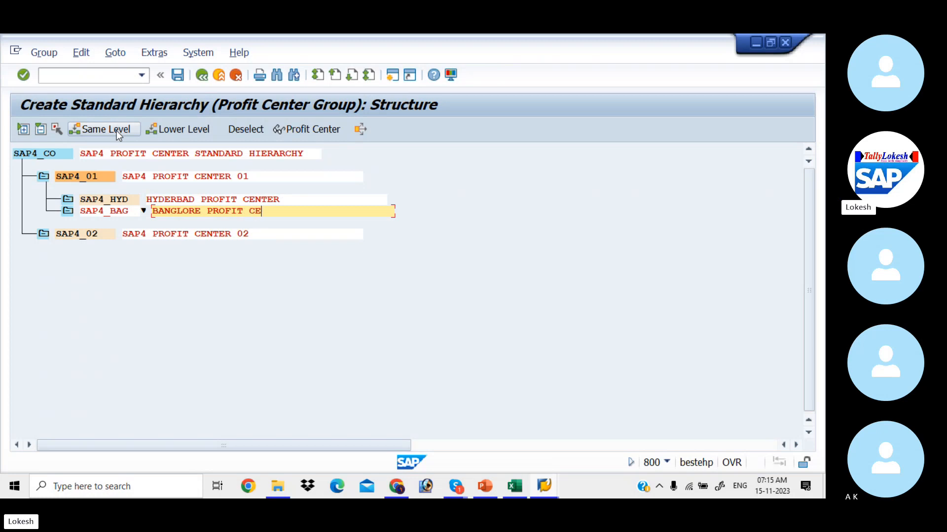
{"action": "type", "text": "NTER"}
{"action": "key", "text": "Return"}
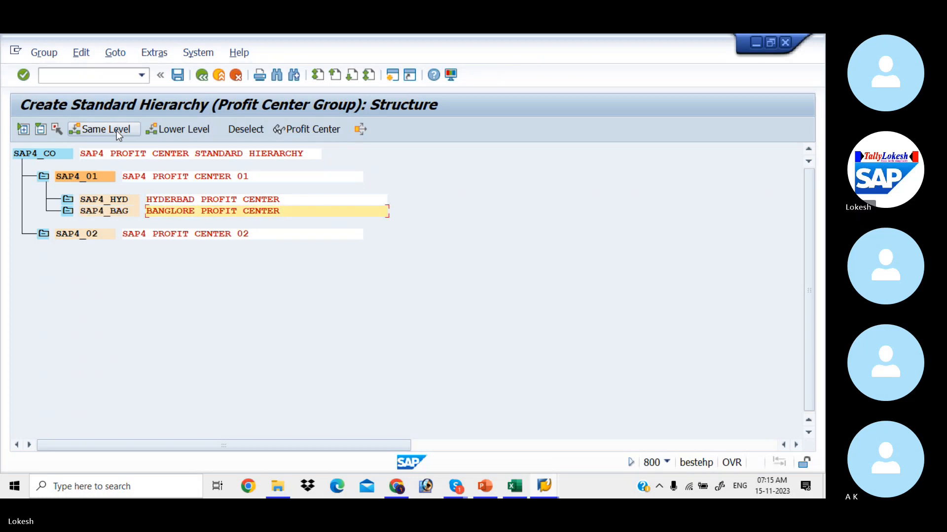
Add subgroup SAP4_SR 'SR NAGAR PROFIT CENTER' one level below SAP4_HYD.
{"action": "left_click", "coordinate": [122, 200]}
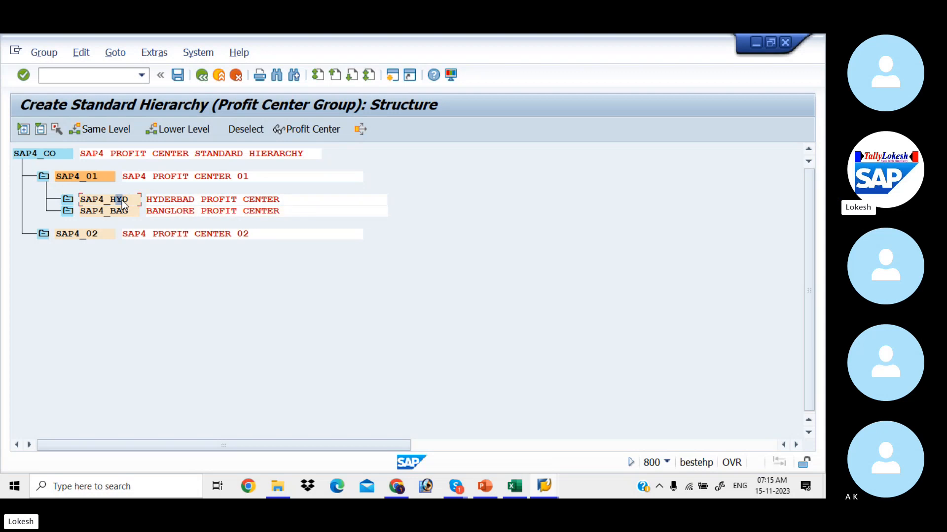
{"action": "left_click", "coordinate": [195, 131]}
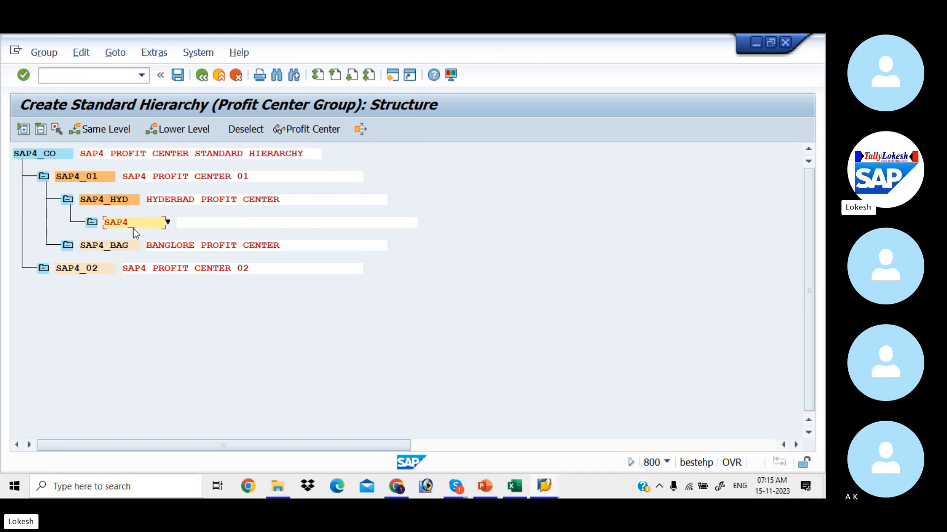
{"action": "key", "text": "alt+Tab"}
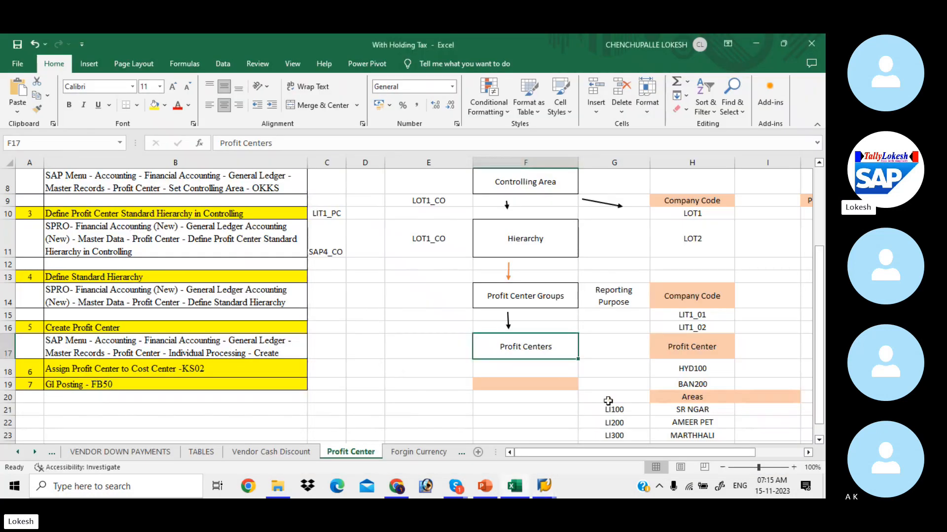
{"action": "left_click", "coordinate": [683, 414]}
{"action": "key", "text": "alt+Tab"}
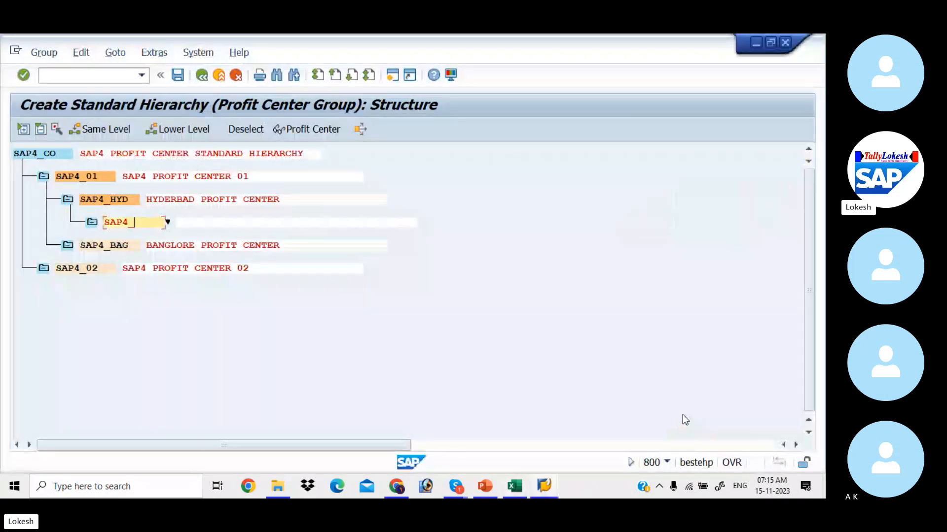
{"action": "type", "text": "SR"}
{"action": "key", "text": "Tab"}
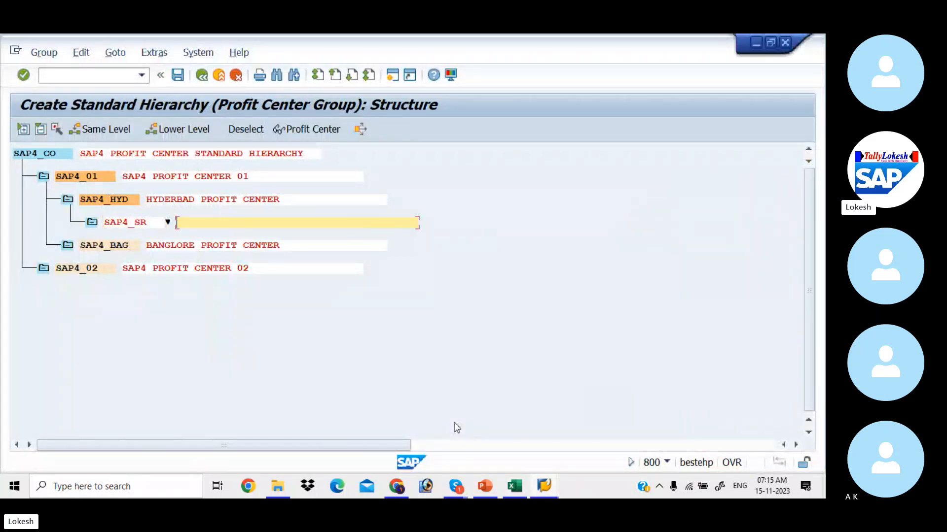
{"action": "type", "text": "SR NAGAR PROFIT CNETE"}
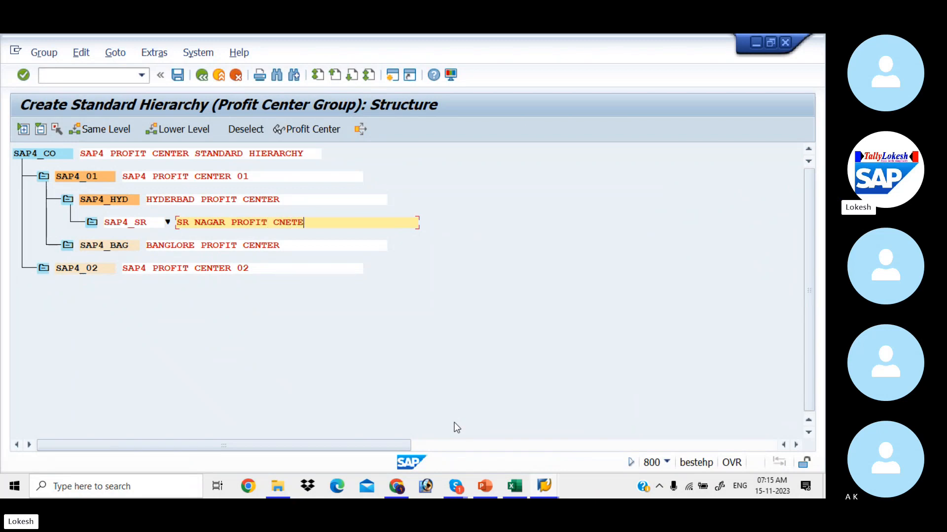
{"action": "key", "text": "BackSpace"}
{"action": "key", "text": "BackSpace"}
{"action": "key", "text": "BackSpace"}
{"action": "type", "text": "ENTER"}
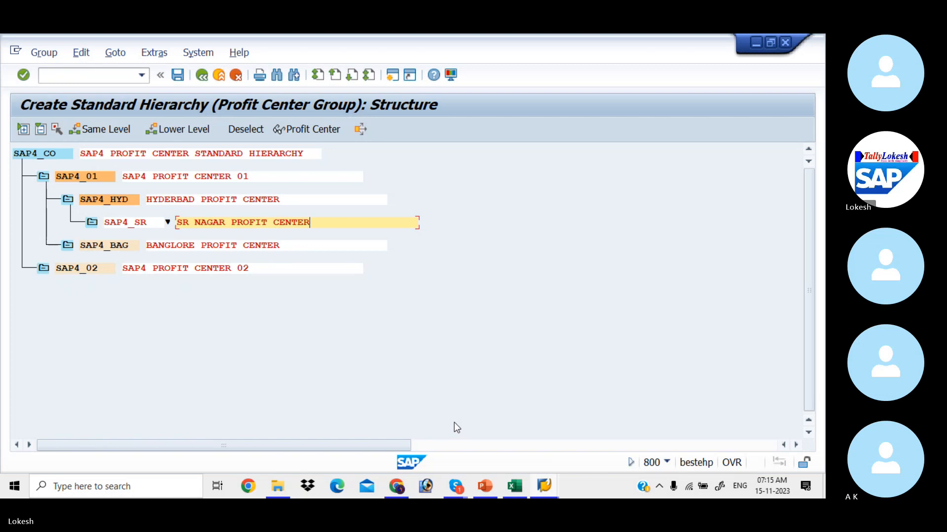
{"action": "key", "text": "Return"}
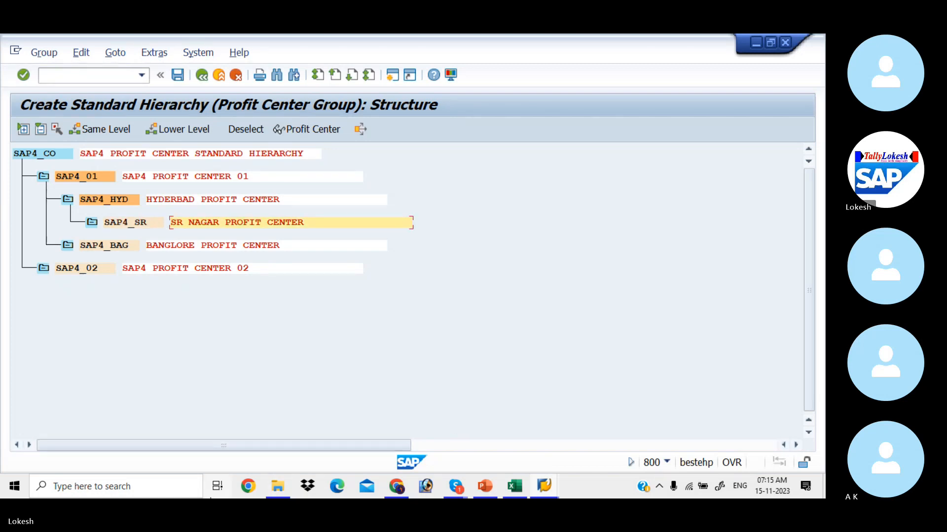
Add SAP4_AM 'AMEERPET PROFIT CENTER' alongside SAP4_SR.
{"action": "left_click", "coordinate": [131, 222]}
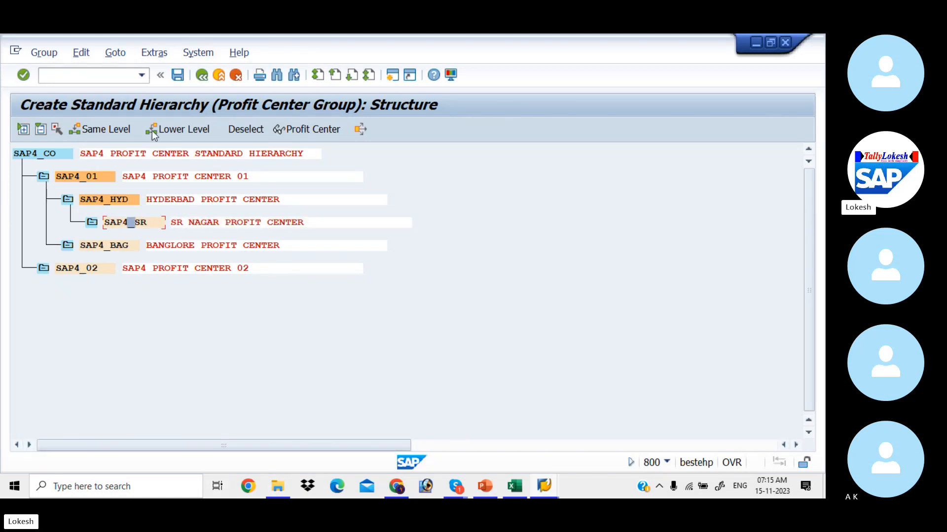
{"action": "left_click", "coordinate": [114, 132]}
{"action": "type", "text": "S"}
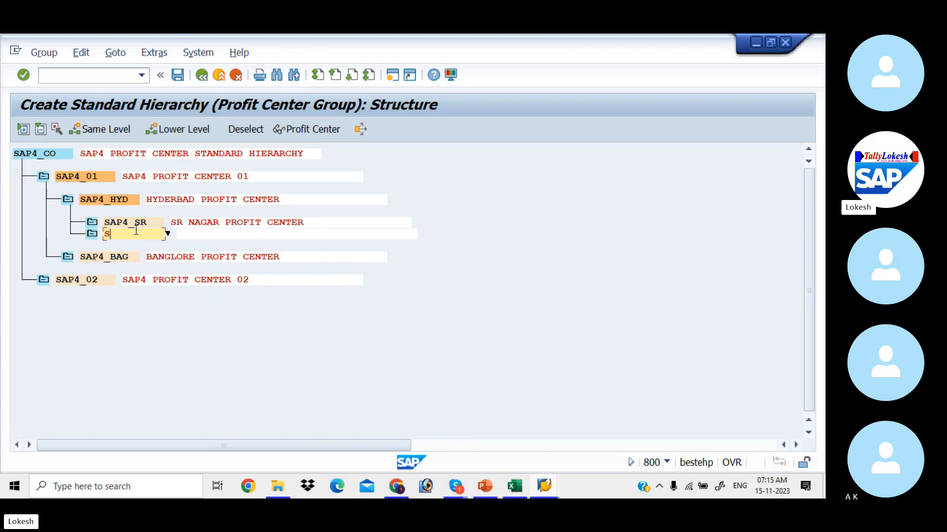
{"action": "type", "text": "AP4"}
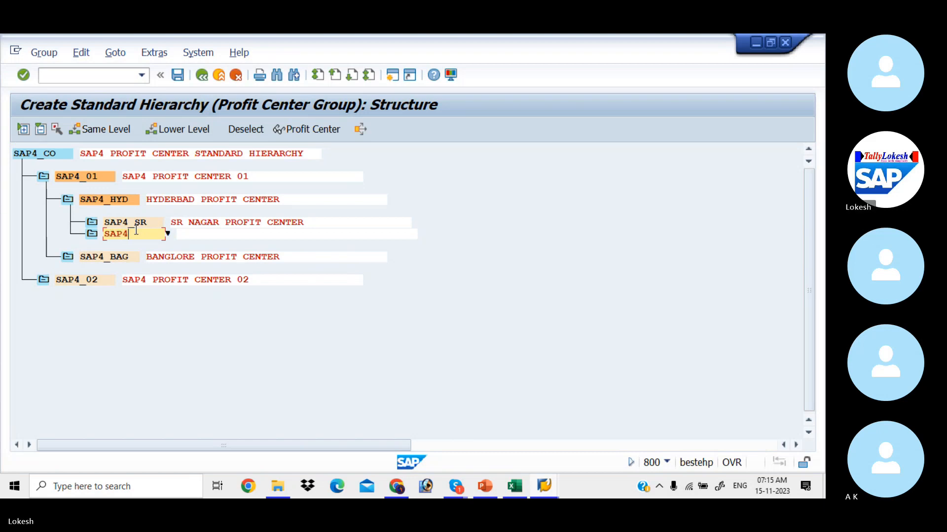
{"action": "type", "text": "_AM"}
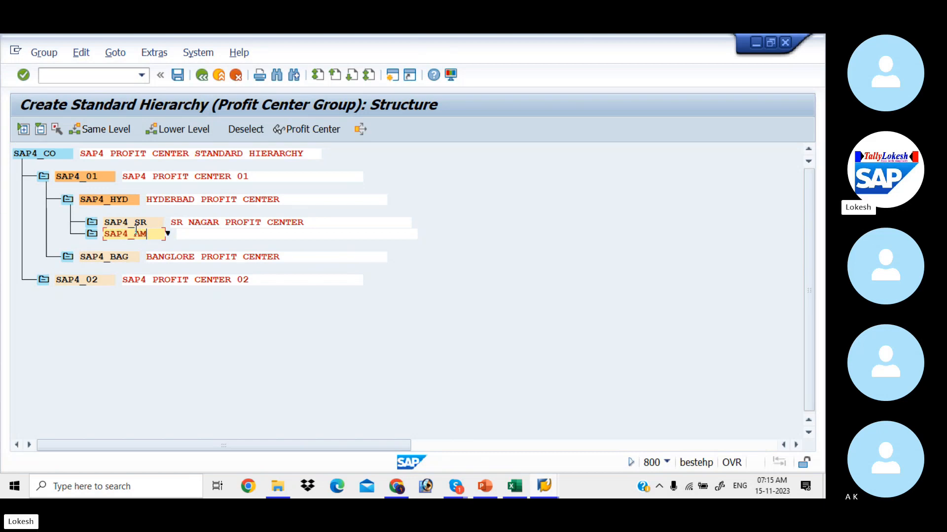
{"action": "key", "text": "Tab"}
{"action": "type", "text": "AM"}
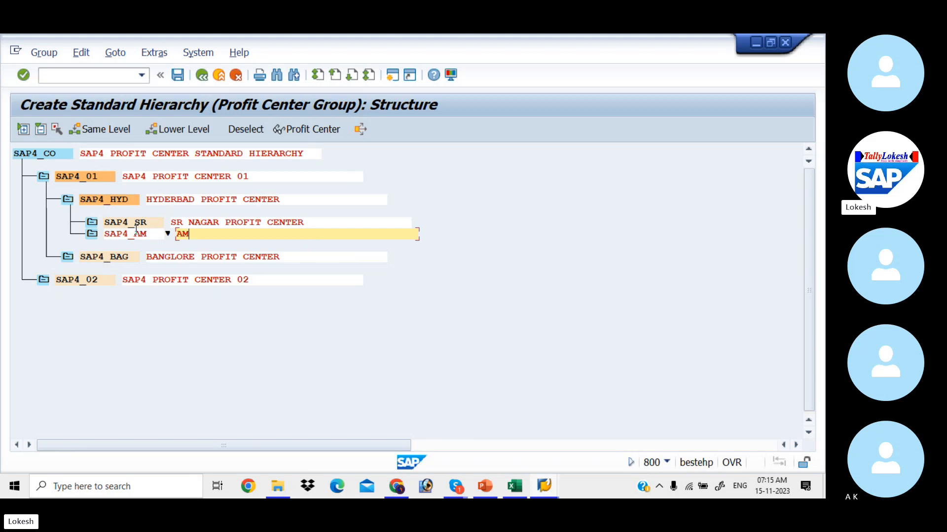
{"action": "type", "text": "EERPET PRO"}
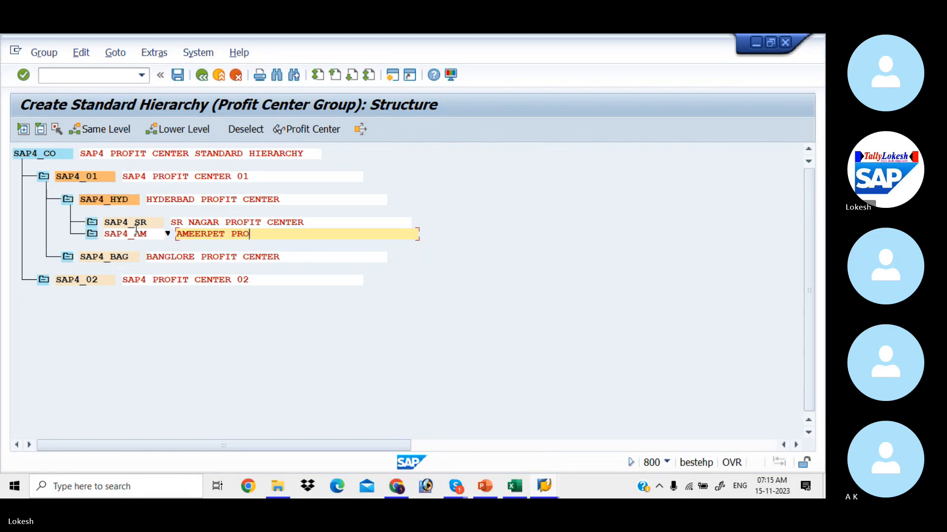
{"action": "type", "text": "FIT CENTER"}
{"action": "key", "text": "Return"}
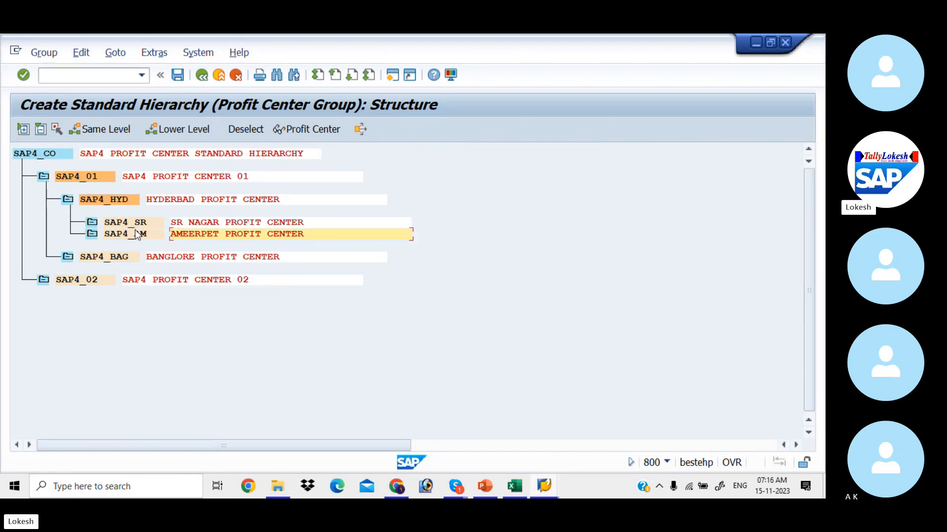
Add subgroup SAP4_MAR 'MARATH PROFIT CENTER' one level below SAP4_BAG.
{"action": "left_click", "coordinate": [99, 258]}
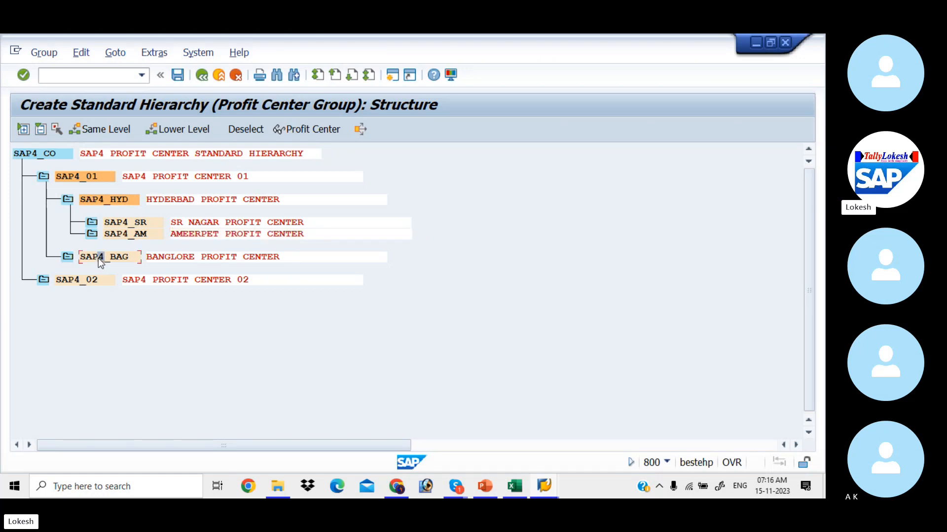
{"action": "left_click", "coordinate": [189, 137]}
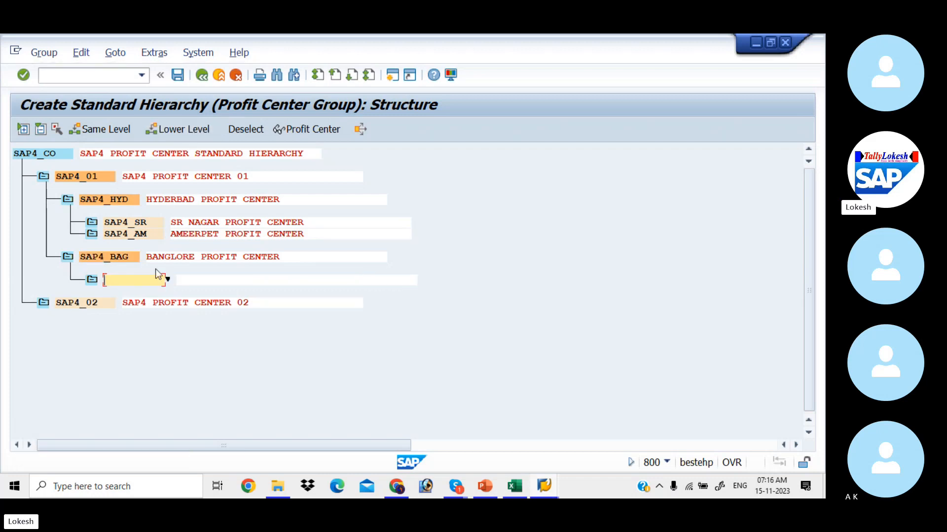
{"action": "type", "text": "SAP4_MAR"}
{"action": "key", "text": "Tab"}
{"action": "type", "text": "MART"}
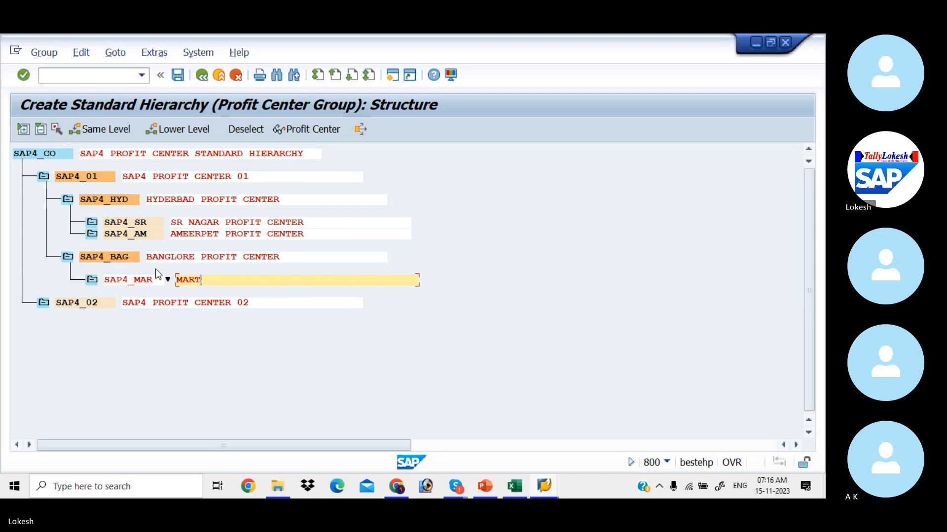
{"action": "key", "text": "BackSpace"}
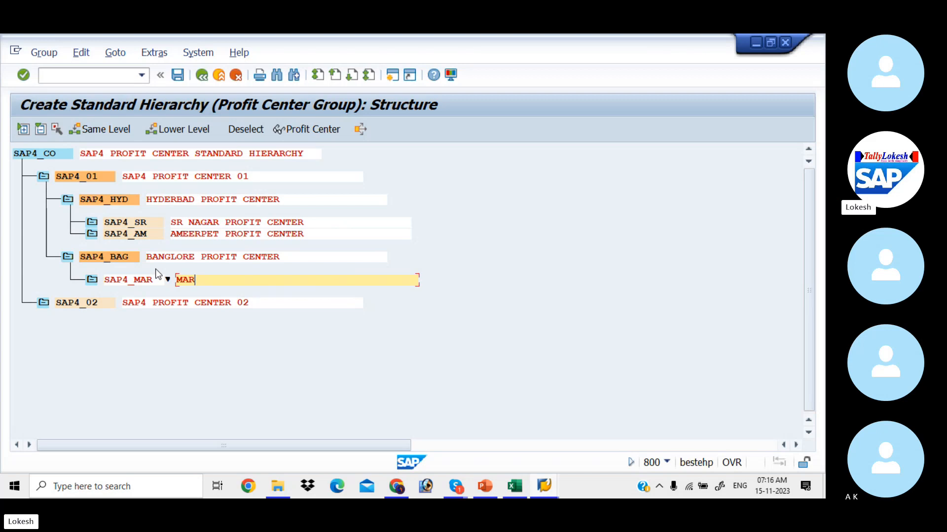
{"action": "type", "text": "ATH "}
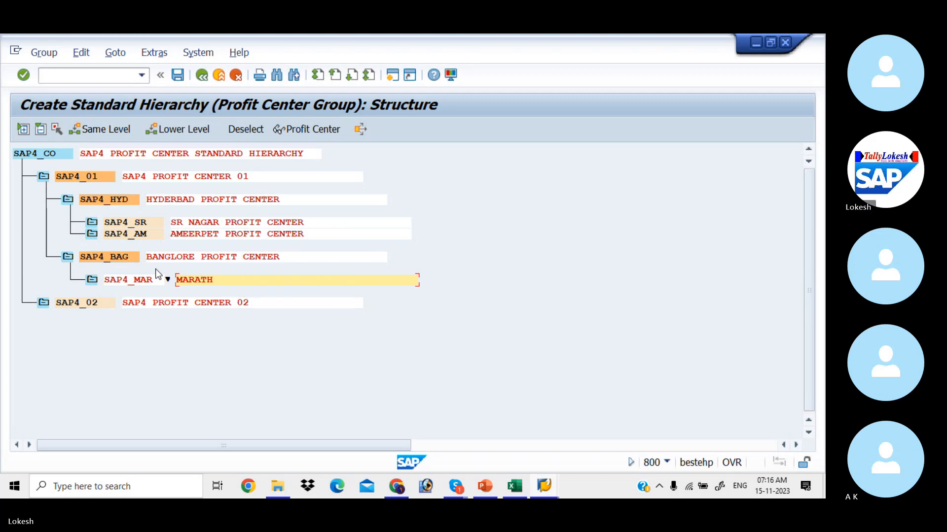
{"action": "type", "text": "PROFIT CENTER"}
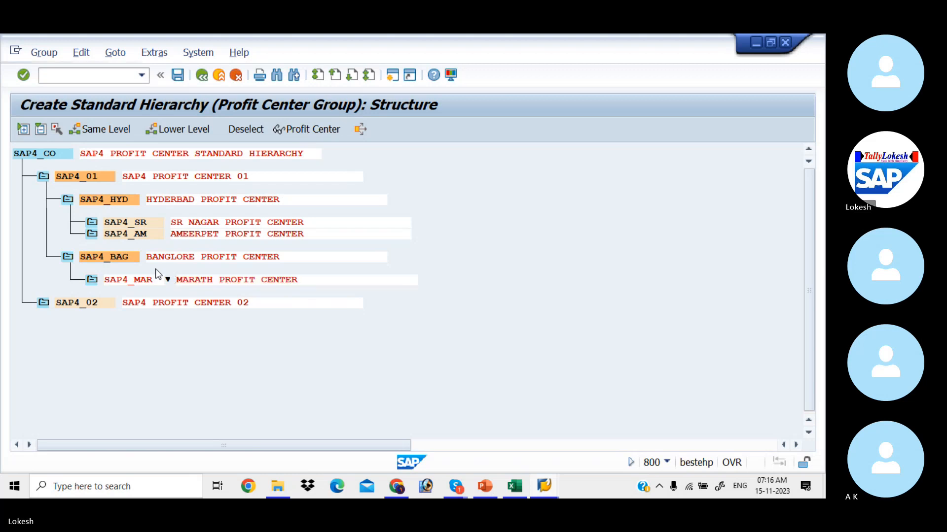
Add SAP4_RK 'RK NAGAR PROFIT CENTER' alongside SAP4_MAR.
{"action": "left_click", "coordinate": [119, 283]}
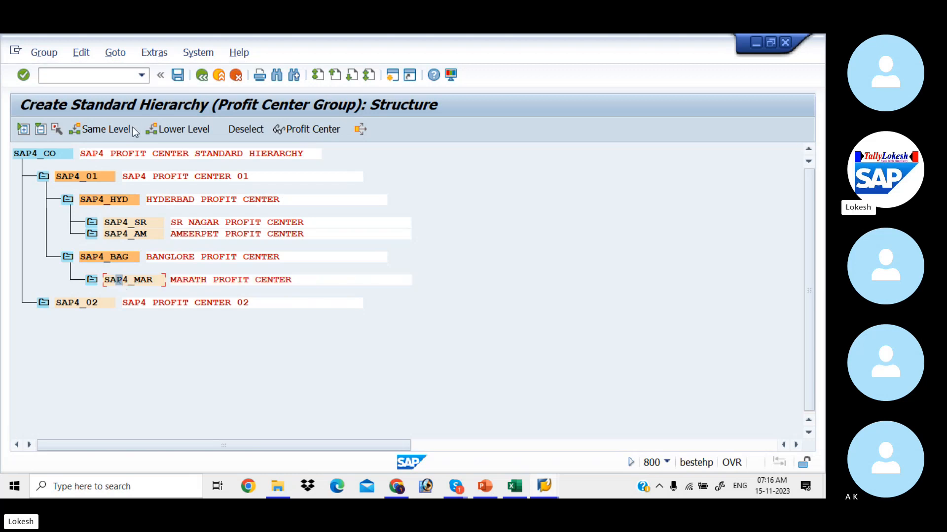
{"action": "left_click", "coordinate": [118, 131]}
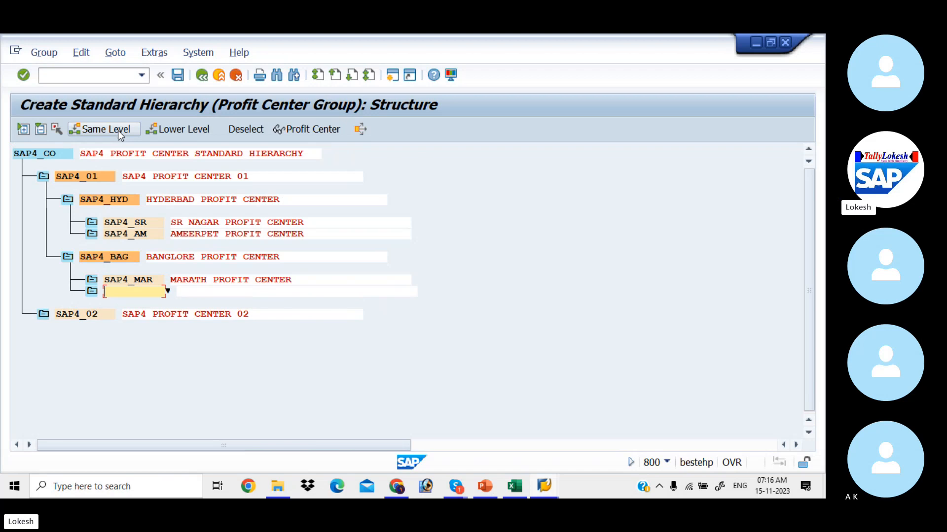
{"action": "key", "text": "alt+Tab"}
{"action": "key", "text": "Down"}
{"action": "key", "text": "Down"}
{"action": "key", "text": "Down"}
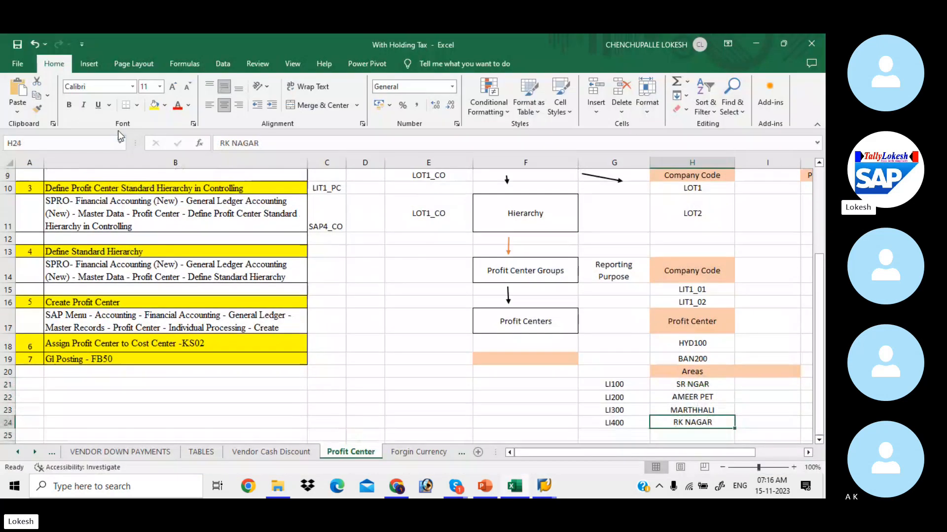
{"action": "key", "text": "alt+Tab"}
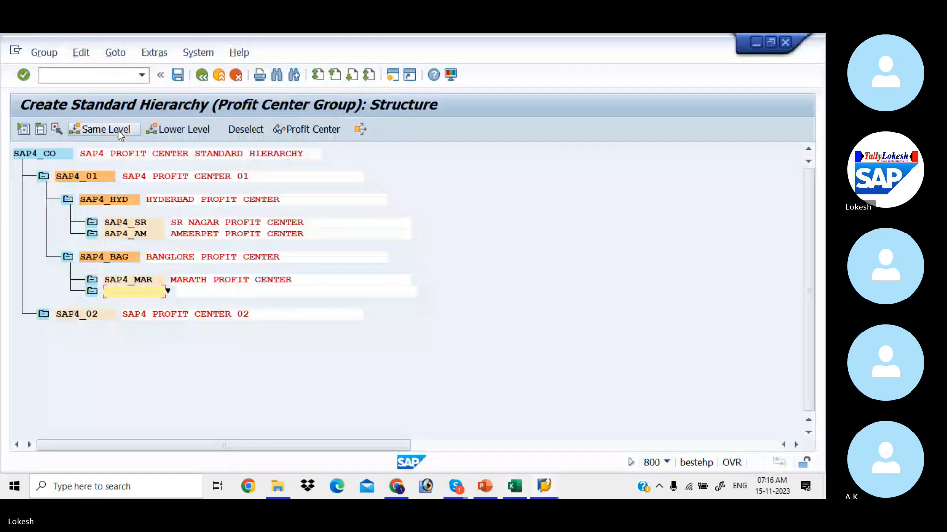
{"action": "type", "text": "SPA"}
{"action": "key", "text": "BackSpace"}
{"action": "key", "text": "BackSpace"}
{"action": "type", "text": "A"}
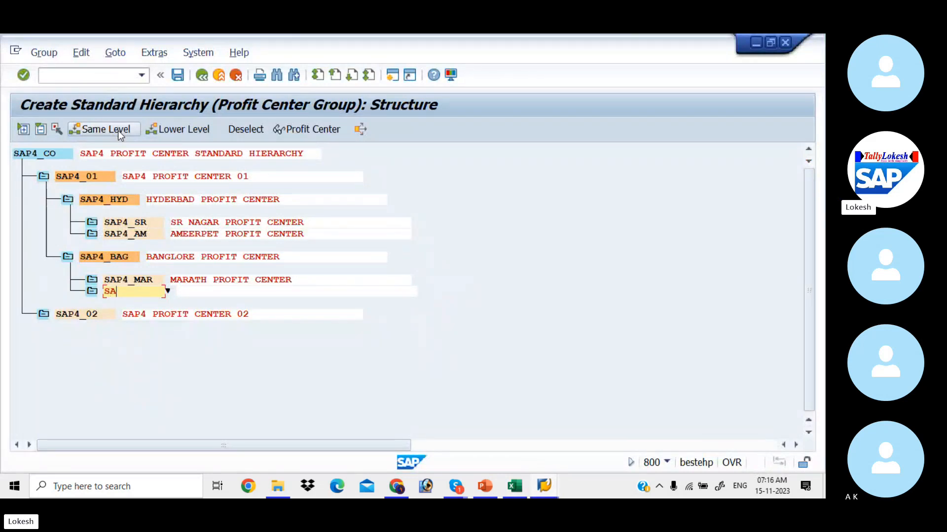
{"action": "type", "text": "P4_RK"}
{"action": "key", "text": "Tab"}
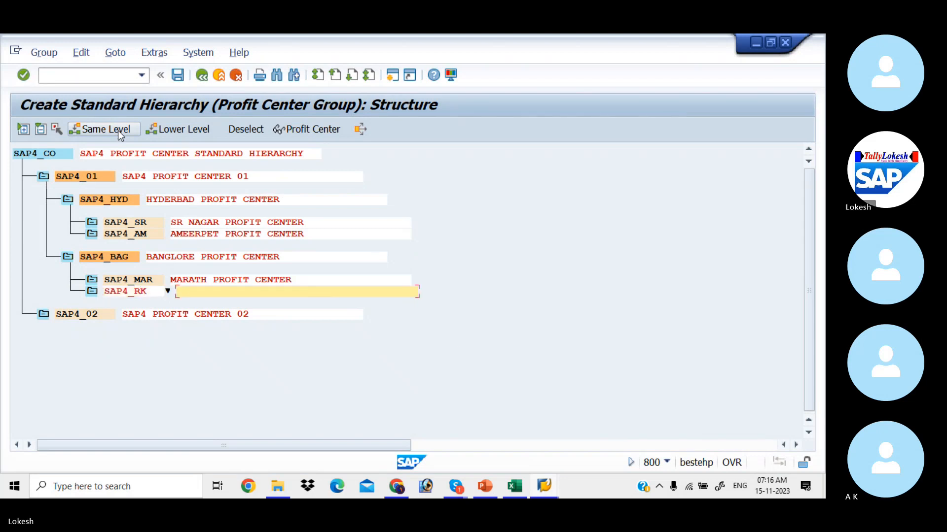
{"action": "type", "text": "RK NAGAR PROFIT "}
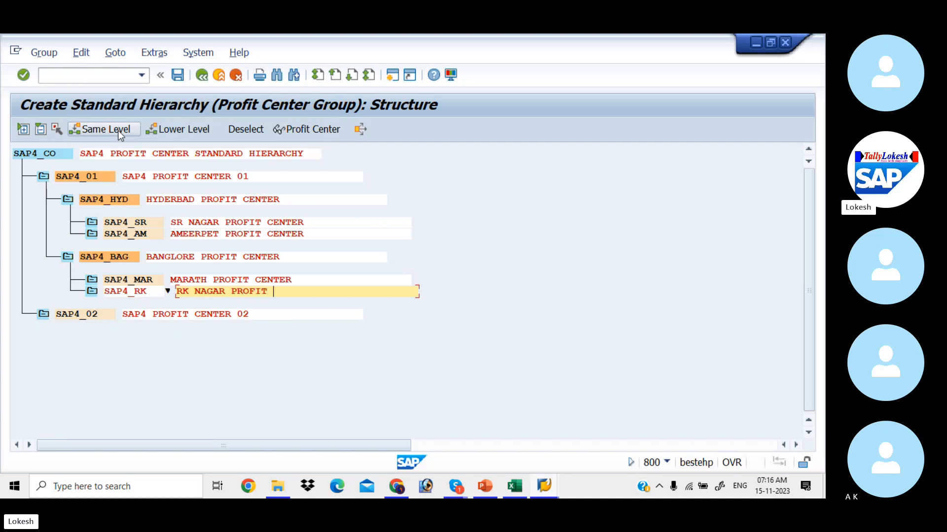
{"action": "type", "text": "CENTER"}
{"action": "key", "text": "Return"}
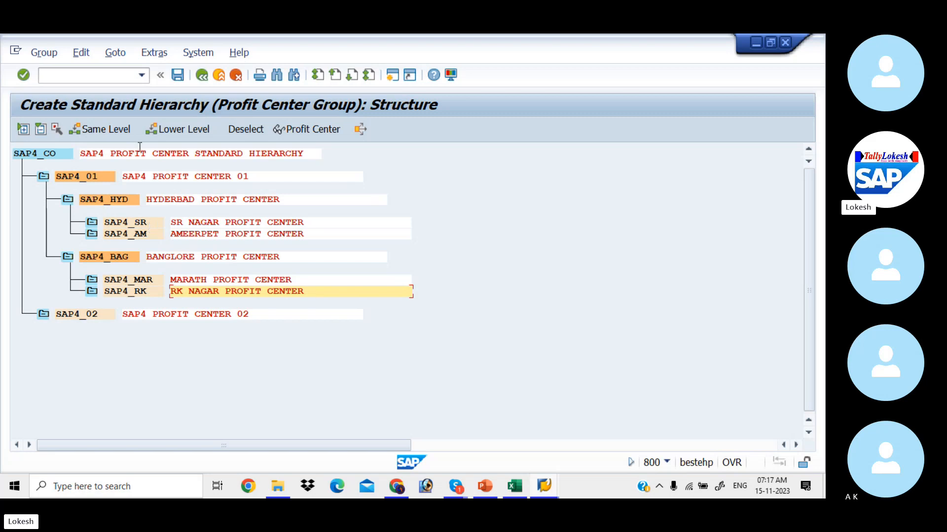
Save the SAP4_CO hierarchy and check the profit center creation menu path in the Excel notes.
{"action": "left_click", "coordinate": [176, 75]}
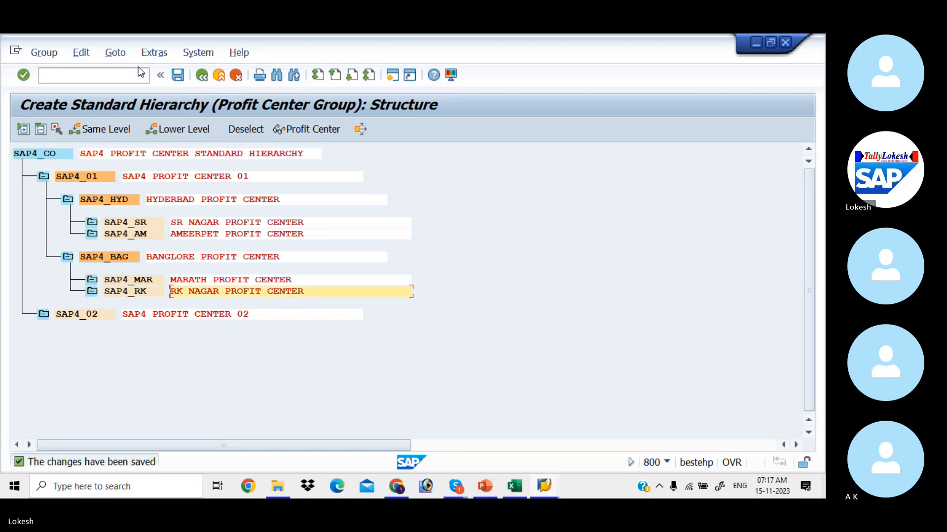
{"action": "key", "text": "alt+Tab"}
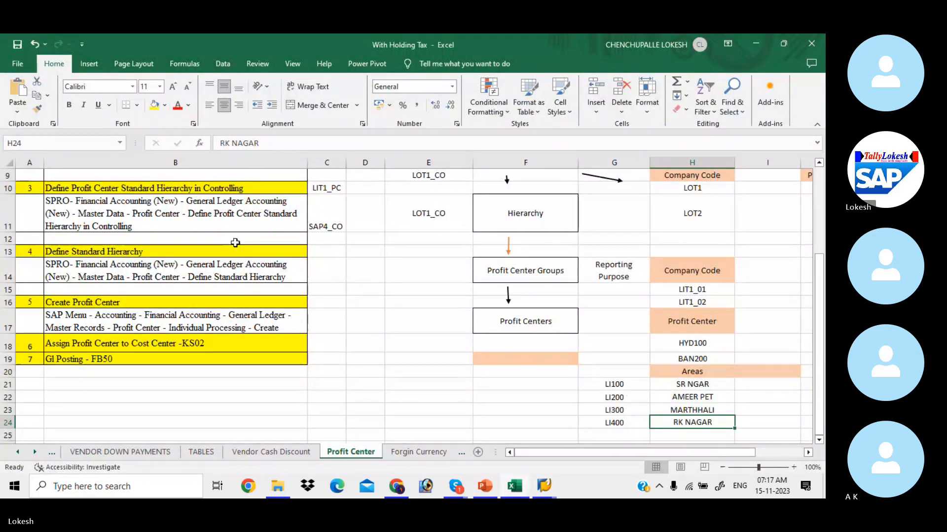
{"action": "left_click", "coordinate": [179, 315]}
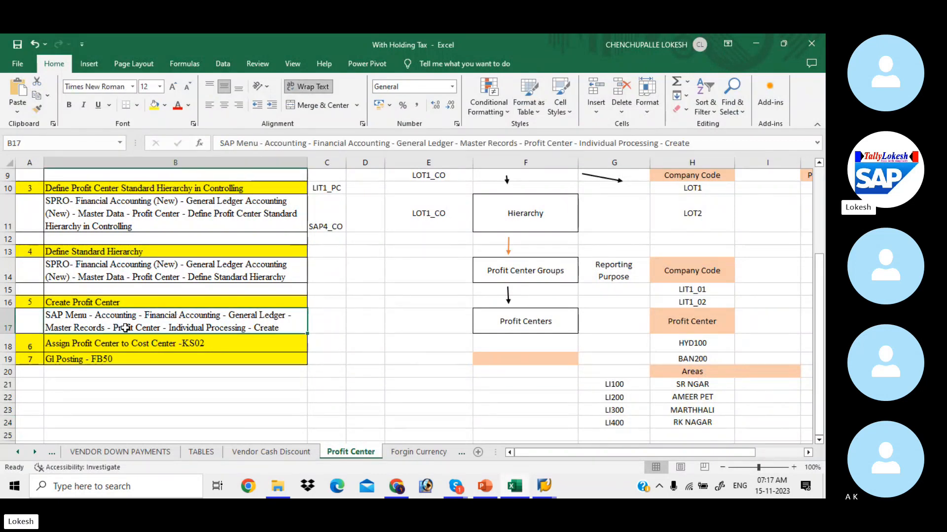
{"action": "key", "text": "alt+Tab"}
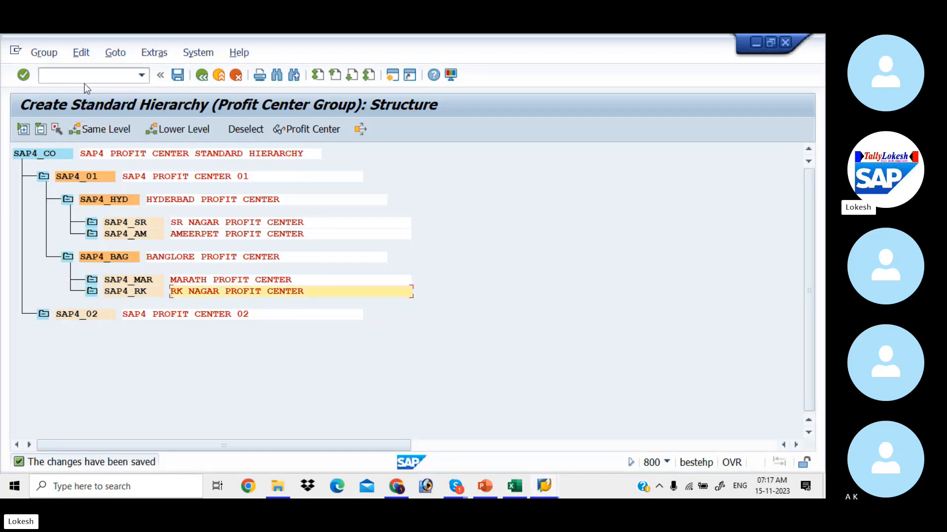
Return to the main menu with /n and expand Accounting > Financial Accounting > General Ledger.
{"action": "type", "text": "/n"}
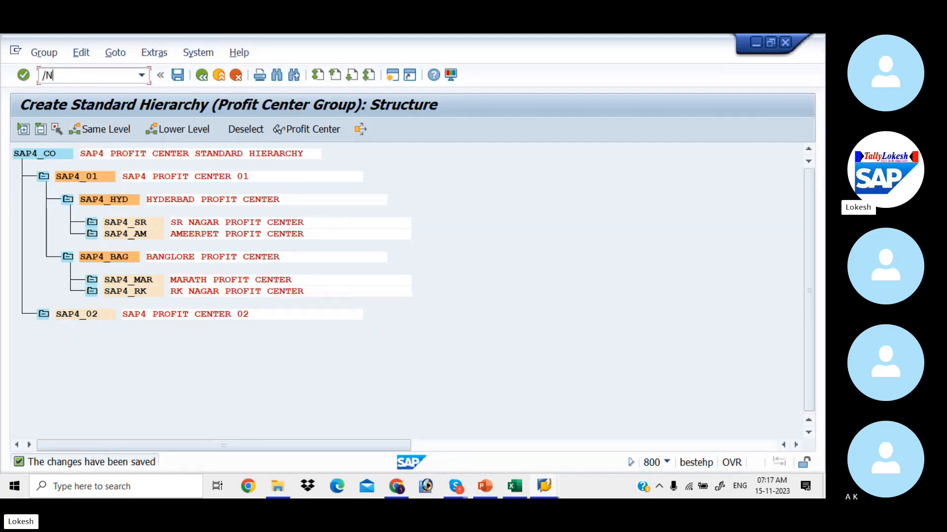
{"action": "key", "text": "Return"}
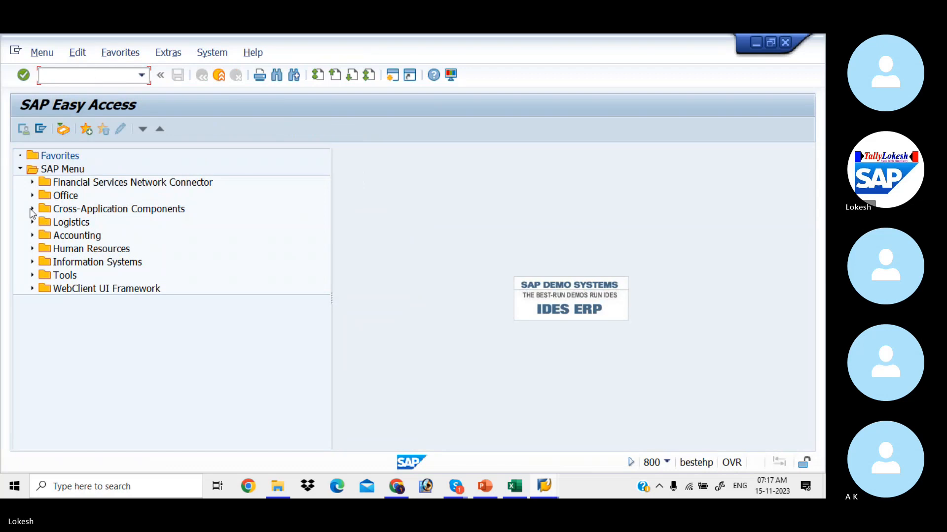
{"action": "left_click", "coordinate": [31, 234]}
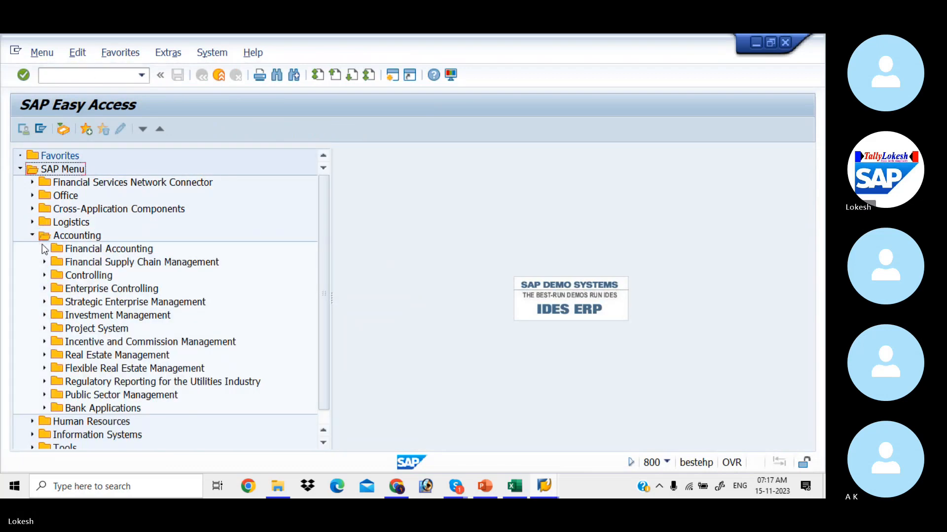
{"action": "left_click", "coordinate": [45, 249]}
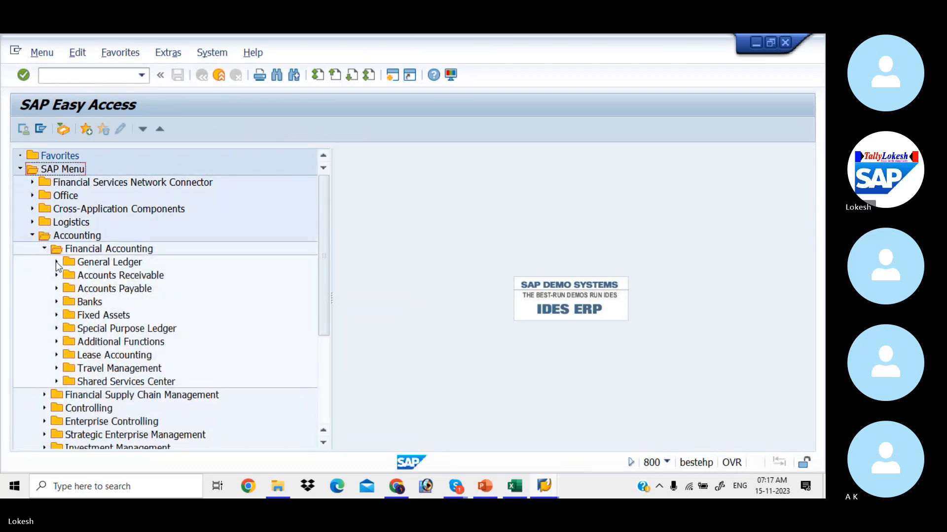
{"action": "left_click", "coordinate": [56, 263]}
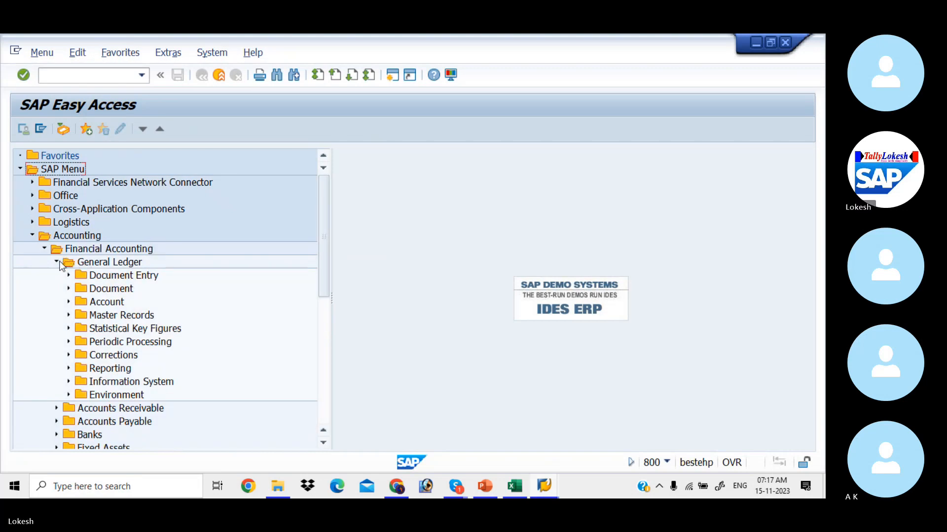
Expand Master Records > Profit Center > Individual Processing and launch KE51 - Create.
{"action": "key", "text": "alt+Tab"}
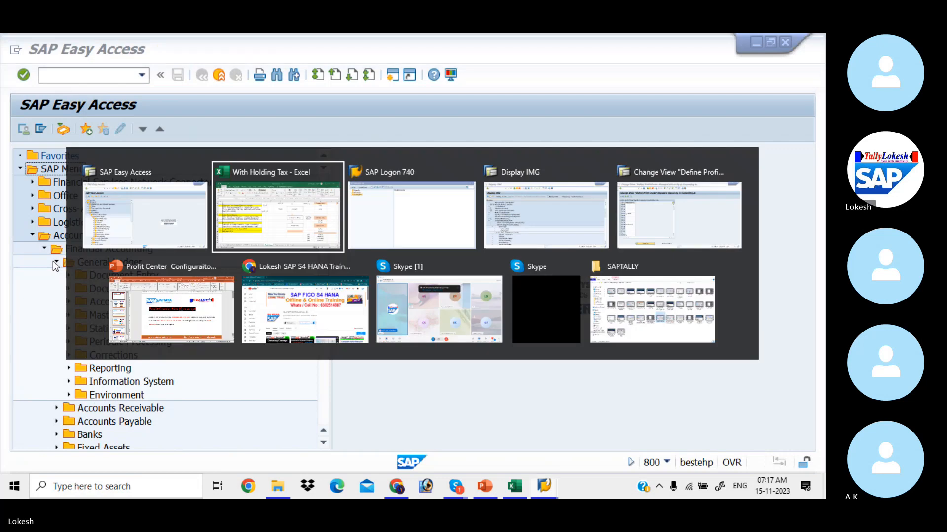
{"action": "key", "text": "alt+Tab"}
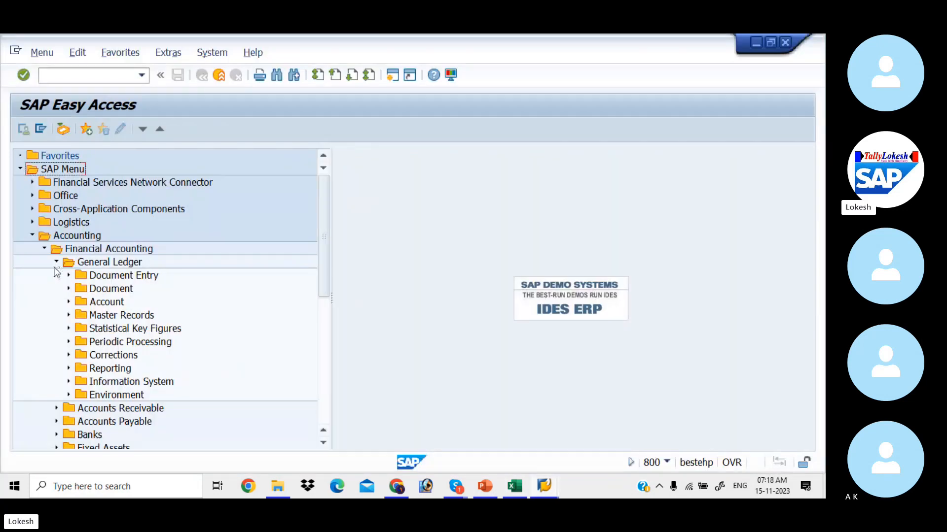
{"action": "left_click", "coordinate": [68, 315]}
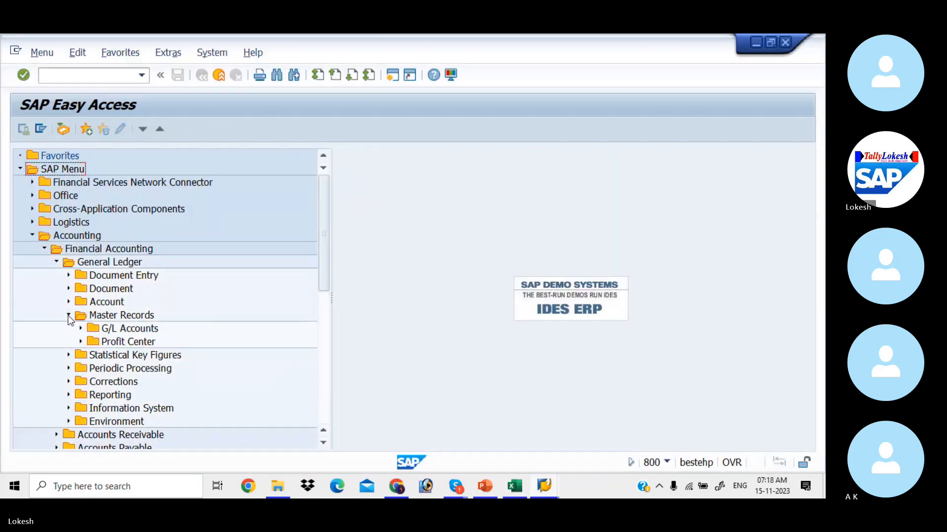
{"action": "key", "text": "alt+Tab"}
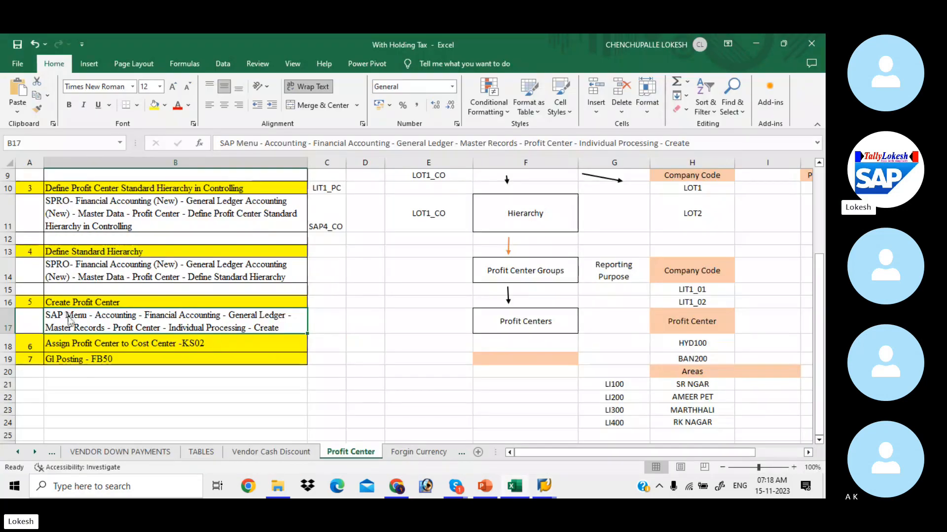
{"action": "key", "text": "alt+Tab"}
{"action": "left_click", "coordinate": [80, 342]}
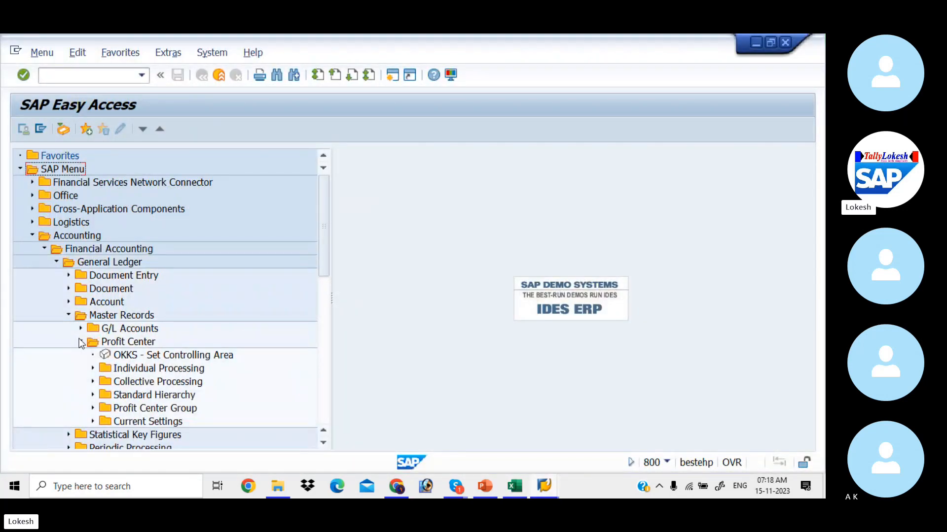
{"action": "left_click", "coordinate": [93, 369]}
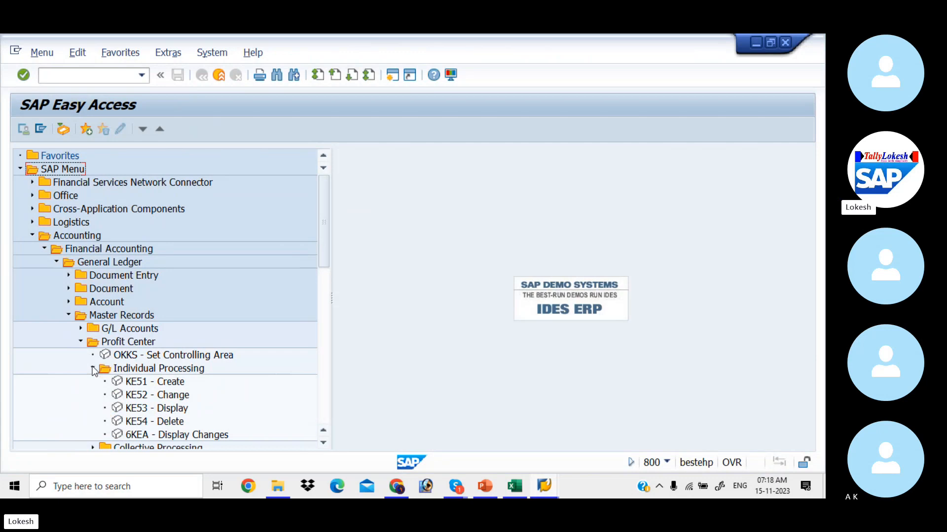
{"action": "double_click", "coordinate": [138, 383]}
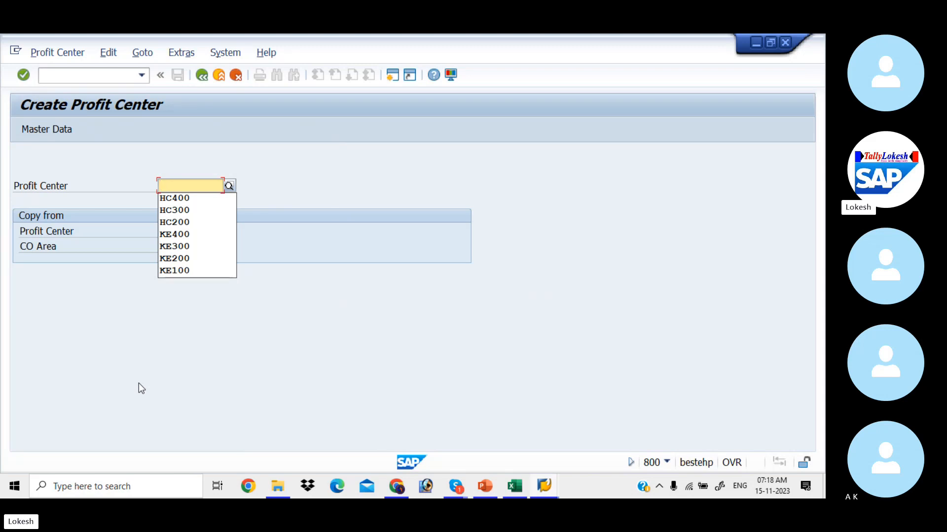
Review the area names and codes in the Excel notes: SR NGAR, AMEER PET, MARTHHALI, RK NAGAR.
{"action": "left_click", "coordinate": [339, 168]}
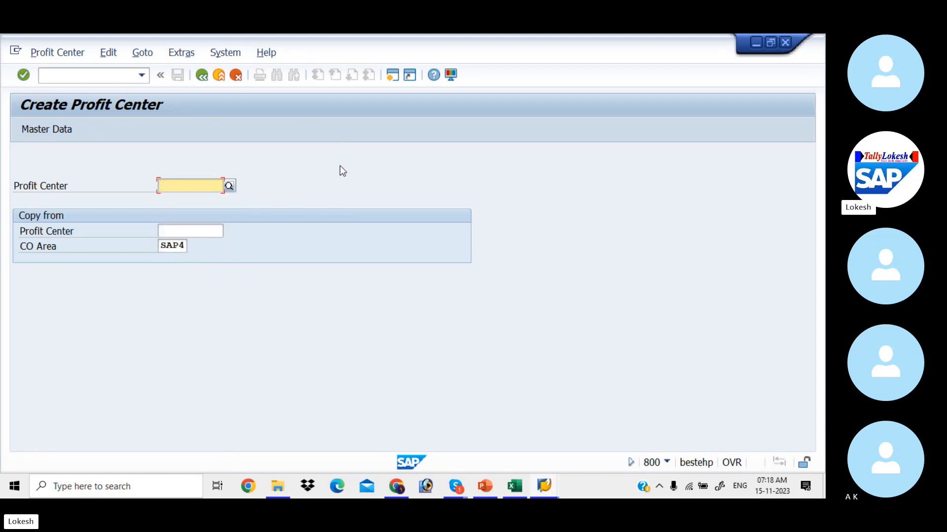
{"action": "key", "text": "alt+Tab"}
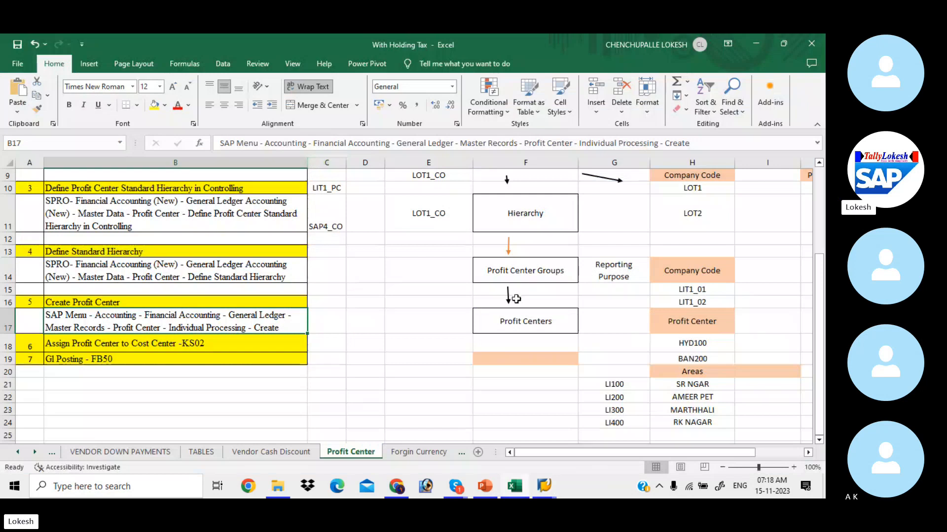
{"action": "left_click", "coordinate": [677, 389]}
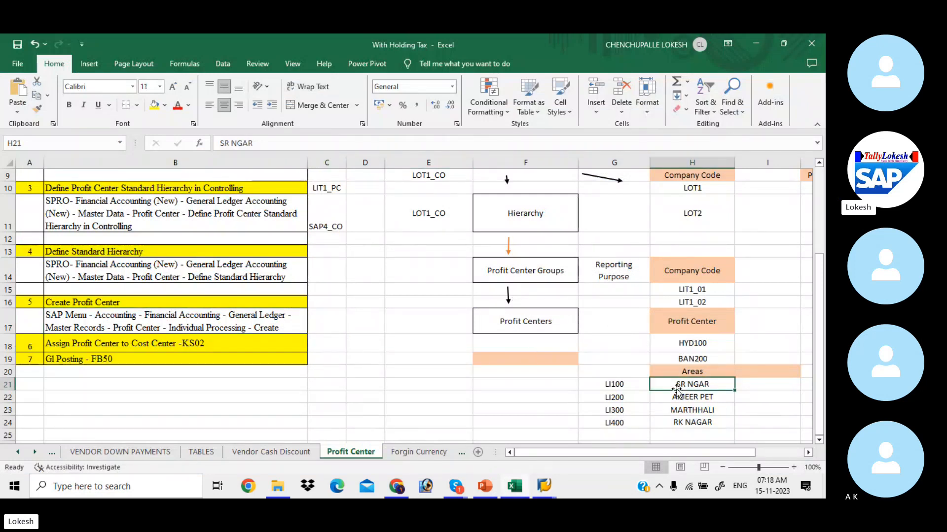
{"action": "left_click", "coordinate": [678, 399]}
{"action": "left_click", "coordinate": [679, 411]}
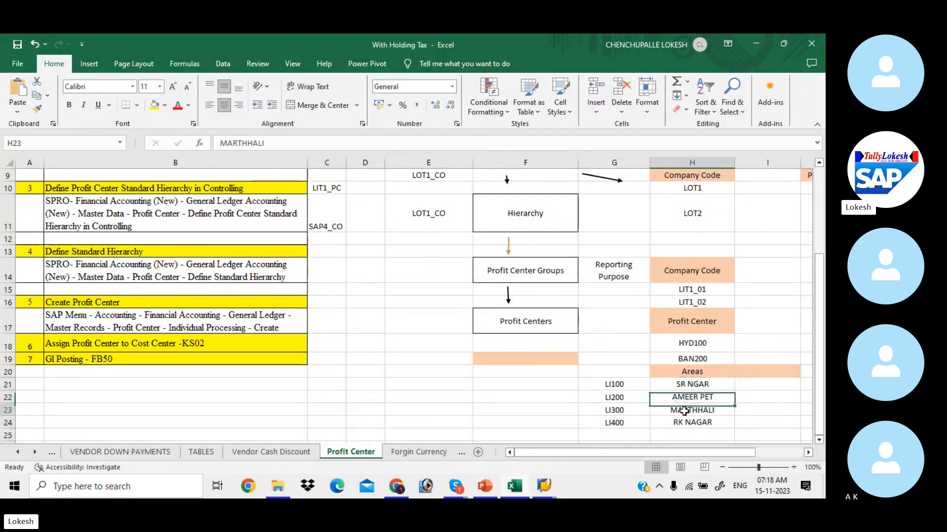
{"action": "left_click", "coordinate": [690, 424]}
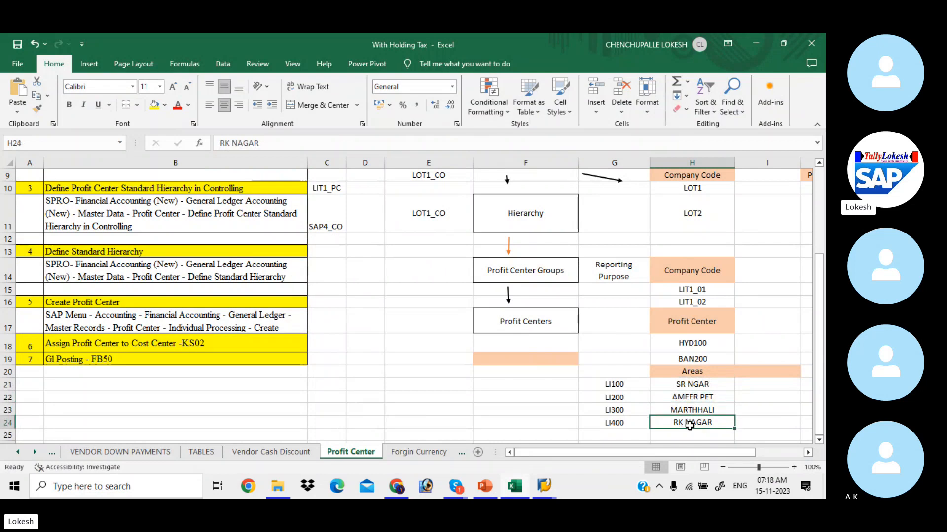
{"action": "left_click", "coordinate": [635, 384]}
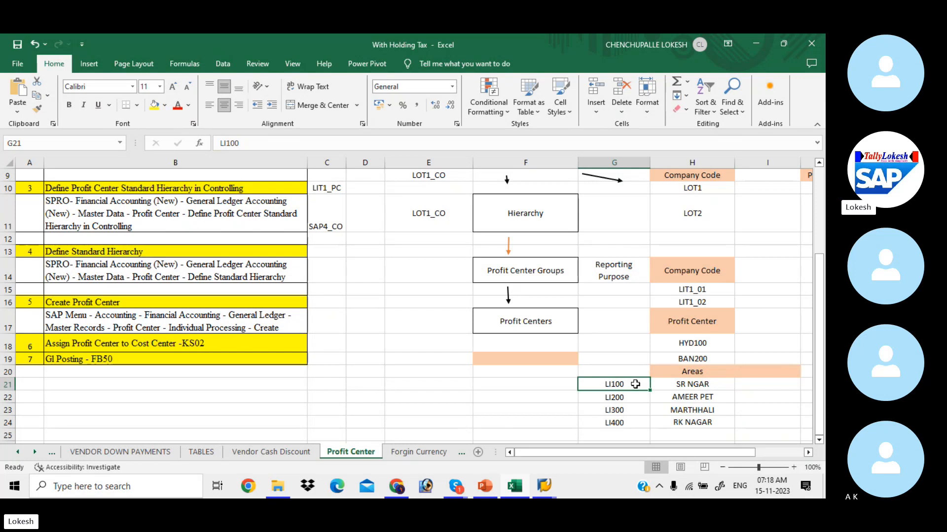
Enter new profit center SA100 and open its master data.
{"action": "key", "text": "alt+Tab"}
{"action": "type", "text": "SA"}
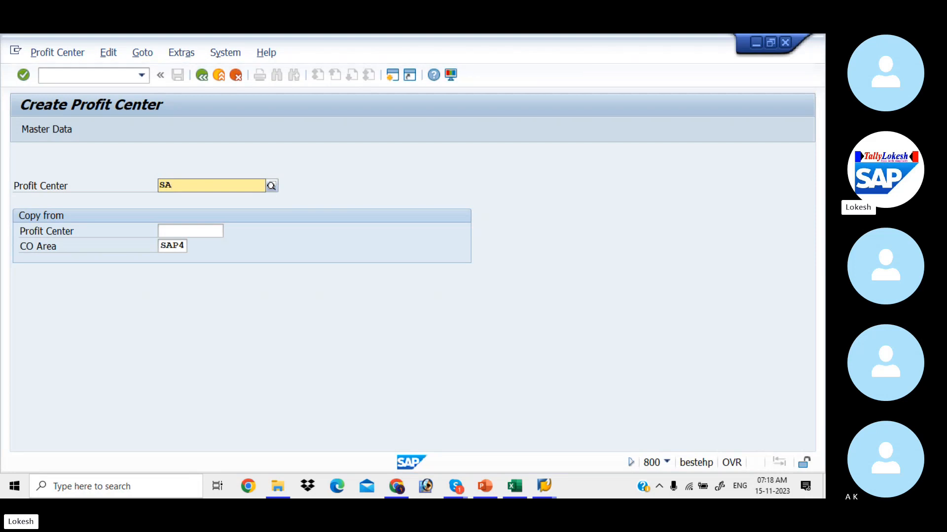
{"action": "type", "text": "100"}
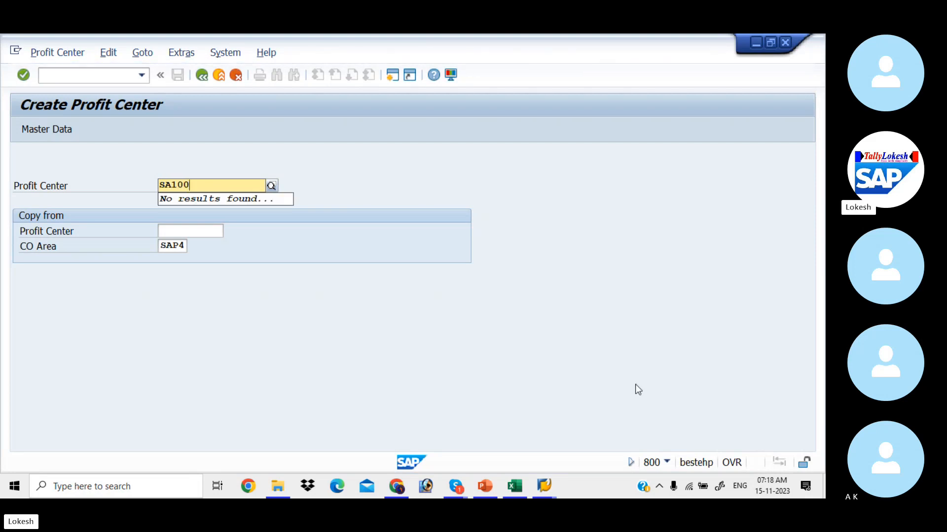
{"action": "key", "text": "Tab"}
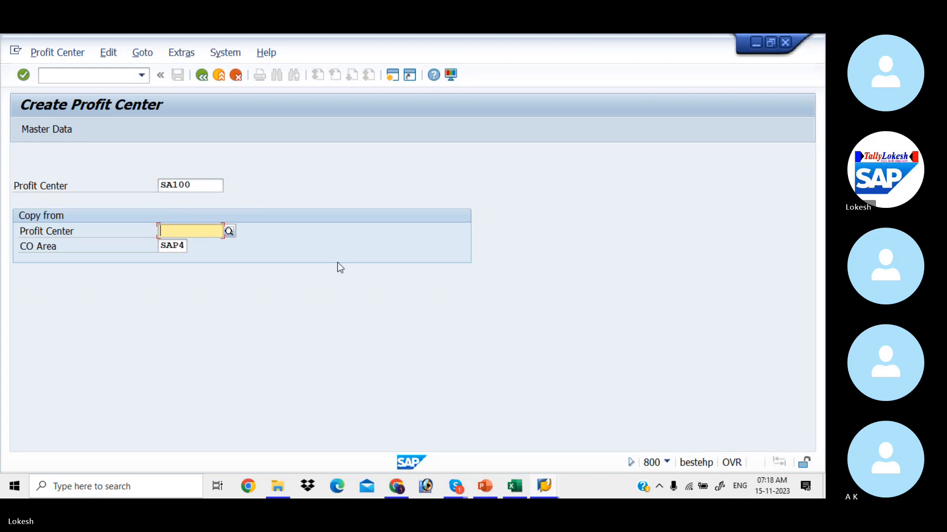
{"action": "left_click", "coordinate": [58, 129]}
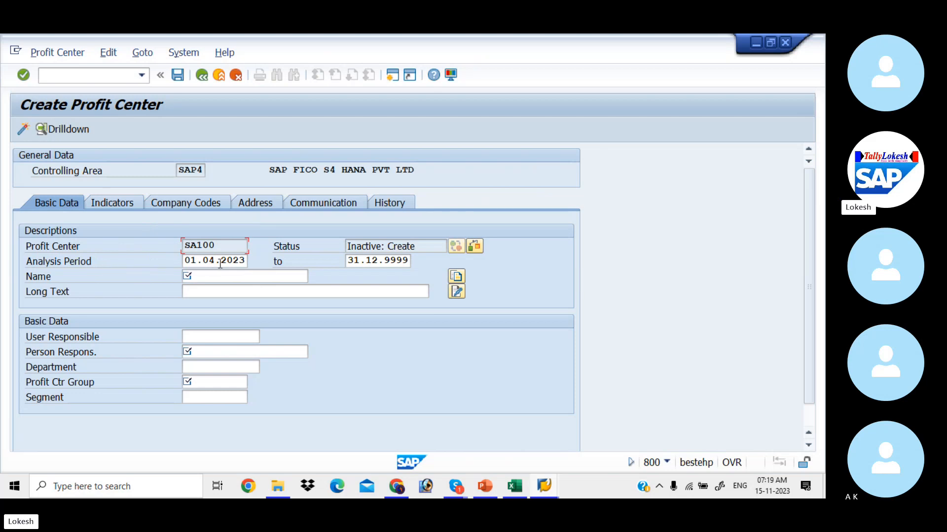
Set the analysis period end date and enter SR NAGAR PC as name and long text.
{"action": "left_click", "coordinate": [386, 260]}
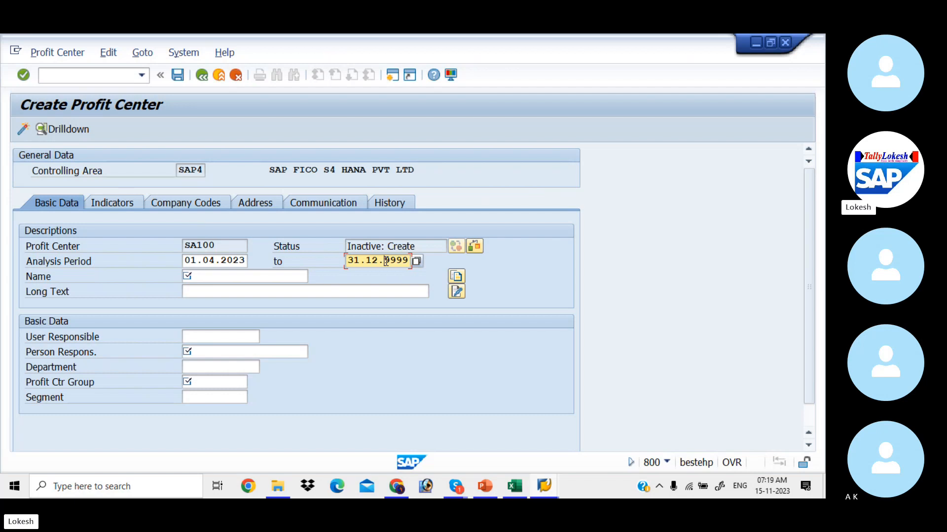
{"action": "left_click", "coordinate": [254, 276]}
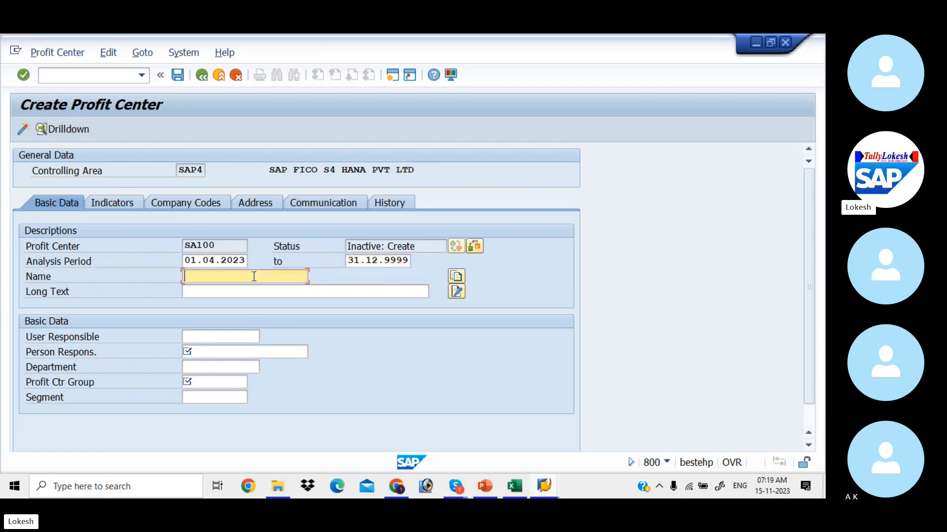
{"action": "type", "text": "S"}
{"action": "key", "text": "Down"}
{"action": "key", "text": "Return"}
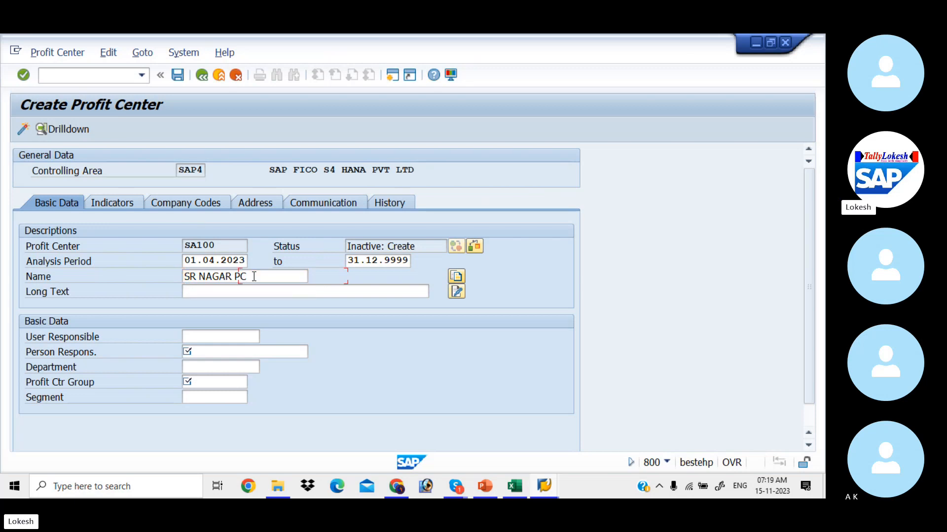
{"action": "key", "text": "Tab"}
{"action": "key", "text": "BackSpace"}
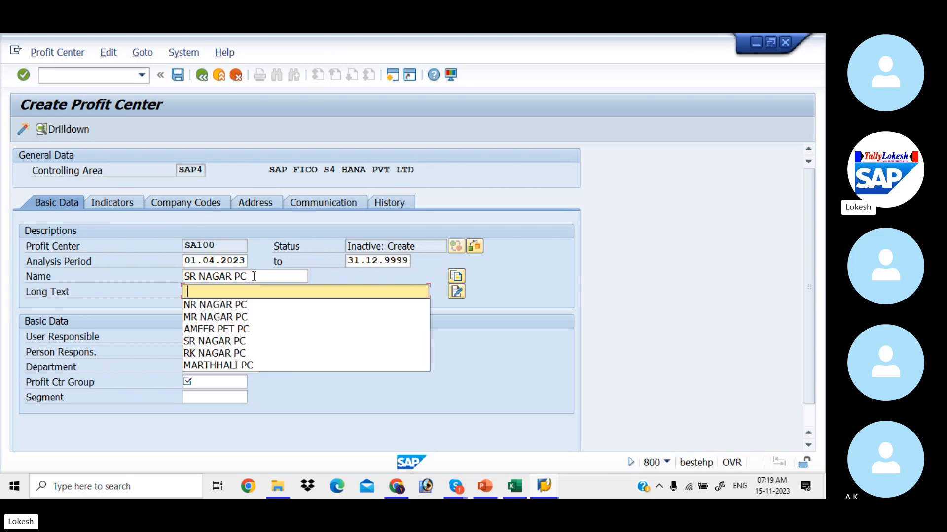
{"action": "key", "text": "Down"}
{"action": "key", "text": "Down"}
{"action": "key", "text": "Down"}
{"action": "key", "text": "Down"}
{"action": "key", "text": "Return"}
Fill the person responsible from earlier entries and set department to FINANCE.
{"action": "key", "text": "Tab"}
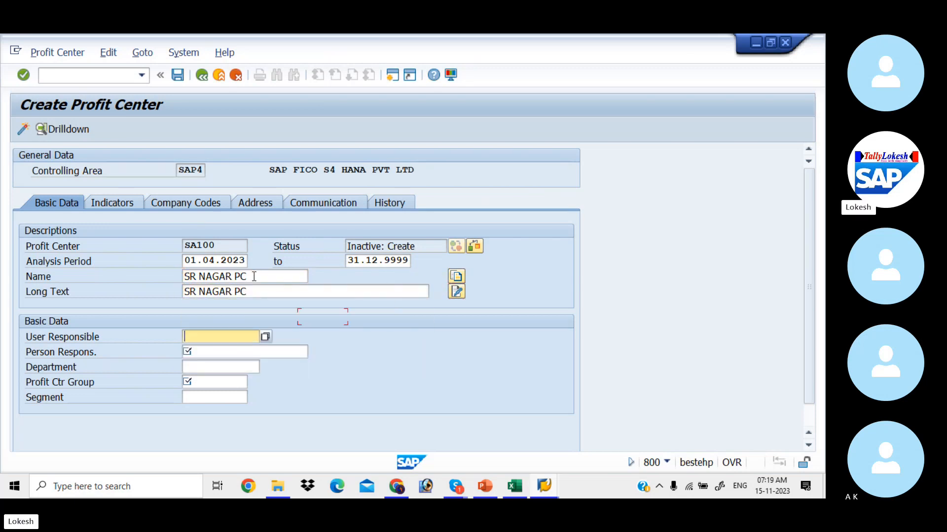
{"action": "key", "text": "Tab"}
{"action": "key", "text": "BackSpace"}
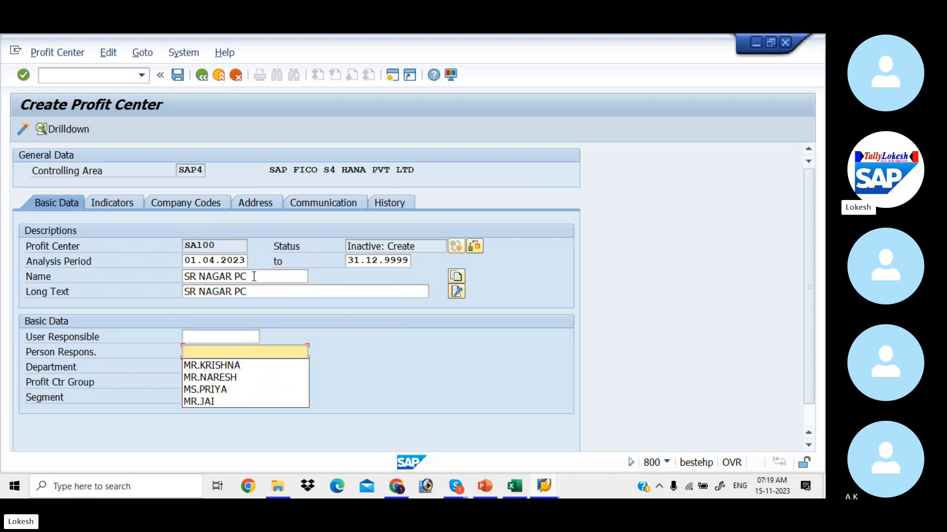
{"action": "key", "text": "Down"}
{"action": "key", "text": "Return"}
{"action": "key", "text": "Tab"}
{"action": "key", "text": "BackSpace"}
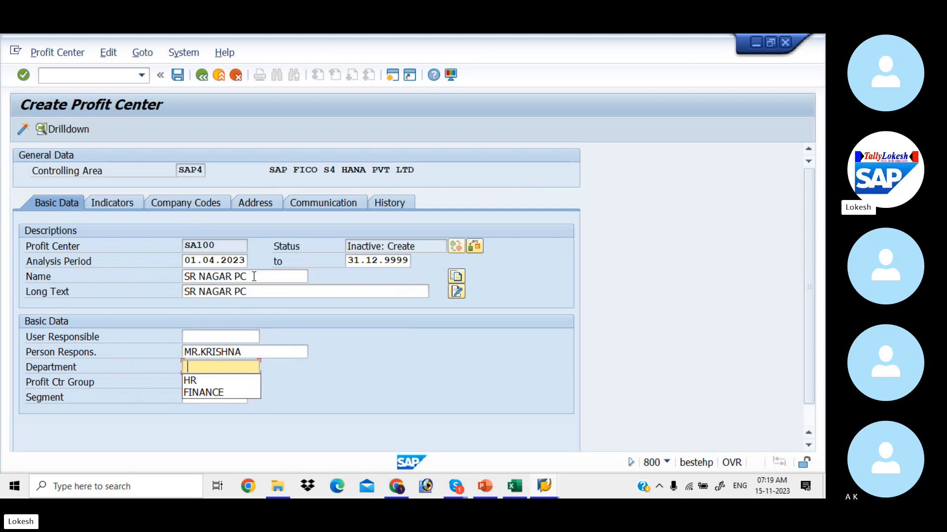
{"action": "key", "text": "Down"}
{"action": "key", "text": "Down"}
{"action": "key", "text": "Return"}
{"action": "key", "text": "Tab"}
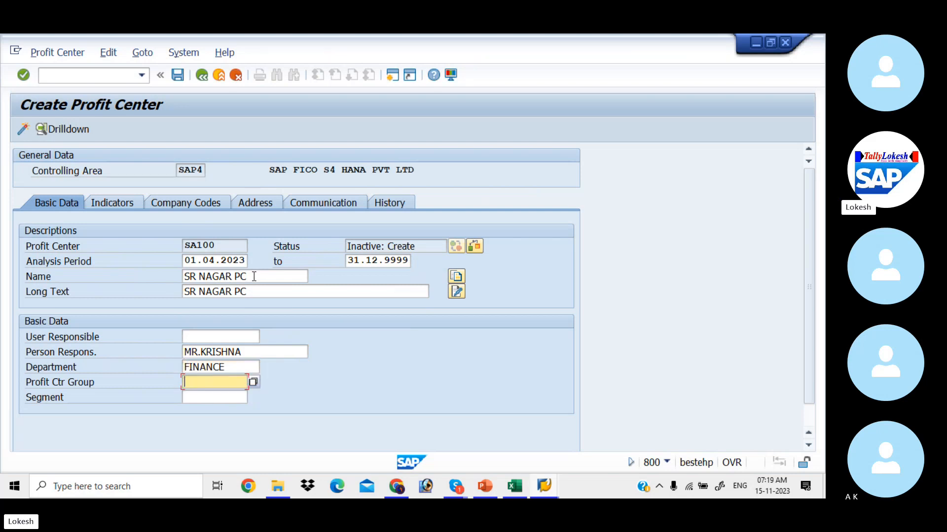
Assign profit center group SAP4_HYD and segment 1235 RENT to SA100, then validate.
{"action": "left_click", "coordinate": [254, 382]}
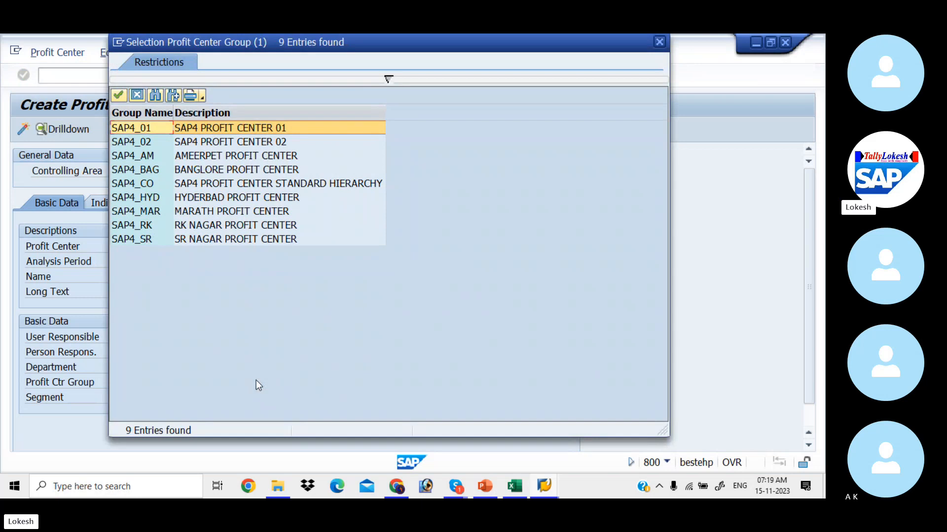
{"action": "key", "text": "Down"}
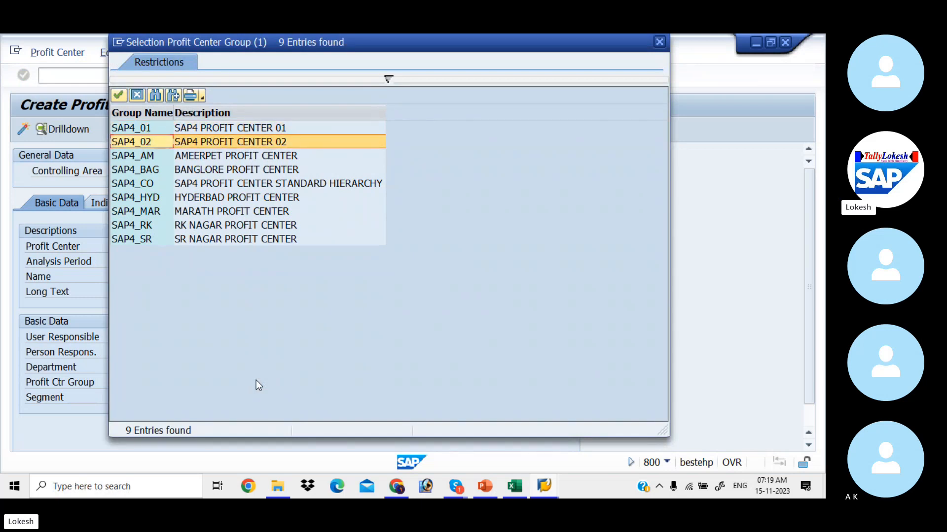
{"action": "key", "text": "Down"}
{"action": "key", "text": "Down"}
{"action": "key", "text": "Down"}
{"action": "key", "text": "Down"}
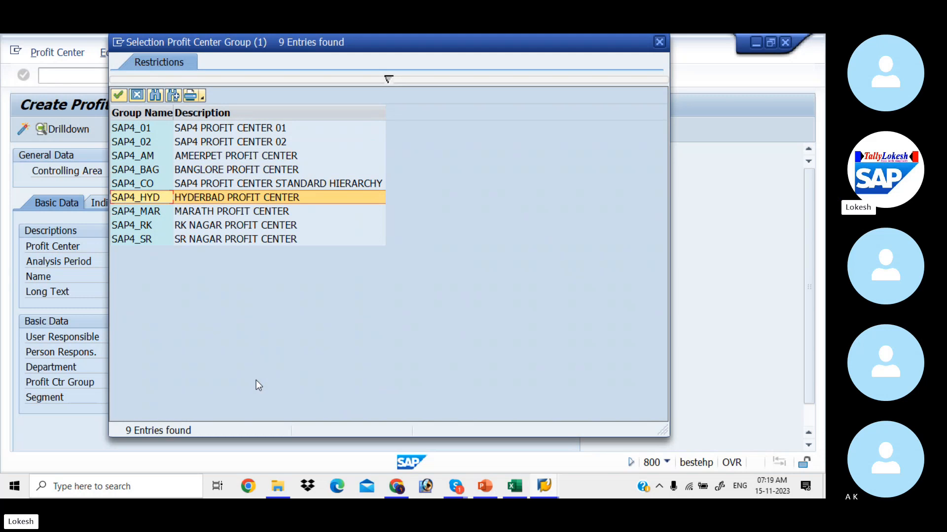
{"action": "key", "text": "Return"}
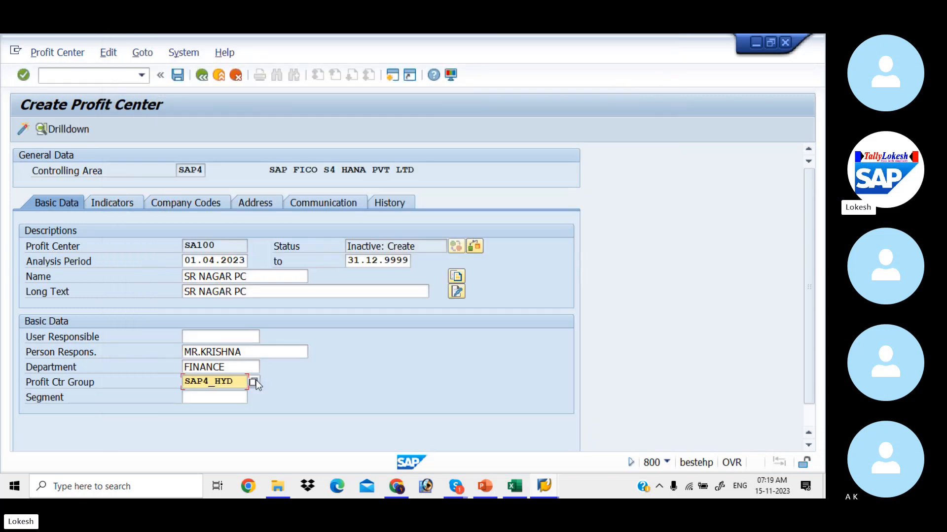
{"action": "key", "text": "Tab"}
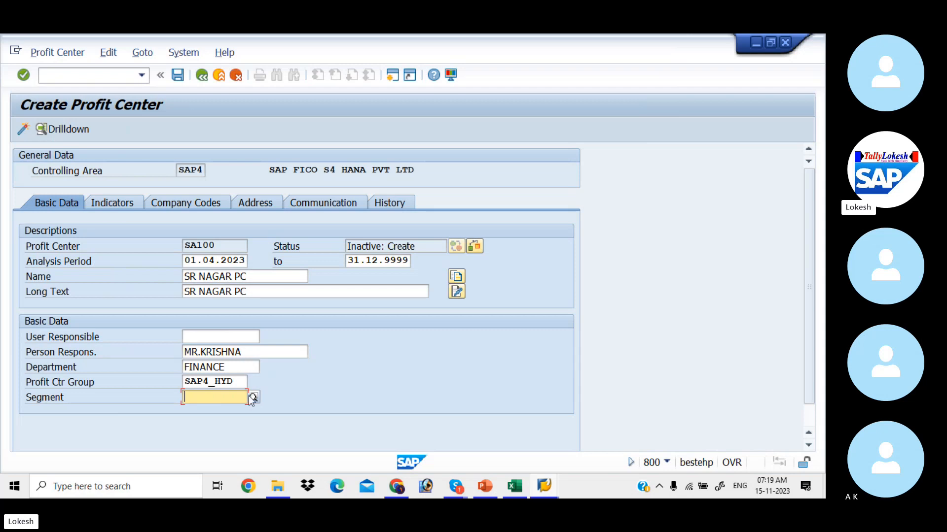
{"action": "left_click", "coordinate": [252, 397]}
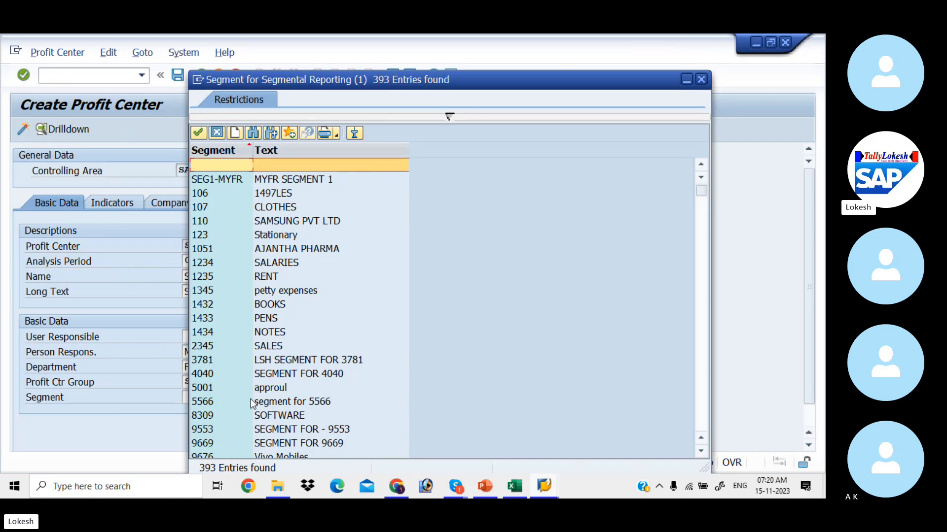
{"action": "key", "text": "Down"}
{"action": "key", "text": "Down"}
{"action": "key", "text": "Down"}
{"action": "key", "text": "Down"}
{"action": "key", "text": "Down"}
{"action": "key", "text": "Down"}
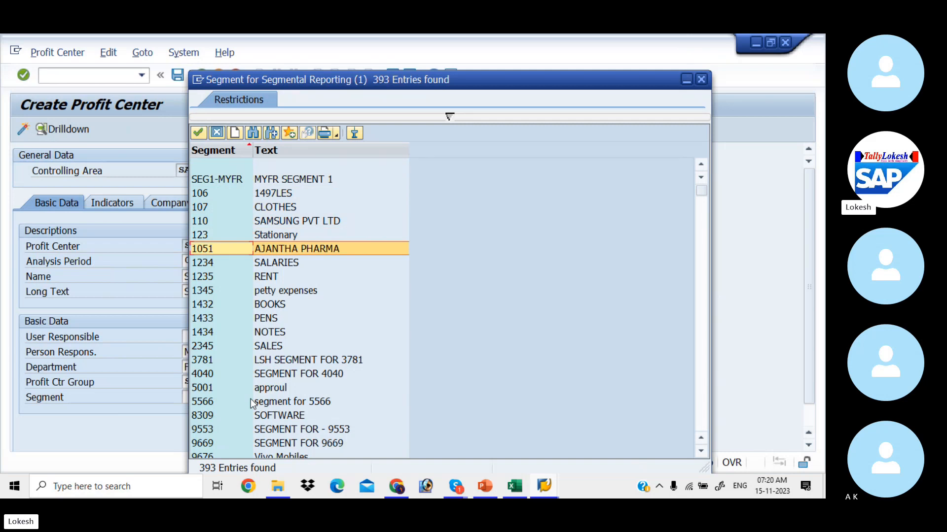
{"action": "key", "text": "Up"}
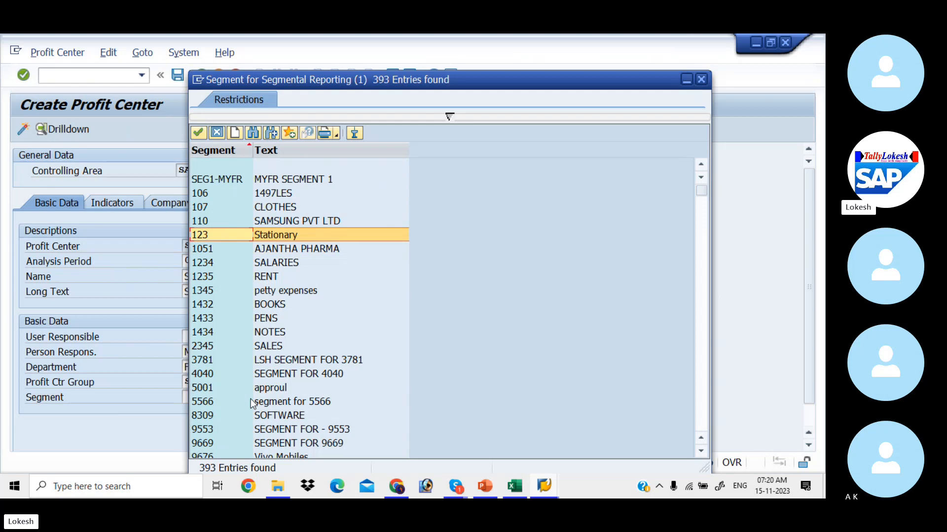
{"action": "key", "text": "Down"}
{"action": "key", "text": "Down"}
{"action": "key", "text": "Down"}
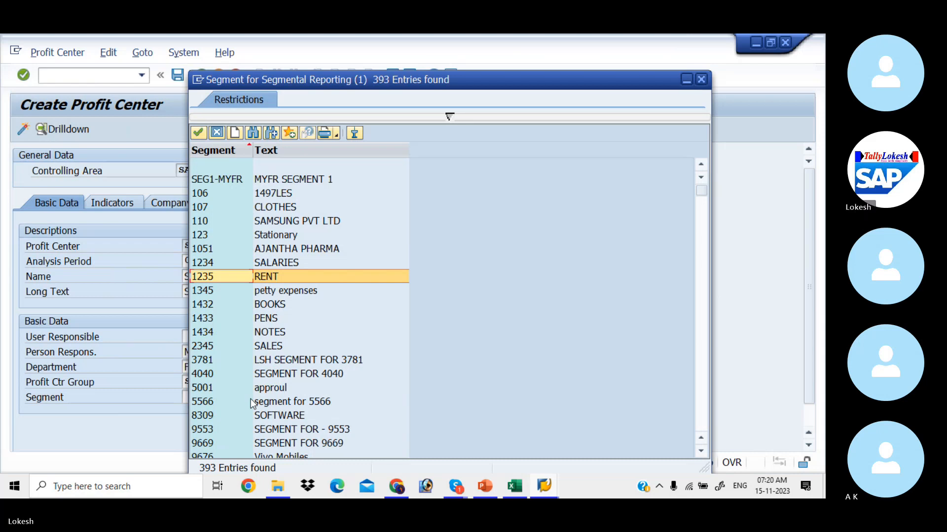
{"action": "key", "text": "Return"}
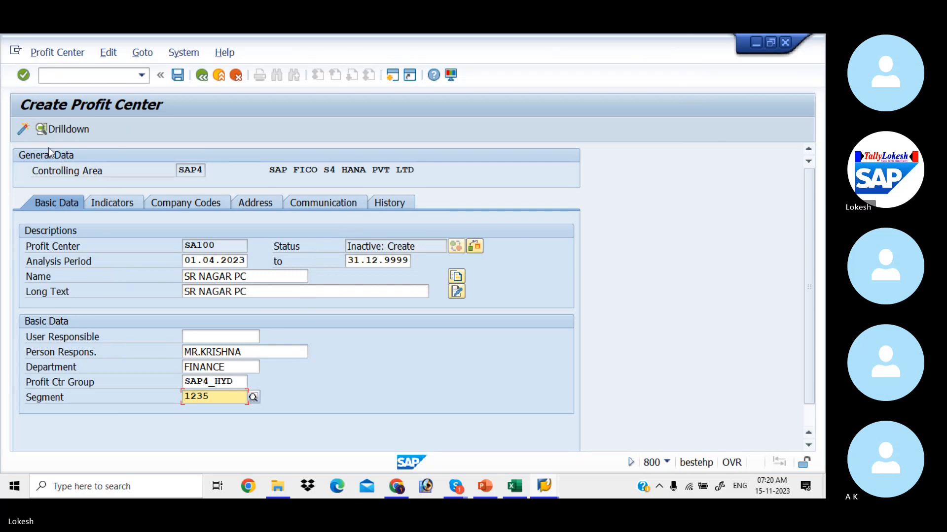
{"action": "key", "text": "Return"}
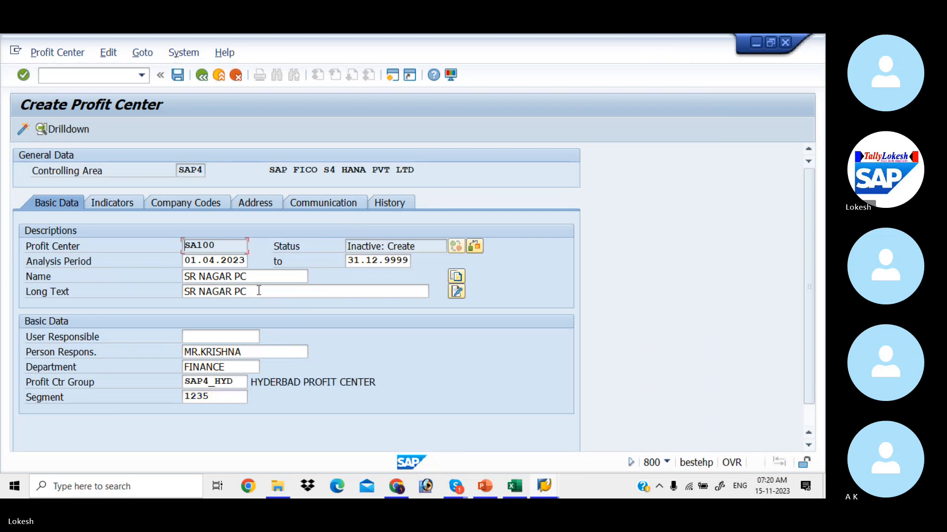
Activate profit center SA100, glance at the Excel notes, and clear the number for the next one.
{"action": "left_click", "coordinate": [23, 130]}
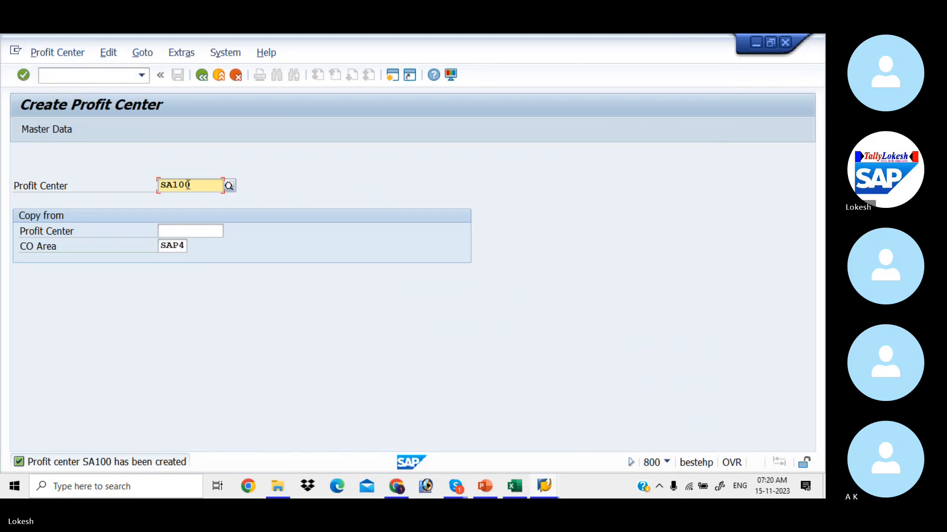
{"action": "key", "text": "alt+Tab"}
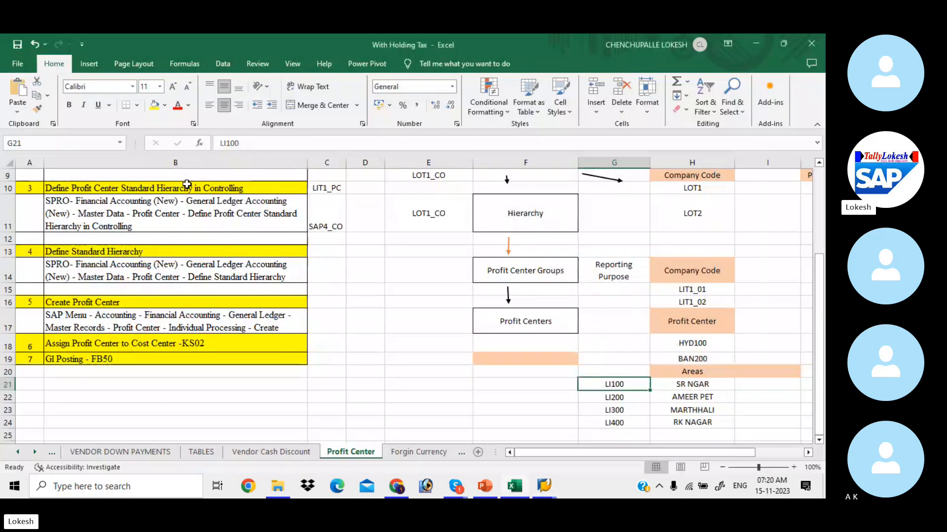
{"action": "key", "text": "alt+Tab"}
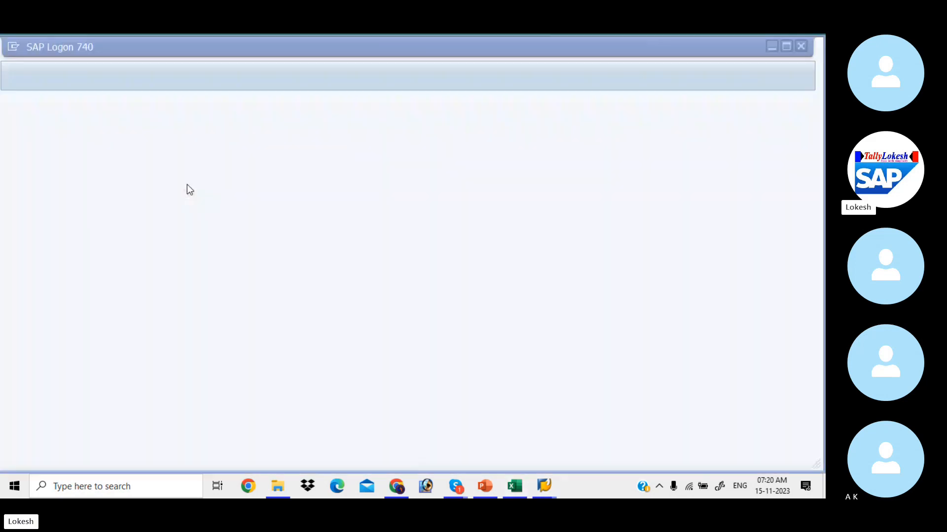
{"action": "key", "text": "alt+Tab"}
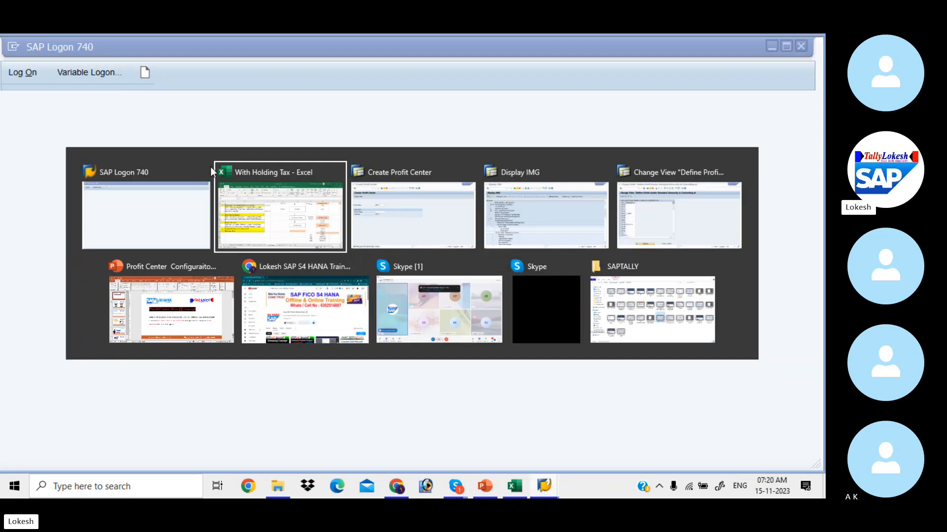
{"action": "key", "text": "alt+Tab"}
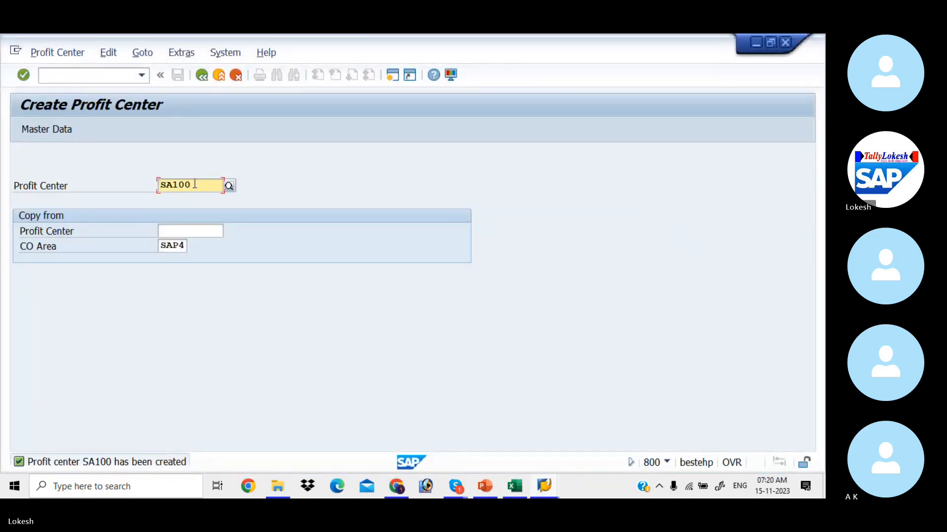
{"action": "key", "text": "BackSpace"}
{"action": "key", "text": "BackSpace"}
{"action": "key", "text": "BackSpace"}
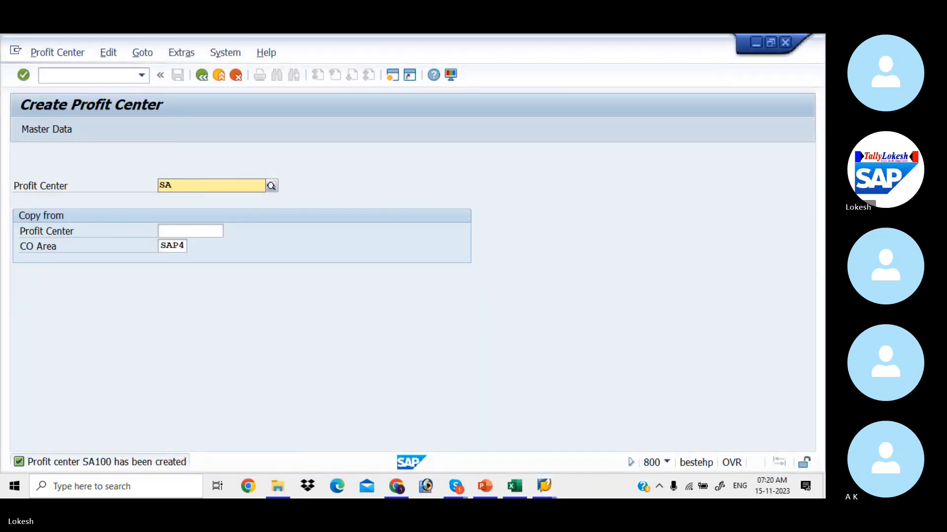
Enter profit center number SA200 and open its master data.
{"action": "type", "text": "200"}
{"action": "key", "text": "Tab"}
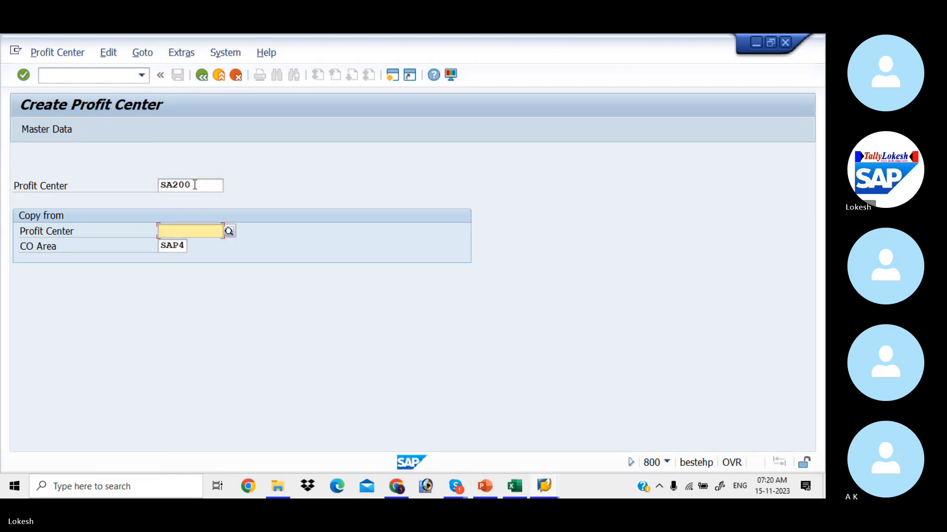
{"action": "left_click", "coordinate": [74, 129]}
Enter AMEER PET PC as the name and long text.
{"action": "left_click", "coordinate": [223, 275]}
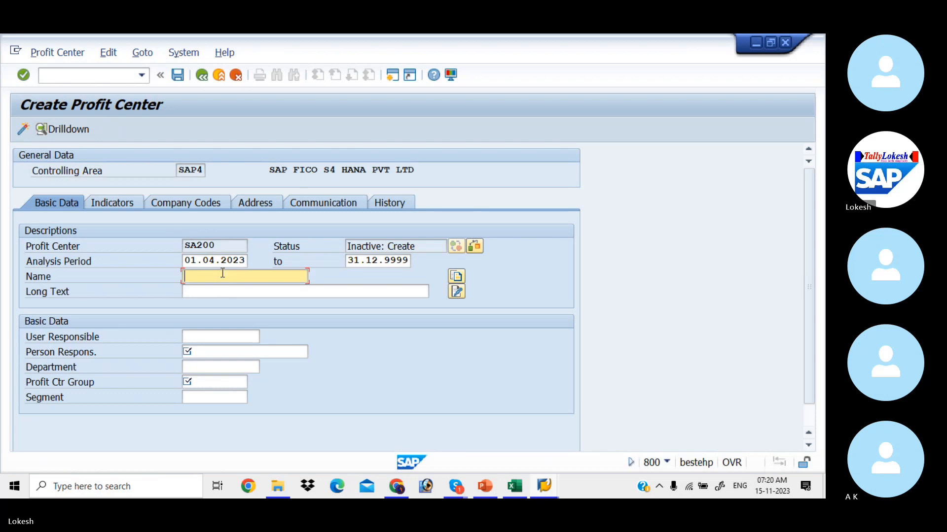
{"action": "type", "text": "A"}
{"action": "key", "text": "Down"}
{"action": "key", "text": "Return"}
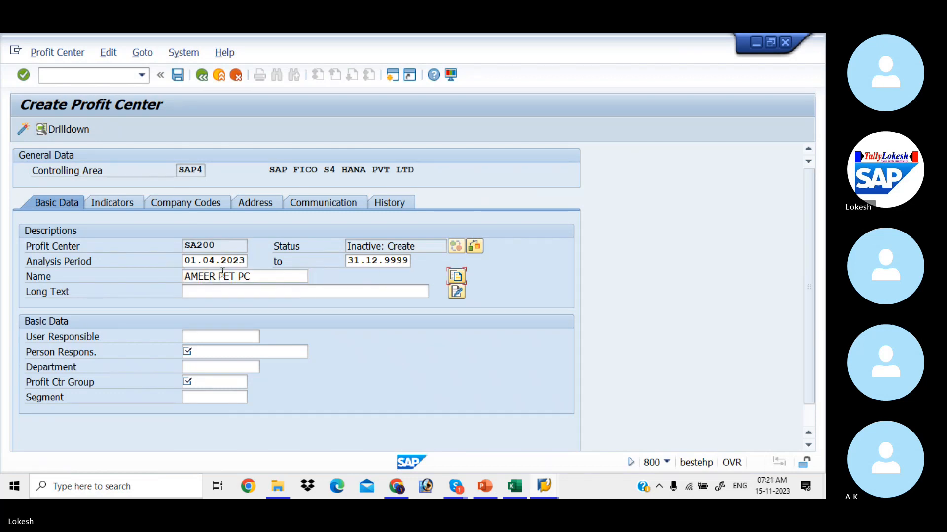
{"action": "key", "text": "Tab"}
{"action": "type", "text": "A"}
{"action": "key", "text": "Down"}
{"action": "key", "text": "Return"}
Fill the person responsible from earlier entries and set department to FINANCE.
{"action": "key", "text": "Tab"}
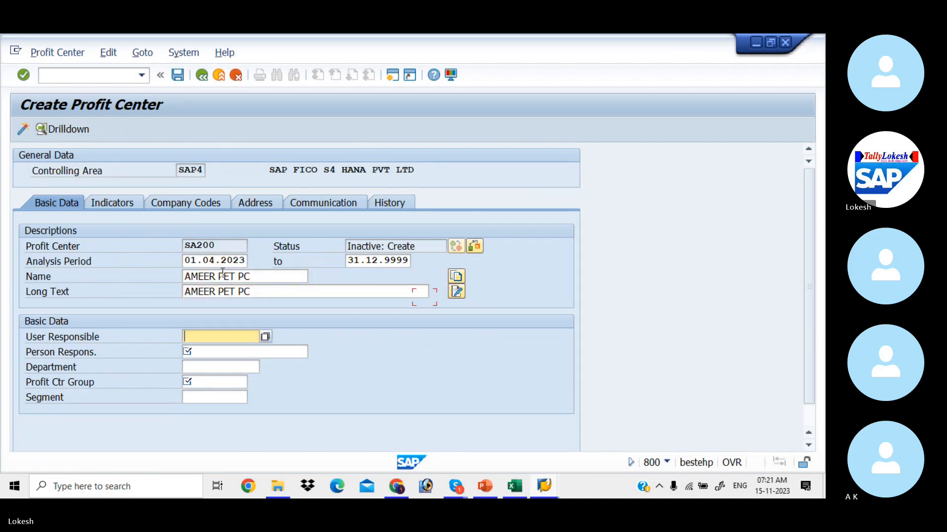
{"action": "key", "text": "Tab"}
{"action": "key", "text": "BackSpace"}
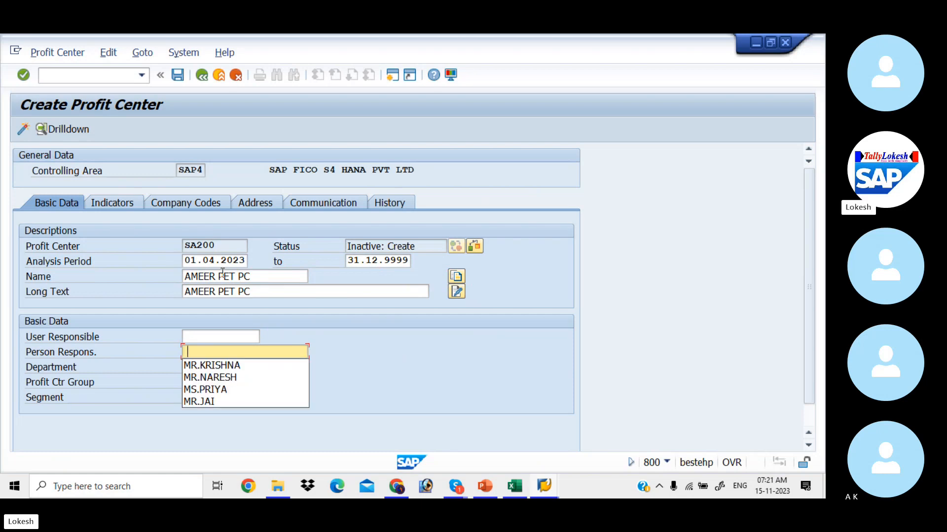
{"action": "key", "text": "Down"}
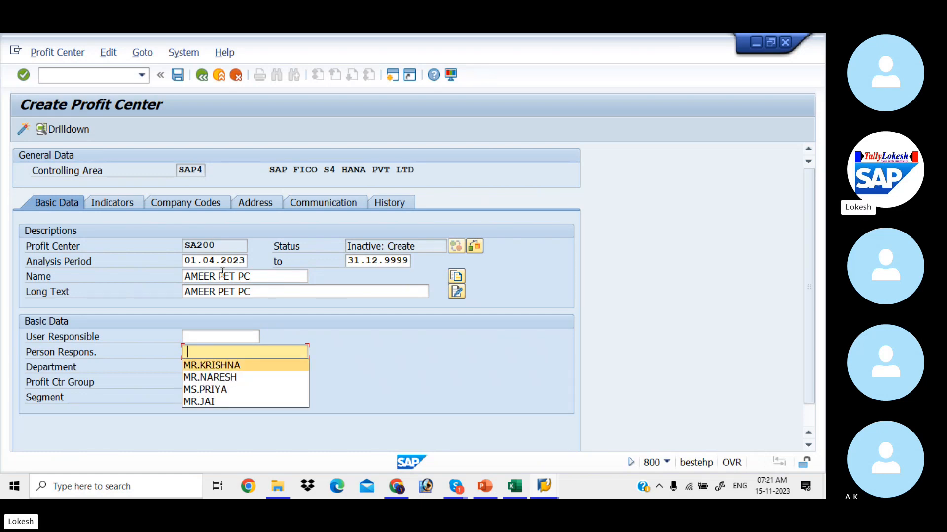
{"action": "key", "text": "Return"}
{"action": "key", "text": "Tab"}
{"action": "key", "text": "BackSpace"}
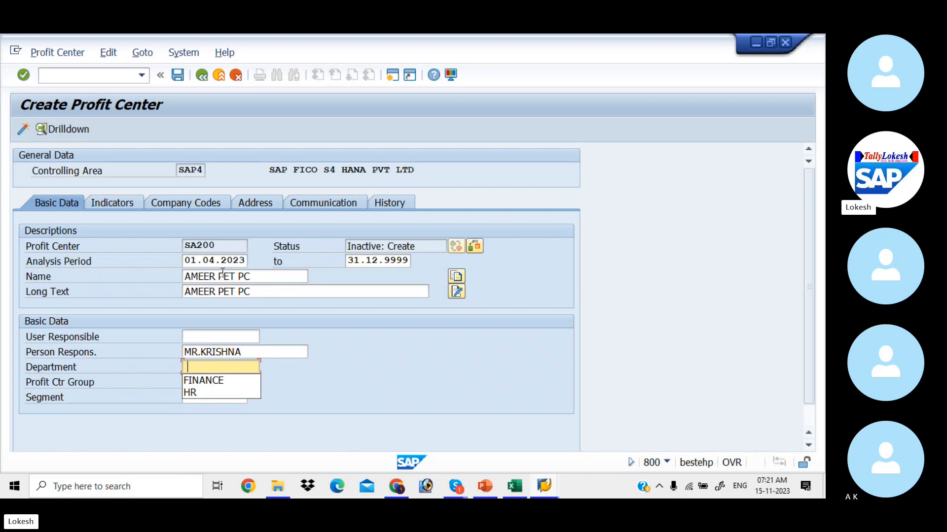
{"action": "key", "text": "Down"}
{"action": "key", "text": "Return"}
{"action": "key", "text": "Tab"}
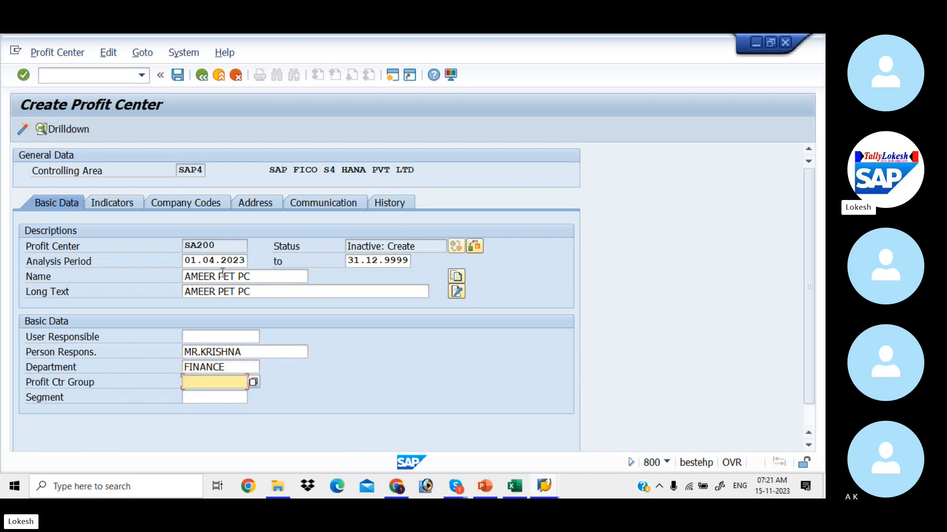
Assign profit center group SAP4_HYD and segment 1235 RENT.
{"action": "left_click", "coordinate": [254, 383]}
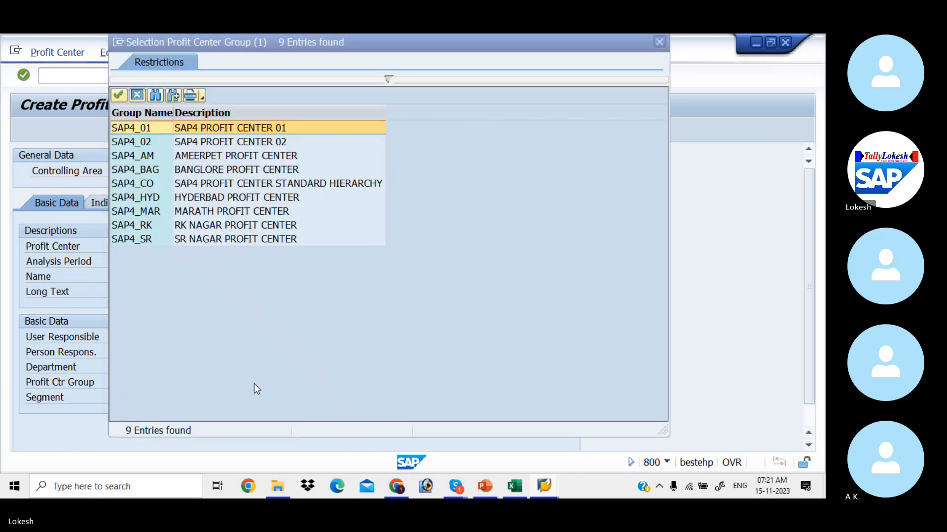
{"action": "key", "text": "Down"}
{"action": "key", "text": "Down"}
{"action": "key", "text": "Down"}
{"action": "key", "text": "Down"}
{"action": "key", "text": "Down"}
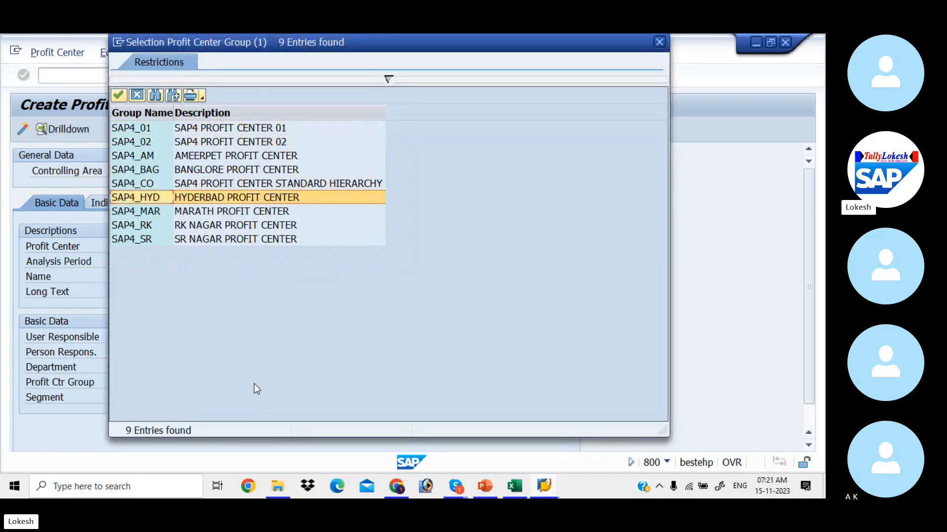
{"action": "key", "text": "Return"}
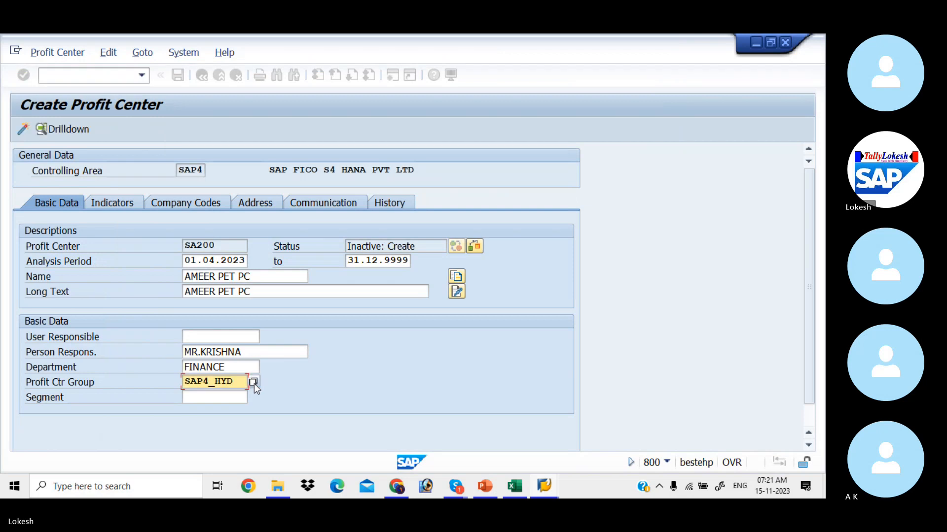
{"action": "key", "text": "Tab"}
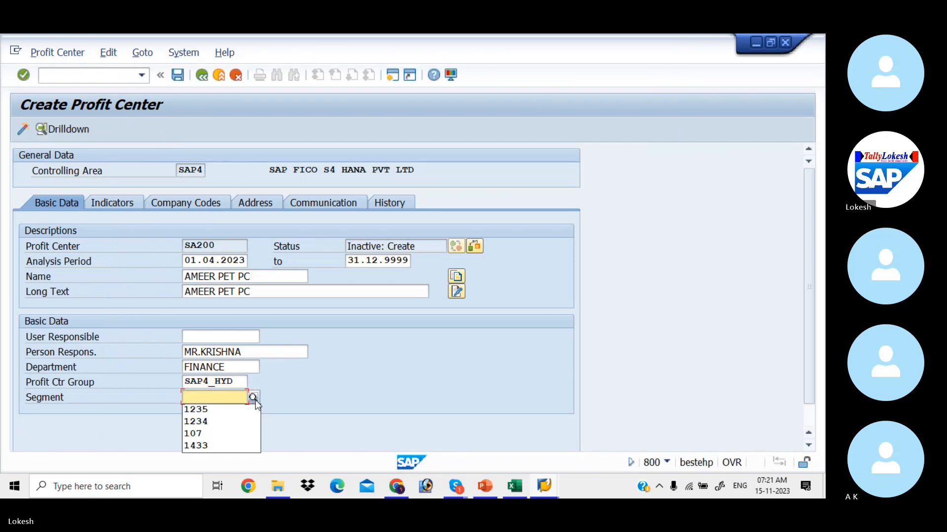
{"action": "left_click", "coordinate": [255, 401]}
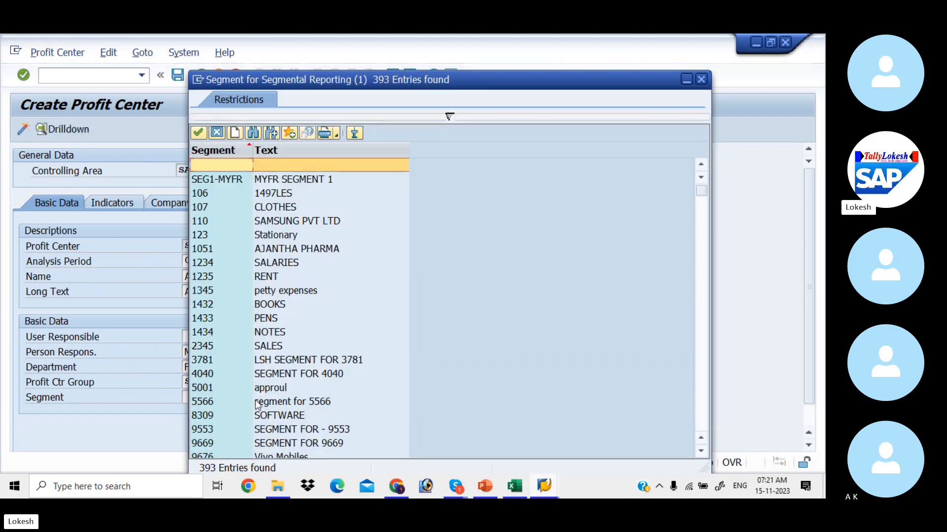
{"action": "key", "text": "Down"}
{"action": "key", "text": "Down"}
{"action": "key", "text": "Down"}
{"action": "key", "text": "Down"}
{"action": "key", "text": "Down"}
{"action": "key", "text": "Down"}
{"action": "key", "text": "Down"}
{"action": "key", "text": "Down"}
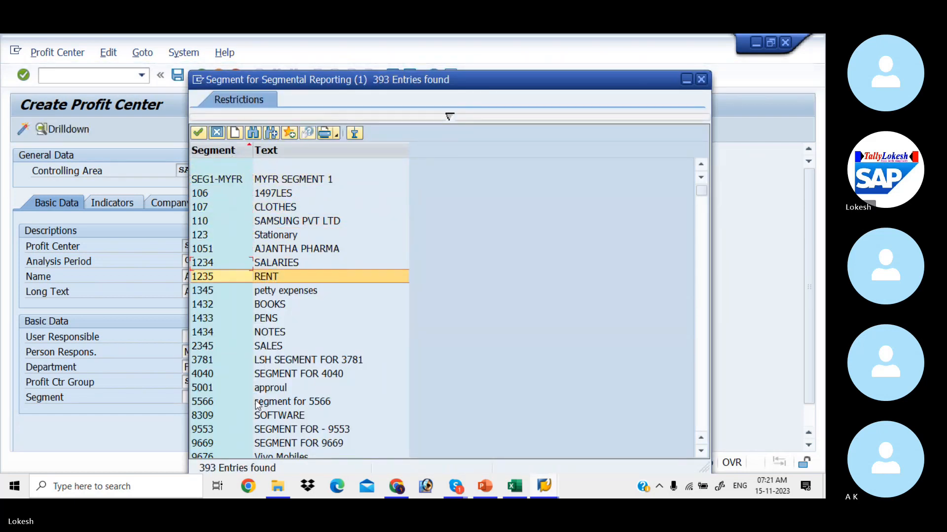
{"action": "key", "text": "Return"}
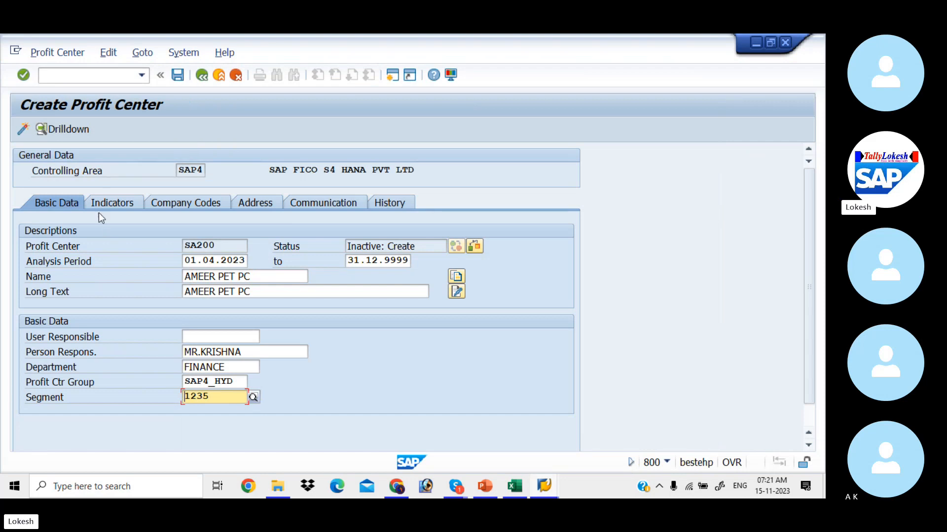
Activate SA200, check the RK NAGAR entry in the Excel notes, and start entering SA300.
{"action": "left_click", "coordinate": [25, 129]}
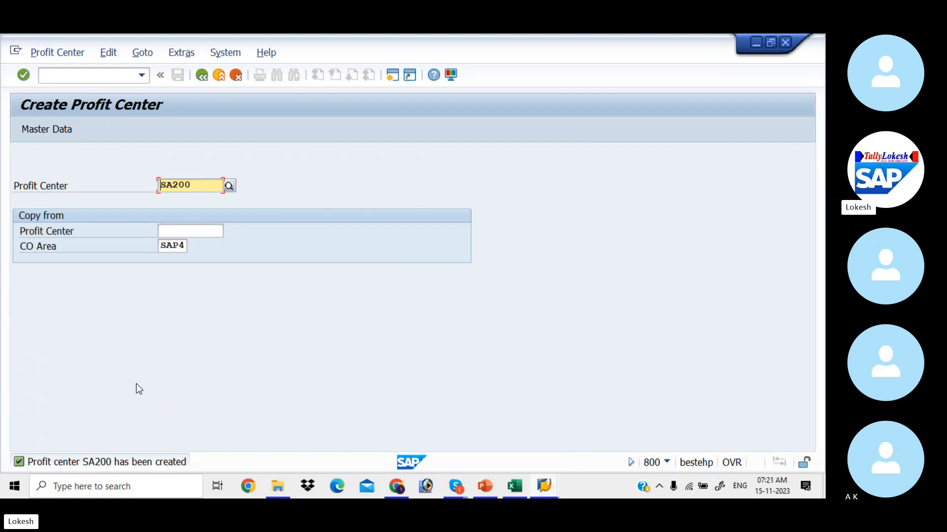
{"action": "key", "text": "alt+Tab"}
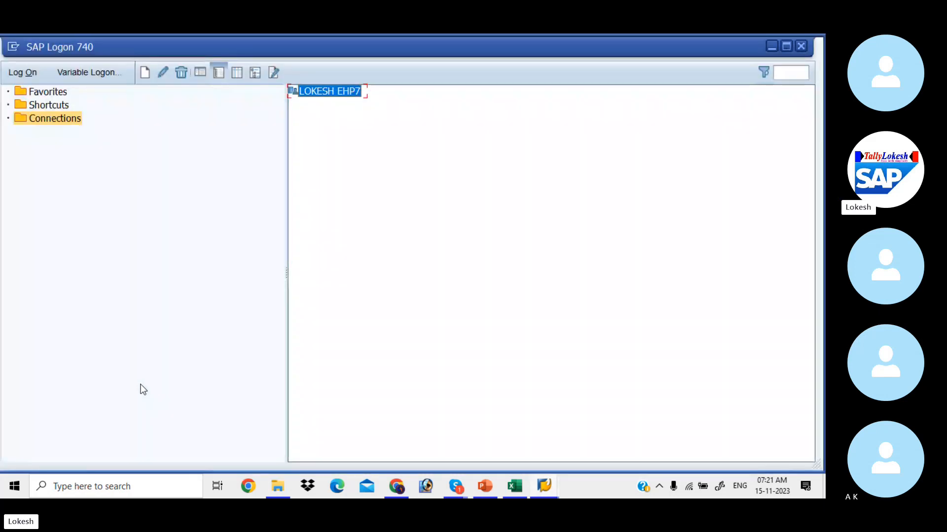
{"action": "key", "text": "alt+Tab"}
{"action": "key", "text": "alt+Tab"}
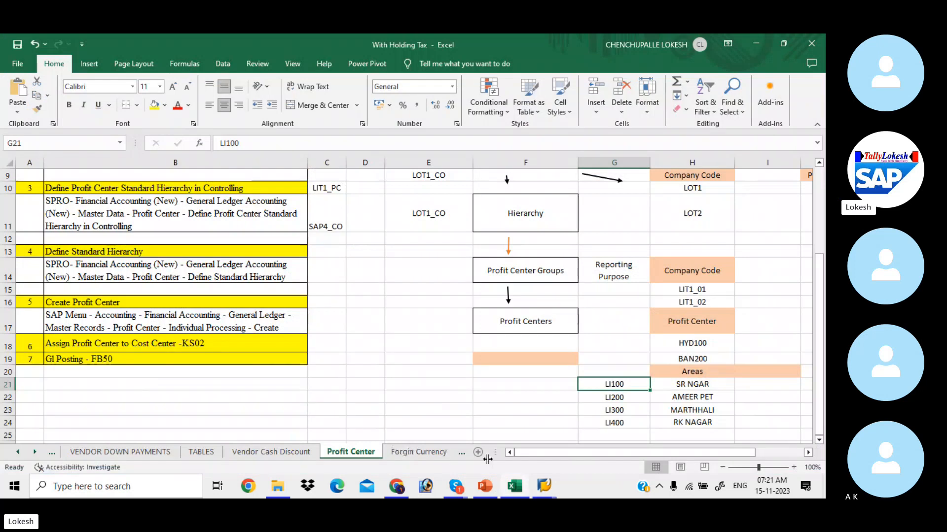
{"action": "left_click", "coordinate": [661, 419]}
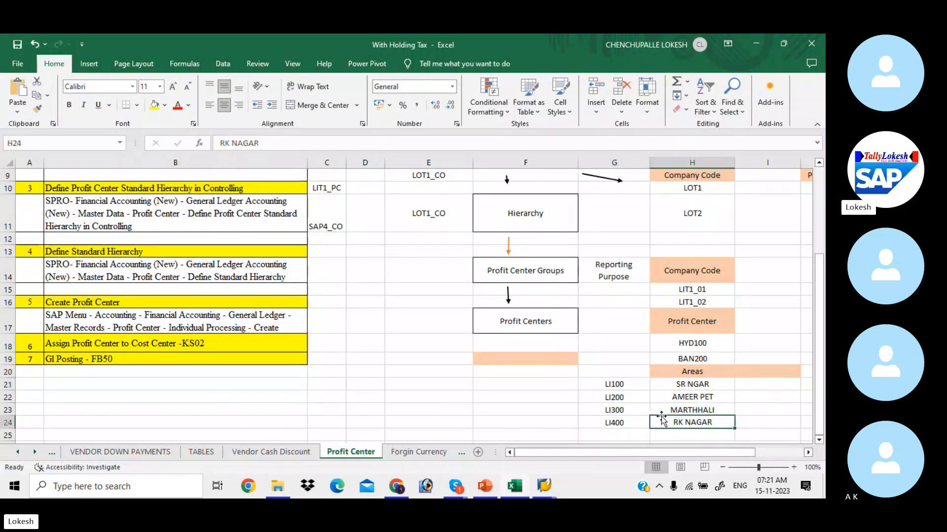
{"action": "key", "text": "alt+Tab"}
{"action": "key", "text": "alt+Tab"}
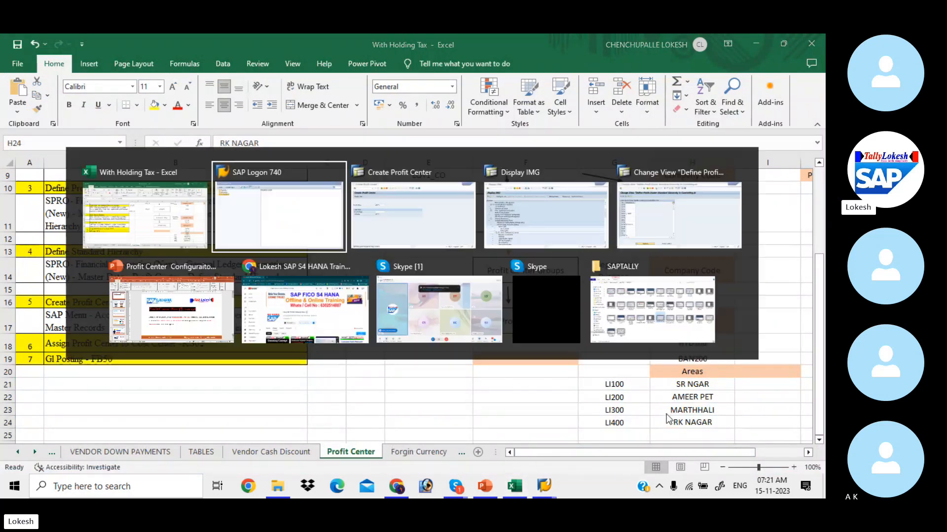
{"action": "type", "text": "A"}
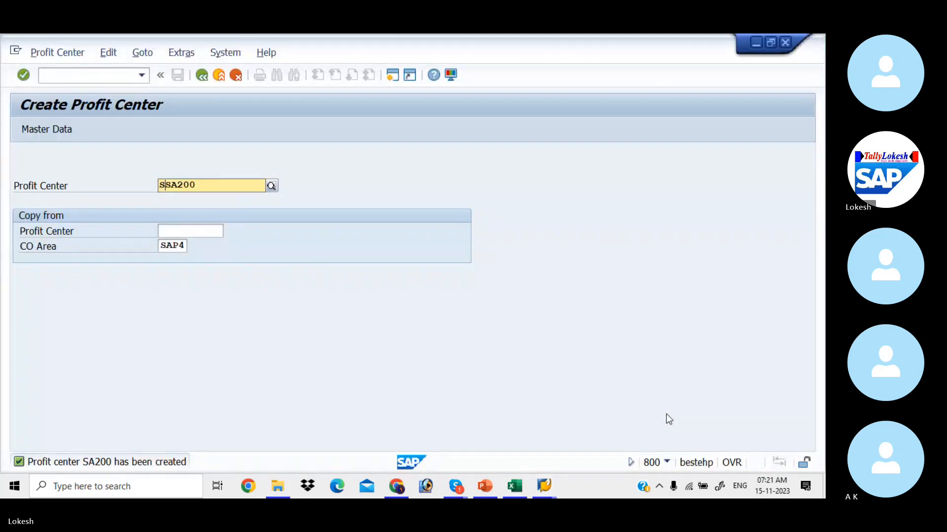
{"action": "type", "text": "3000"}
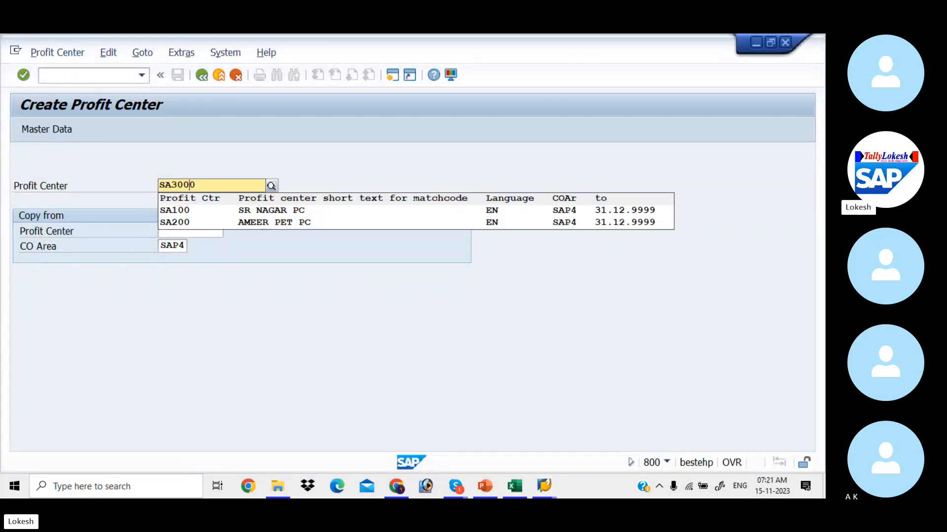
Confirm number SA300, open its master data, and enter MARTHHALI PC as name and long text.
{"action": "key", "text": "Delete"}
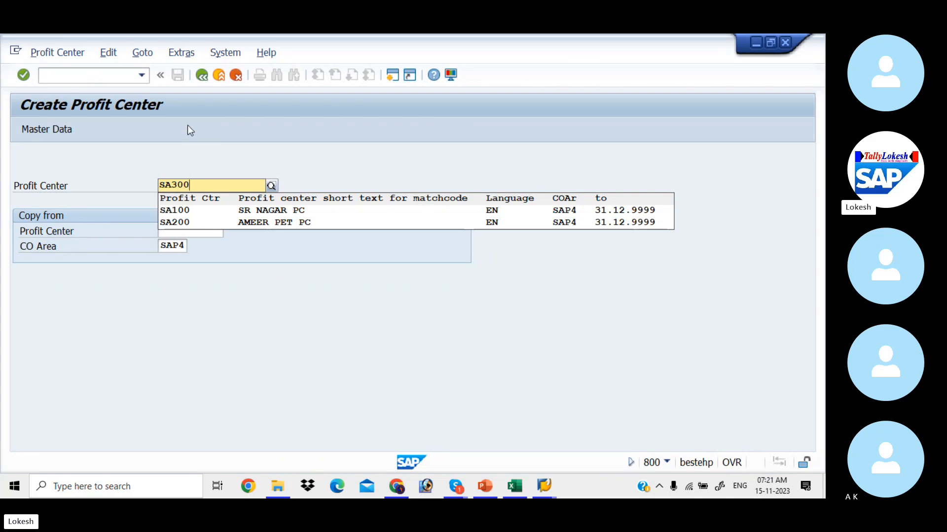
{"action": "left_click", "coordinate": [42, 132]}
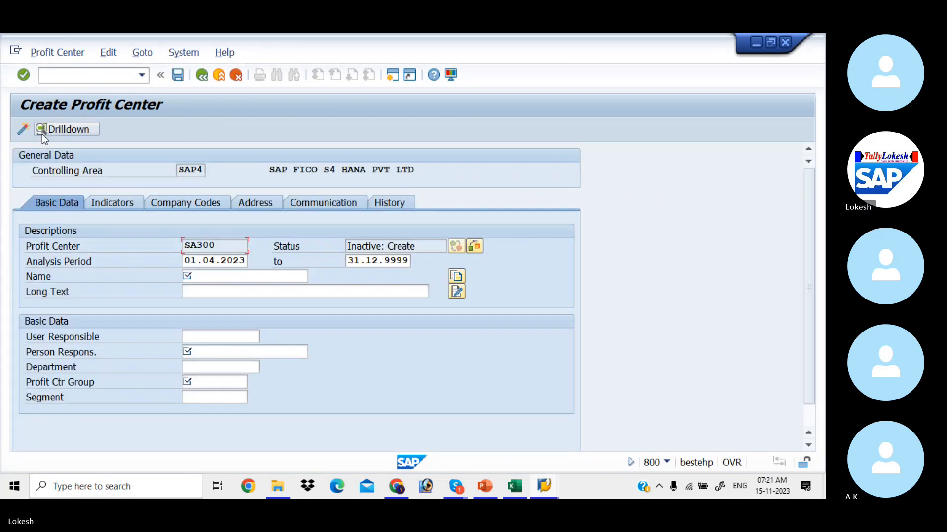
{"action": "left_click", "coordinate": [209, 278]}
{"action": "type", "text": "M"}
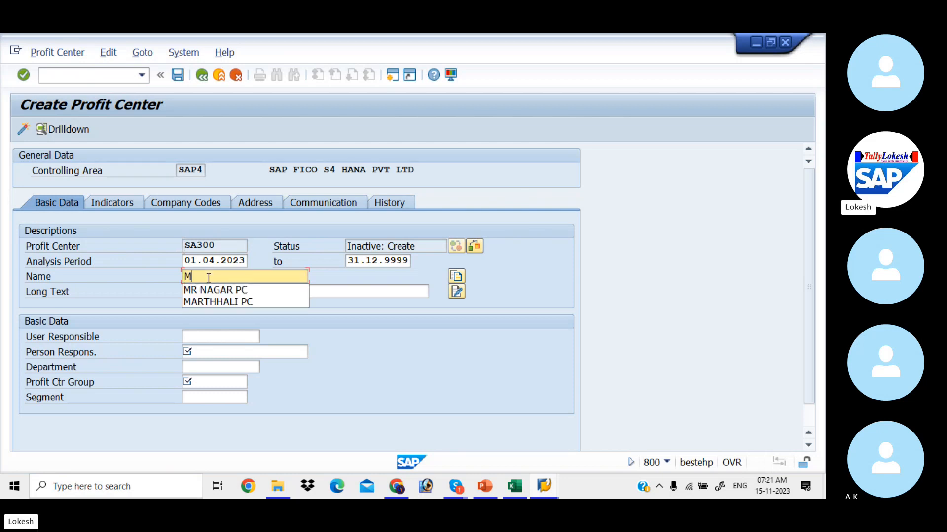
{"action": "key", "text": "Return"}
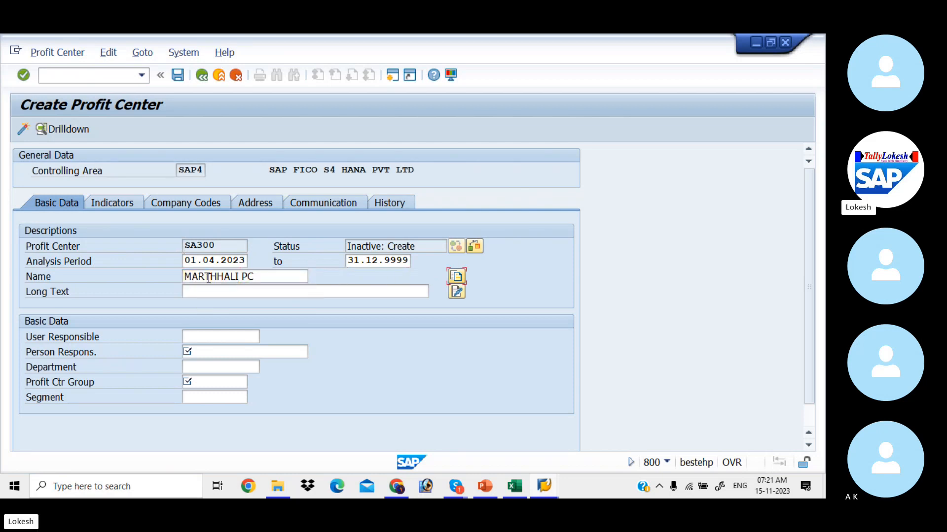
{"action": "key", "text": "Tab"}
{"action": "type", "text": "M"}
{"action": "key", "text": "Down"}
{"action": "key", "text": "Down"}
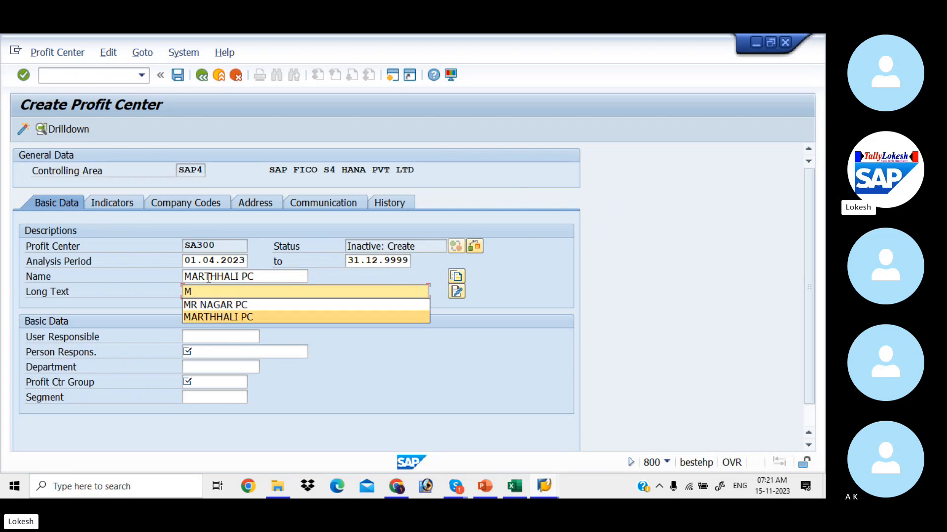
{"action": "key", "text": "Return"}
Fill the person responsible from earlier entries and set department to HR.
{"action": "key", "text": "Tab"}
{"action": "key", "text": "Tab"}
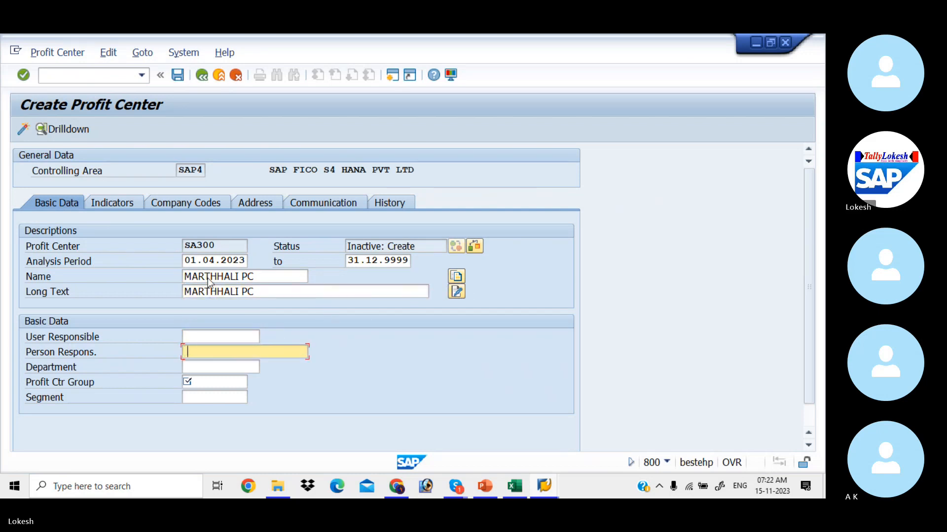
{"action": "key", "text": "Down"}
{"action": "key", "text": "Down"}
{"action": "key", "text": "Down"}
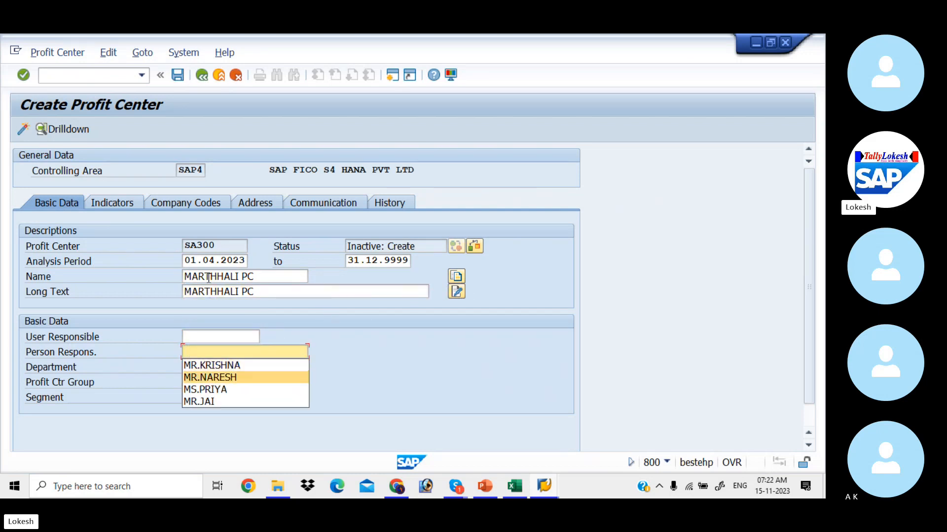
{"action": "key", "text": "Return"}
{"action": "key", "text": "Tab"}
{"action": "key", "text": "Down"}
{"action": "key", "text": "Down"}
{"action": "key", "text": "Down"}
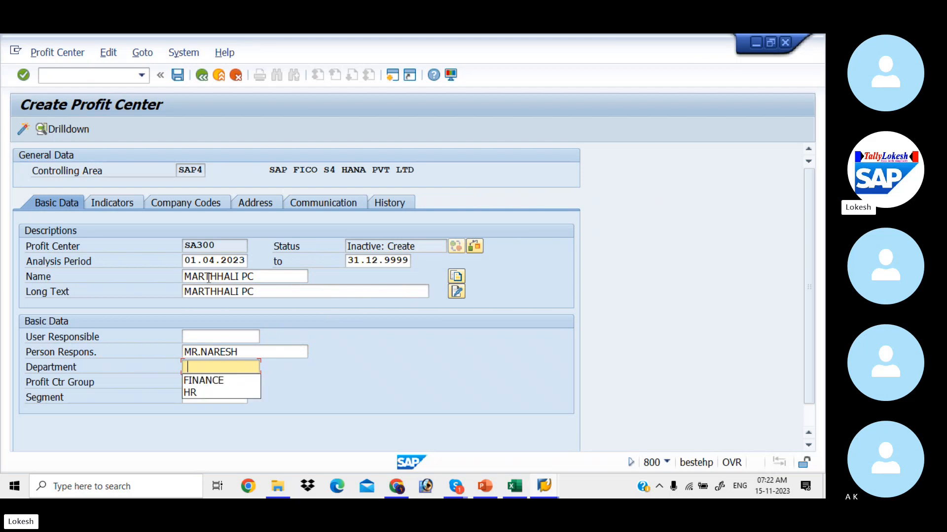
{"action": "key", "text": "Return"}
{"action": "key", "text": "Tab"}
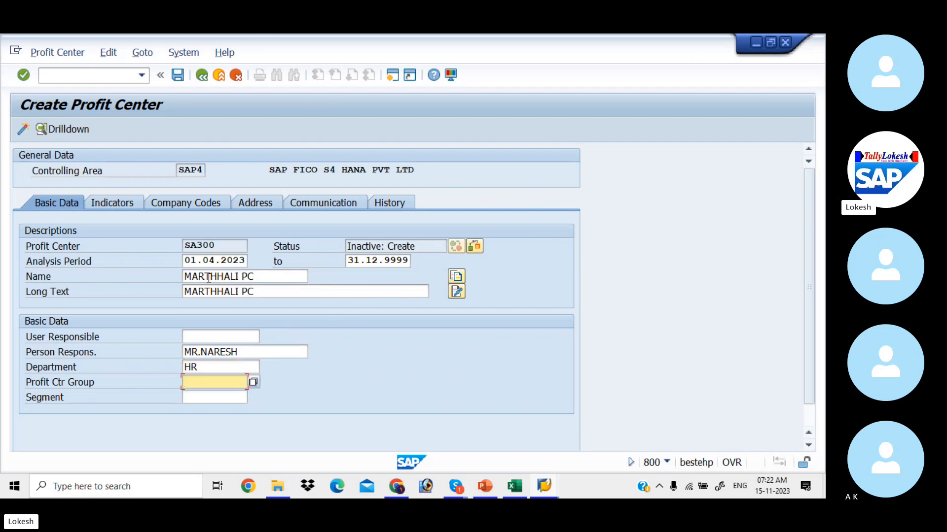
Assign group SAP4_BAG and segment 1234, then activate profit center SA300.
{"action": "left_click", "coordinate": [254, 382]}
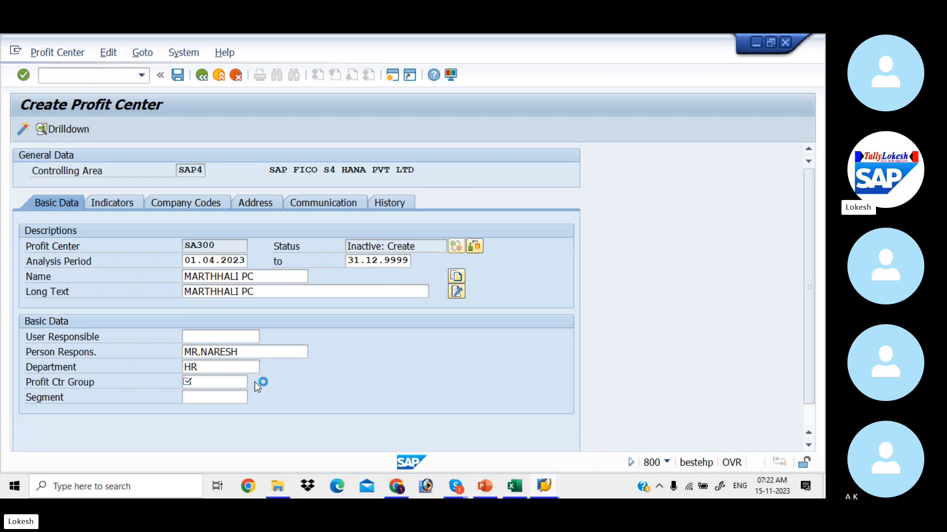
{"action": "key", "text": "Down"}
{"action": "key", "text": "Down"}
{"action": "key", "text": "Down"}
{"action": "key", "text": "Down"}
{"action": "key", "text": "Down"}
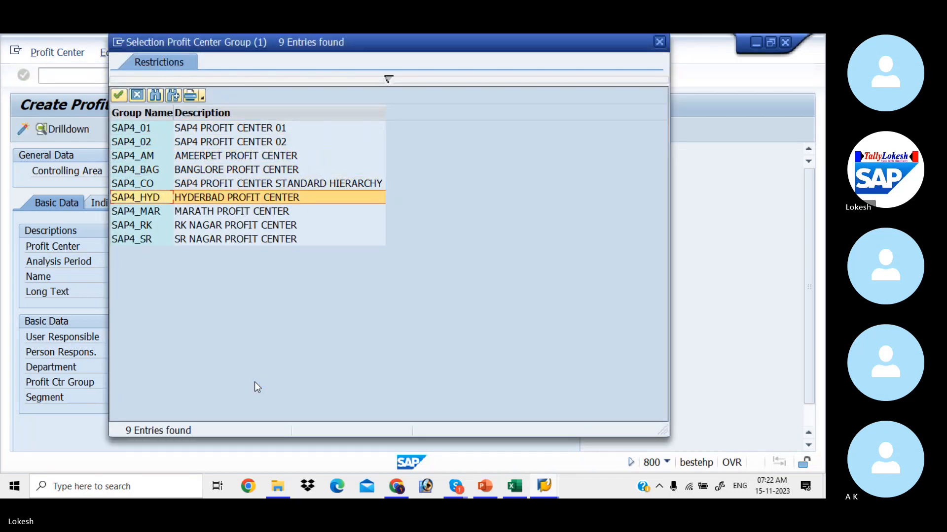
{"action": "key", "text": "Up"}
{"action": "key", "text": "Up"}
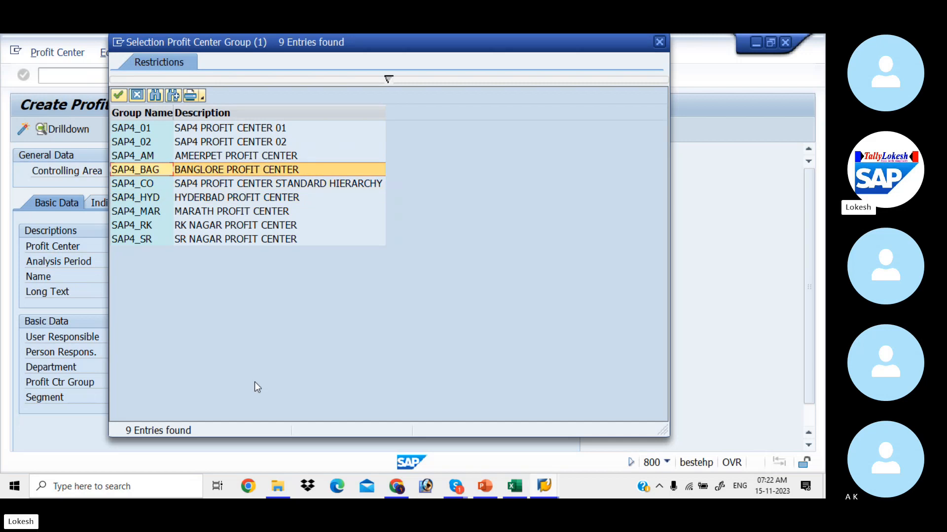
{"action": "key", "text": "Return"}
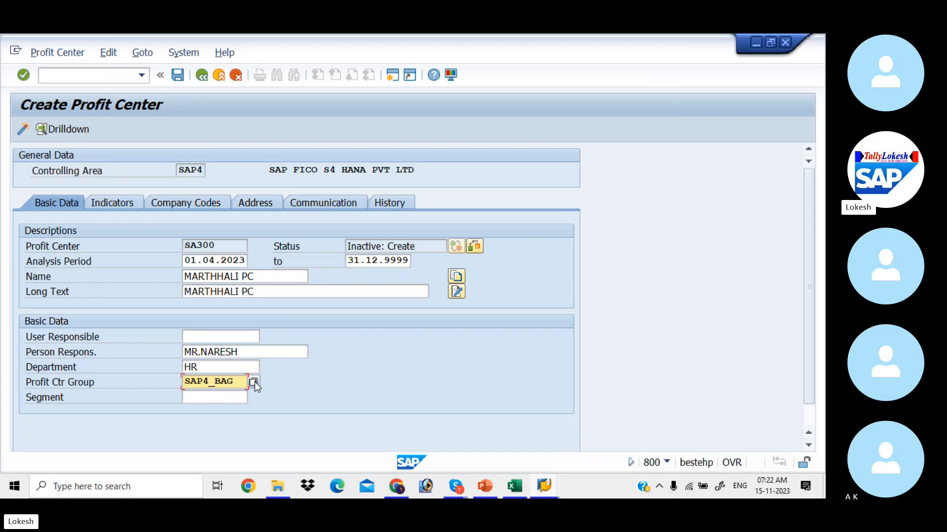
{"action": "key", "text": "Tab"}
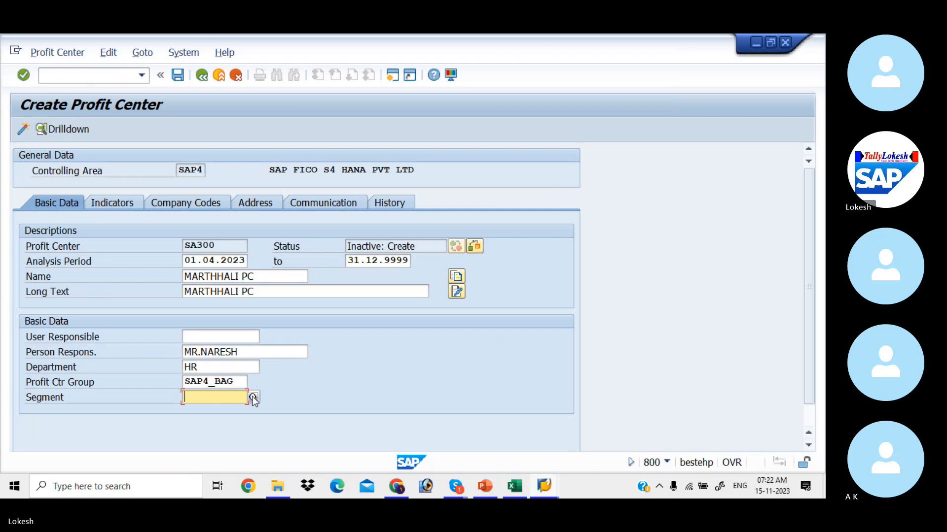
{"action": "left_click", "coordinate": [253, 397]}
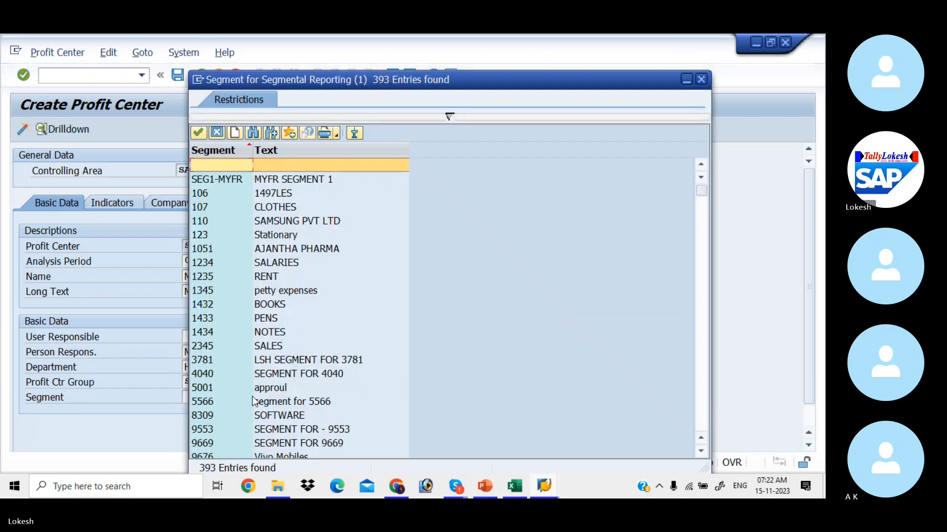
{"action": "key", "text": "Down"}
{"action": "key", "text": "Down"}
{"action": "key", "text": "Down"}
{"action": "key", "text": "Down"}
{"action": "key", "text": "Down"}
{"action": "key", "text": "Down"}
{"action": "key", "text": "Down"}
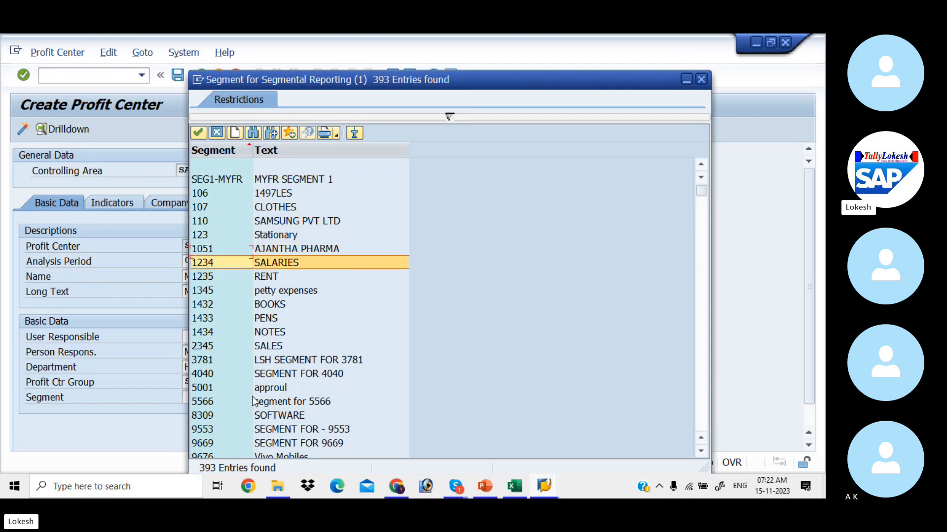
{"action": "key", "text": "Return"}
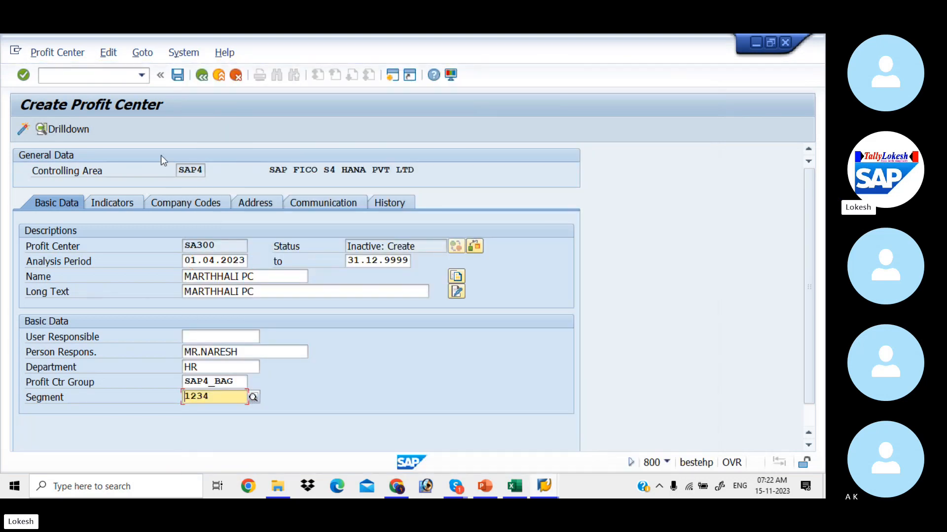
{"action": "left_click", "coordinate": [22, 129]}
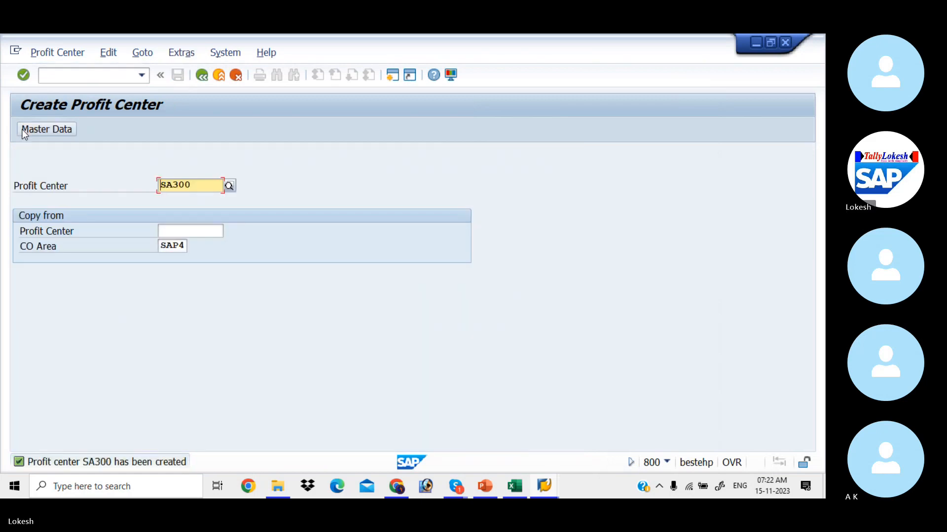
Change the profit center number to SA400 and open its master data.
{"action": "left_click", "coordinate": [196, 186]}
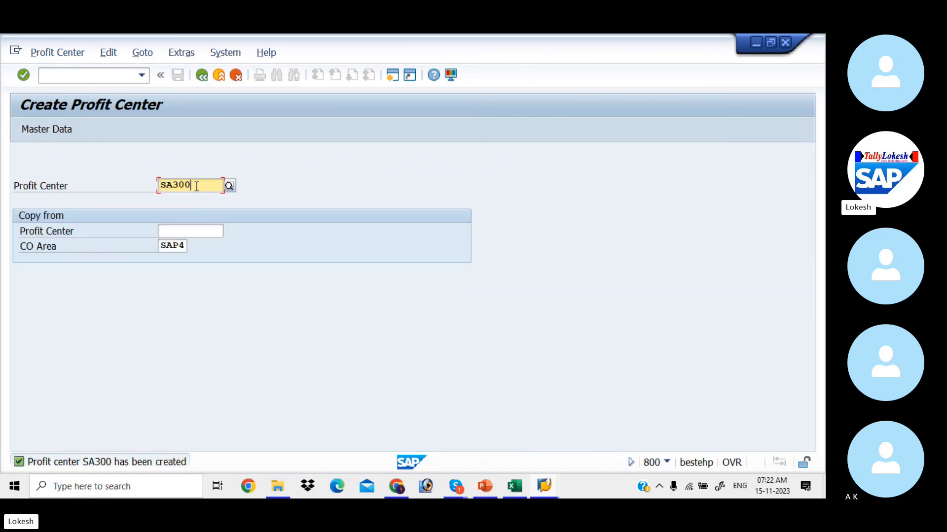
{"action": "key", "text": "BackSpace"}
{"action": "key", "text": "BackSpace"}
{"action": "key", "text": "BackSpace"}
{"action": "type", "text": "400"}
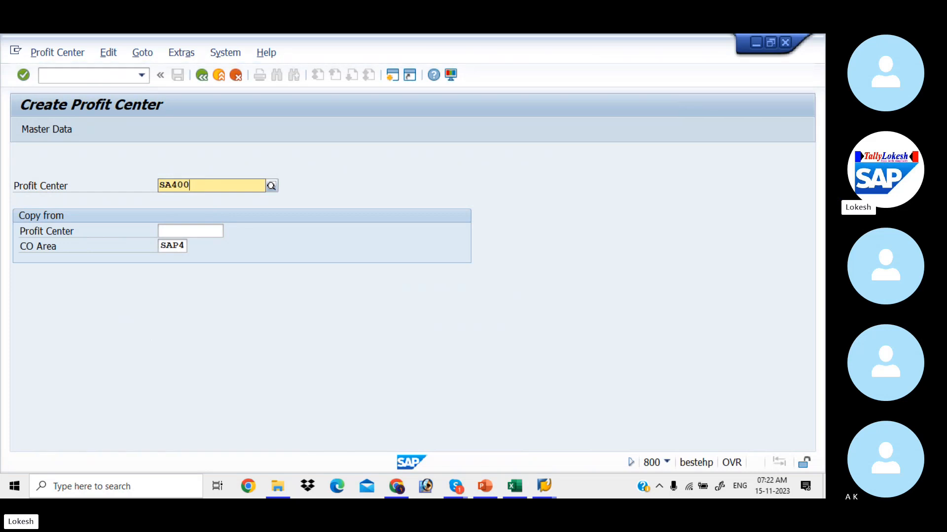
{"action": "key", "text": "Tab"}
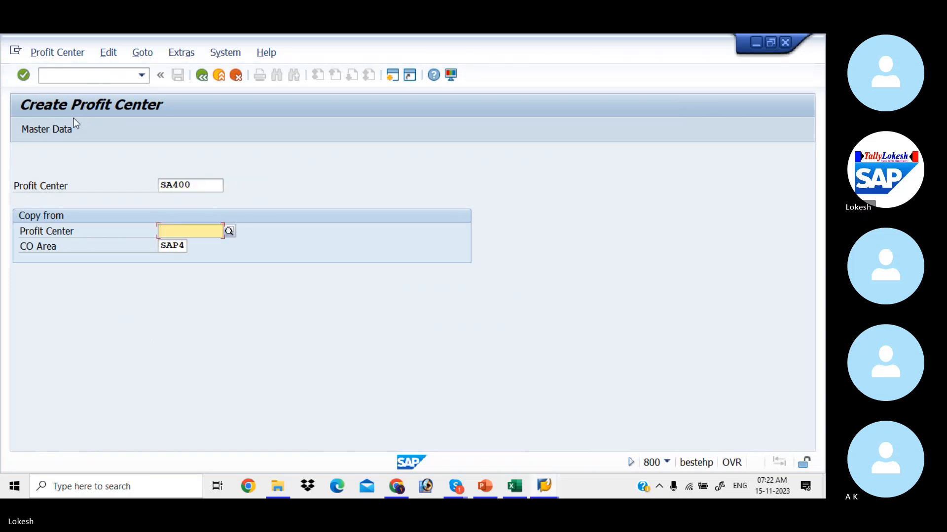
{"action": "left_click", "coordinate": [60, 131]}
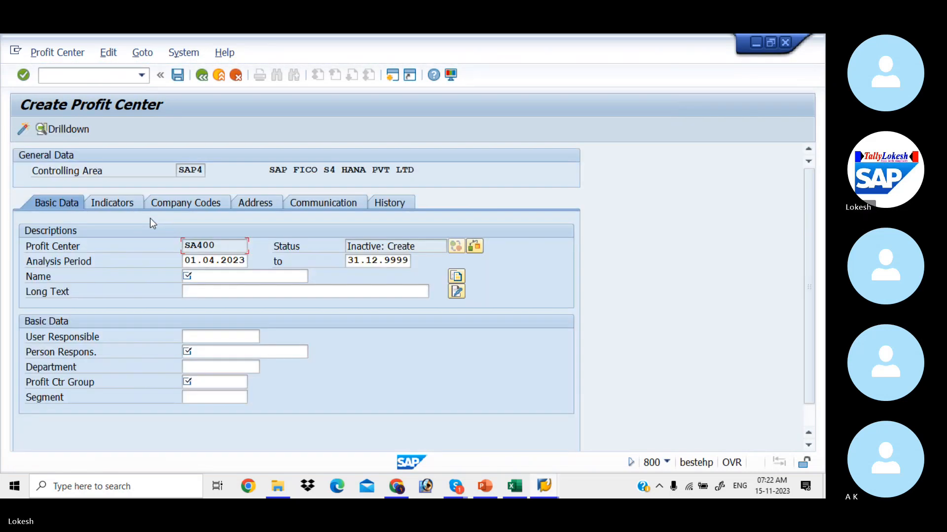
Fill in long text RK NAGAR PC, the person responsible, and department HR.
{"action": "left_click", "coordinate": [211, 287]}
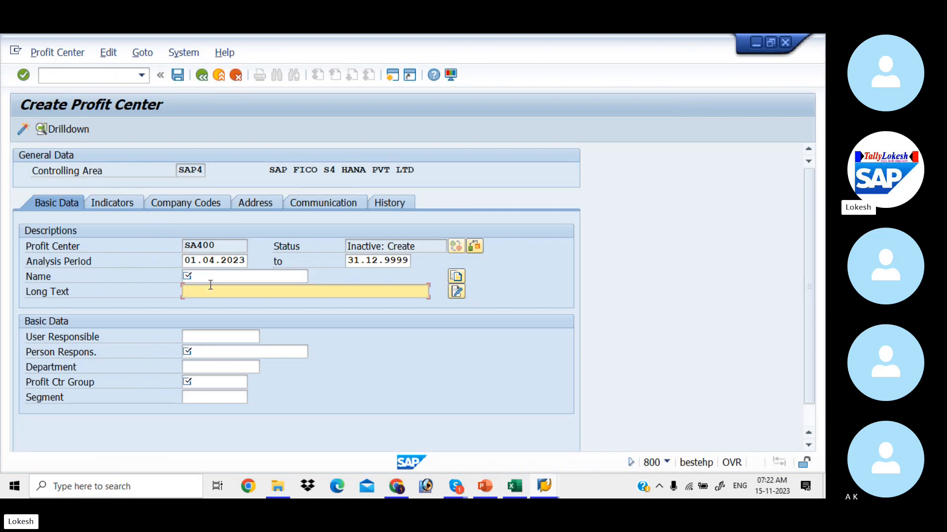
{"action": "type", "text": "R"}
{"action": "key", "text": "Down"}
{"action": "key", "text": "Return"}
{"action": "key", "text": "Tab"}
{"action": "key", "text": "Tab"}
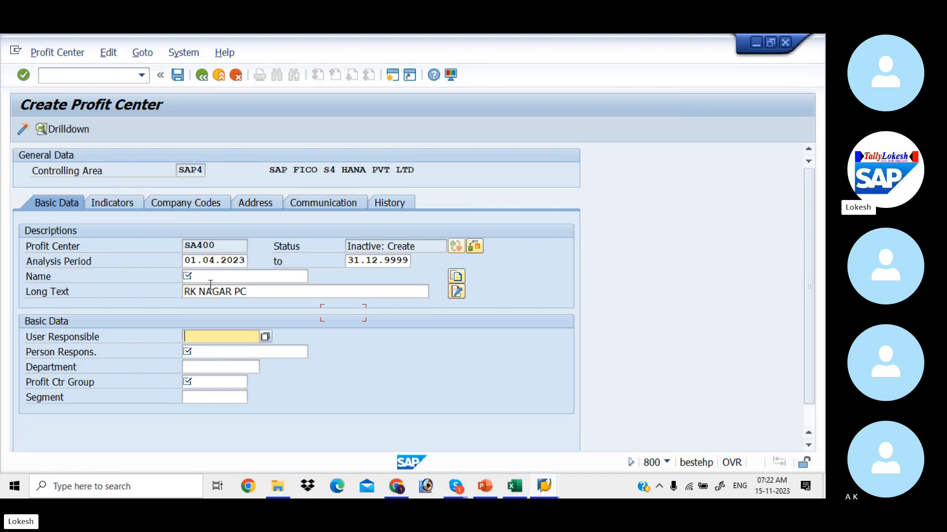
{"action": "key", "text": "Tab"}
{"action": "key", "text": "Down"}
{"action": "key", "text": "Down"}
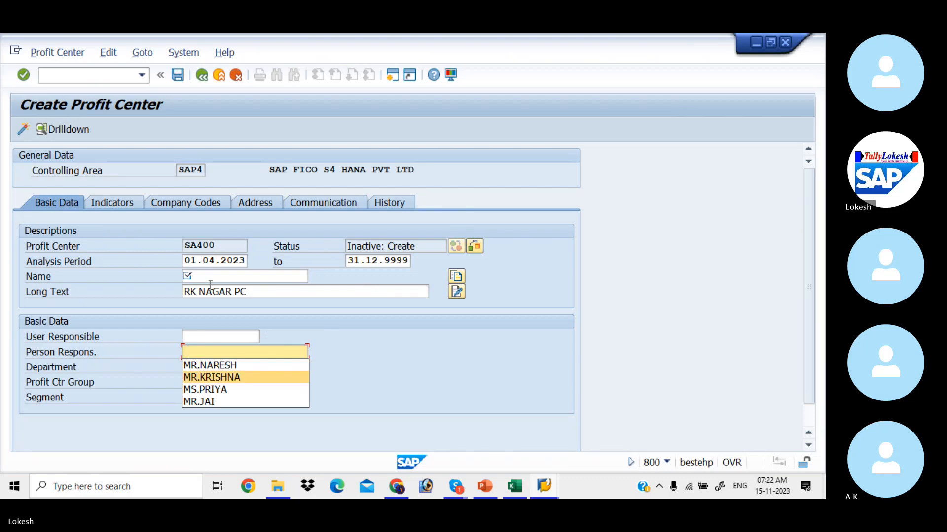
{"action": "key", "text": "Up"}
{"action": "key", "text": "Tab"}
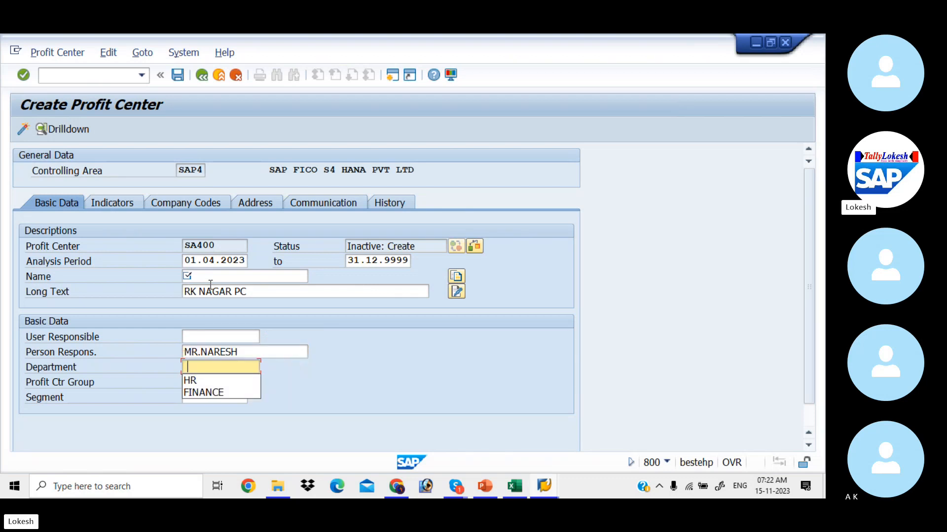
{"action": "key", "text": "Down"}
{"action": "key", "text": "Tab"}
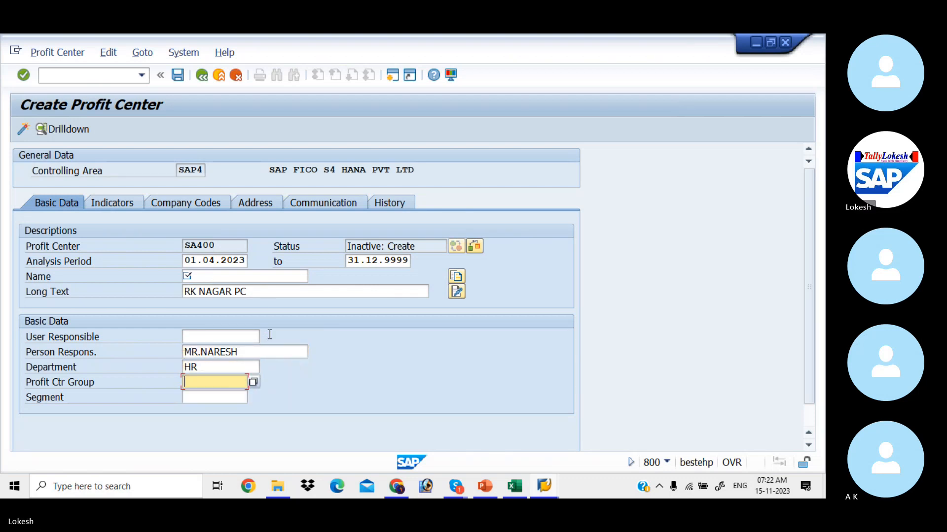
Assign profit center group SAP4_BAG and segment 1234 SALARIES.
{"action": "left_click", "coordinate": [253, 382]}
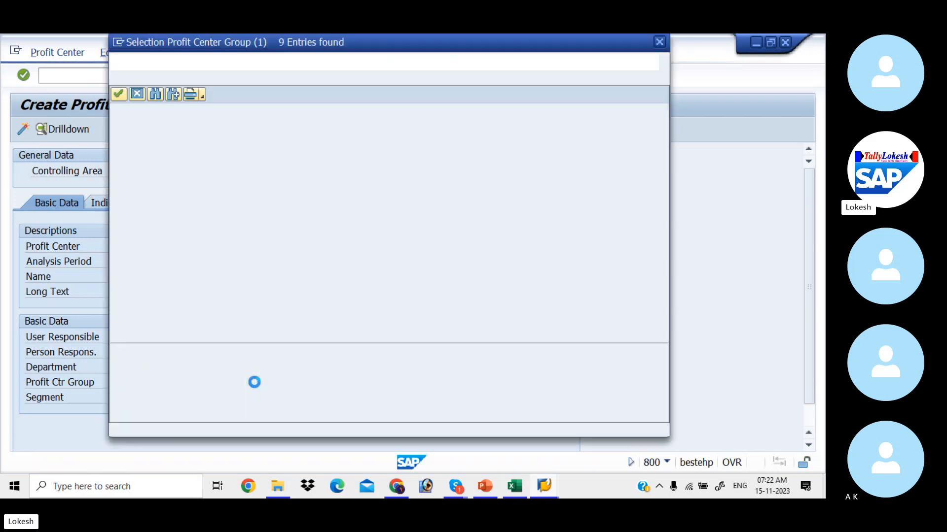
{"action": "key", "text": "Down"}
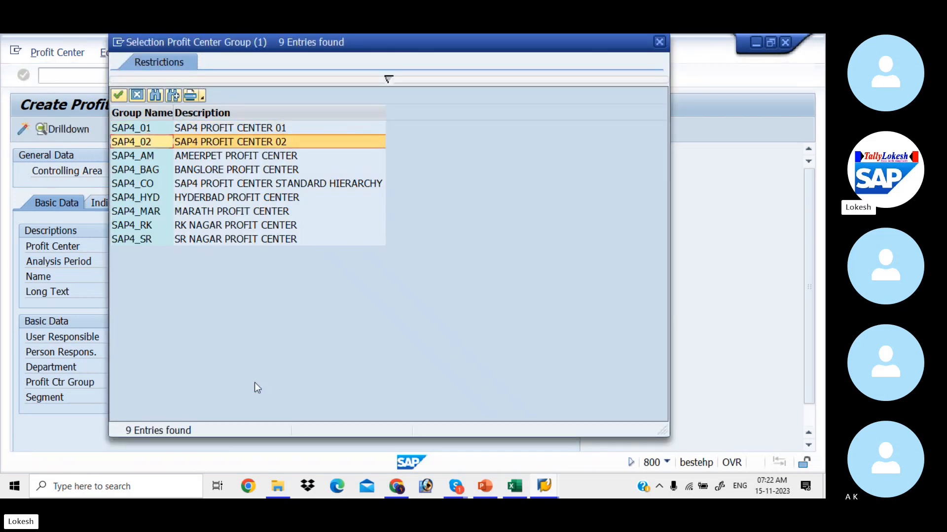
{"action": "key", "text": "Down"}
{"action": "key", "text": "Down"}
{"action": "key", "text": "Escape"}
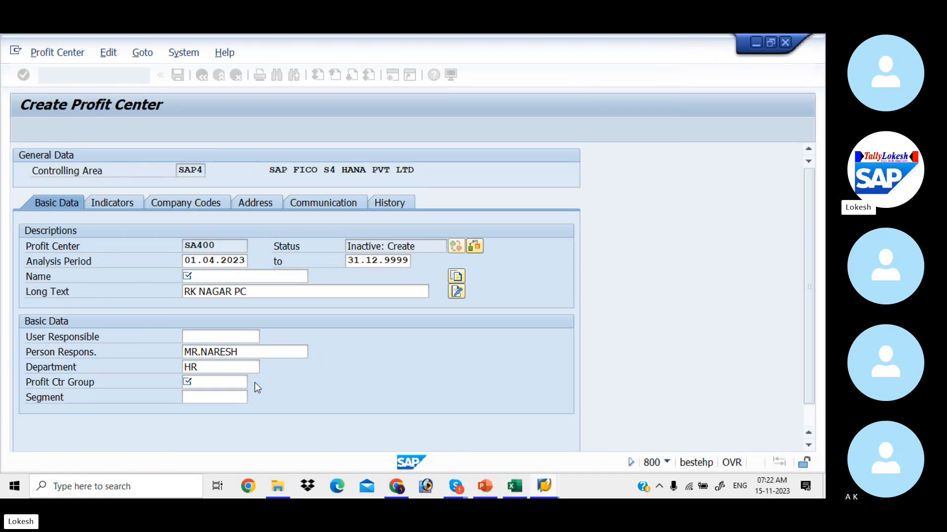
{"action": "key", "text": "Tab"}
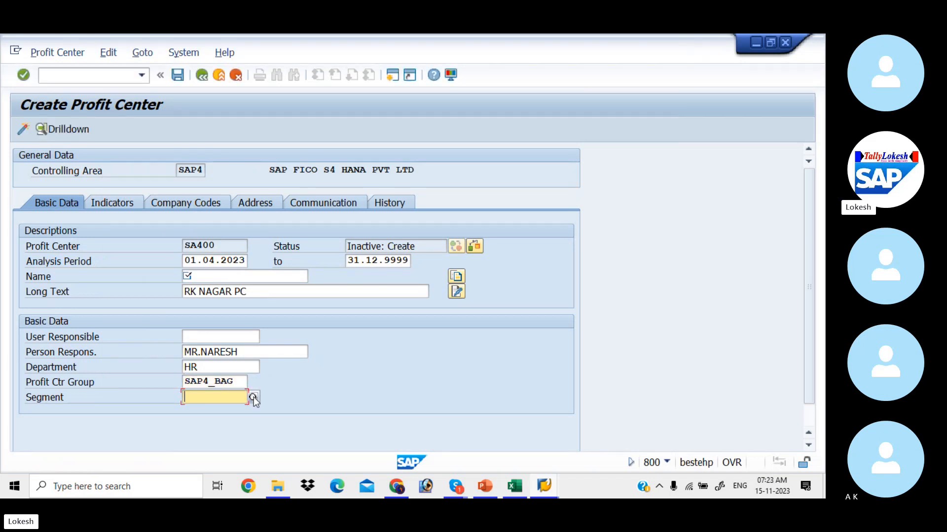
{"action": "left_click", "coordinate": [253, 398]}
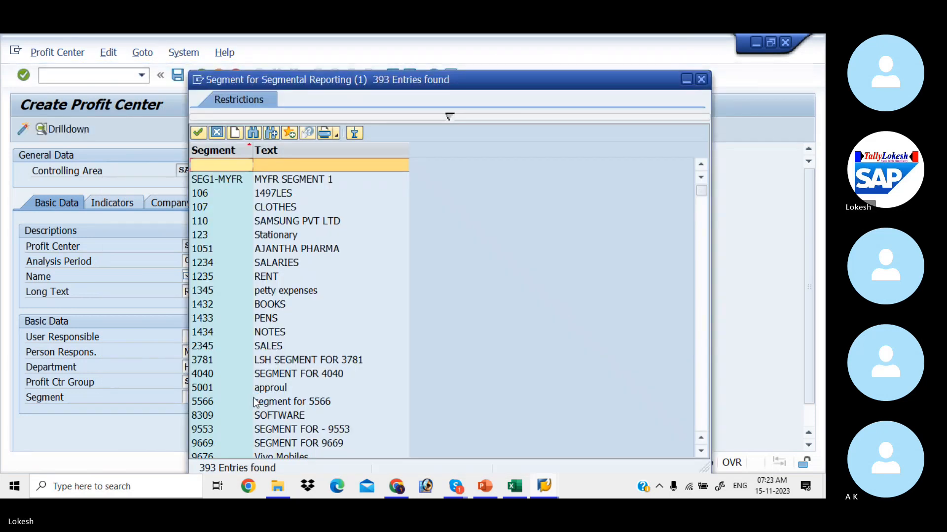
{"action": "key", "text": "Down"}
{"action": "key", "text": "Down"}
{"action": "key", "text": "Down"}
{"action": "key", "text": "Down"}
{"action": "key", "text": "Down"}
{"action": "key", "text": "Down"}
{"action": "key", "text": "Down"}
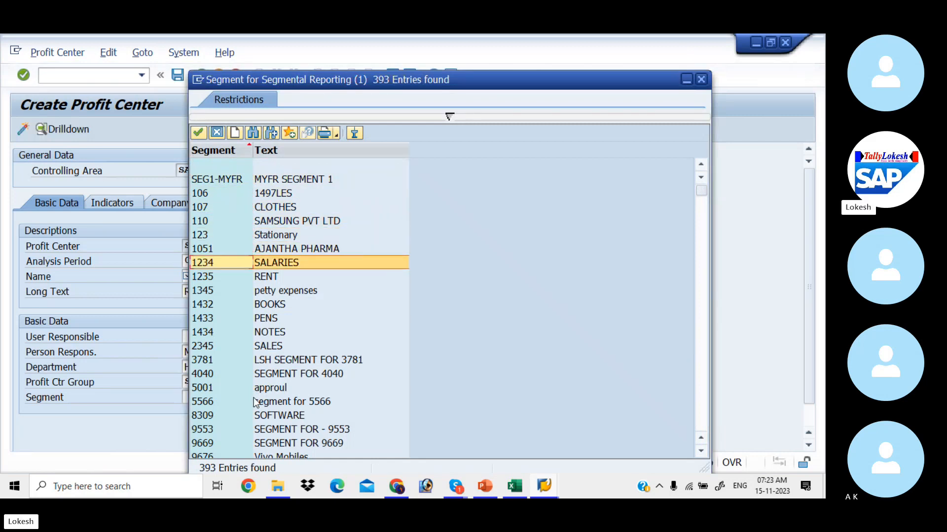
{"action": "key", "text": "Return"}
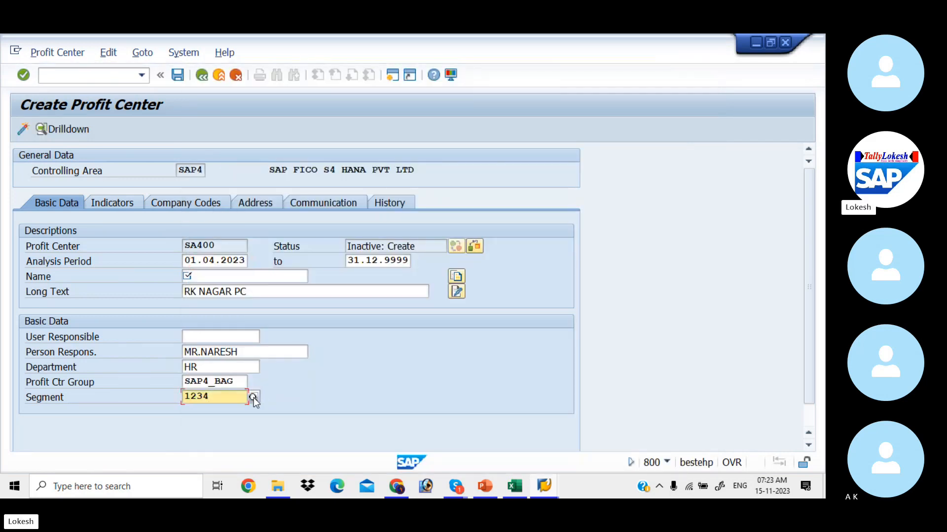
Enter the name RK NAGAR PC and activate profit center SA400.
{"action": "left_click", "coordinate": [23, 129]}
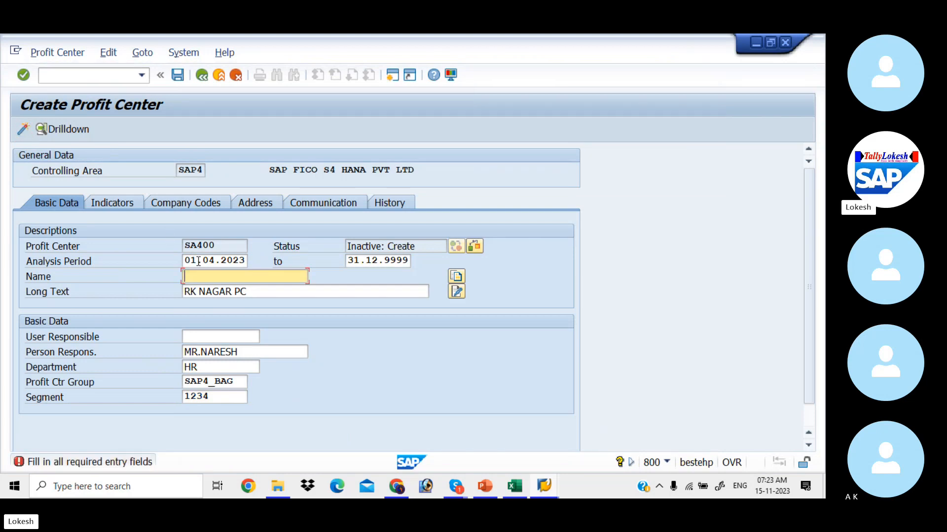
{"action": "type", "text": "RK NAGAR PC"}
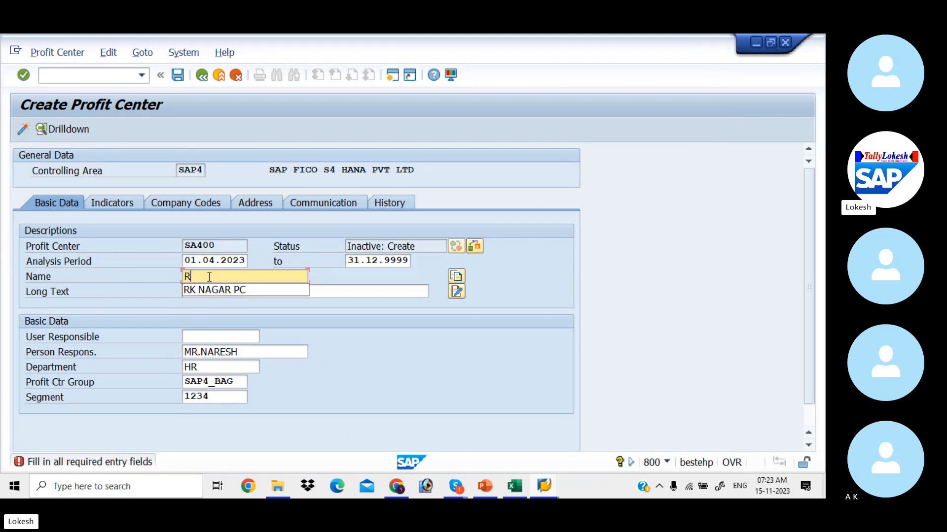
{"action": "key", "text": "Return"}
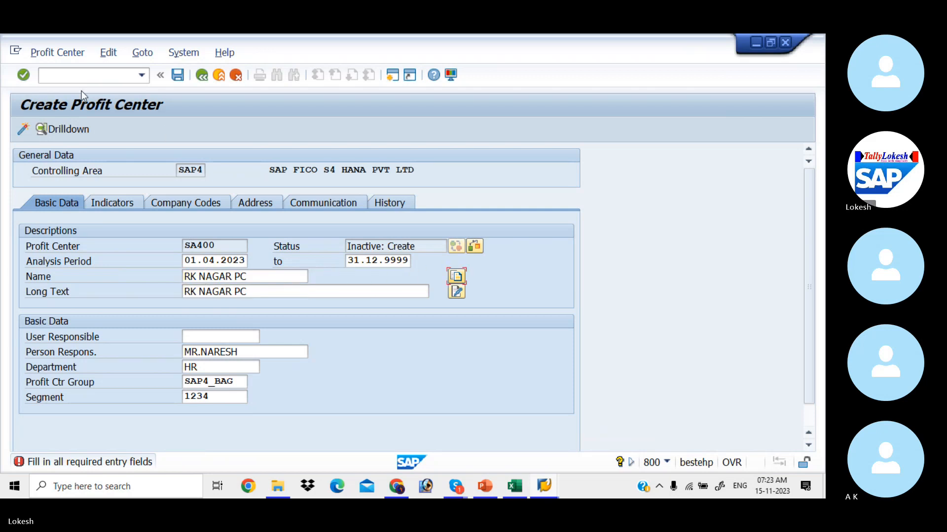
{"action": "left_click", "coordinate": [20, 131]}
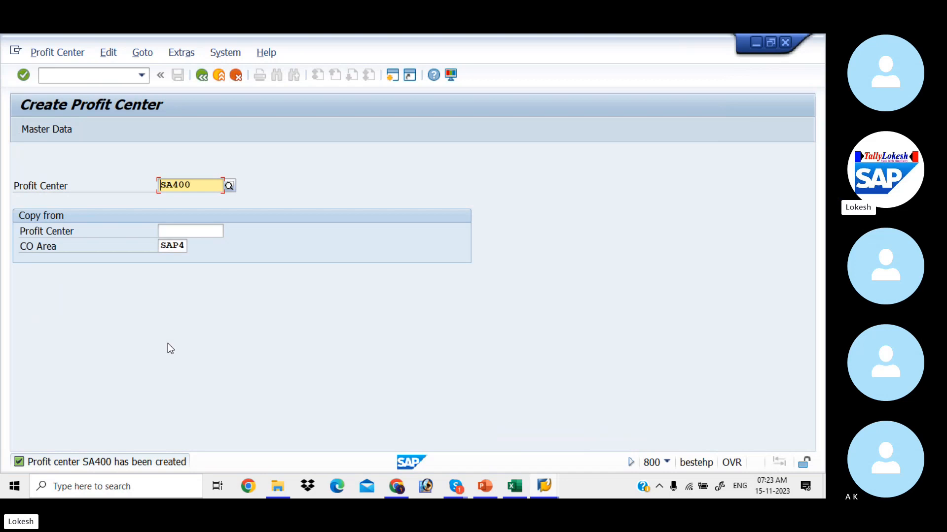
{"action": "key", "text": "alt+Tab"}
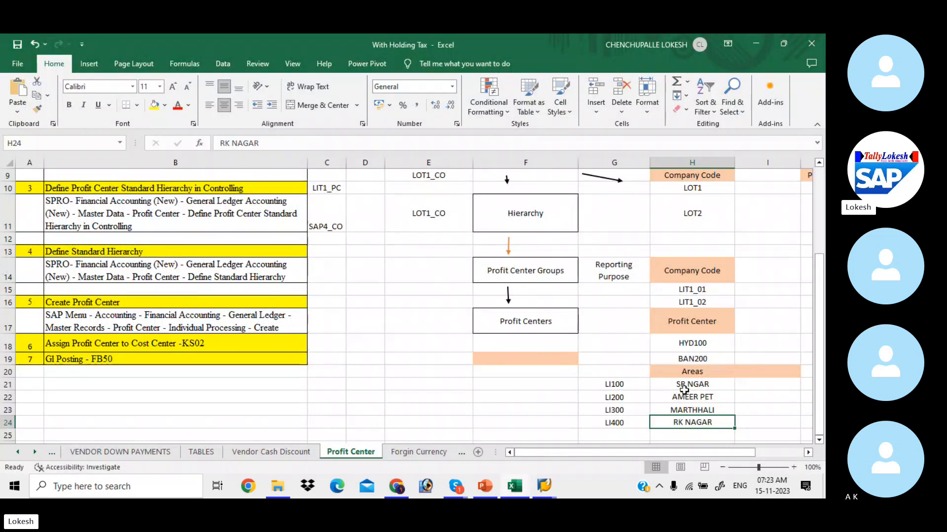
{"action": "left_click_drag", "start_coordinate": [683, 390], "coordinate": [690, 419]}
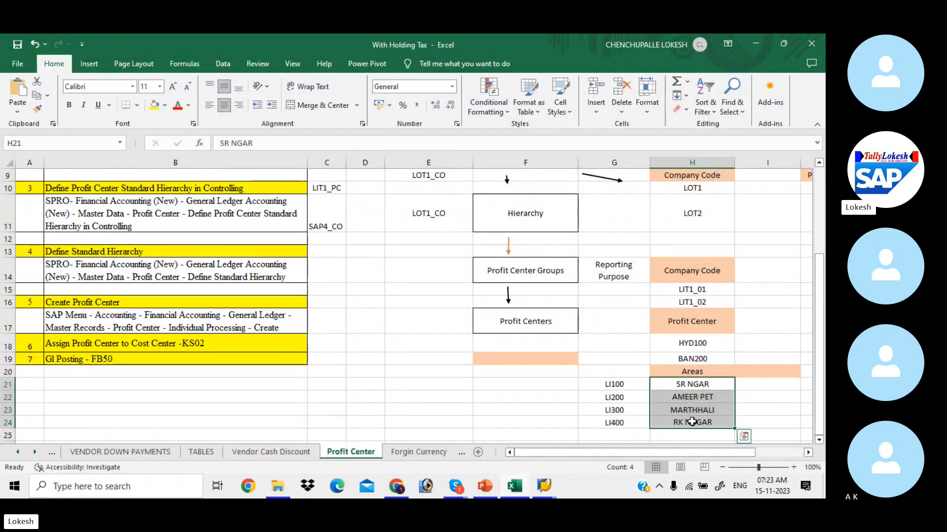
{"action": "left_click", "coordinate": [681, 329]}
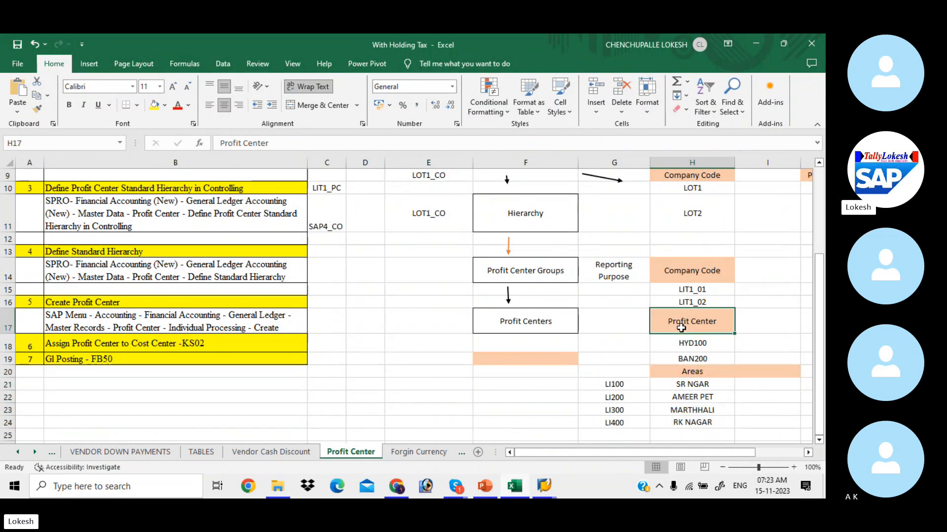
{"action": "left_click", "coordinate": [675, 343]}
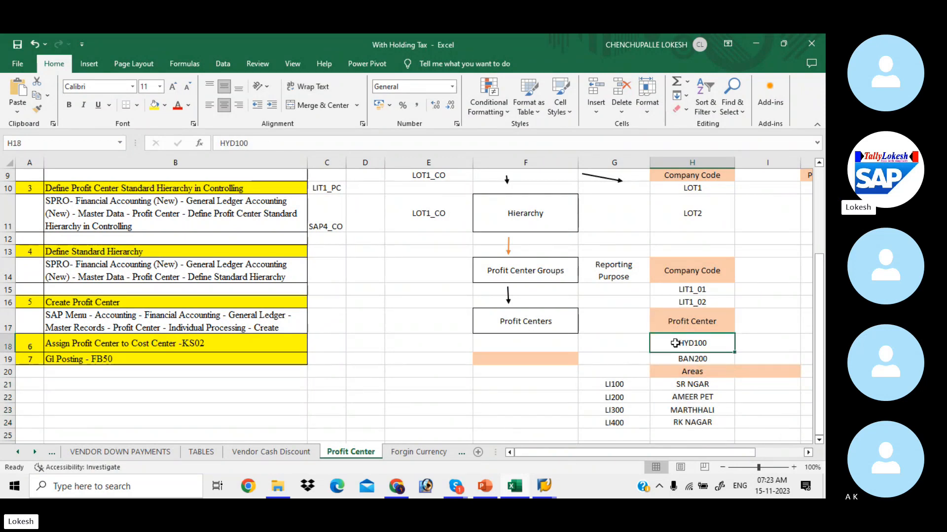
{"action": "left_click", "coordinate": [680, 360]}
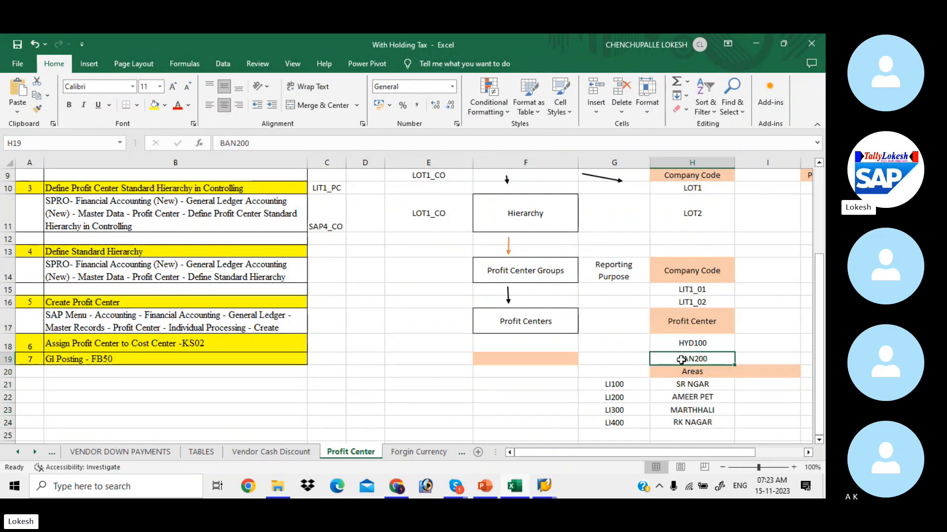
{"action": "left_click", "coordinate": [383, 362]}
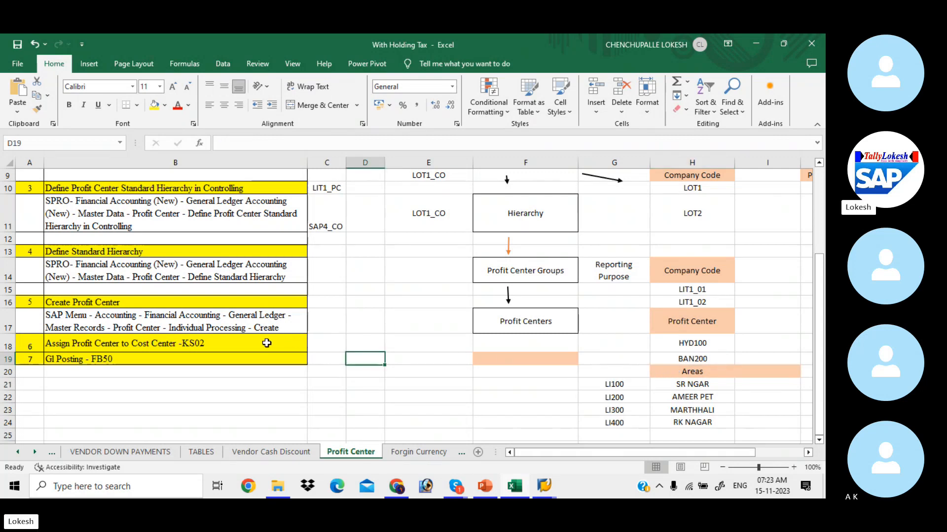
{"action": "key", "text": "alt+Tab"}
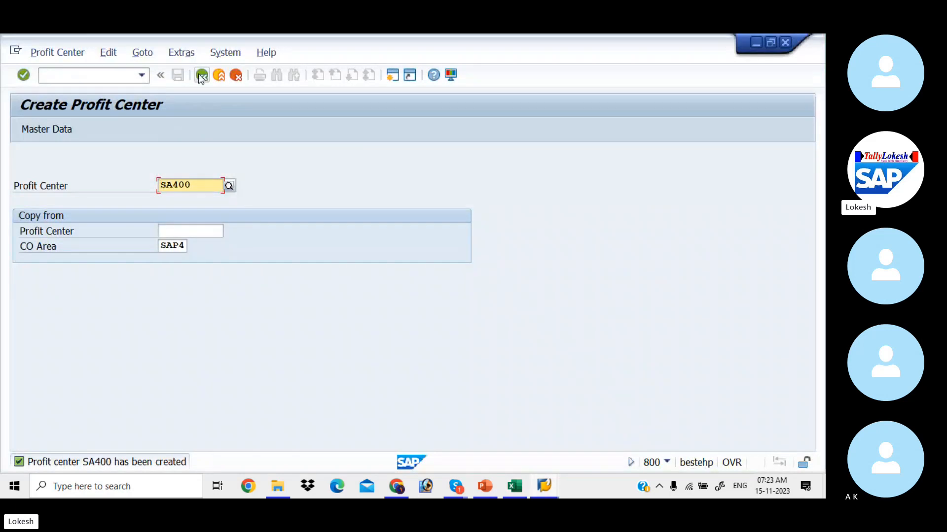
Open profit center SA100 in Change Profit Center (KE52).
{"action": "left_click", "coordinate": [201, 75]}
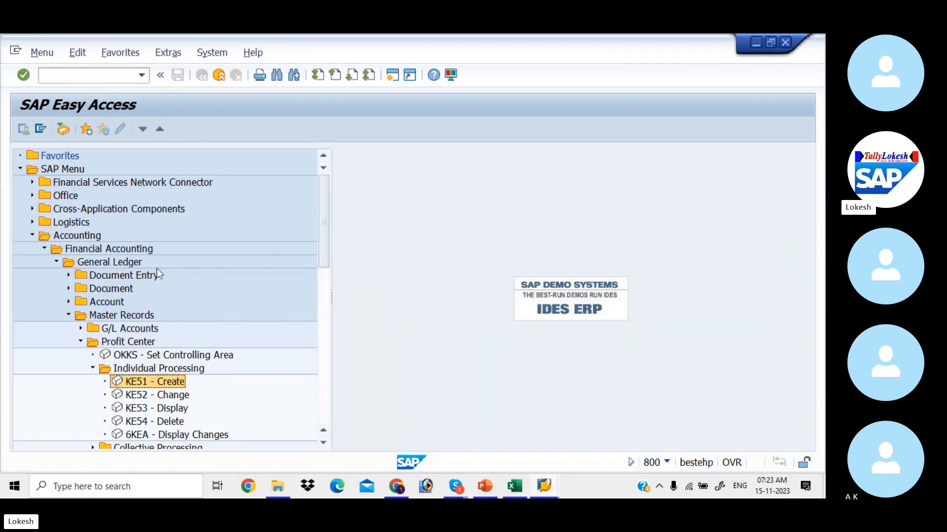
{"action": "double_click", "coordinate": [137, 397]}
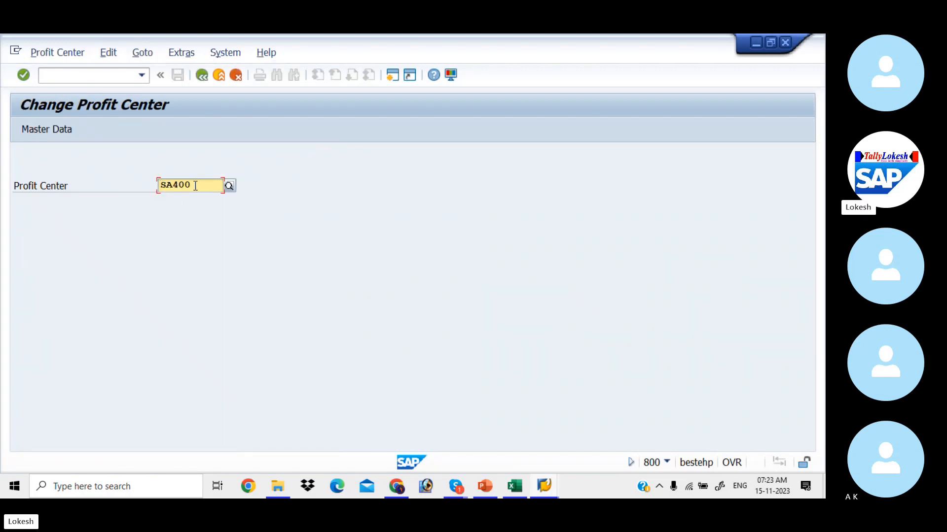
{"action": "left_click", "coordinate": [196, 185]}
{"action": "key", "text": "BackSpace"}
{"action": "key", "text": "BackSpace"}
{"action": "key", "text": "BackSpace"}
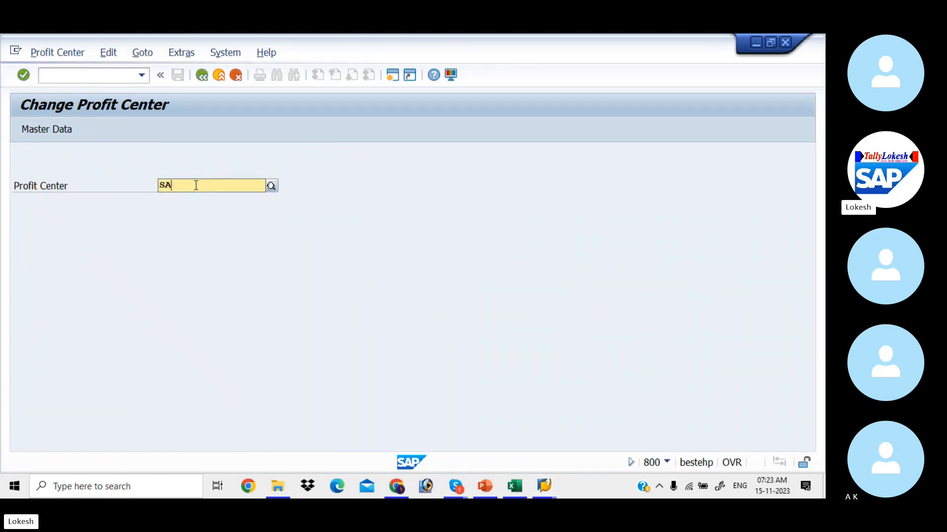
{"action": "type", "text": "100"}
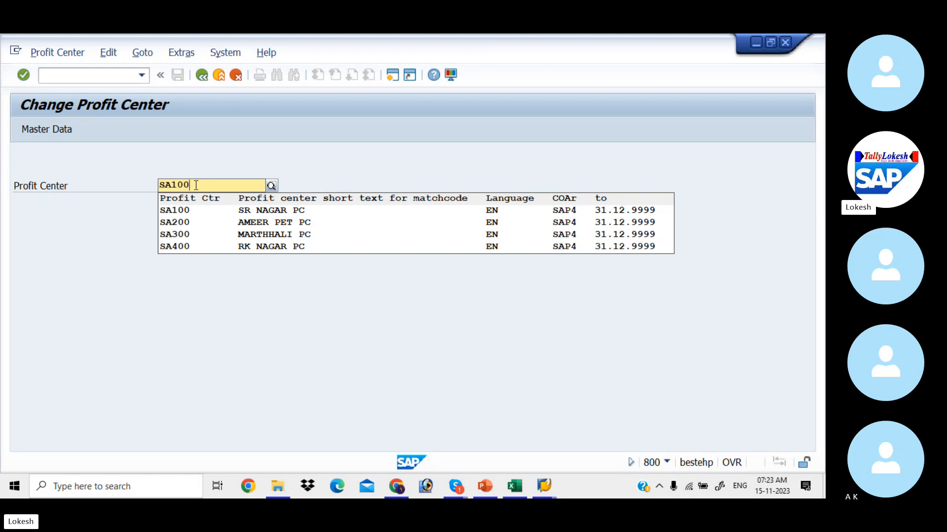
{"action": "key", "text": "Return"}
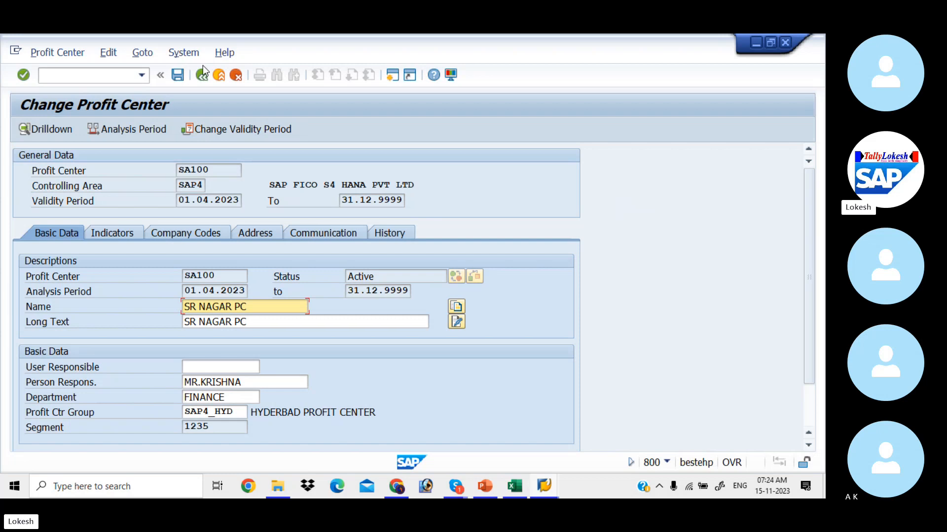
Review SA100 against the Excel workbook and return to SAP Easy Access.
{"action": "key", "text": "alt+Tab"}
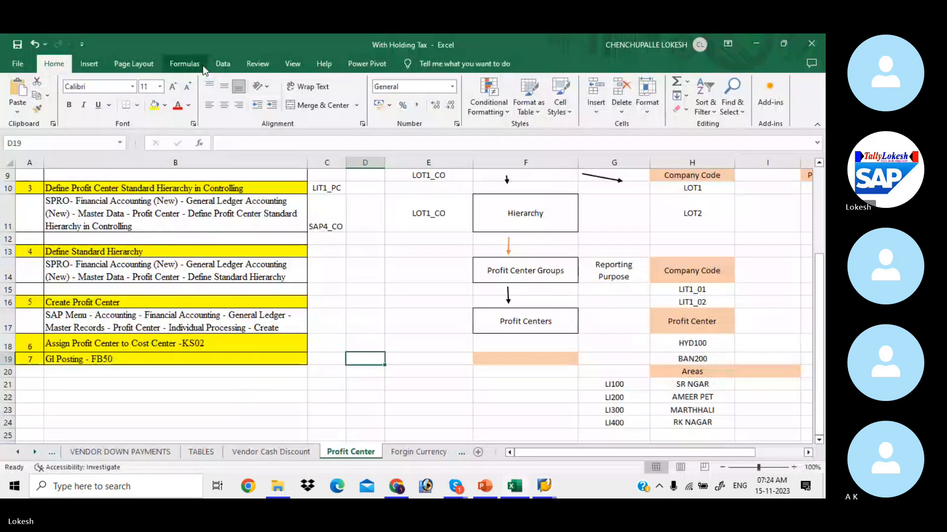
{"action": "key", "text": "alt+Tab"}
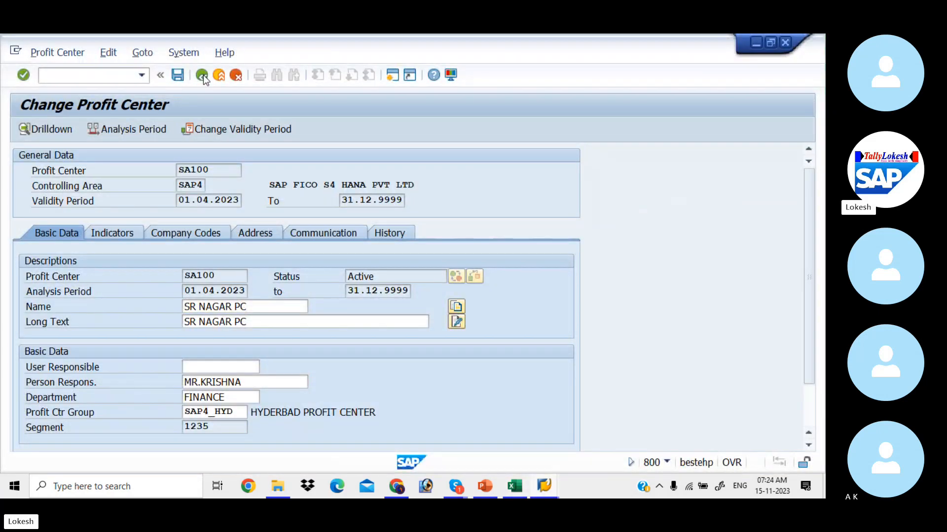
{"action": "left_click", "coordinate": [202, 75]}
{"action": "left_click", "coordinate": [203, 75]}
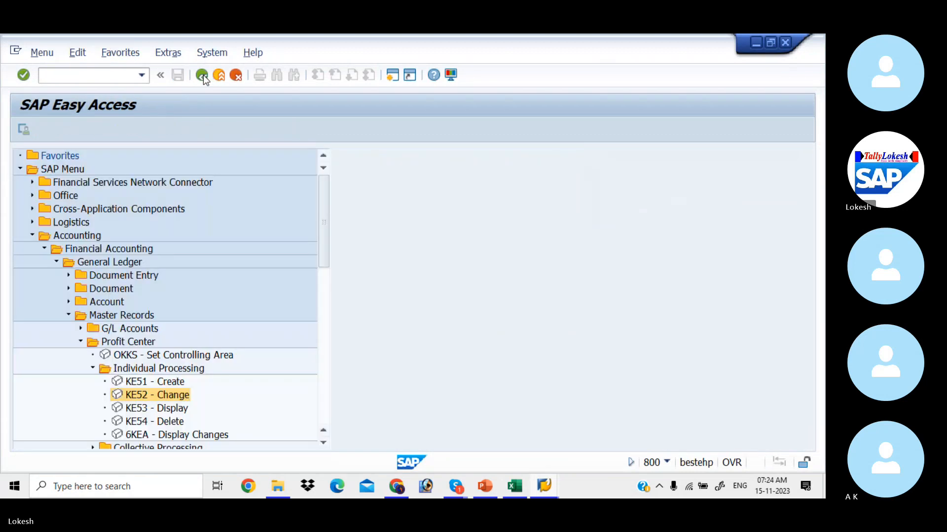
Display profit center SA100's basic data in KE53.
{"action": "double_click", "coordinate": [145, 409]}
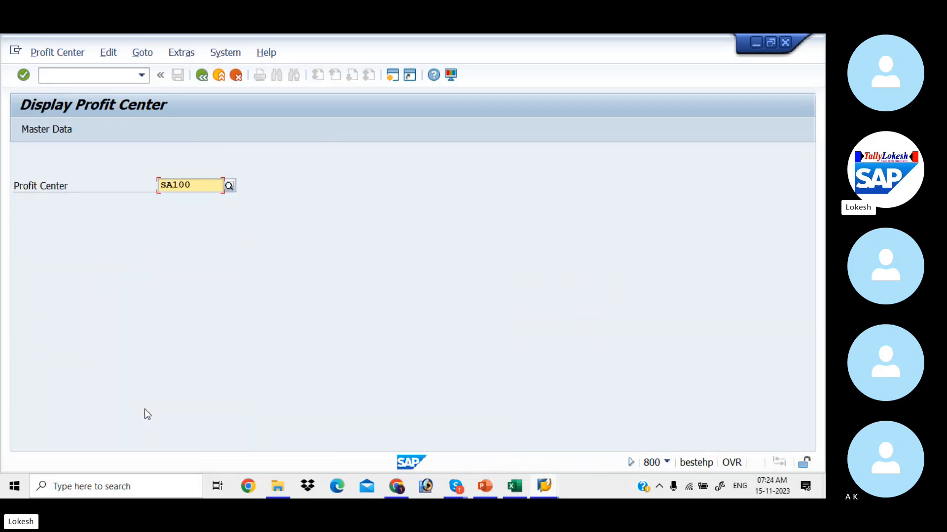
{"action": "key", "text": "Return"}
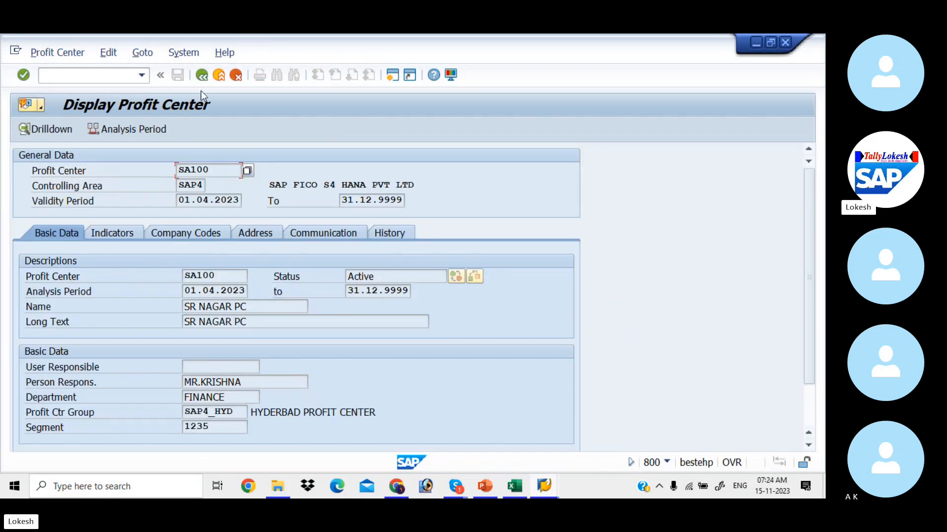
Return to SAP Easy Access and open Change Cost Center with /NKS02.
{"action": "left_click", "coordinate": [201, 78]}
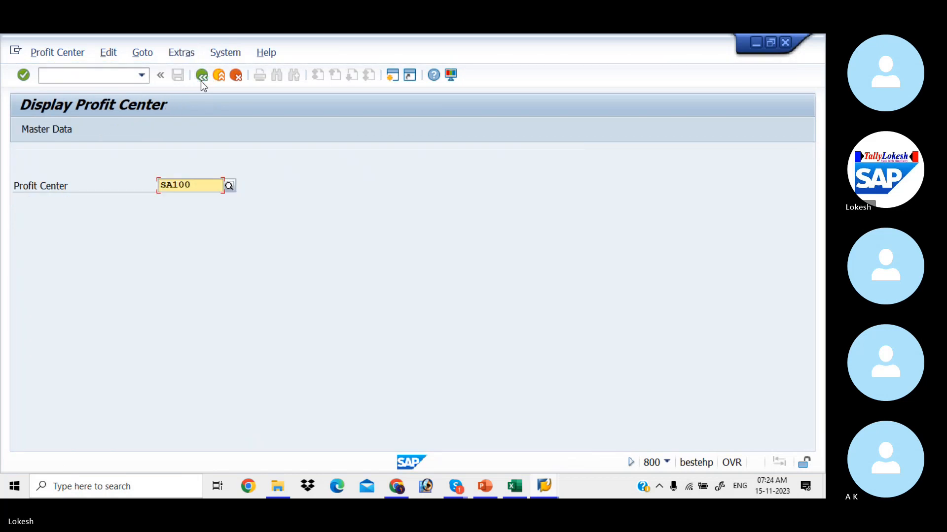
{"action": "left_click", "coordinate": [199, 77]}
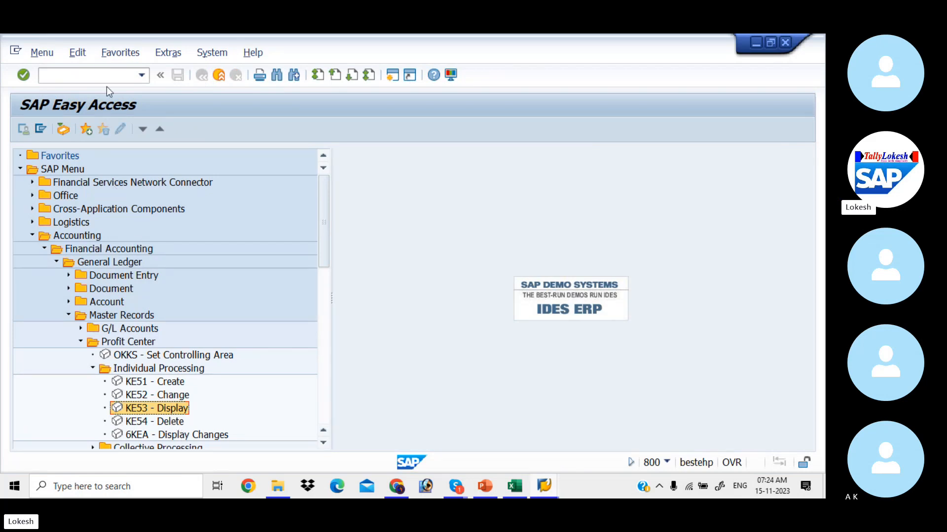
{"action": "left_click", "coordinate": [233, 118]}
{"action": "left_click", "coordinate": [90, 76]}
{"action": "type", "text": "/N"}
{"action": "key", "text": "alt+Tab"}
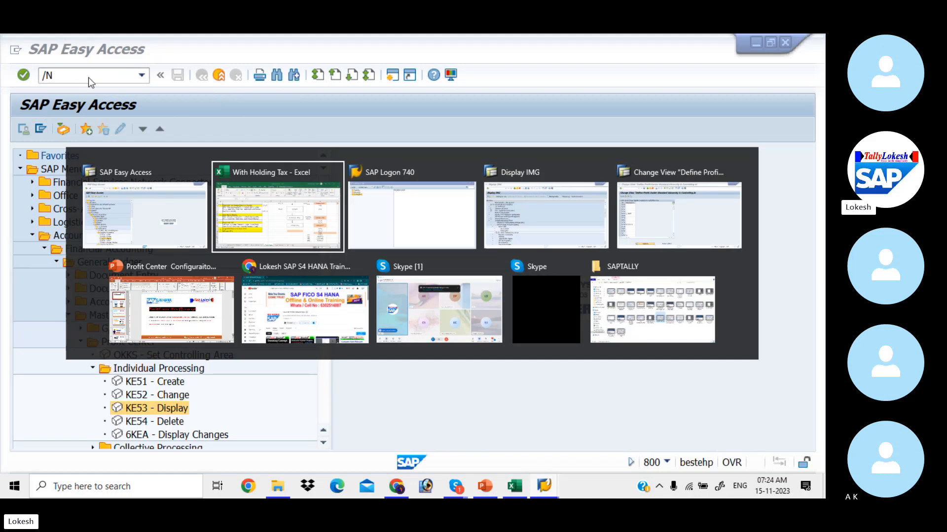
{"action": "key", "text": "alt+Tab"}
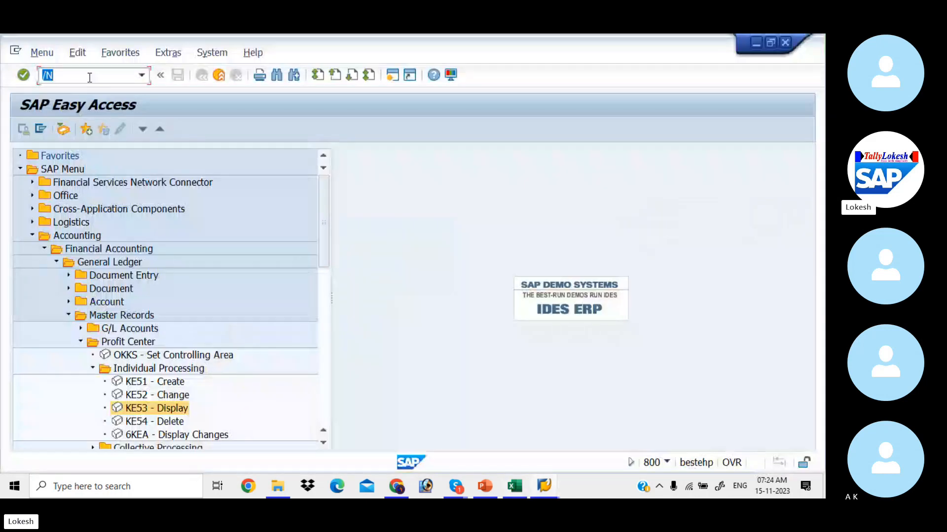
{"action": "left_click", "coordinate": [89, 78]}
{"action": "type", "text": "KS02"}
{"action": "key", "text": "Return"}
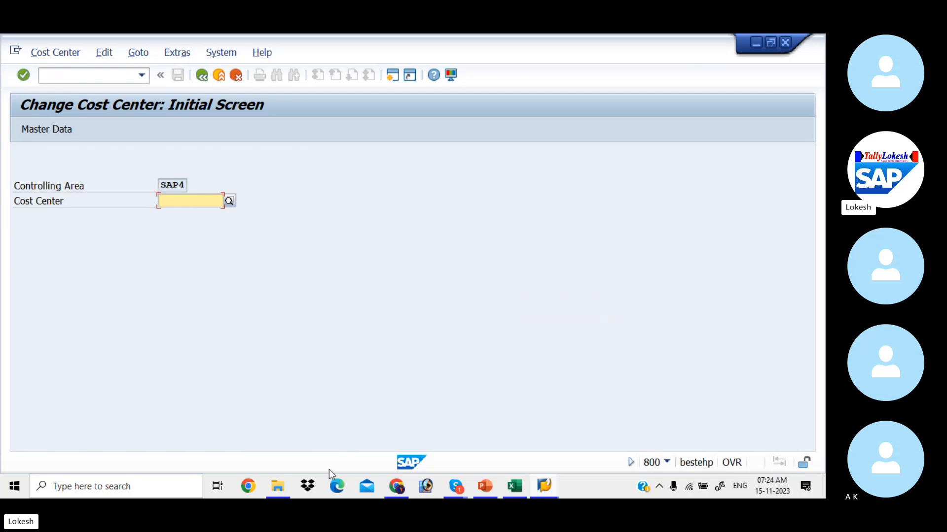
Go from SAP DATA to SAP NEW NOTES > Co Concepts and open the COST CENTERS presentation.
{"action": "left_click", "coordinate": [282, 477]}
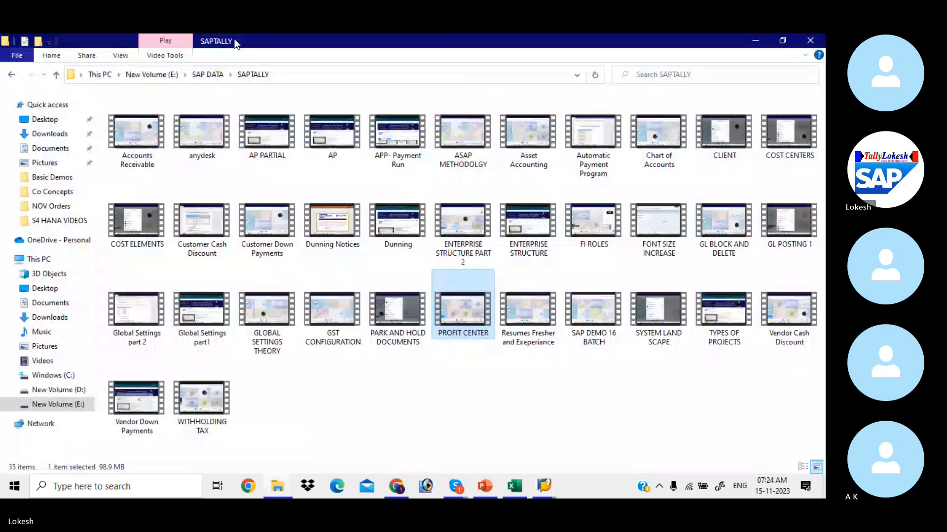
{"action": "left_click", "coordinate": [207, 74]}
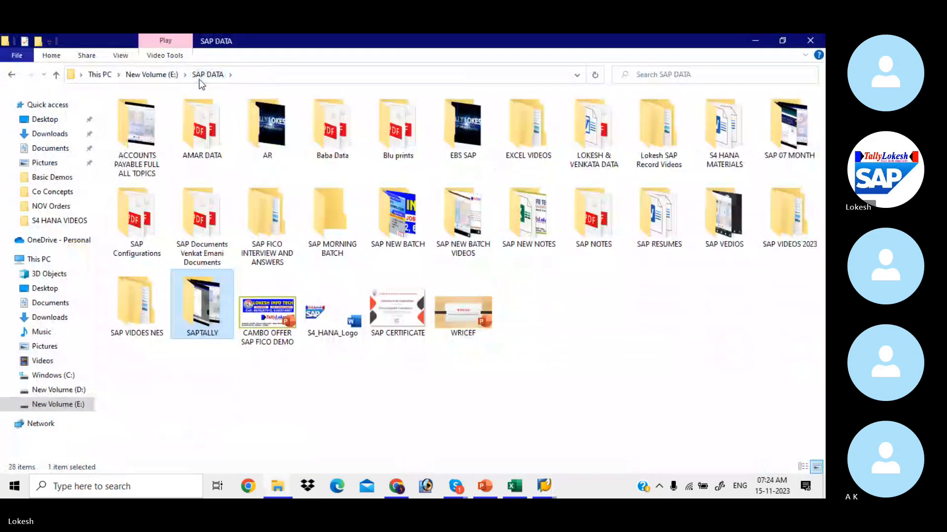
{"action": "double_click", "coordinate": [522, 200]}
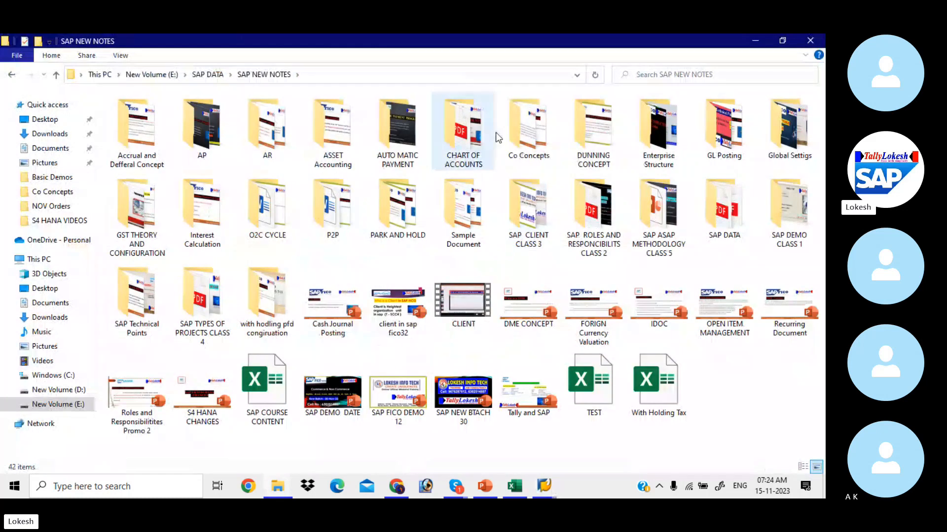
{"action": "left_click", "coordinate": [522, 124]}
{"action": "double_click", "coordinate": [522, 124]}
{"action": "double_click", "coordinate": [149, 134]}
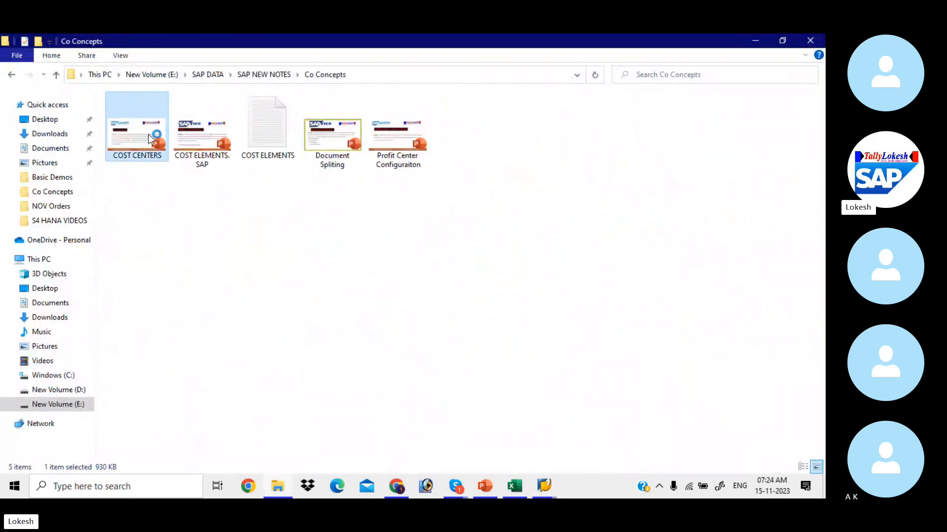
{"action": "scroll", "coordinate": [149, 134], "scroll_direction": "down", "scroll_amount": 2}
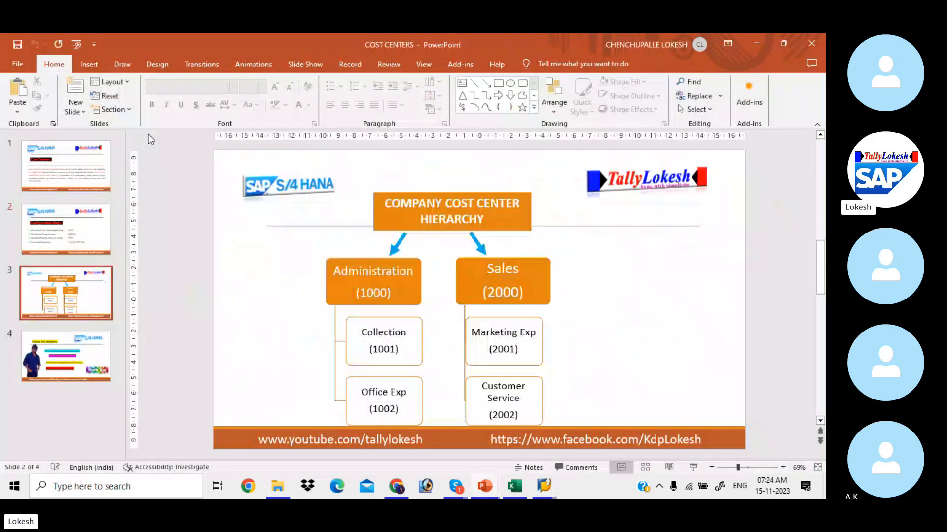
Point out the Collection 1001 cost center on the hierarchy slide, then return to SAP.
{"action": "left_click", "coordinate": [374, 349]}
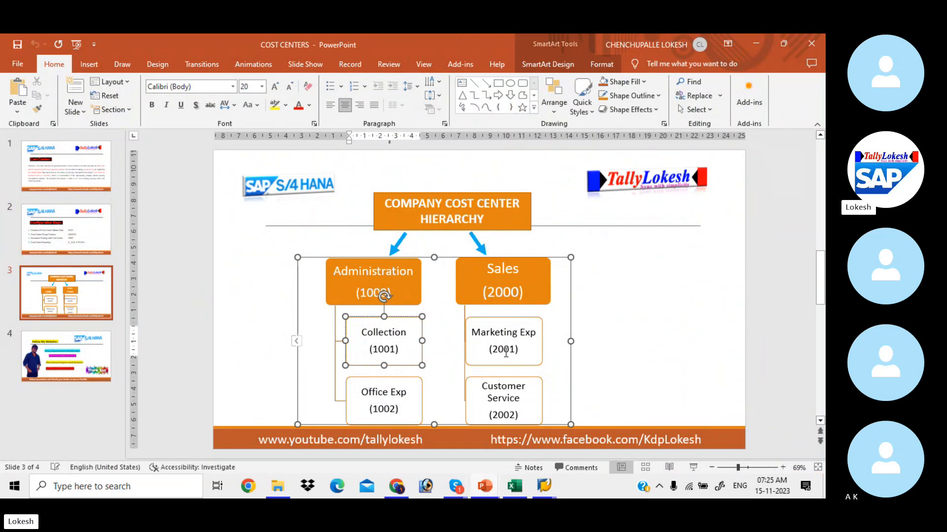
{"action": "left_click", "coordinate": [386, 340]}
{"action": "key", "text": "alt+Tab"}
{"action": "key", "text": "alt+Tab"}
{"action": "key", "text": "alt+Tab"}
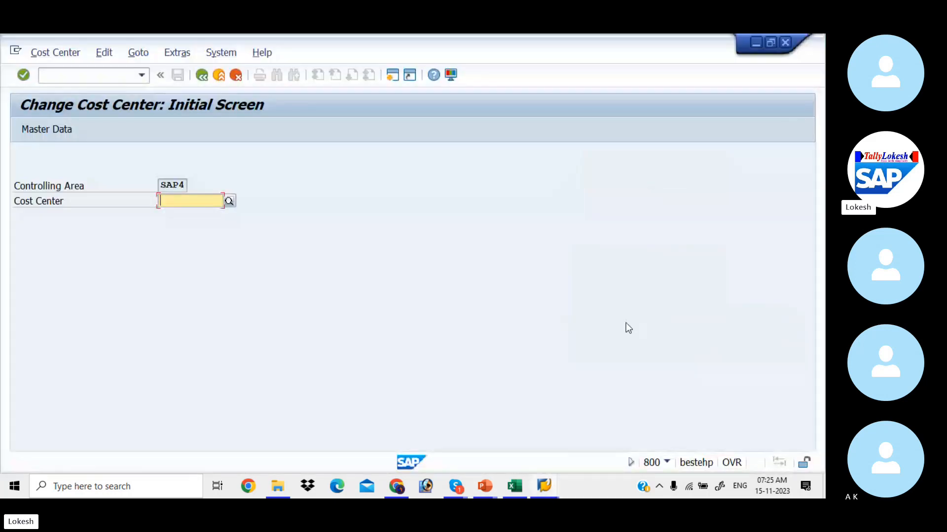
Open cost center 1001 for changing in KS02.
{"action": "type", "text": "1001"}
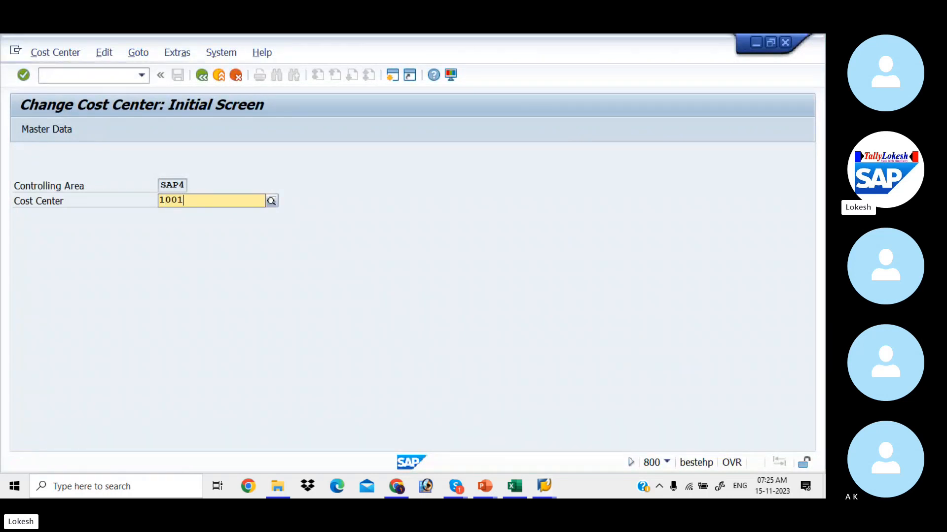
{"action": "key", "text": "Return"}
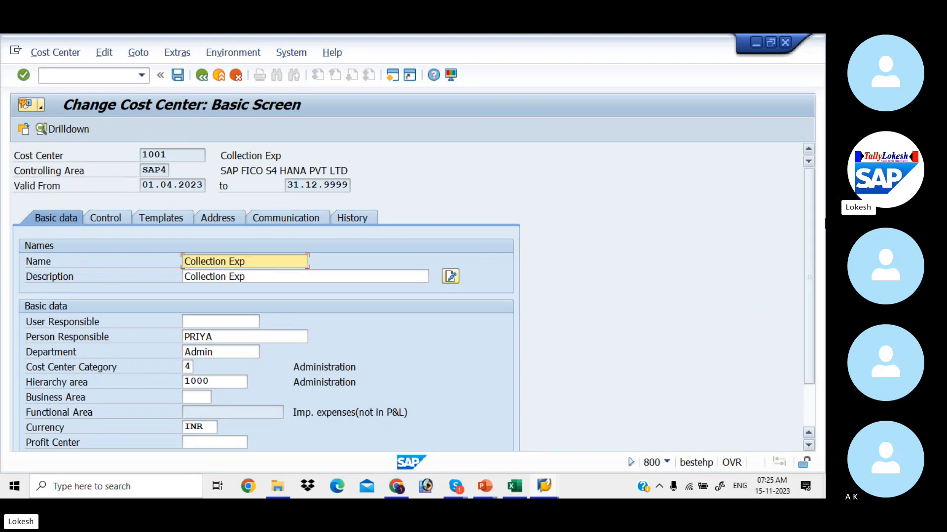
{"action": "left_click_drag", "start_coordinate": [811, 248], "coordinate": [811, 310]}
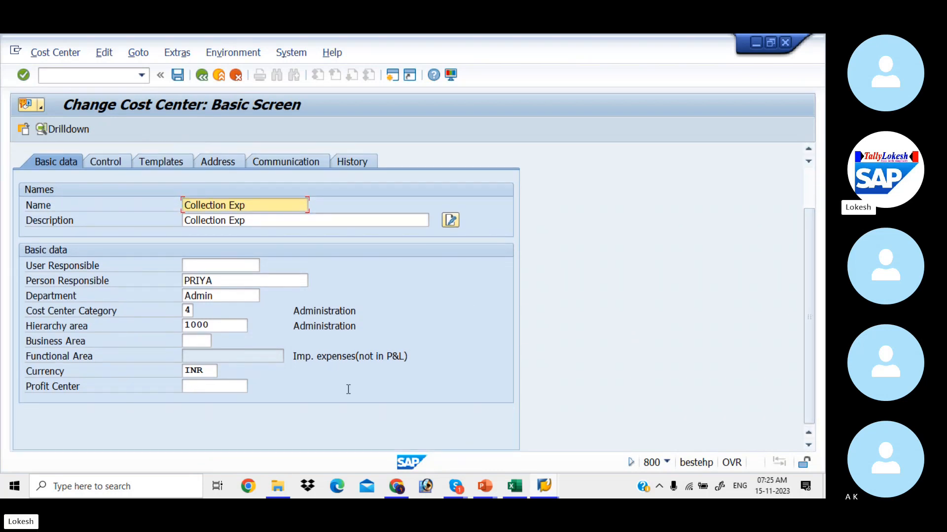
Search profit centers for SA100, attempt to print the hit list, then reopen the lookup.
{"action": "left_click", "coordinate": [237, 383]}
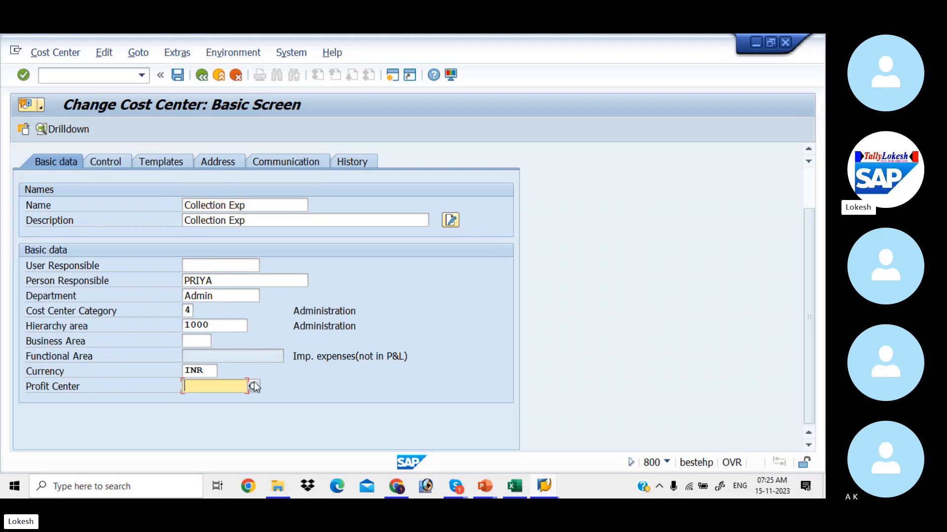
{"action": "left_click", "coordinate": [253, 385]}
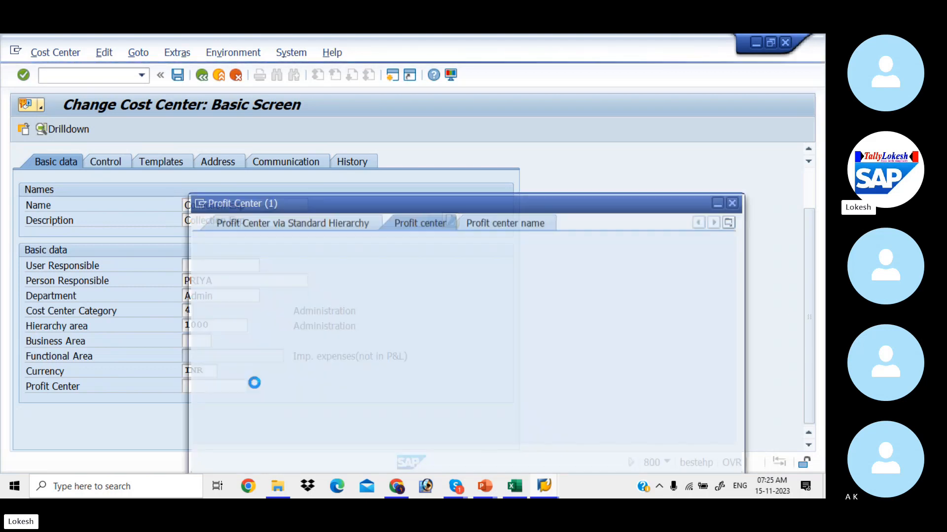
{"action": "key", "text": "Return"}
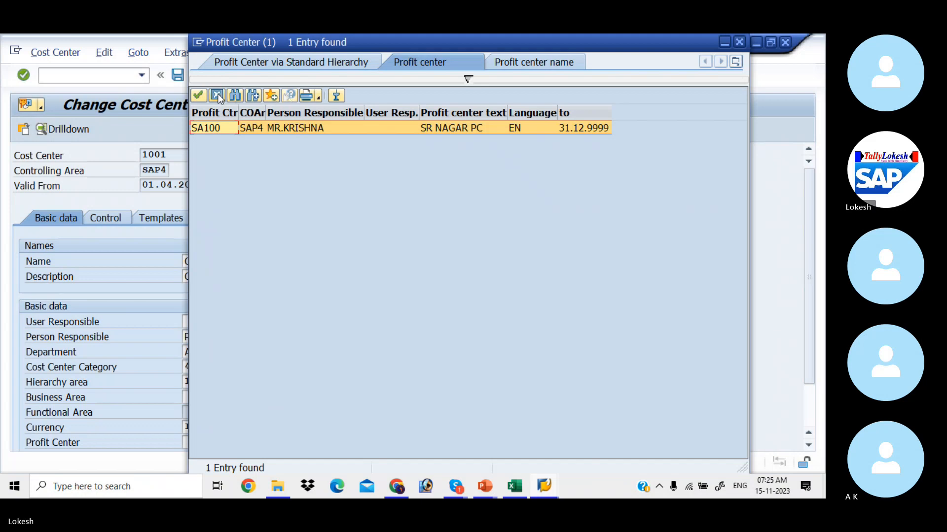
{"action": "left_click", "coordinate": [310, 96]}
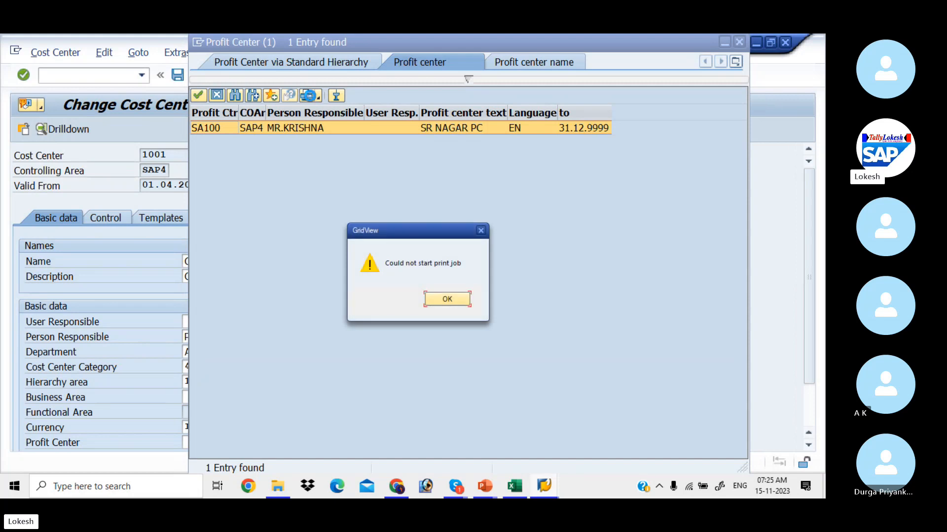
{"action": "left_click", "coordinate": [480, 231]}
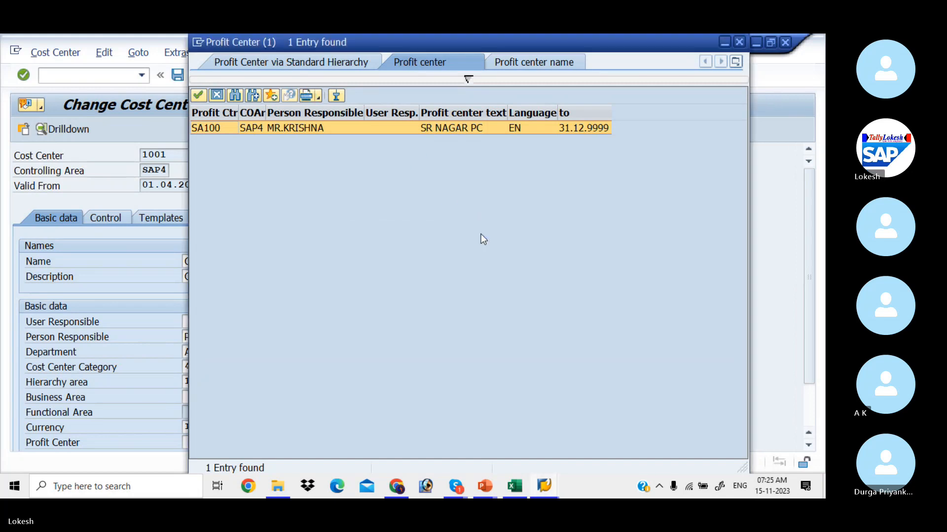
{"action": "left_click", "coordinate": [739, 43]}
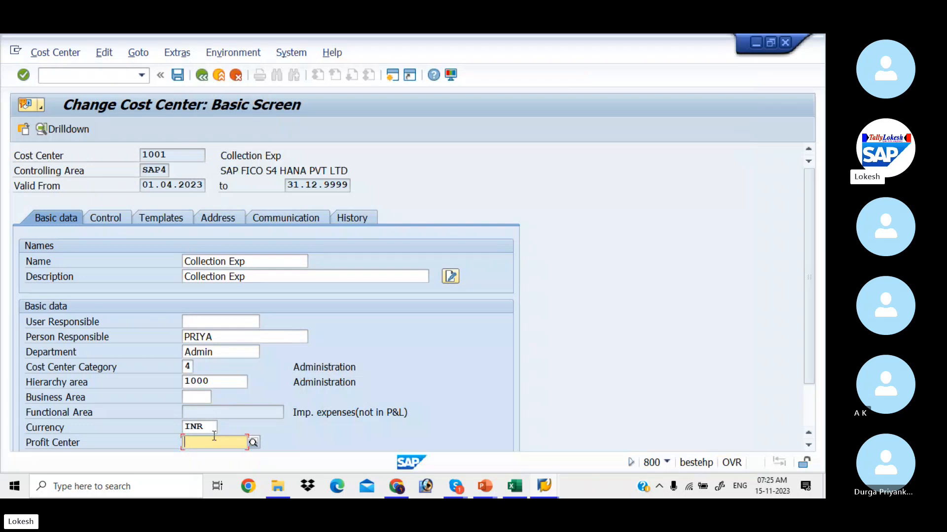
{"action": "left_click", "coordinate": [253, 443]}
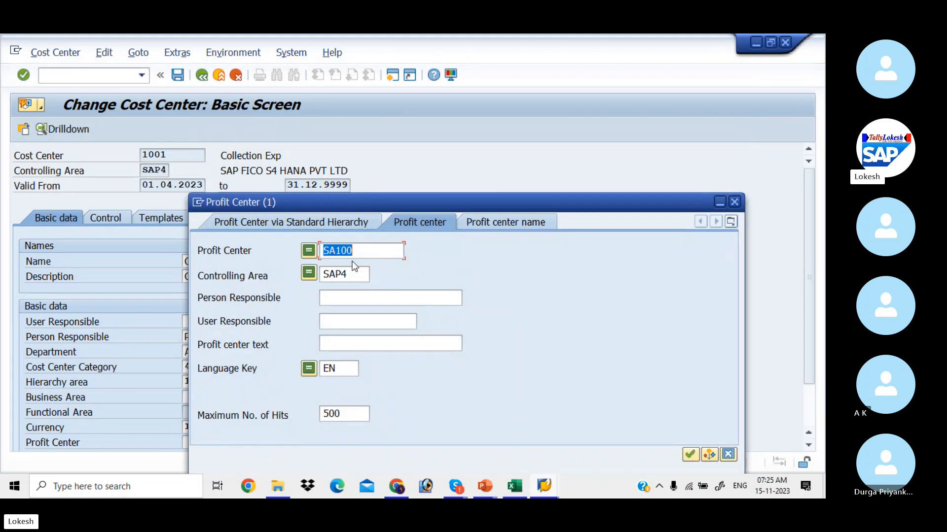
List all SAP4 profit centers, assign SA100 to cost center 1001, and attempt to save.
{"action": "key", "text": "BackSpace"}
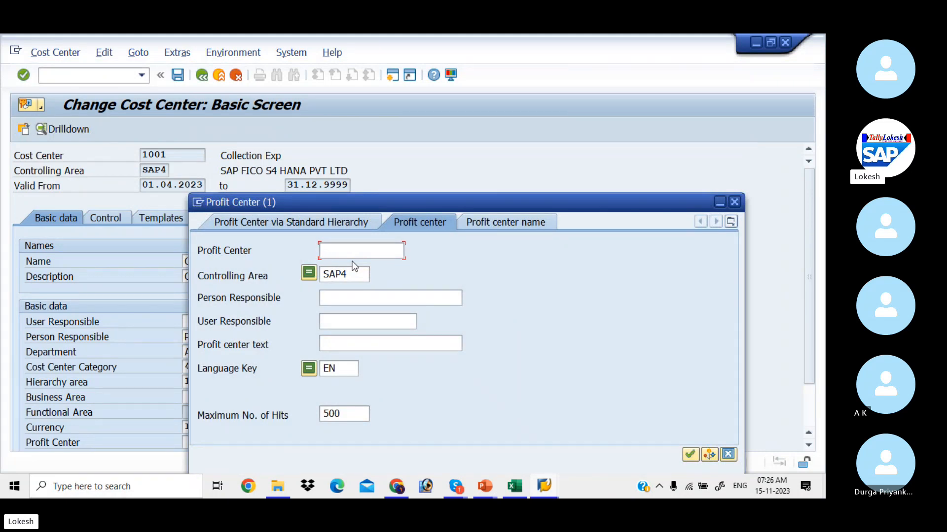
{"action": "key", "text": "Return"}
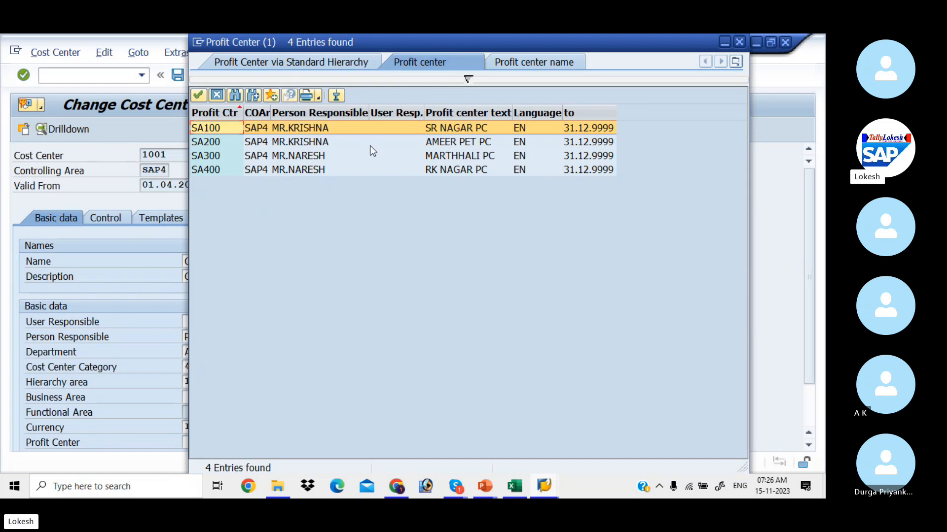
{"action": "double_click", "coordinate": [369, 131]}
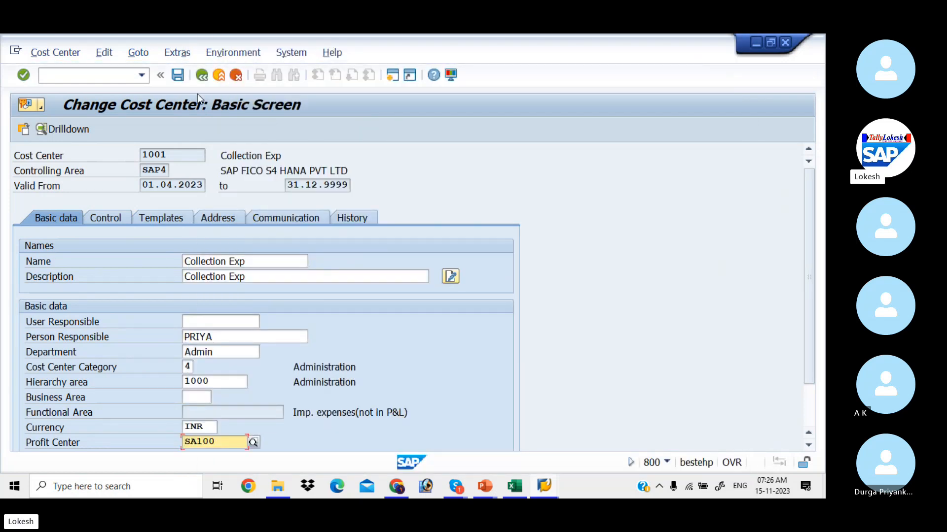
{"action": "left_click", "coordinate": [182, 78]}
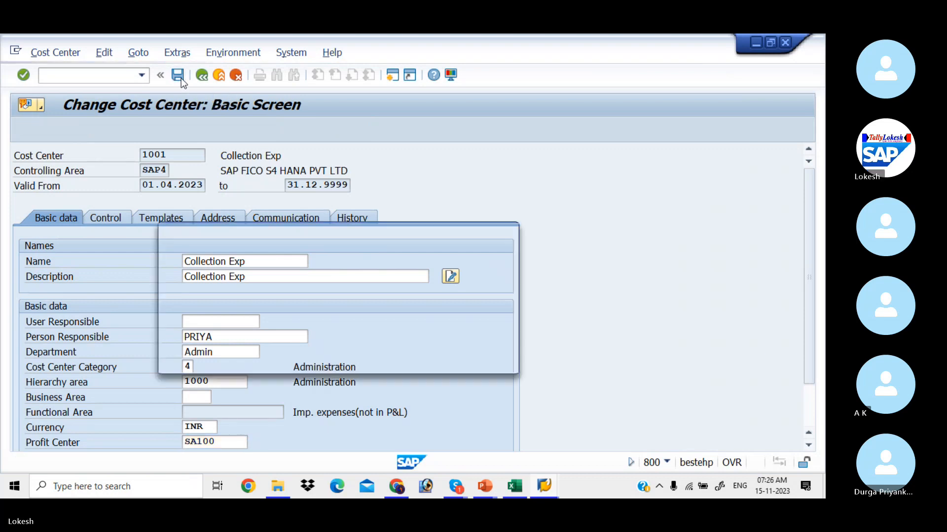
{"action": "left_click", "coordinate": [256, 363]}
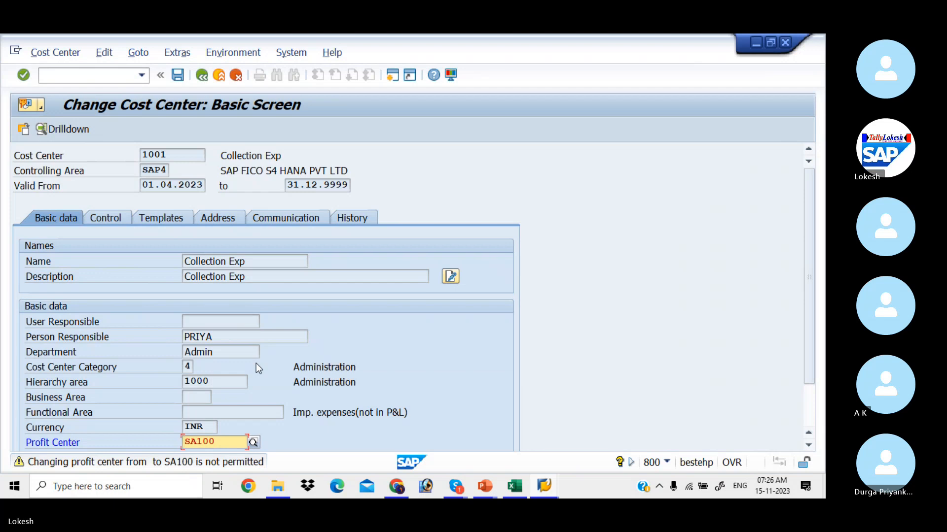
{"action": "key", "text": "ctrl+s"}
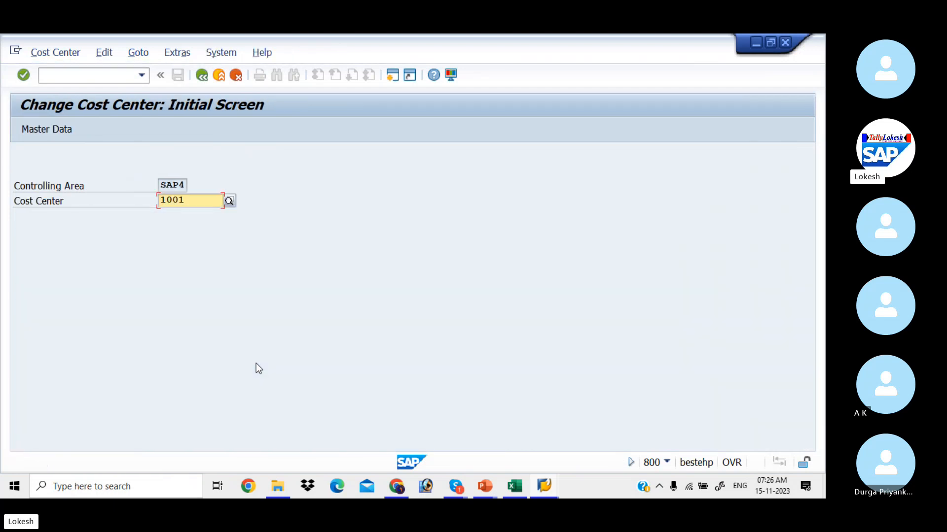
{"action": "left_click", "coordinate": [197, 203]}
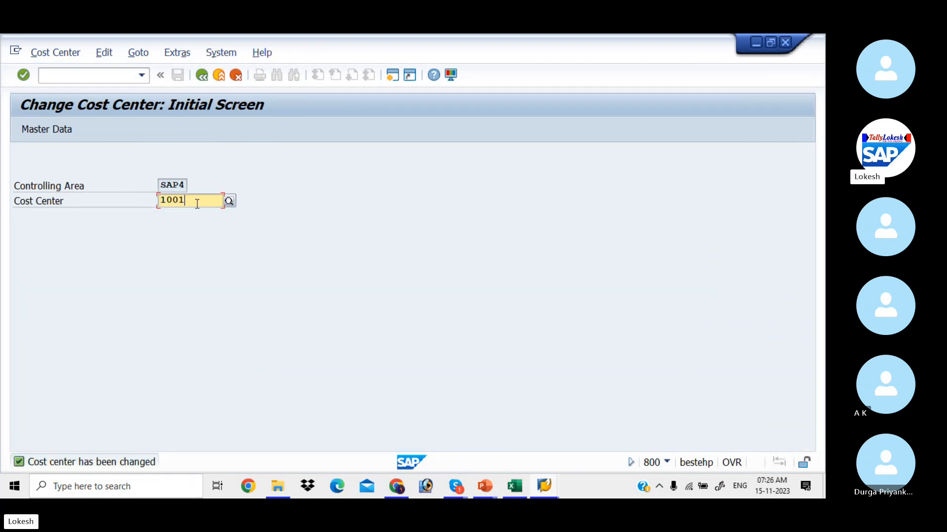
{"action": "key", "text": "BackSpace"}
{"action": "type", "text": "2"}
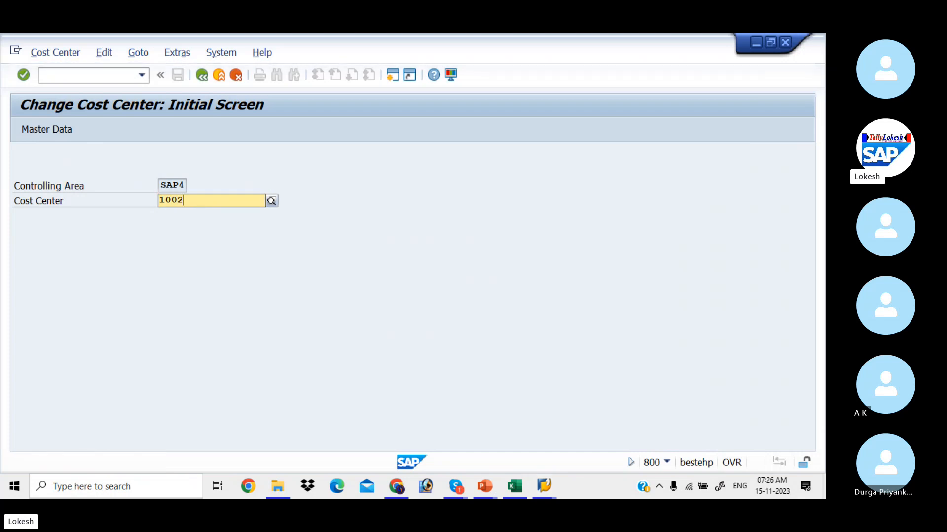
{"action": "key", "text": "Down"}
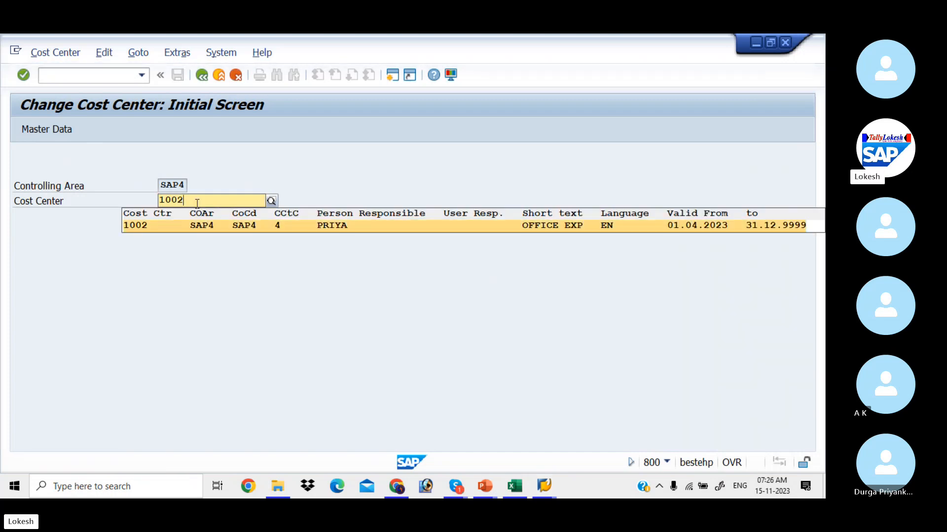
{"action": "key", "text": "Return"}
{"action": "key", "text": "Return"}
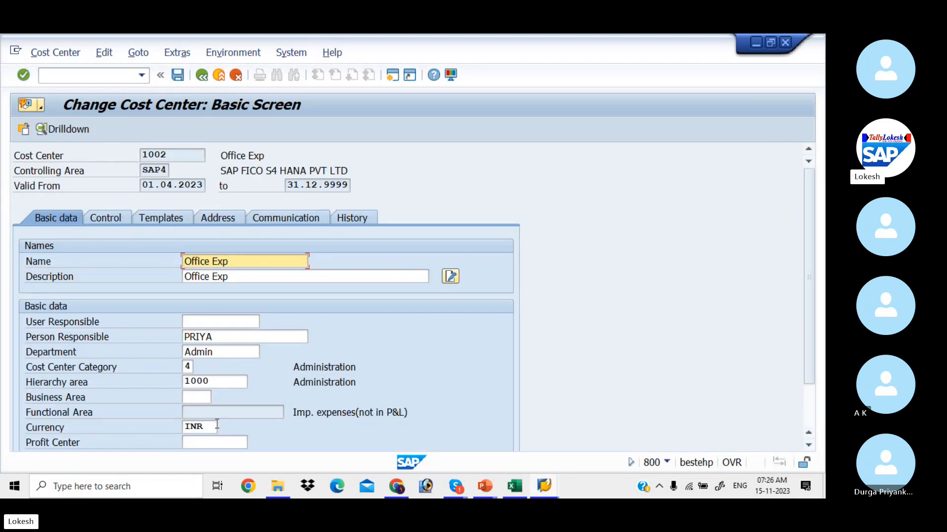
{"action": "left_click", "coordinate": [224, 442]}
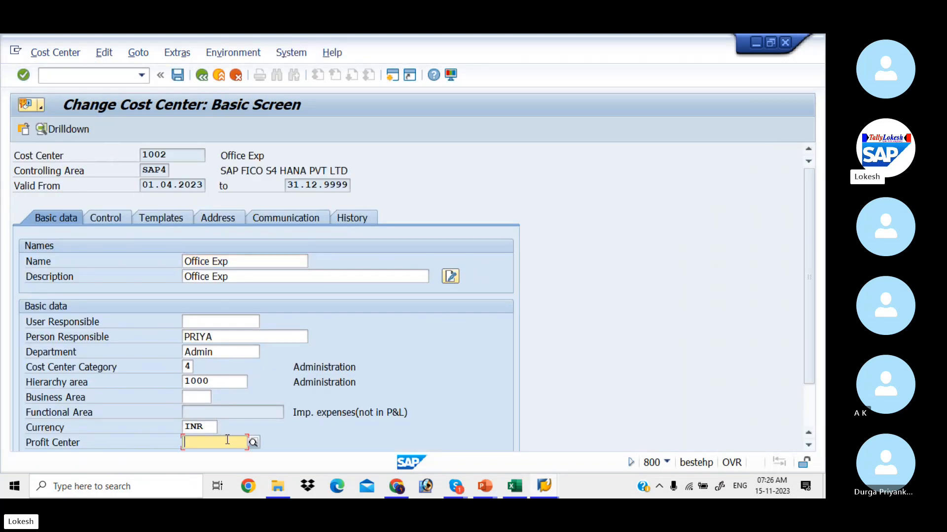
{"action": "left_click", "coordinate": [255, 443]}
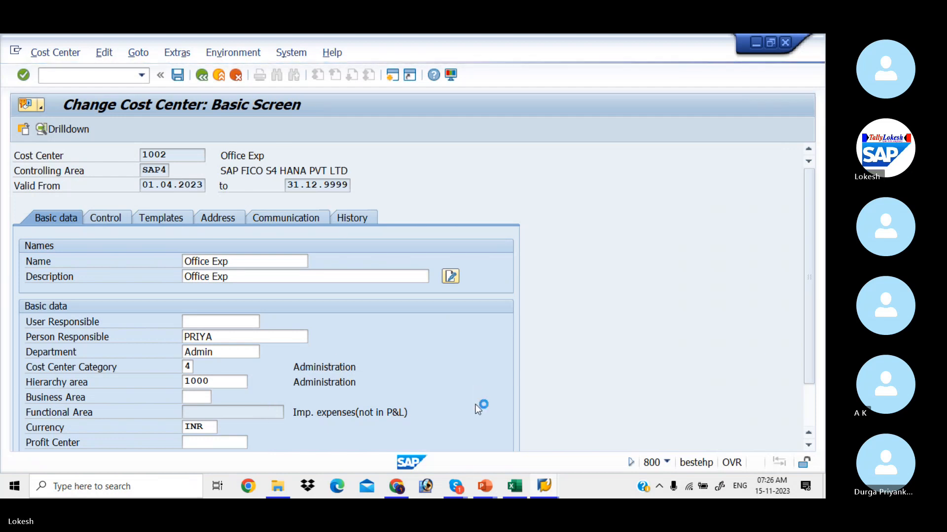
{"action": "mouse_move", "coordinate": [544, 487]}
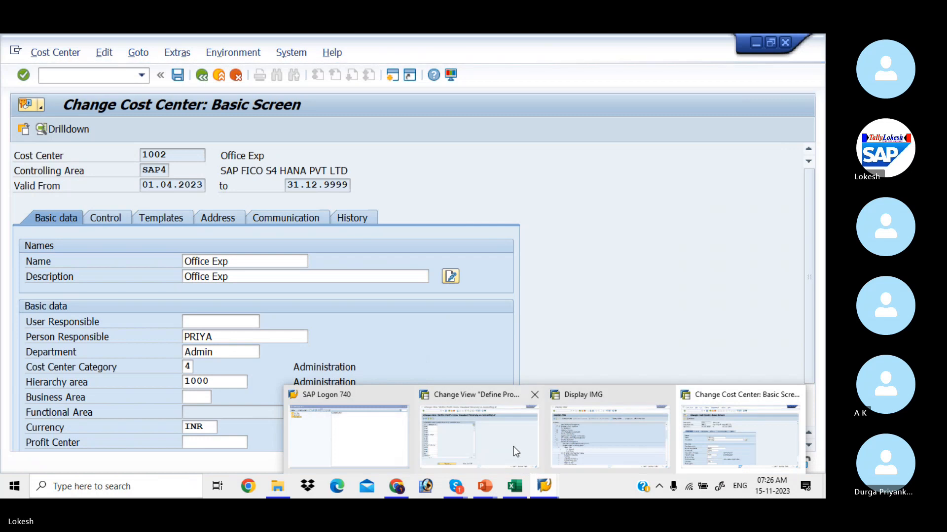
Stop the stuck transaction via the Display IMG window's system menu and switch to SAP Logon.
{"action": "left_click", "coordinate": [590, 436]}
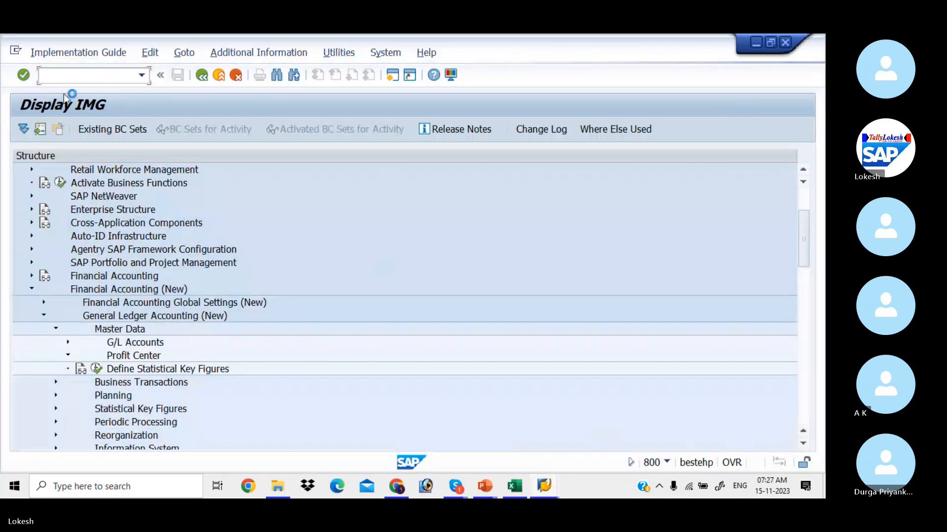
{"action": "left_click", "coordinate": [16, 52]}
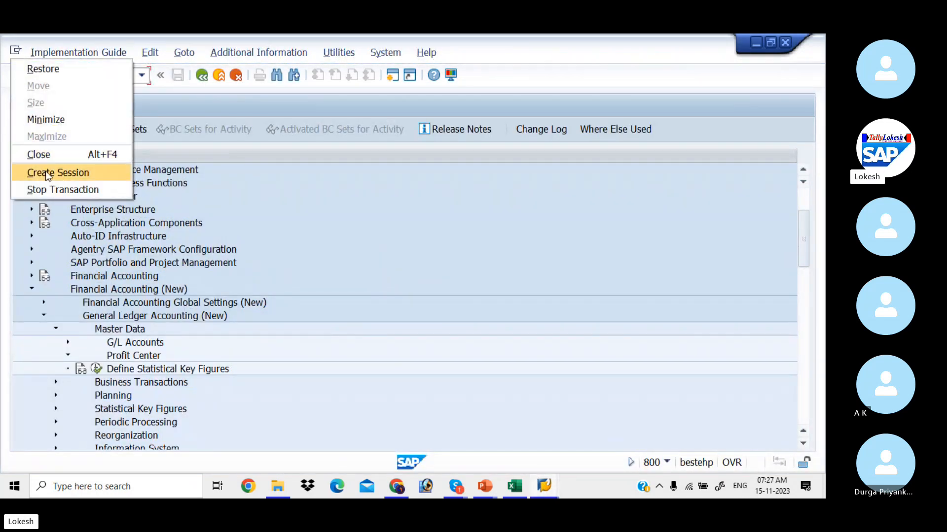
{"action": "left_click", "coordinate": [52, 191]}
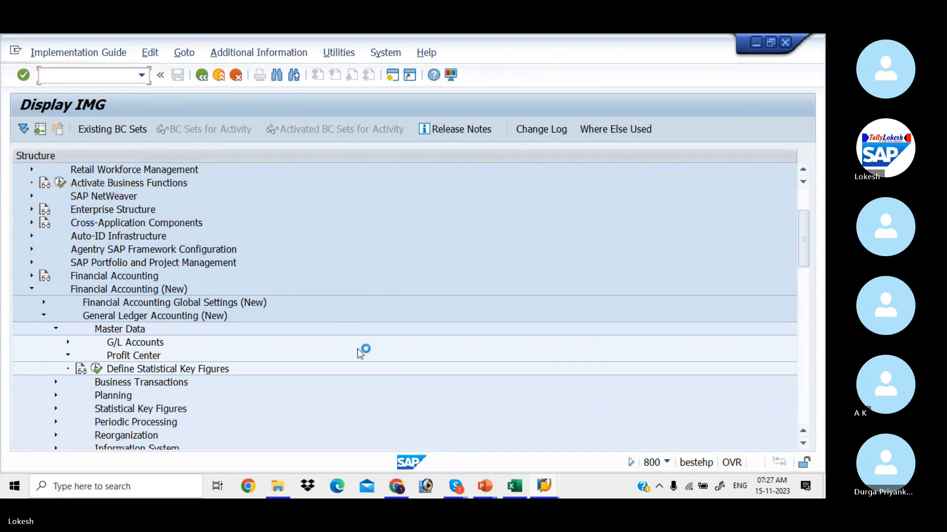
{"action": "key", "text": "alt+Tab"}
{"action": "key", "text": "alt+Tab"}
{"action": "key", "text": "alt+Tab"}
{"action": "key", "text": "alt+Tab"}
{"action": "key", "text": "alt+Tab"}
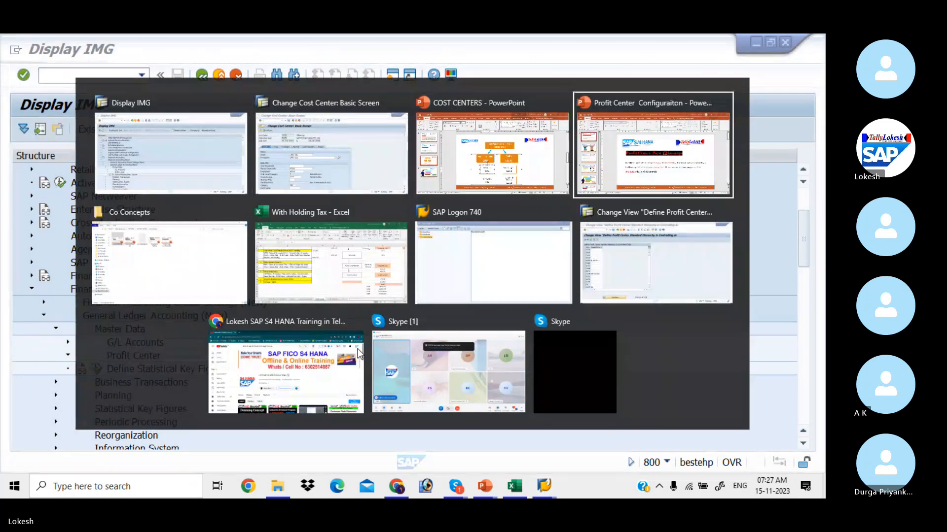
{"action": "key", "text": "alt+Tab"}
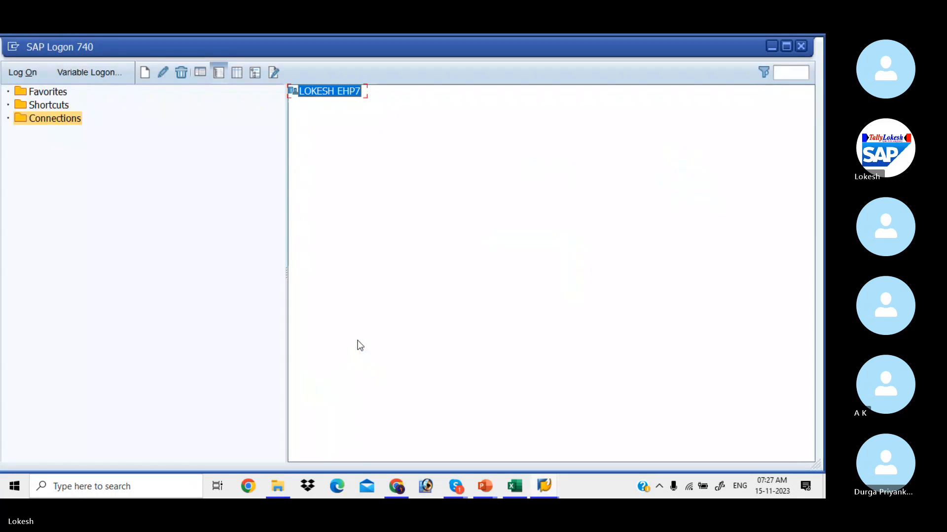
Log on with the saved user ID and password, continuing this session and ending others.
{"action": "double_click", "coordinate": [348, 94]}
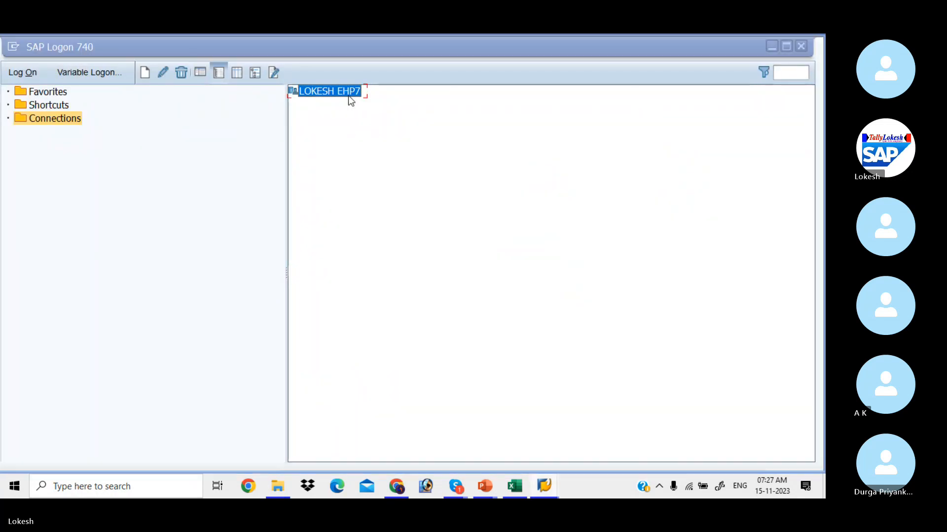
{"action": "key", "text": "space"}
{"action": "key", "text": "Down"}
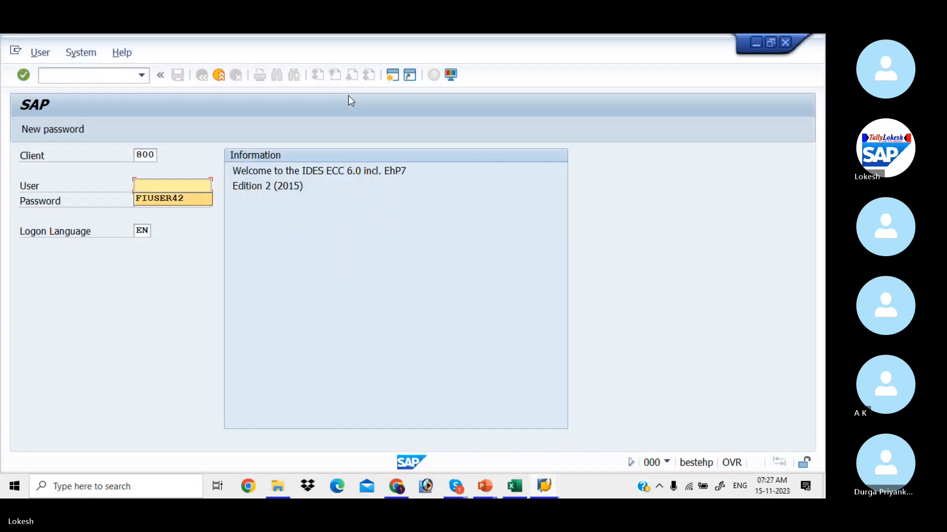
{"action": "key", "text": "Tab"}
{"action": "type", "text": "**"}
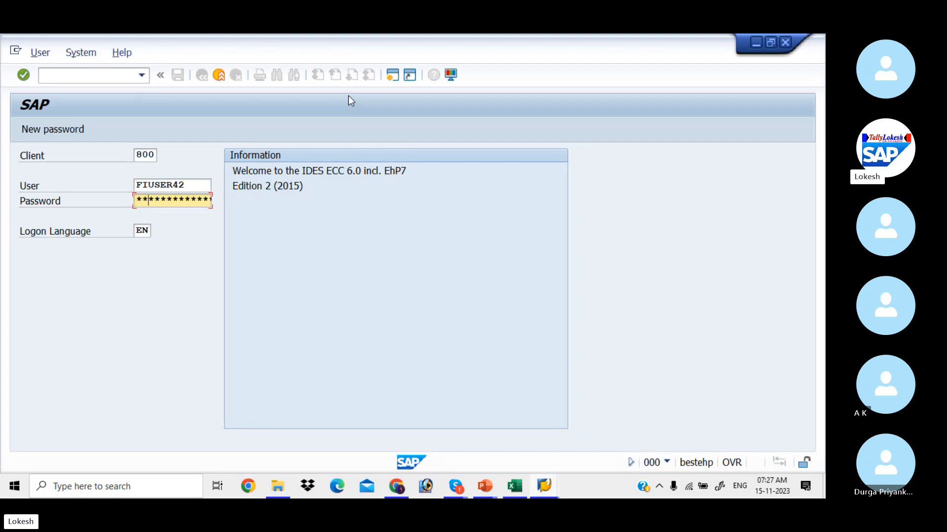
{"action": "type", "text": "**"}
{"action": "key", "text": "Return"}
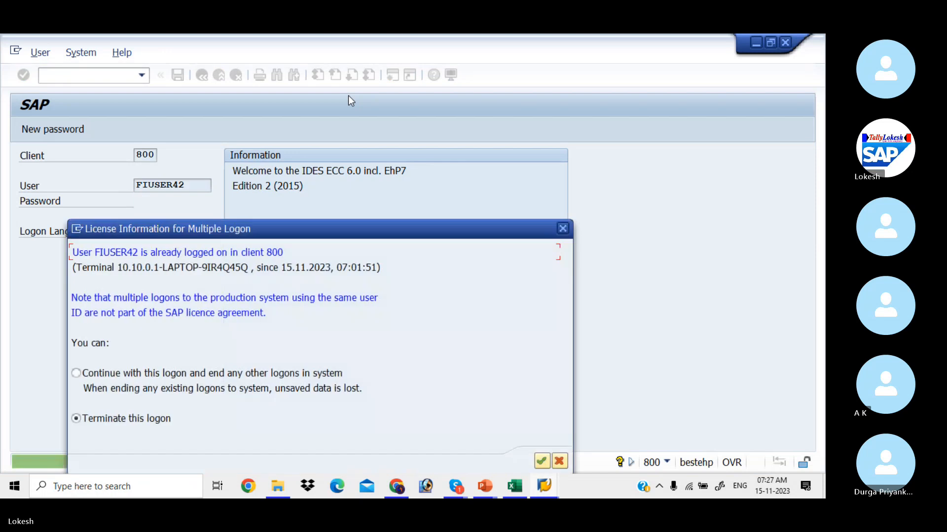
{"action": "left_click", "coordinate": [88, 377]}
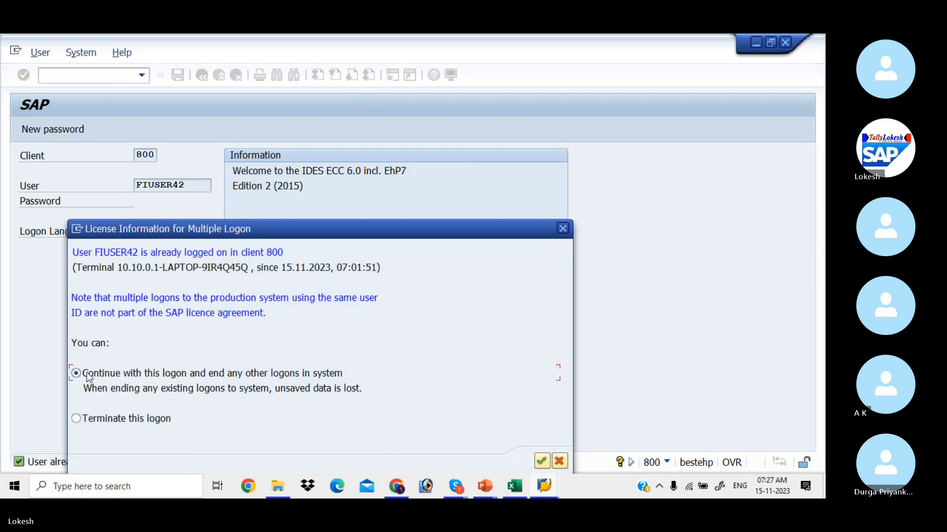
{"action": "left_click", "coordinate": [541, 462]}
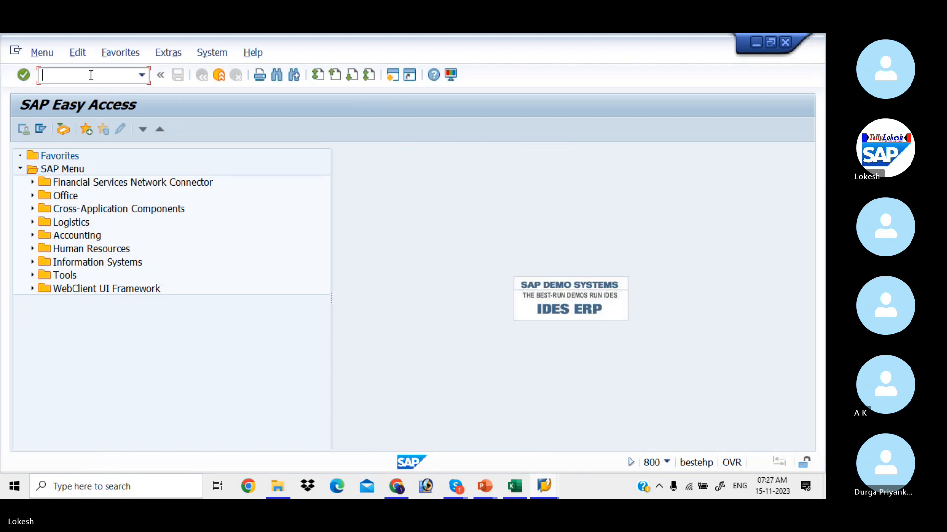
Run KS02, then jump to Edit G/L Account Centrally with /NFS00.
{"action": "type", "text": "ks"}
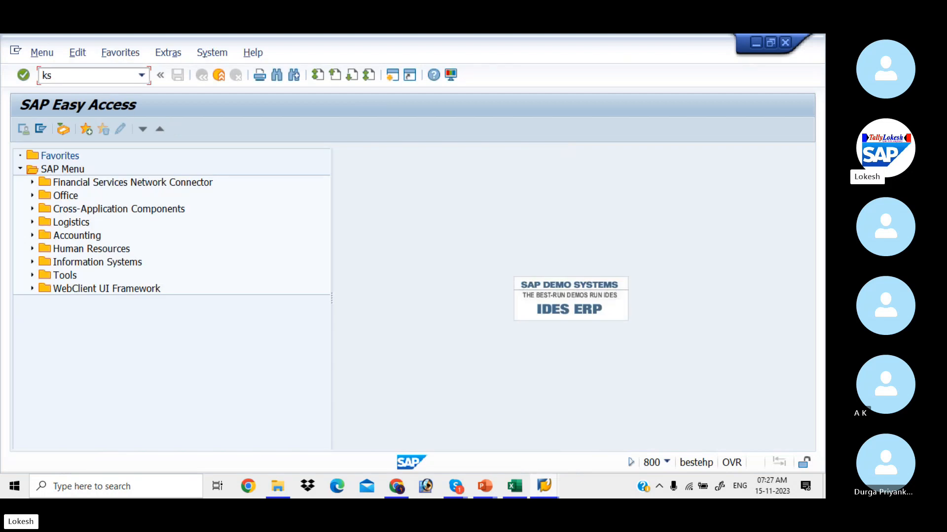
{"action": "type", "text": "02"}
{"action": "key", "text": "Return"}
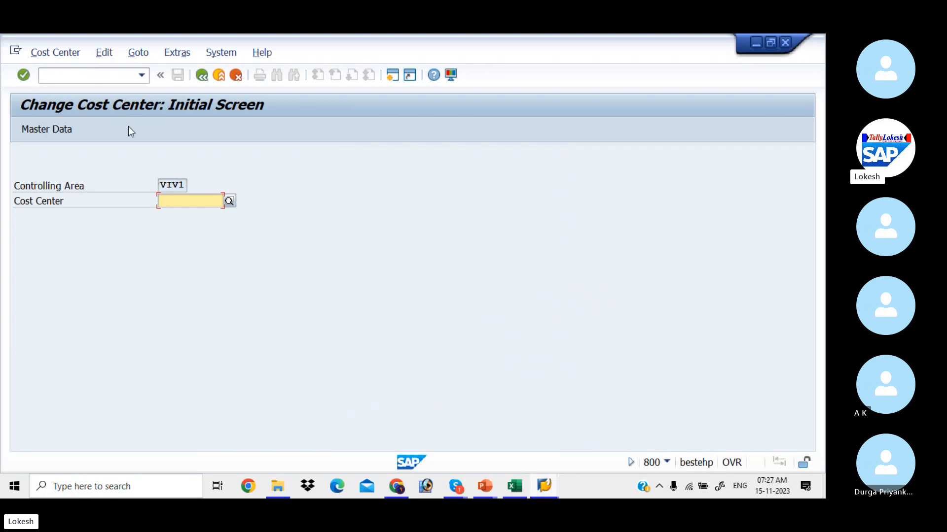
{"action": "left_click", "coordinate": [71, 78]}
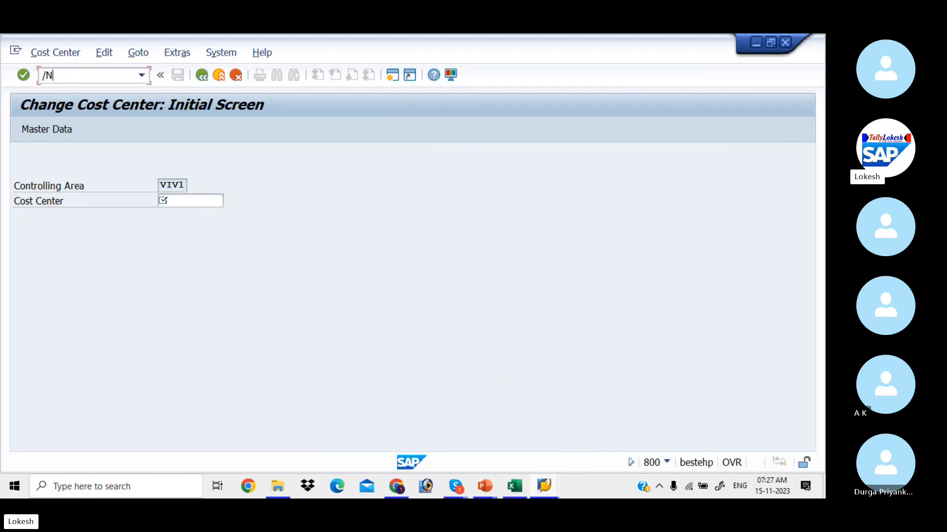
{"action": "type", "text": "/NFS00"}
{"action": "key", "text": "Return"}
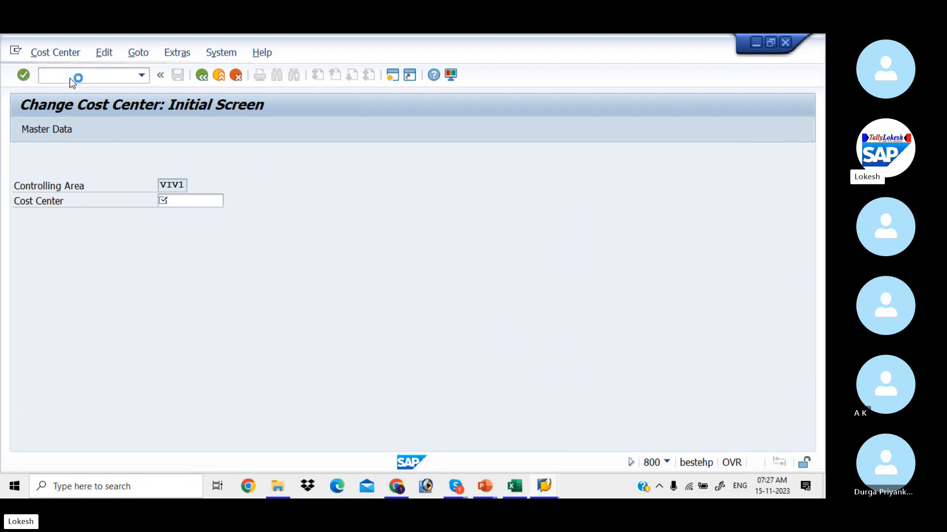
Open G/L account 400001 Rent A/c under Admin Expenses for changing and view its cost element.
{"action": "double_click", "coordinate": [29, 185]}
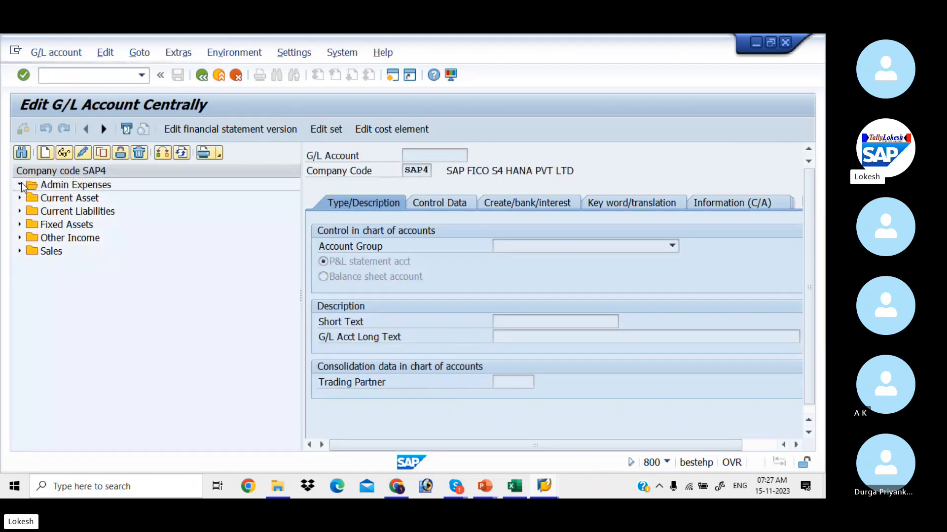
{"action": "left_click", "coordinate": [58, 197]}
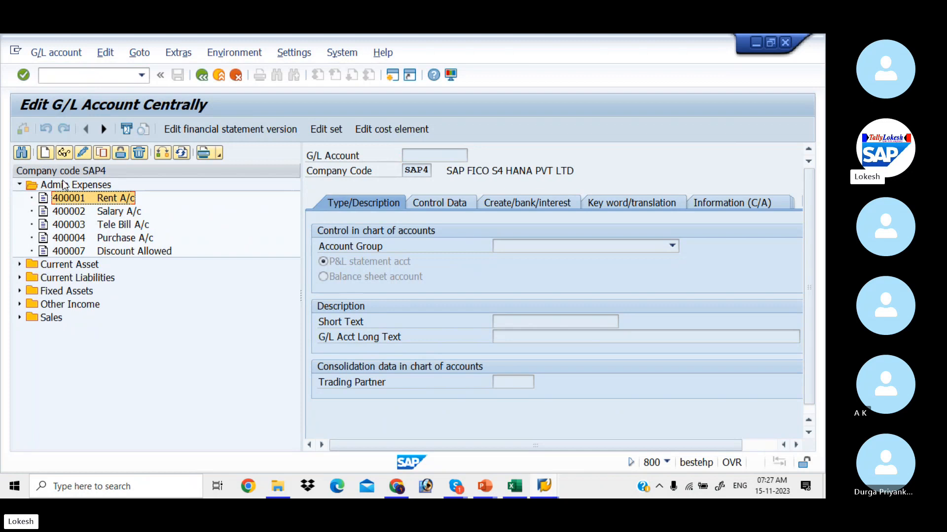
{"action": "left_click", "coordinate": [84, 156]}
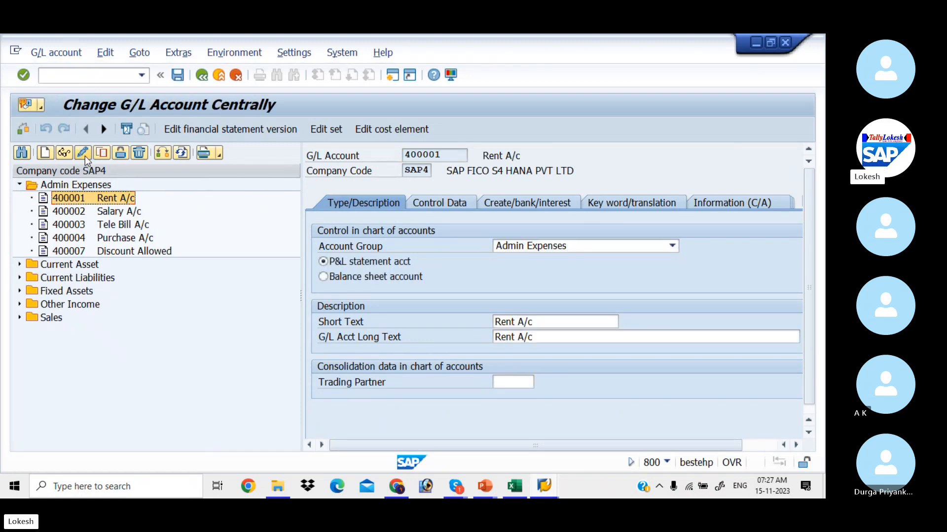
{"action": "left_click", "coordinate": [382, 129]}
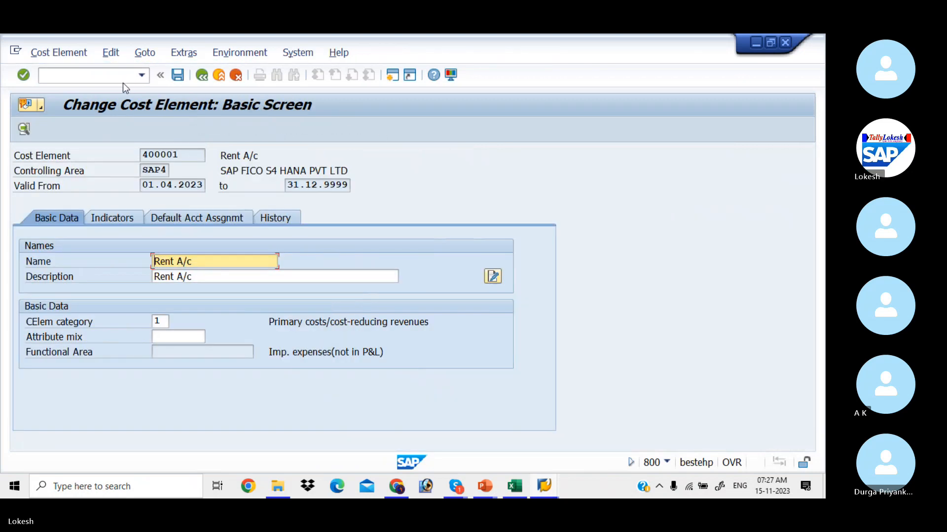
Jump to Change Cost Center with /NKS02.
{"action": "left_click", "coordinate": [110, 76]}
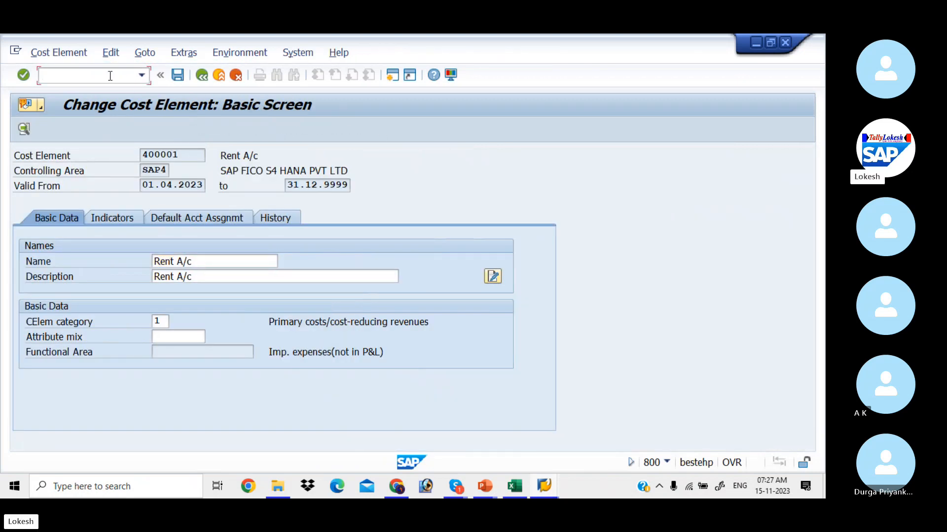
{"action": "type", "text": "/NKS0"}
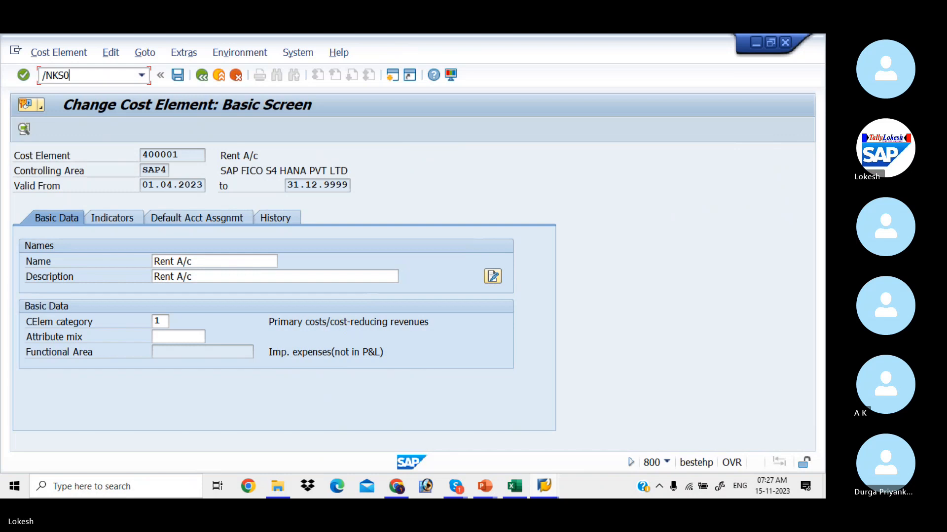
{"action": "type", "text": "2"}
{"action": "key", "text": "Return"}
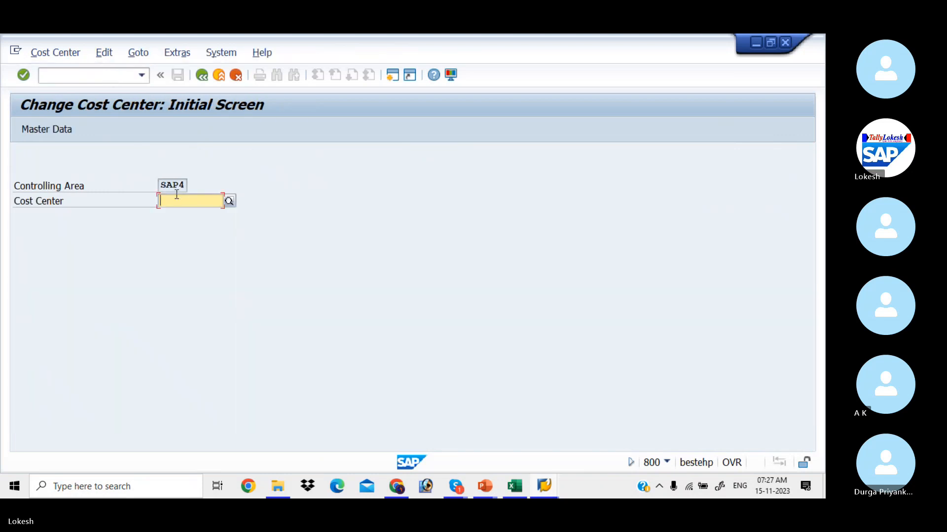
Open cost center 1002 (Office Exp) for change in KS02.
{"action": "type", "text": "1002"}
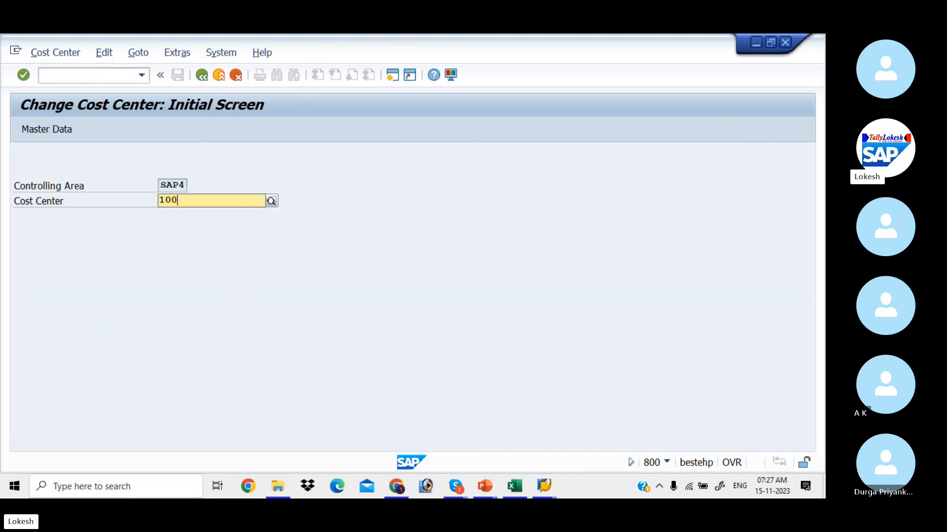
{"action": "left_click", "coordinate": [57, 130]}
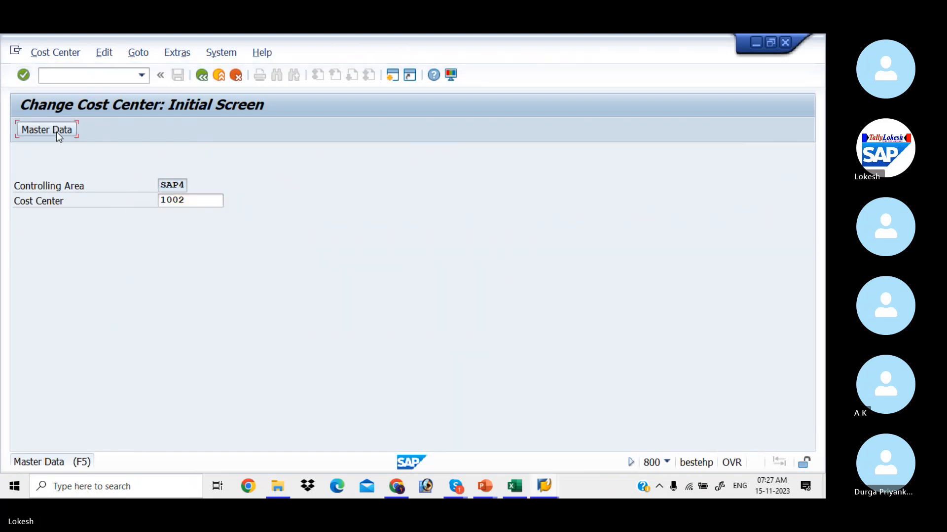
{"action": "left_click", "coordinate": [56, 130]}
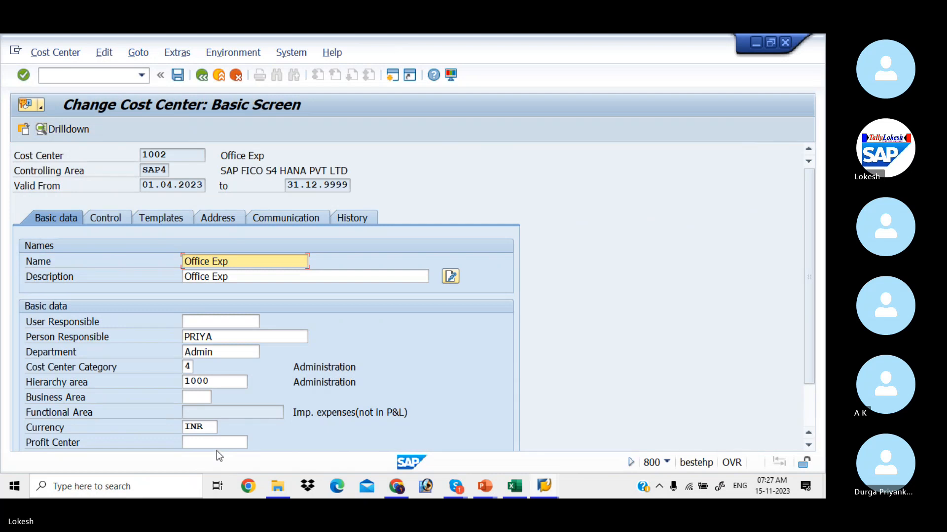
Assign profit center SA200 to cost center 1002 and save, confirming the field change and warning.
{"action": "left_click", "coordinate": [214, 444]}
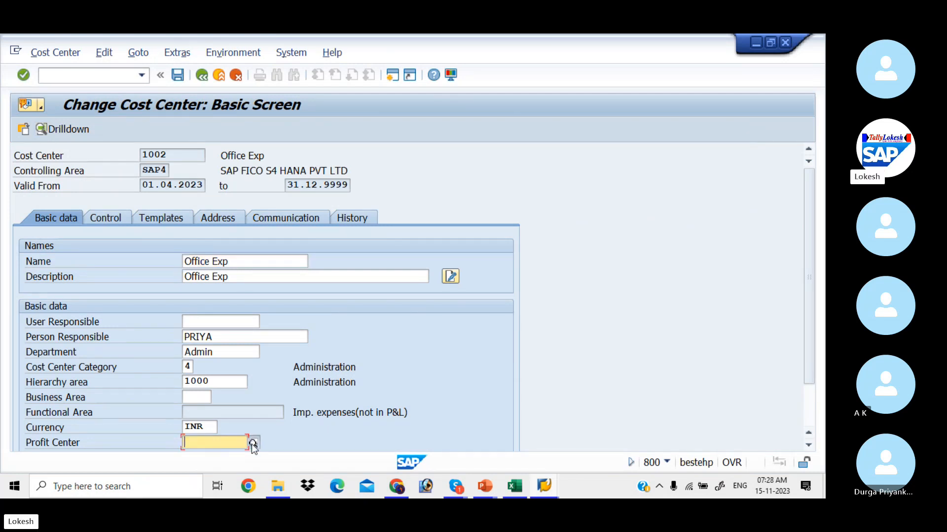
{"action": "left_click", "coordinate": [252, 445]}
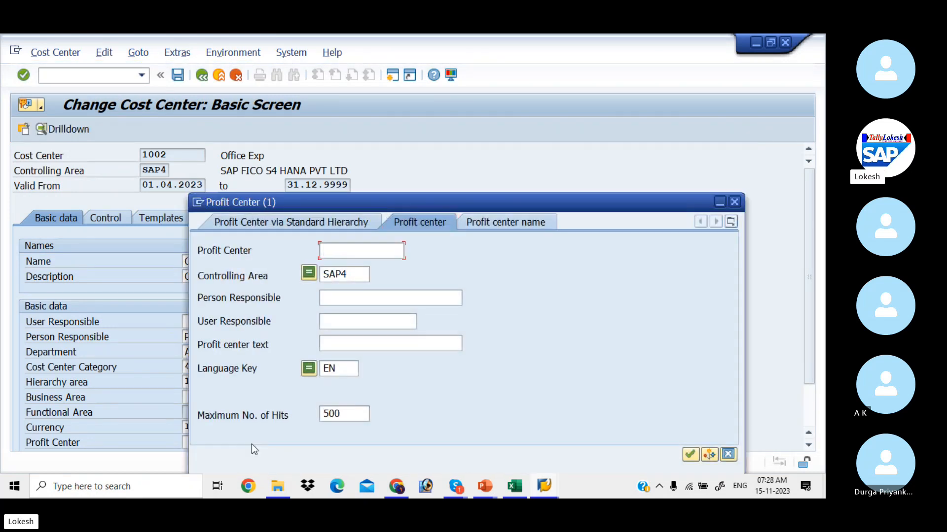
{"action": "key", "text": "Return"}
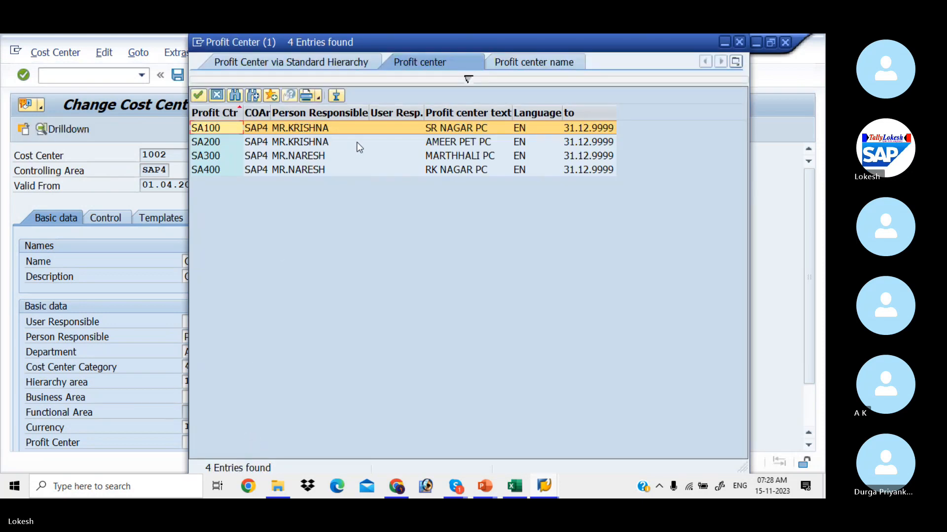
{"action": "double_click", "coordinate": [338, 143]}
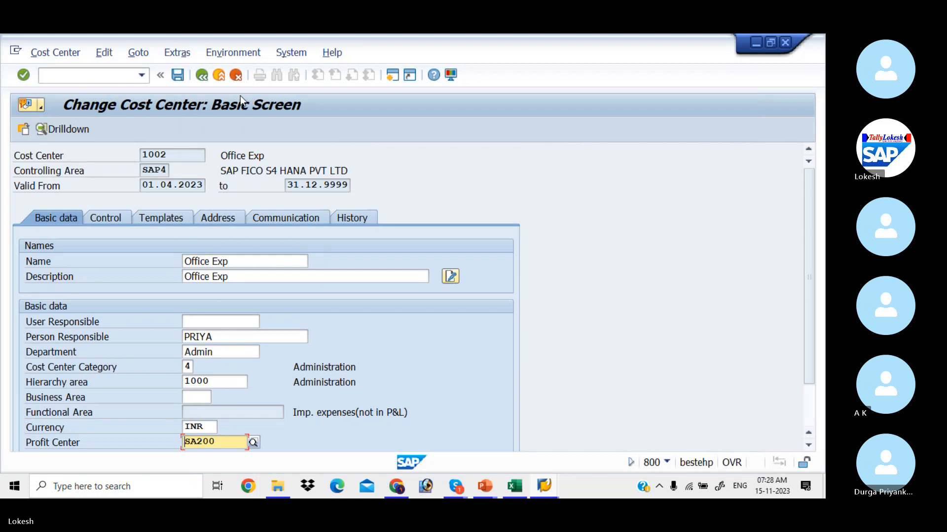
{"action": "left_click", "coordinate": [178, 76]}
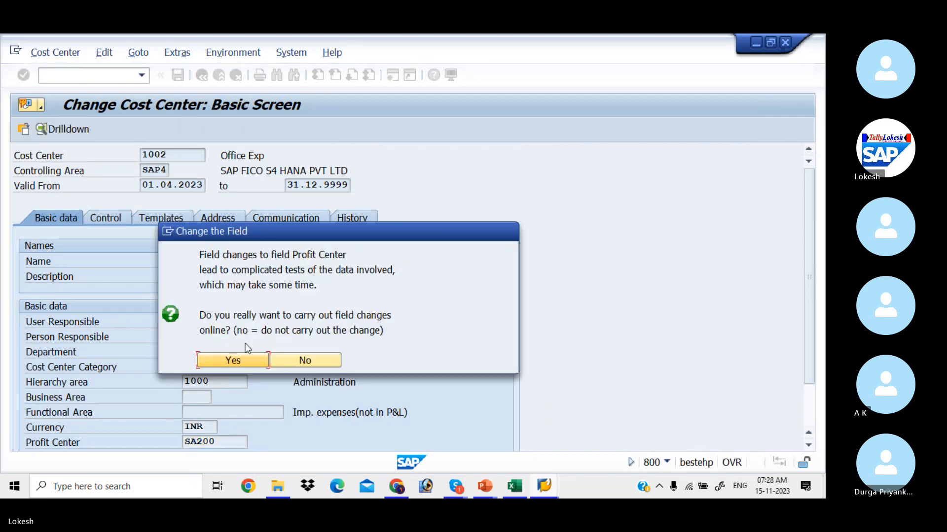
{"action": "left_click", "coordinate": [246, 364]}
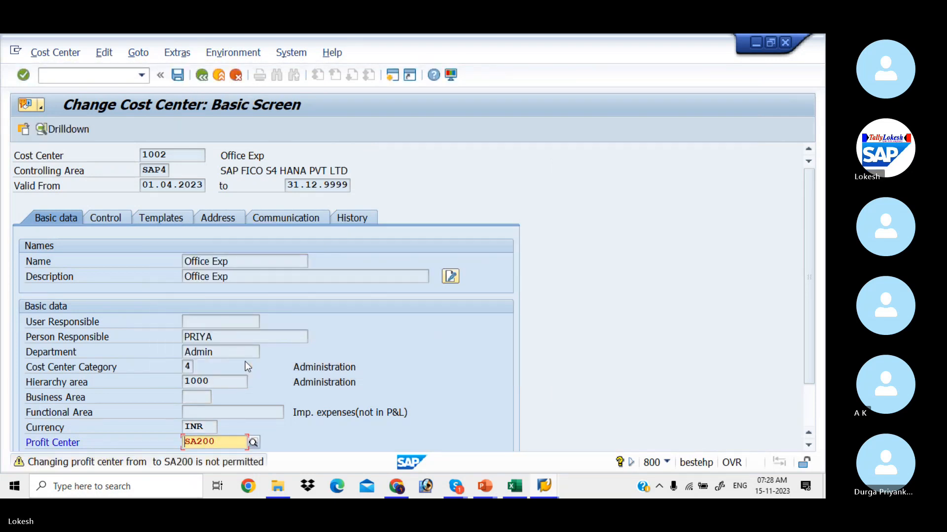
{"action": "key", "text": "Return"}
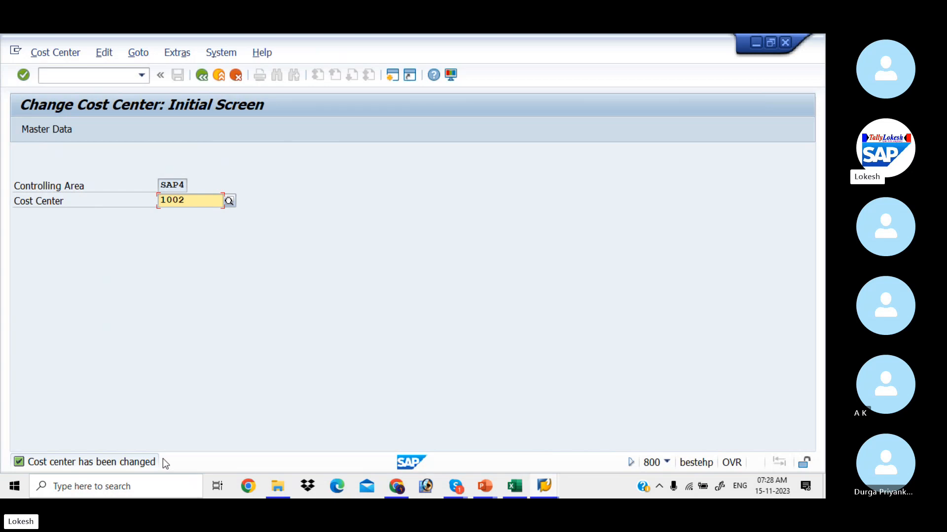
{"action": "key", "text": "alt+Tab"}
{"action": "key", "text": "alt+Tab"}
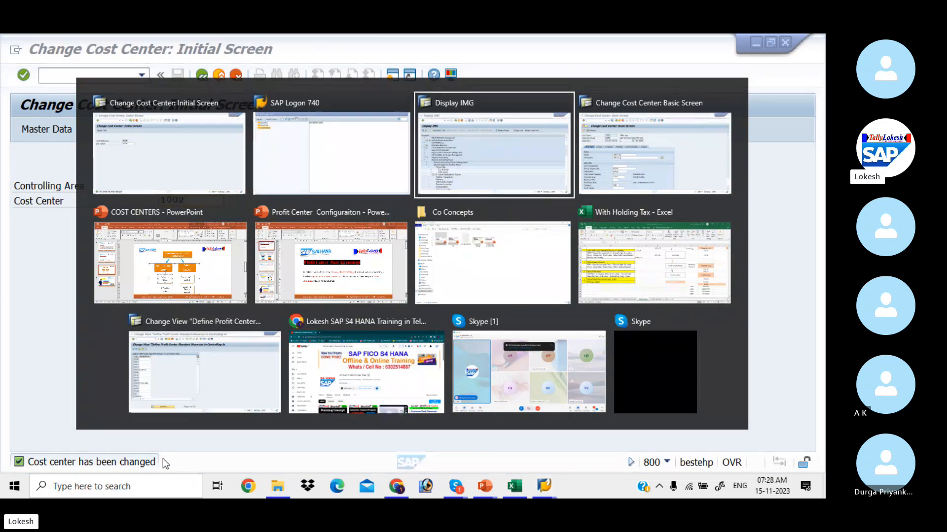
{"action": "key", "text": "alt+Tab"}
{"action": "key", "text": "alt+Tab"}
{"action": "key", "text": "alt+Tab"}
{"action": "key", "text": "alt+Tab"}
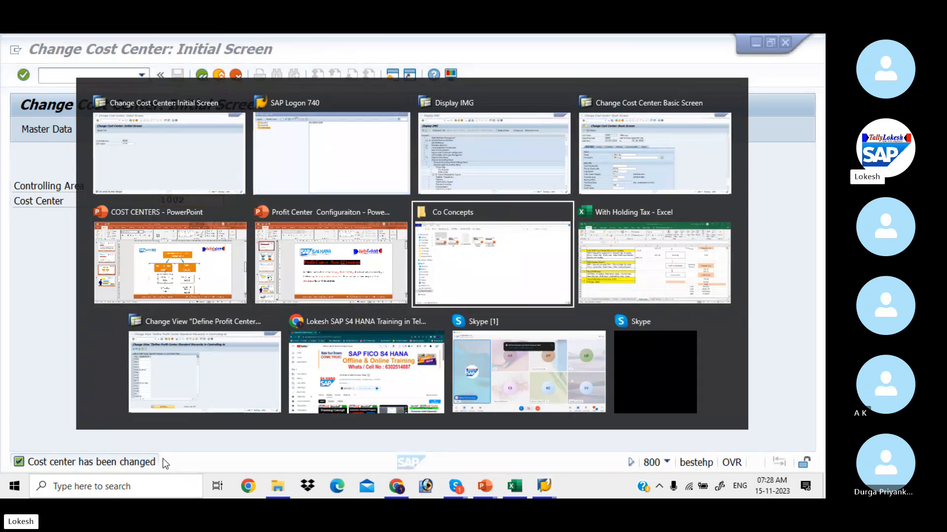
{"action": "key", "text": "alt+Tab"}
{"action": "key", "text": "alt+Tab"}
{"action": "key", "text": "alt+Tab"}
{"action": "key", "text": "alt+Tab"}
{"action": "key", "text": "alt+Tab"}
{"action": "key", "text": "alt+Tab"}
{"action": "key", "text": "alt+Tab"}
{"action": "key", "text": "alt+Tab"}
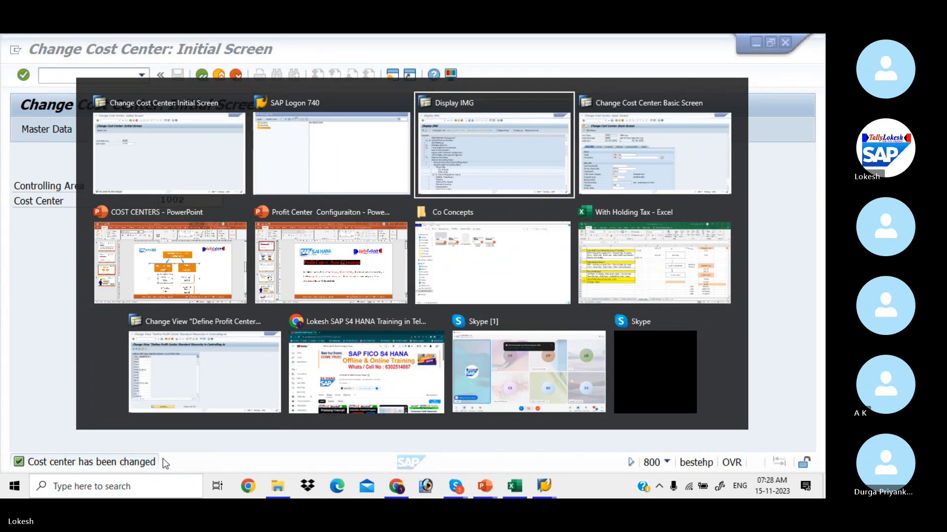
{"action": "key", "text": "alt+Tab"}
{"action": "key", "text": "alt+Tab"}
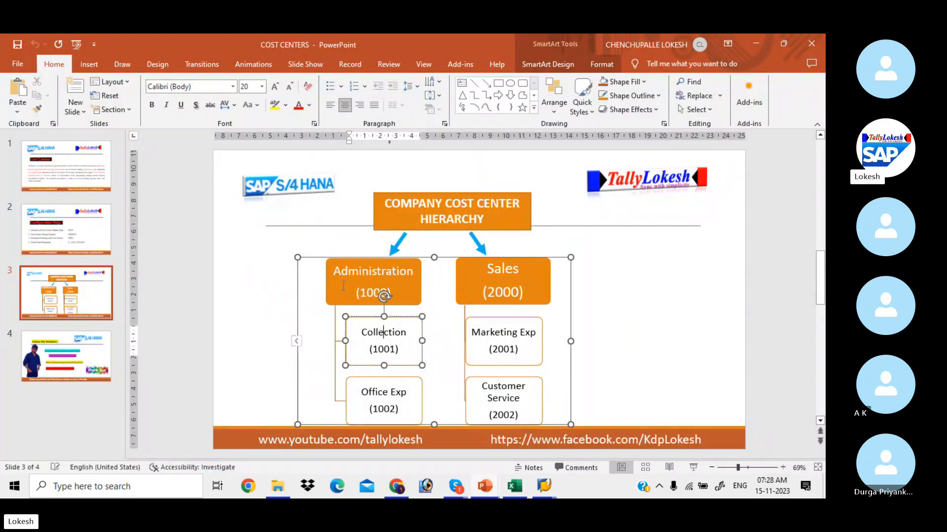
{"action": "left_click", "coordinate": [541, 272]}
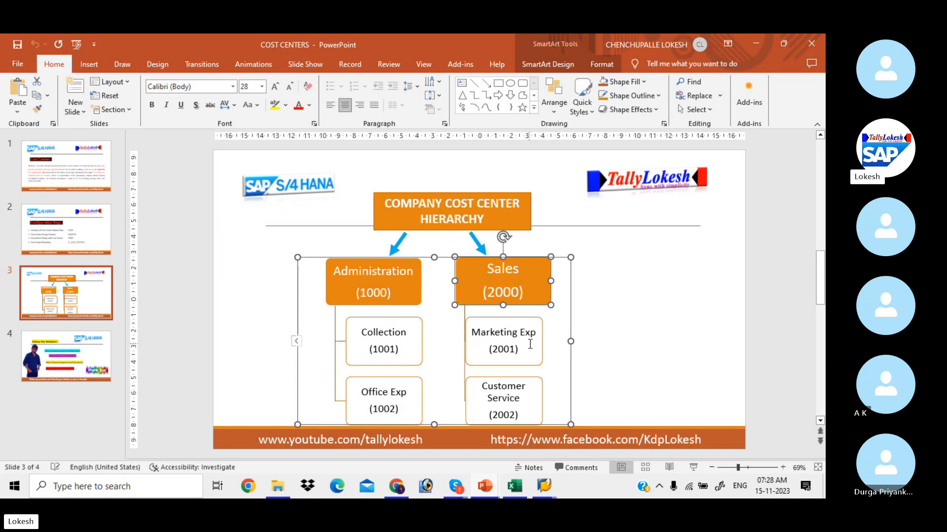
{"action": "key", "text": "alt+Tab"}
{"action": "key", "text": "alt+Tab"}
{"action": "key", "text": "alt+Tab"}
{"action": "key", "text": "alt+Tab"}
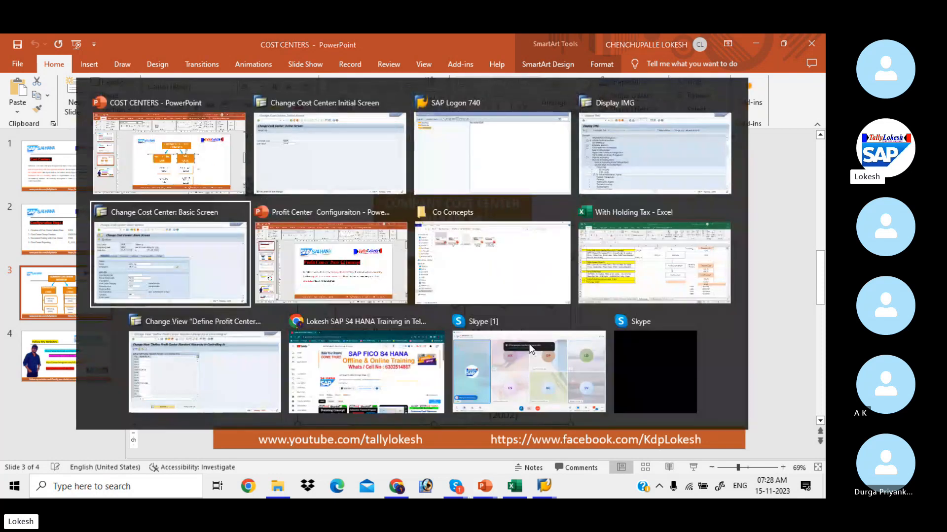
{"action": "key", "text": "alt+Tab"}
{"action": "key", "text": "alt+Tab"}
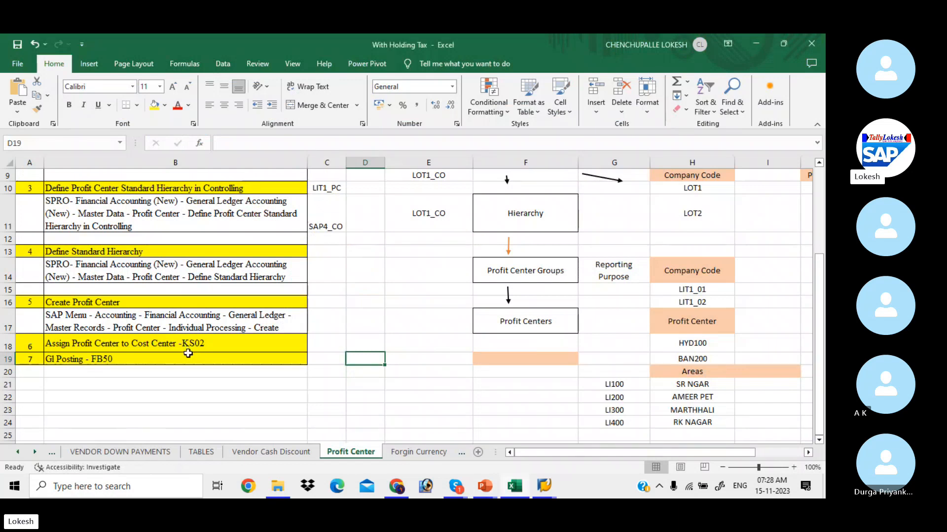
{"action": "key", "text": "alt+Tab"}
{"action": "key", "text": "alt+Tab"}
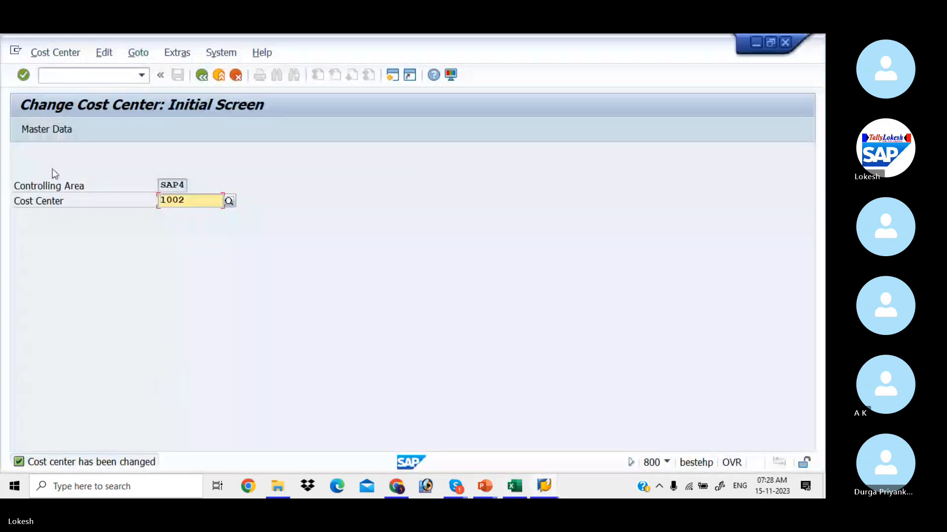
In FB50, enter posting date 15.11.2023, reference 001 and header text RENT A/C.
{"action": "type", "text": "/"}
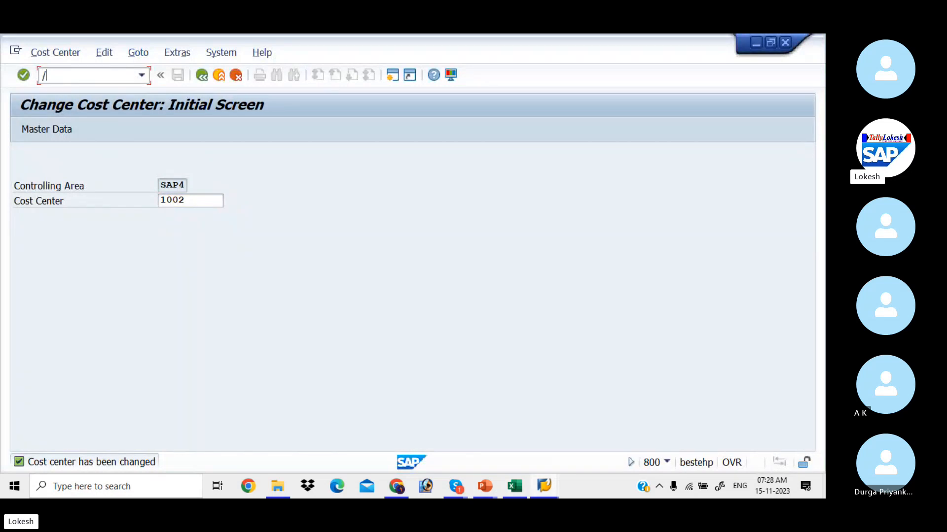
{"action": "type", "text": "NFB50"}
{"action": "key", "text": "Return"}
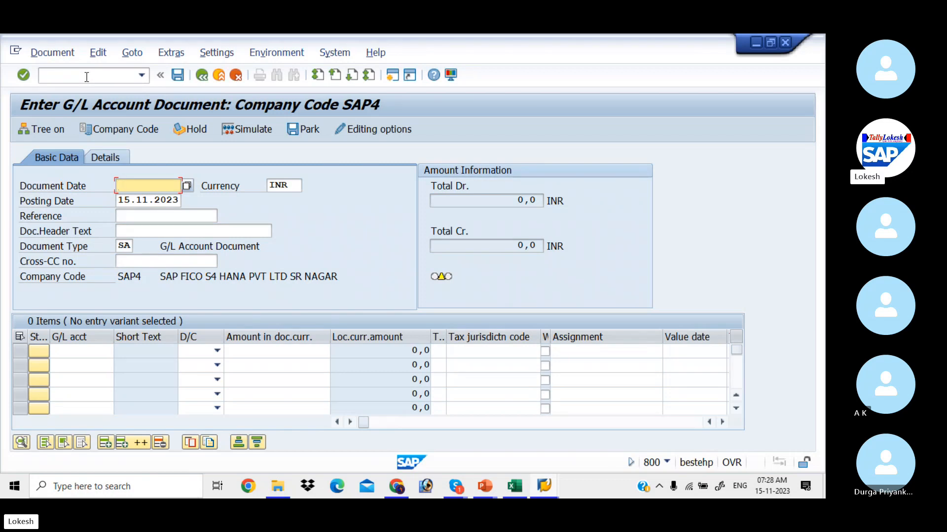
{"action": "type", "text": "15.11.22"}
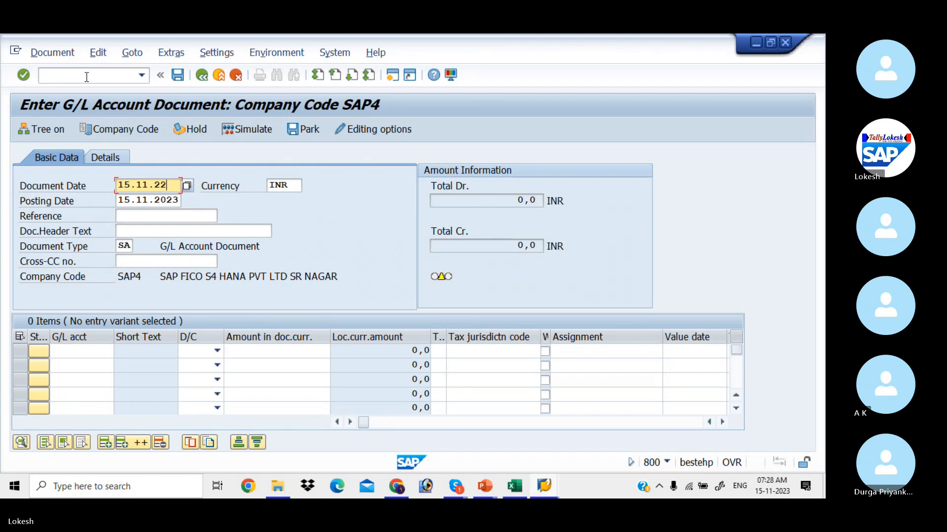
{"action": "key", "text": "BackSpace"}
{"action": "type", "text": "023"}
{"action": "key", "text": "Tab"}
{"action": "key", "text": "Tab"}
{"action": "key", "text": "Tab"}
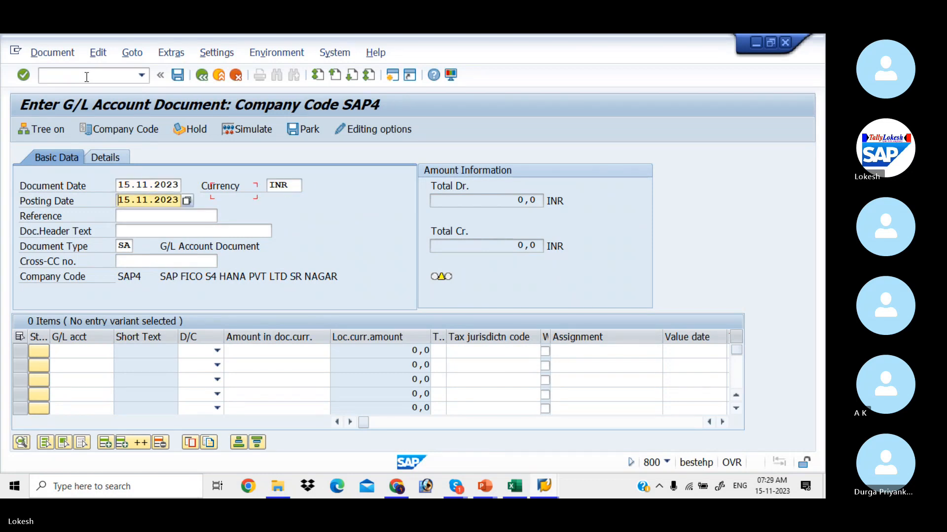
{"action": "key", "text": "shift+Tab"}
{"action": "type", "text": "001"}
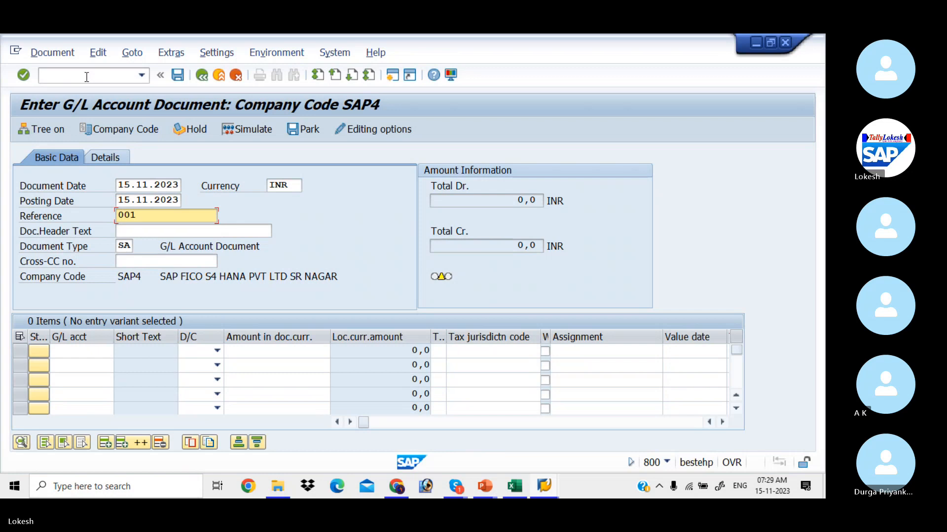
{"action": "key", "text": "Tab"}
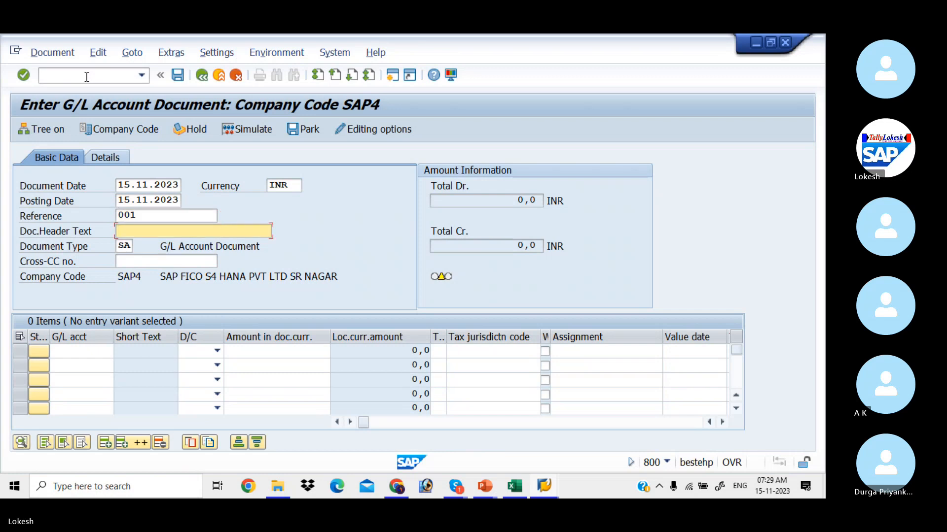
{"action": "type", "text": "RE"}
{"action": "key", "text": "Down"}
{"action": "key", "text": "Tab"}
Add line 1: account 400001, Debit 5000, value date 15.11.2023, text Rent, cost center 1001.
{"action": "key", "text": "Tab"}
{"action": "key", "text": "Tab"}
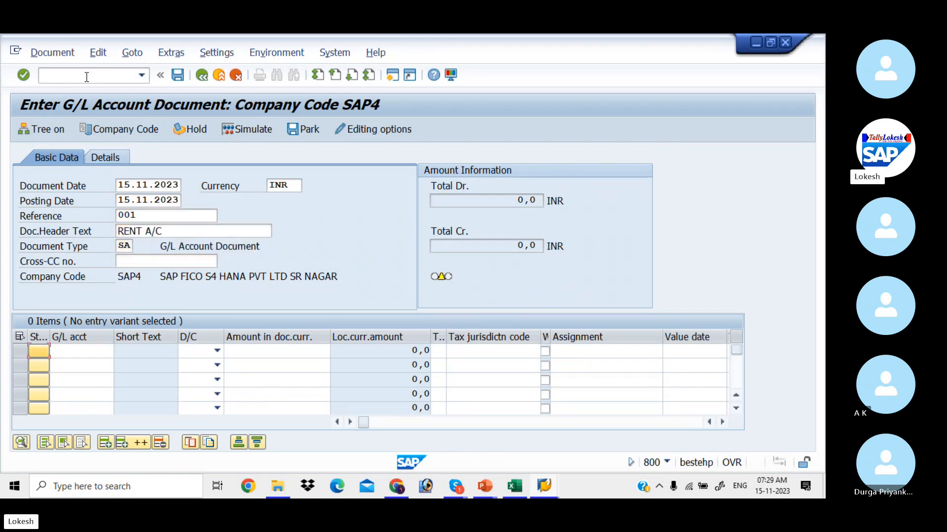
{"action": "key", "text": "Tab"}
{"action": "type", "text": "4"}
{"action": "key", "text": "Down"}
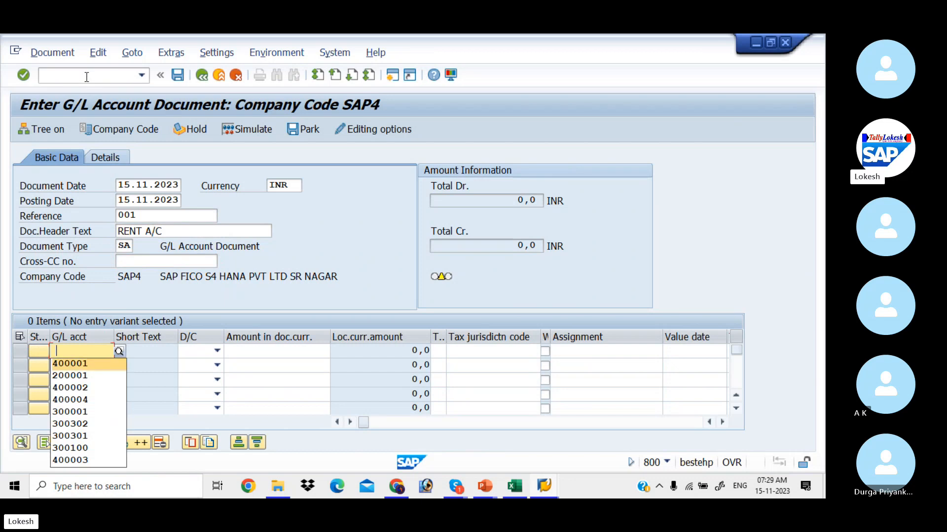
{"action": "key", "text": "Tab"}
{"action": "key", "text": "Down"}
{"action": "key", "text": "Tab"}
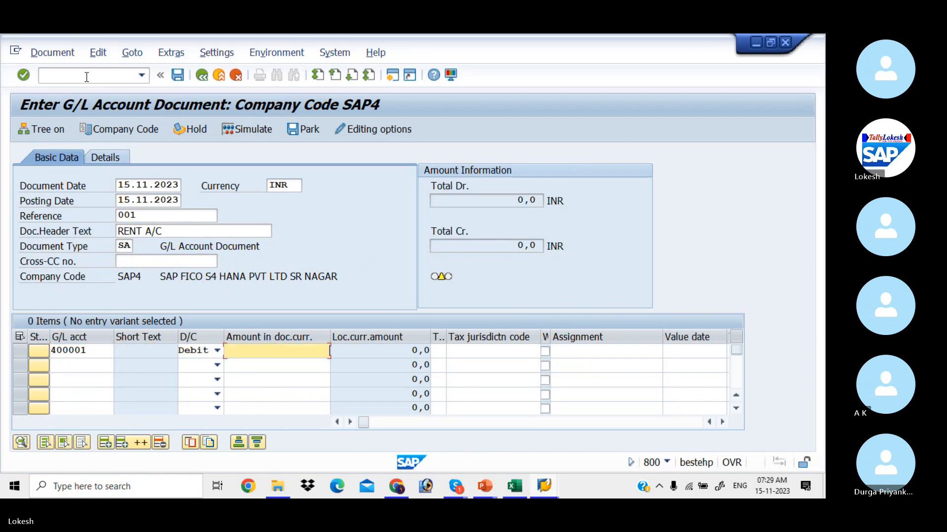
{"action": "type", "text": "5000"}
{"action": "key", "text": "Tab"}
{"action": "key", "text": "Tab"}
{"action": "key", "text": "Tab"}
{"action": "key", "text": "Tab"}
{"action": "type", "text": "1"}
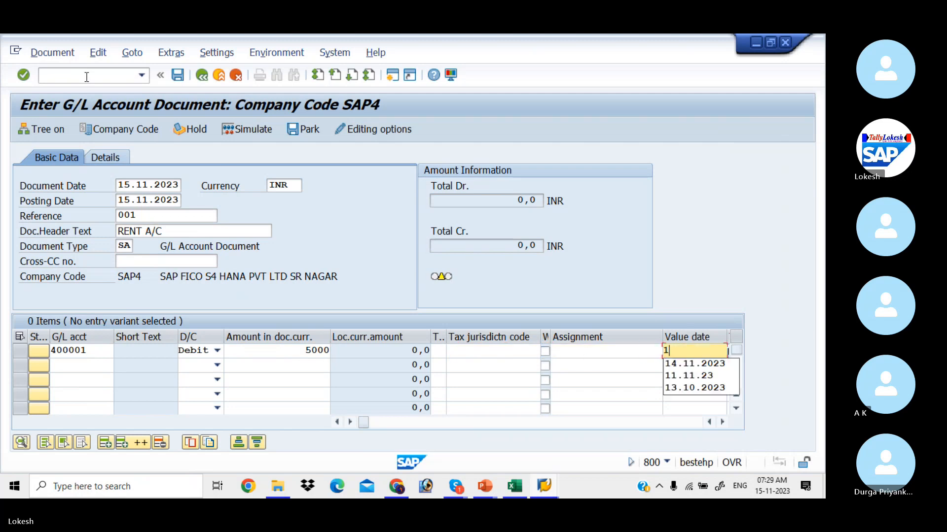
{"action": "type", "text": "5.11.2023"}
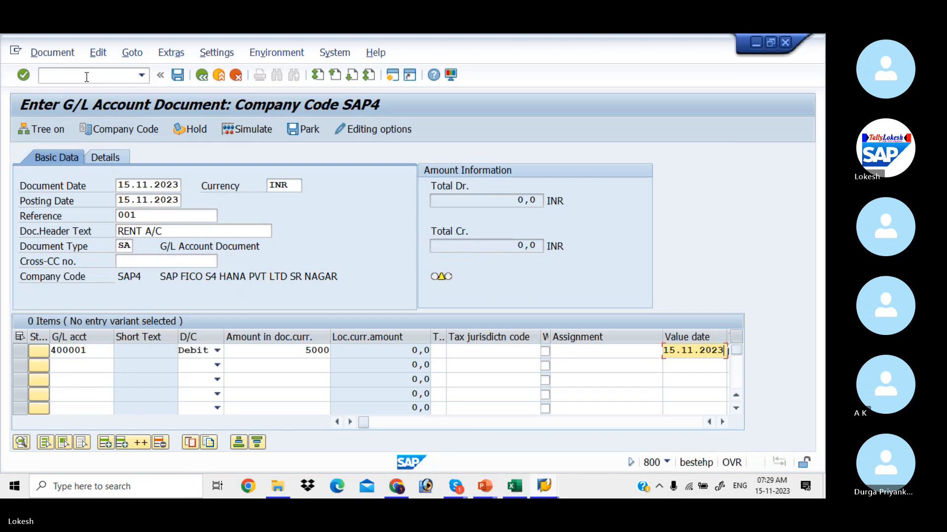
{"action": "key", "text": "Tab"}
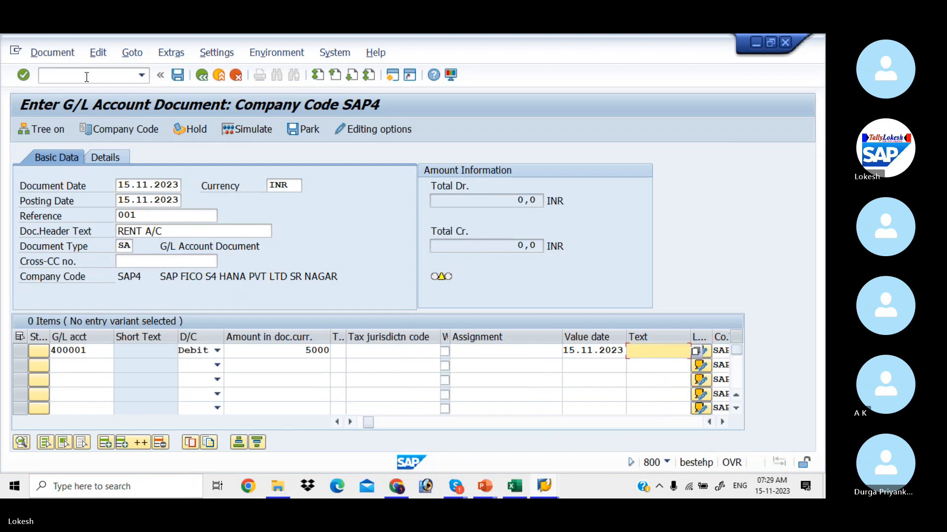
{"action": "type", "text": "Rent"}
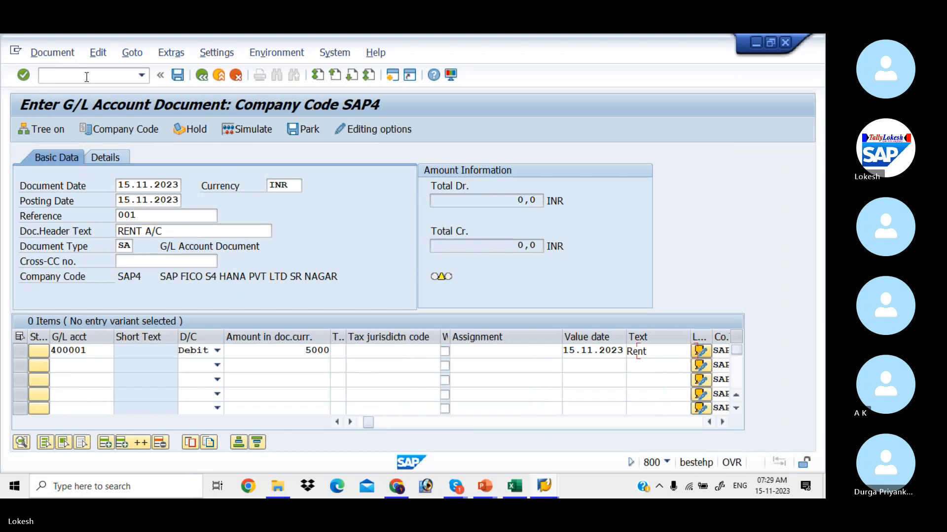
{"action": "key", "text": "Tab"}
{"action": "key", "text": "Tab"}
{"action": "key", "text": "Tab"}
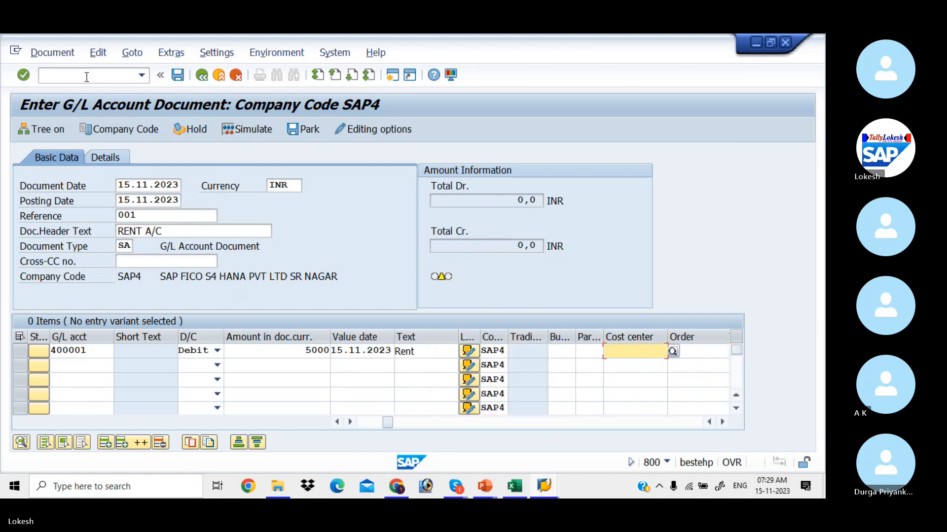
{"action": "key", "text": "space"}
{"action": "key", "text": "Down"}
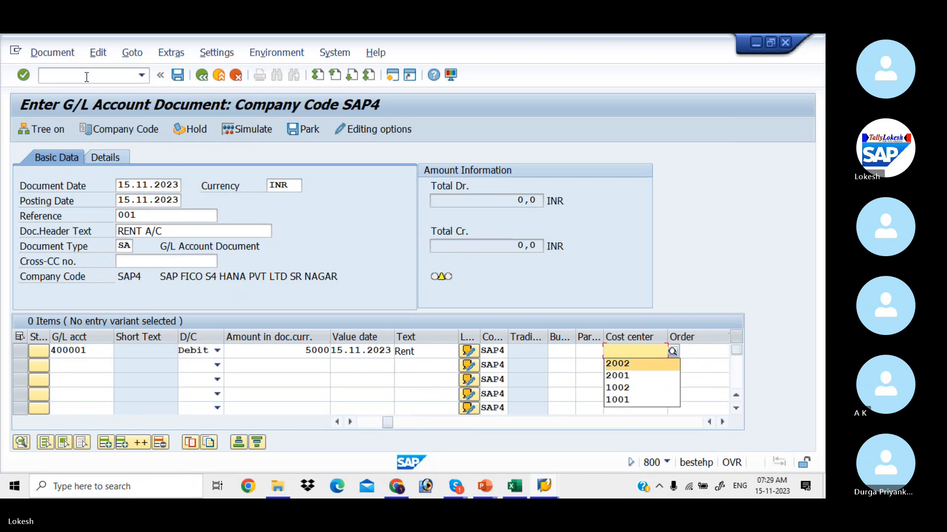
{"action": "key", "text": "Up"}
{"action": "key", "text": "Up"}
{"action": "key", "text": "Tab"}
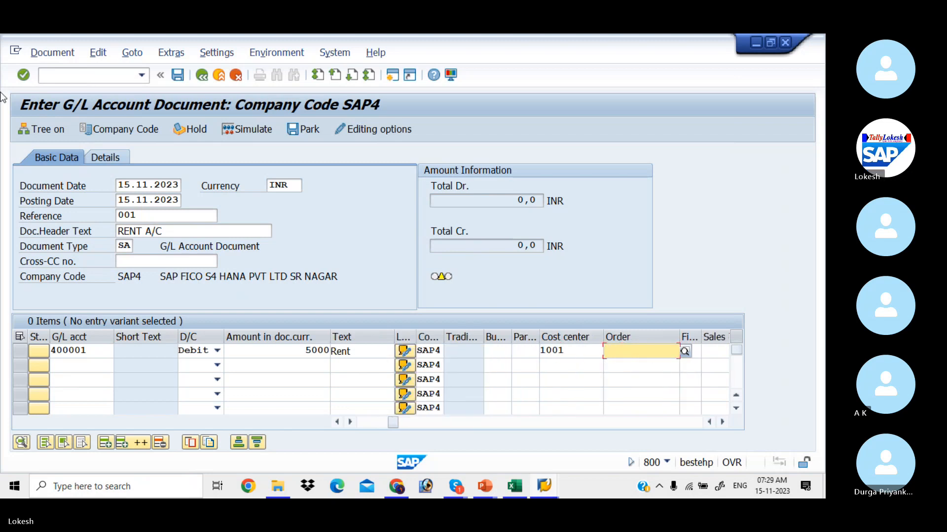
Add line 2: account 400001, Debit 5000, value date 15.11.2023, text Rent, cost center 1002.
{"action": "left_click", "coordinate": [99, 362]}
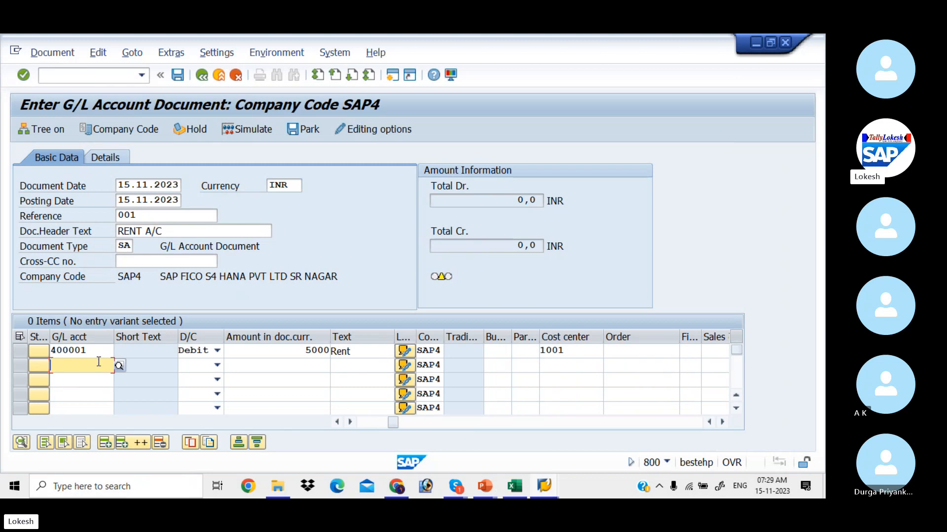
{"action": "key", "text": "space"}
{"action": "key", "text": "Down"}
{"action": "key", "text": "Tab"}
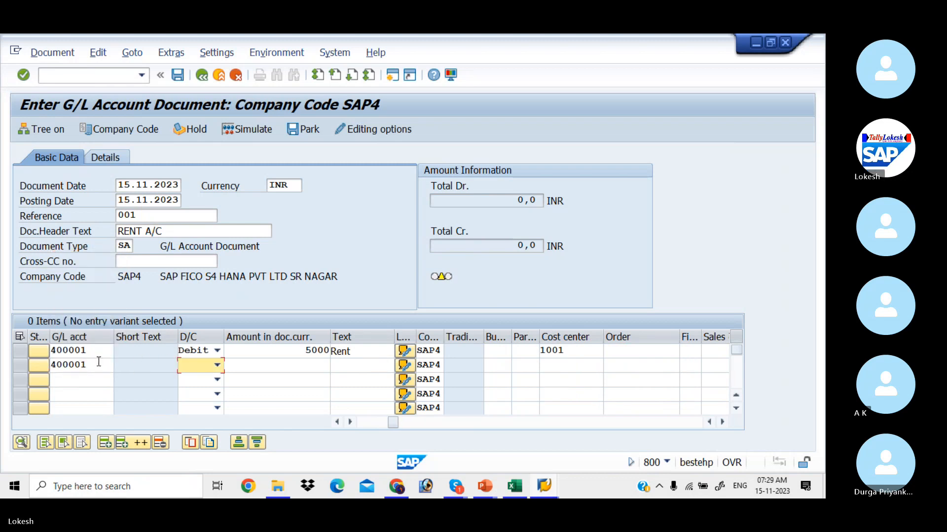
{"action": "key", "text": "Down"}
{"action": "key", "text": "Tab"}
{"action": "type", "text": "500"}
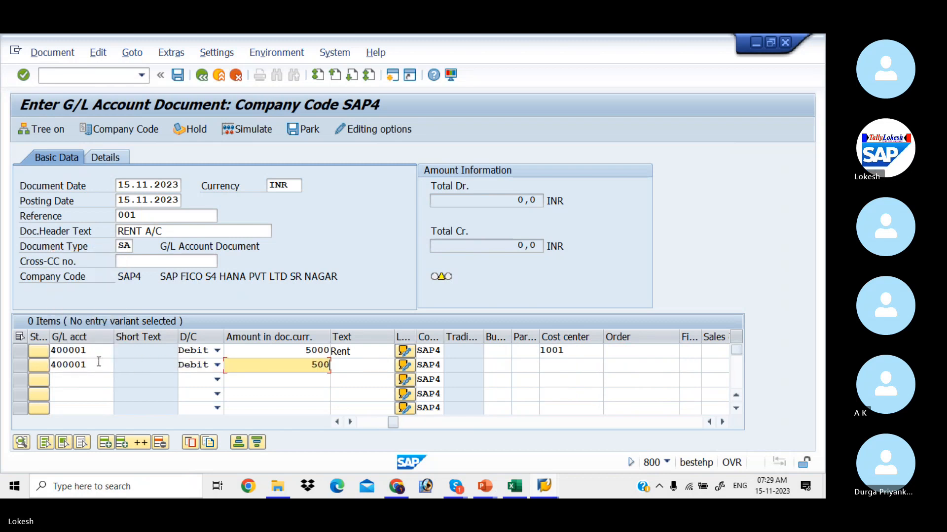
{"action": "type", "text": "0"}
{"action": "key", "text": "Tab"}
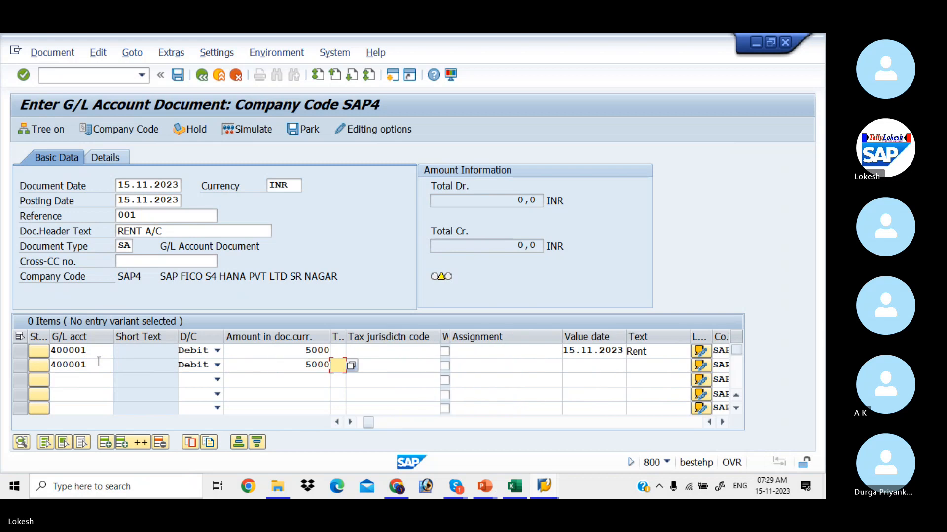
{"action": "key", "text": "Tab"}
{"action": "key", "text": "Tab"}
{"action": "key", "text": "Tab"}
{"action": "key", "text": "Tab"}
{"action": "key", "text": "BackSpace"}
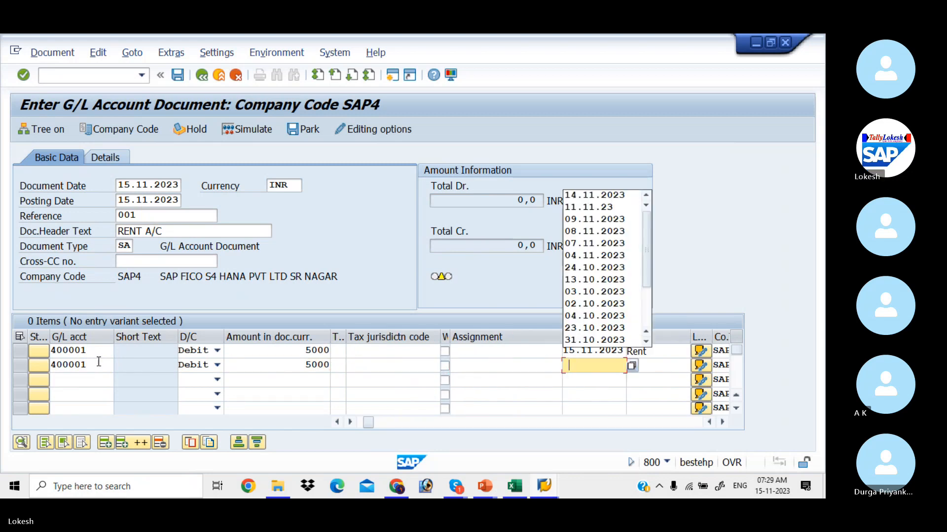
{"action": "type", "text": "14"}
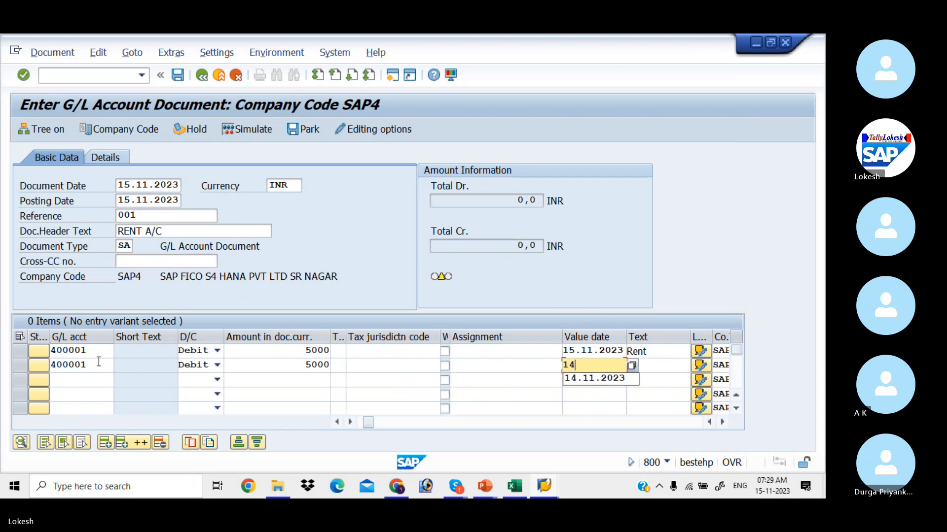
{"action": "key", "text": "BackSpace"}
{"action": "type", "text": "5.11."}
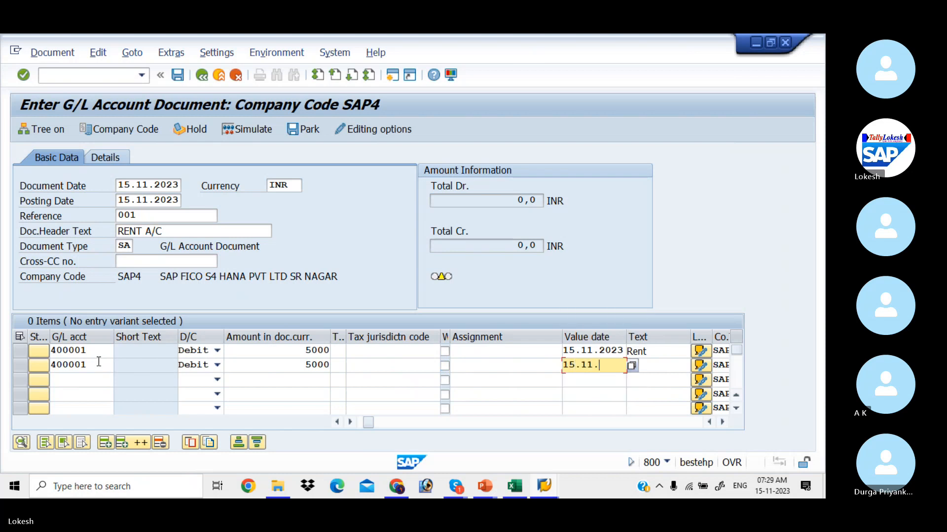
{"action": "type", "text": "2023"}
{"action": "key", "text": "Tab"}
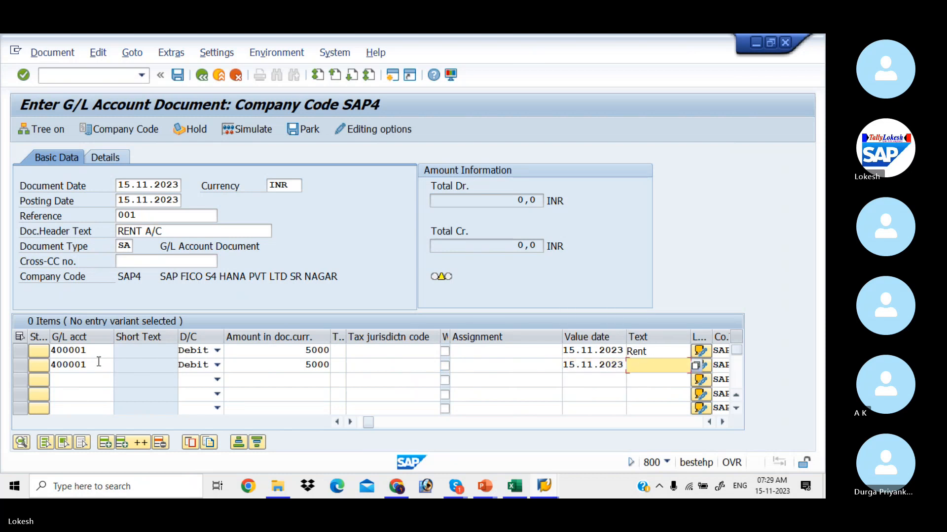
{"action": "type", "text": "R"}
{"action": "key", "text": "Down"}
{"action": "key", "text": "Tab"}
{"action": "key", "text": "Tab"}
{"action": "key", "text": "Tab"}
{"action": "key", "text": "Tab"}
{"action": "key", "text": "Tab"}
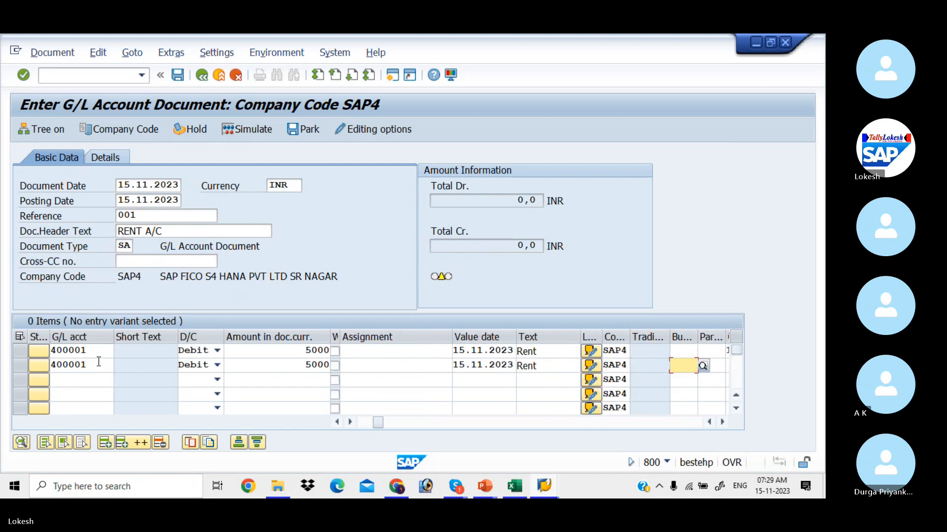
{"action": "key", "text": "Down"}
{"action": "key", "text": "Down"}
{"action": "key", "text": "Down"}
{"action": "key", "text": "Down"}
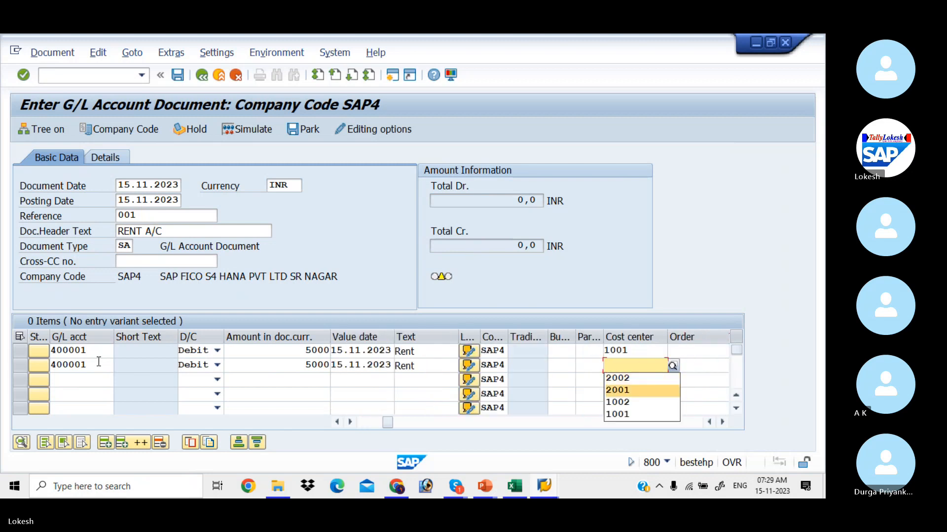
{"action": "key", "text": "Tab"}
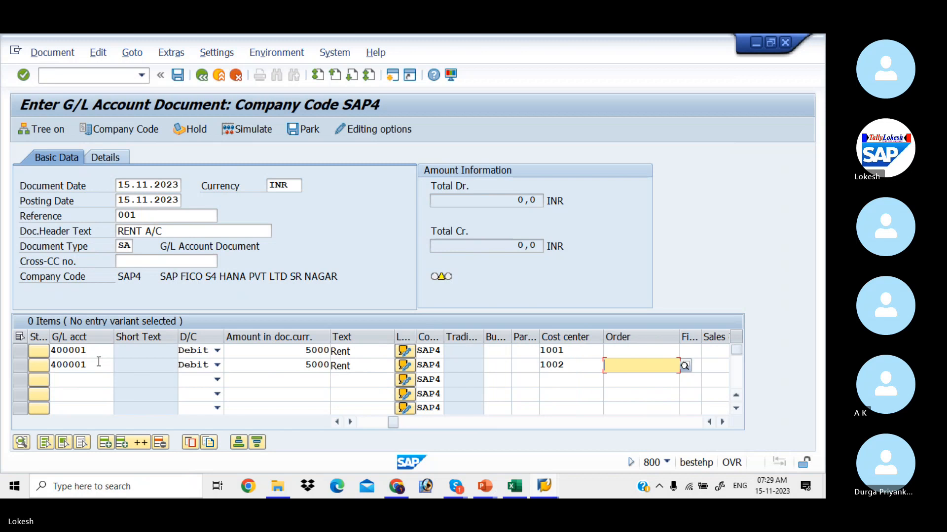
Add line 3: account 200001, Credit 10000, value date 15.11.2023, text Bank.
{"action": "left_click", "coordinate": [87, 385]}
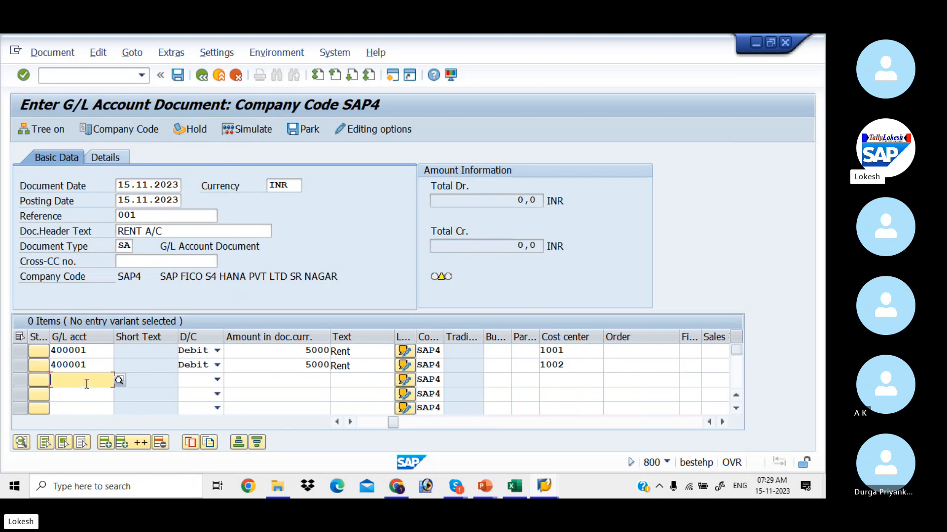
{"action": "key", "text": "Down"}
{"action": "key", "text": "Down"}
{"action": "key", "text": "Down"}
{"action": "key", "text": "Tab"}
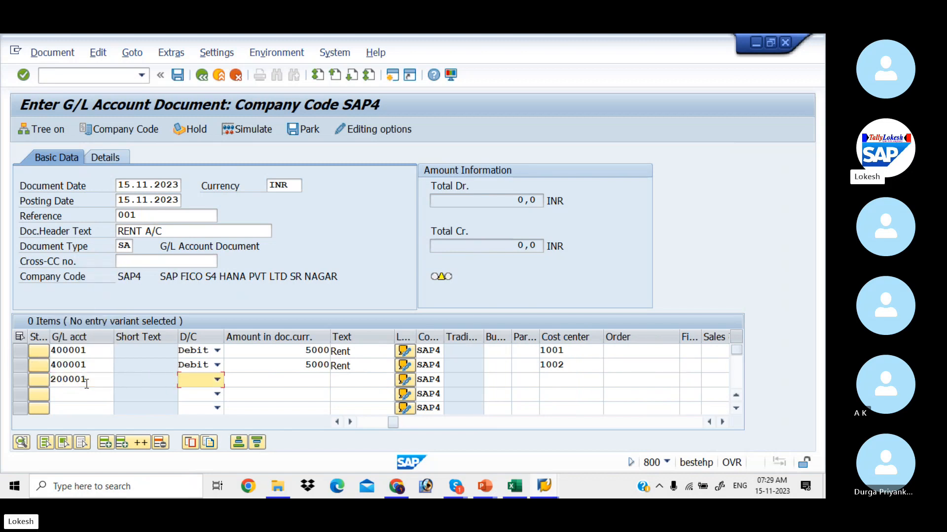
{"action": "key", "text": "c"}
{"action": "key", "text": "Tab"}
{"action": "type", "text": "1"}
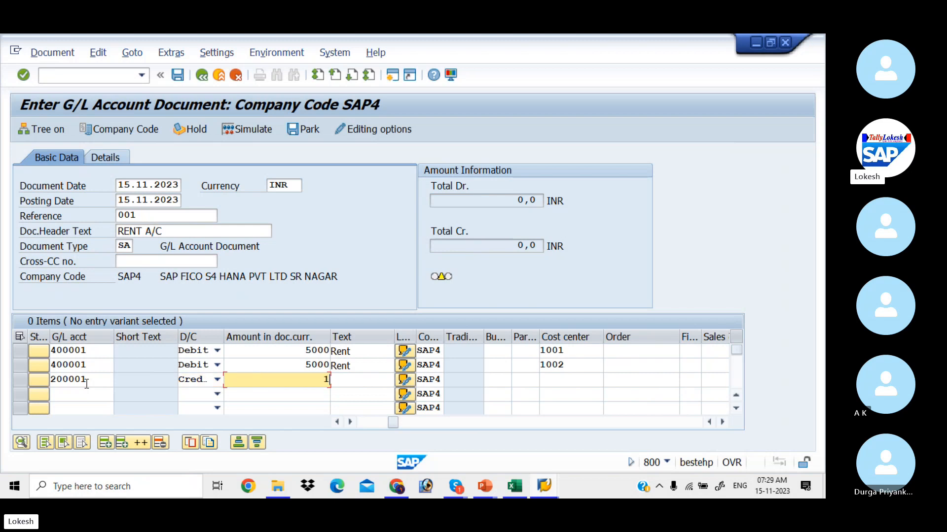
{"action": "type", "text": "0000"}
{"action": "key", "text": "Tab"}
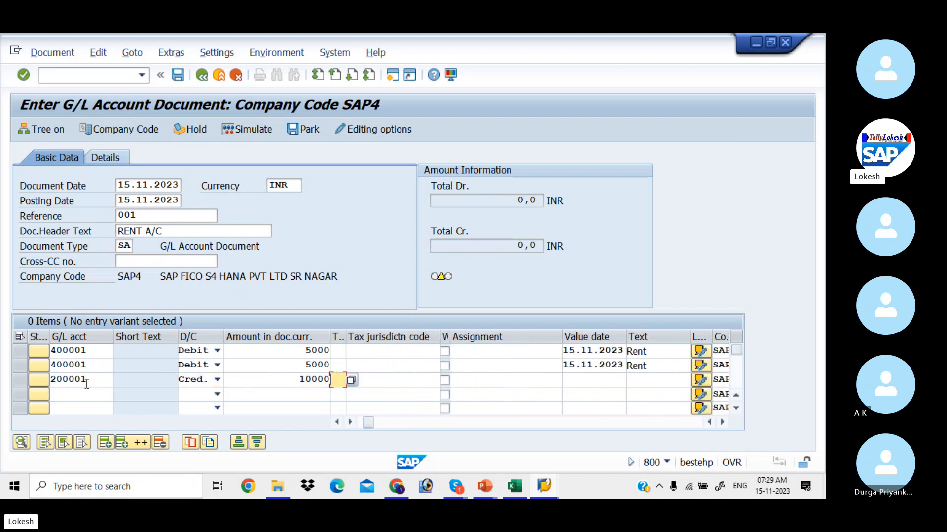
{"action": "key", "text": "Tab"}
{"action": "key", "text": "Tab"}
{"action": "key", "text": "Tab"}
{"action": "key", "text": "Tab"}
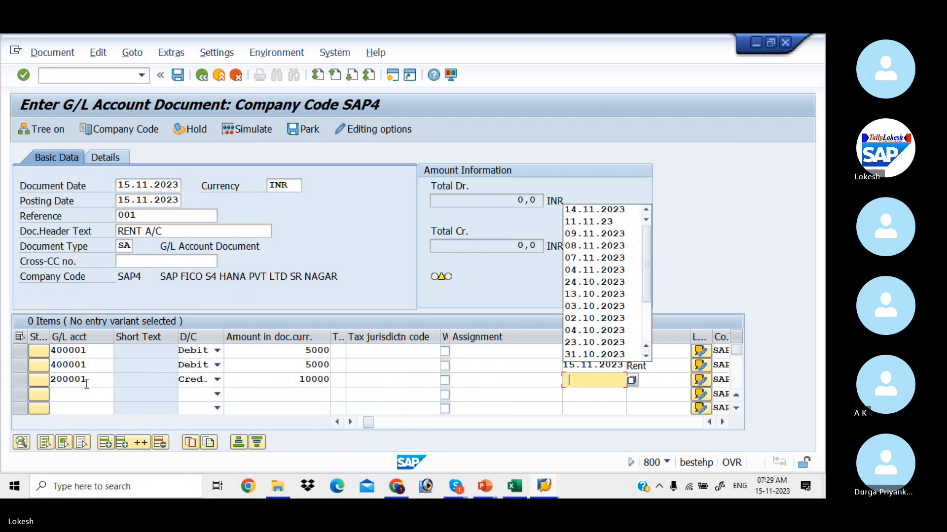
{"action": "type", "text": "15."}
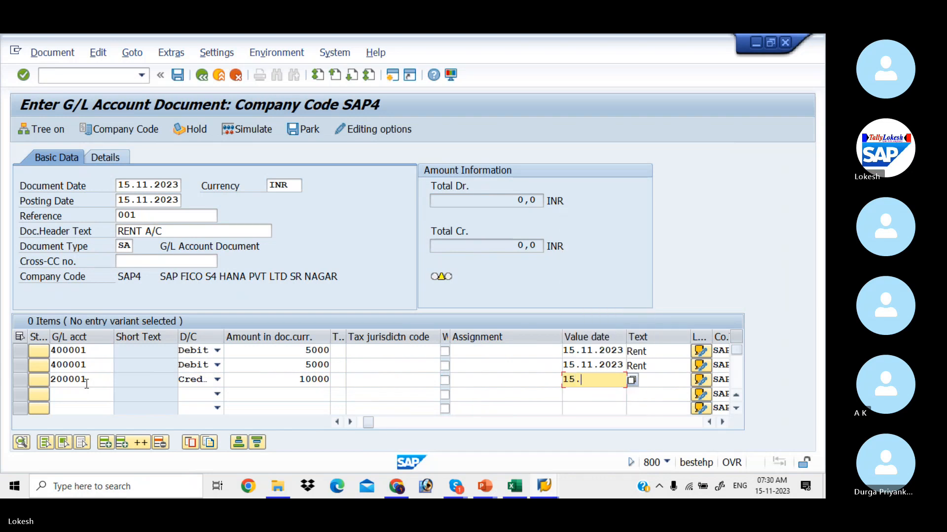
{"action": "type", "text": "11.2023"}
{"action": "key", "text": "Tab"}
{"action": "type", "text": "B"}
{"action": "key", "text": "Down"}
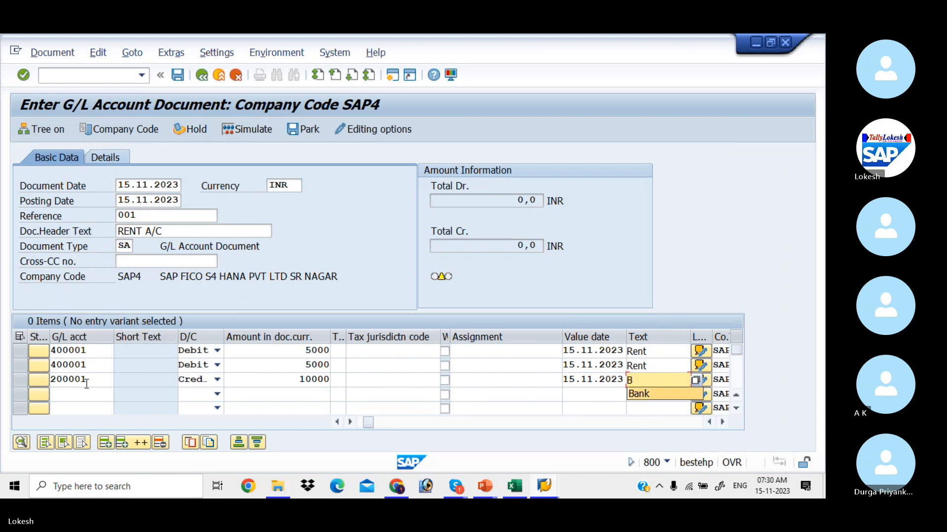
{"action": "key", "text": "Return"}
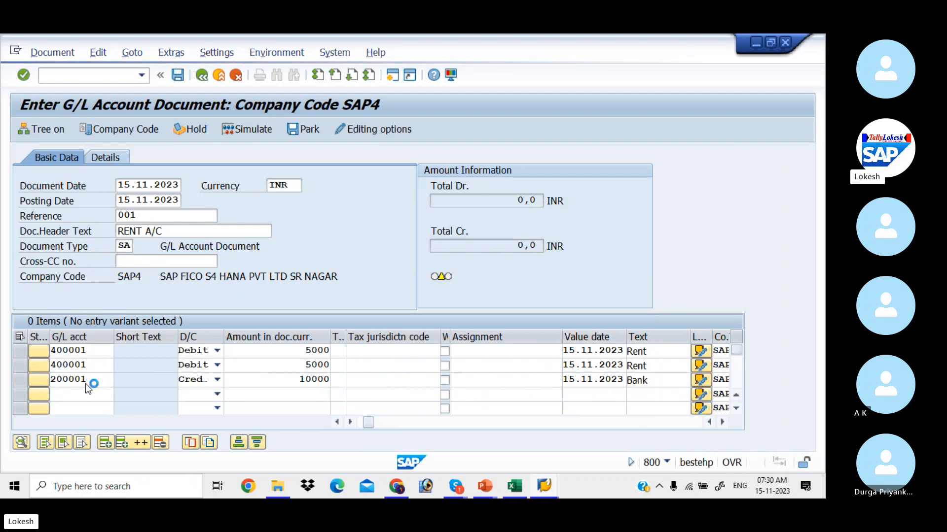
Check the line items and clear the value dates on rent lines 1 and 2 after the error.
{"action": "key", "text": "Return"}
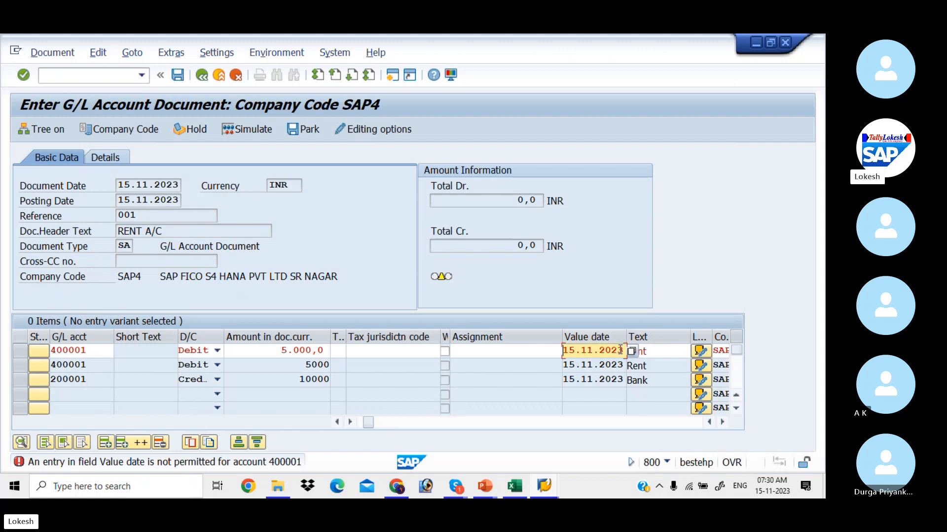
{"action": "key", "text": "BackSpace"}
{"action": "key", "text": "BackSpace"}
{"action": "key", "text": "BackSpace"}
{"action": "key", "text": "BackSpace"}
{"action": "key", "text": "BackSpace"}
{"action": "key", "text": "BackSpace"}
{"action": "key", "text": "BackSpace"}
{"action": "key", "text": "BackSpace"}
{"action": "key", "text": "BackSpace"}
{"action": "key", "text": "BackSpace"}
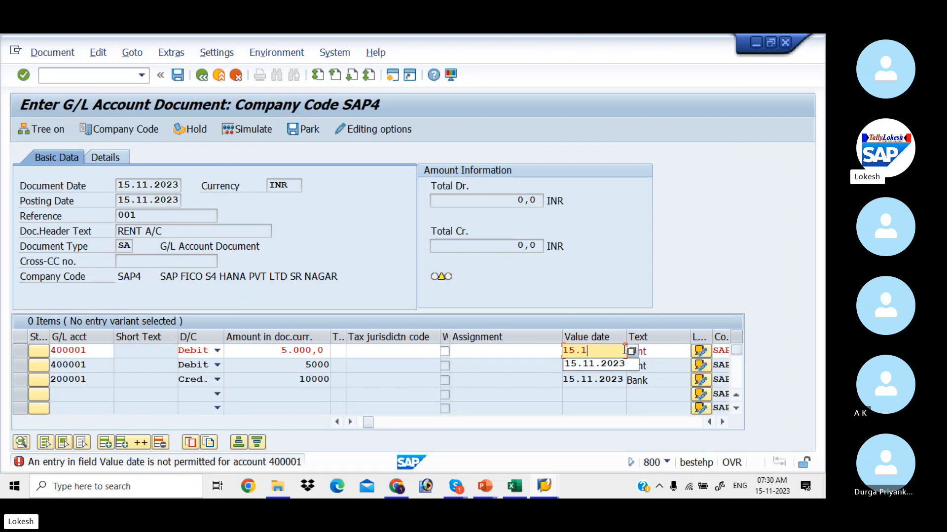
{"action": "key", "text": "Return"}
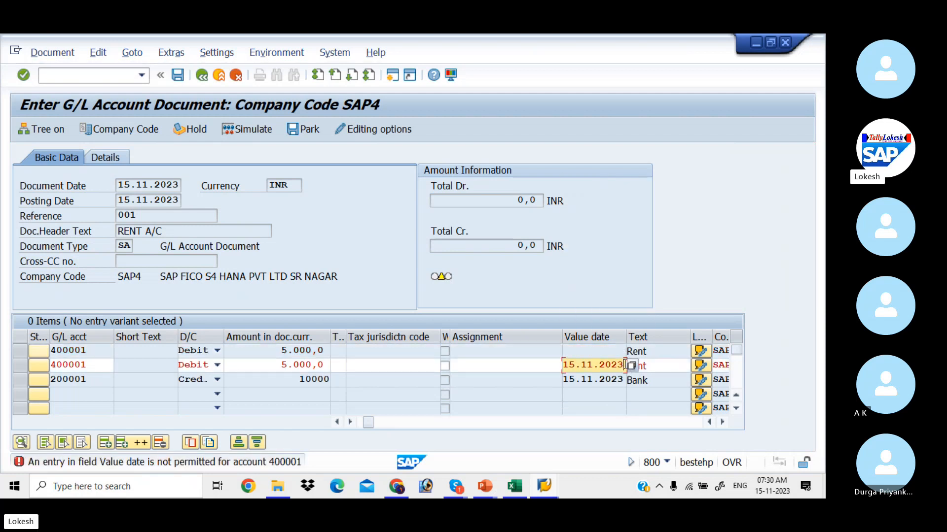
{"action": "key", "text": "BackSpace"}
{"action": "key", "text": "BackSpace"}
{"action": "key", "text": "BackSpace"}
{"action": "key", "text": "BackSpace"}
{"action": "key", "text": "BackSpace"}
{"action": "key", "text": "BackSpace"}
{"action": "key", "text": "BackSpace"}
{"action": "key", "text": "BackSpace"}
{"action": "key", "text": "BackSpace"}
{"action": "key", "text": "BackSpace"}
{"action": "key", "text": "Return"}
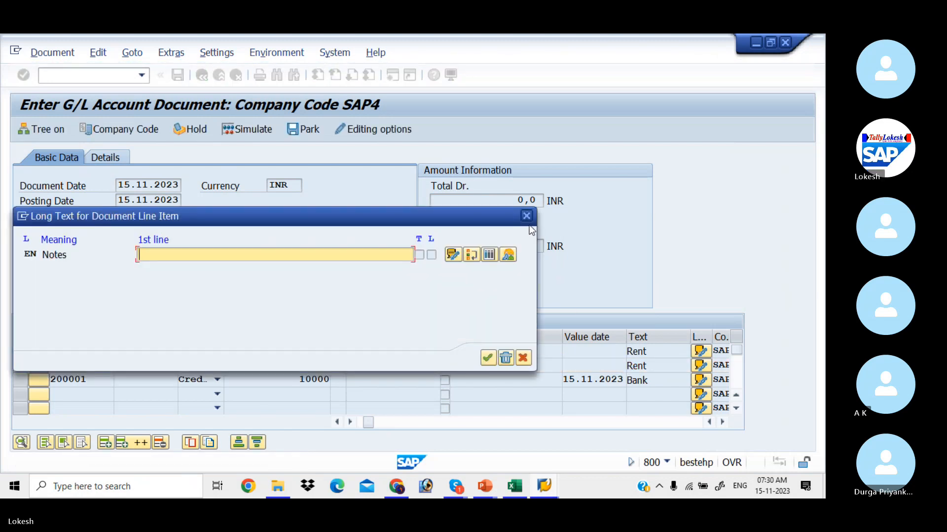
Close the long text popup, simulate the balanced 10,000 document, and post it as document 15.
{"action": "left_click", "coordinate": [526, 216]}
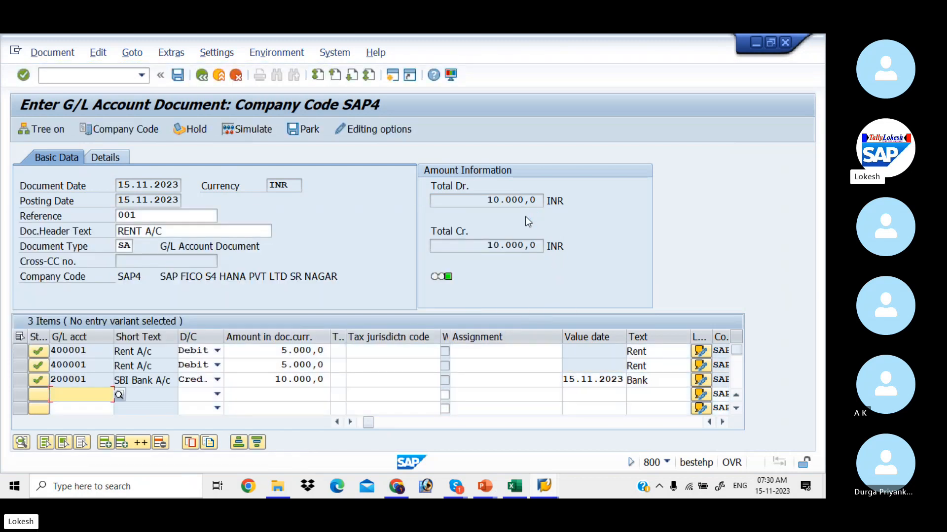
{"action": "left_click", "coordinate": [269, 131]}
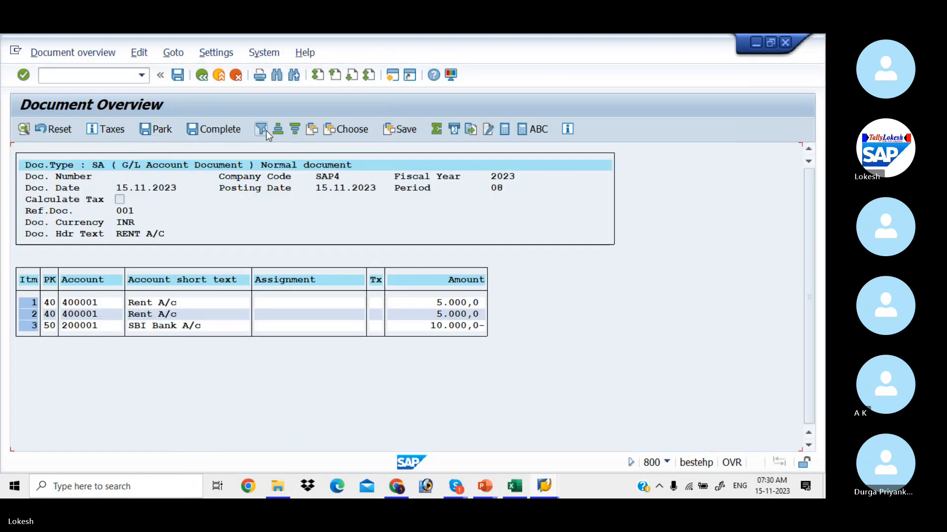
{"action": "left_click", "coordinate": [176, 75]}
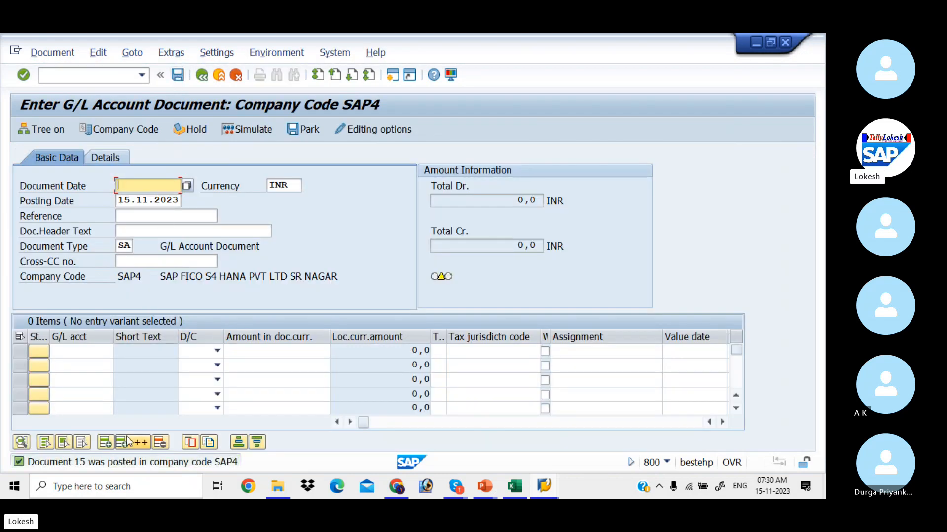
Display posted document 15 and bring up the Choose Layout list for its line items.
{"action": "left_click", "coordinate": [49, 53]}
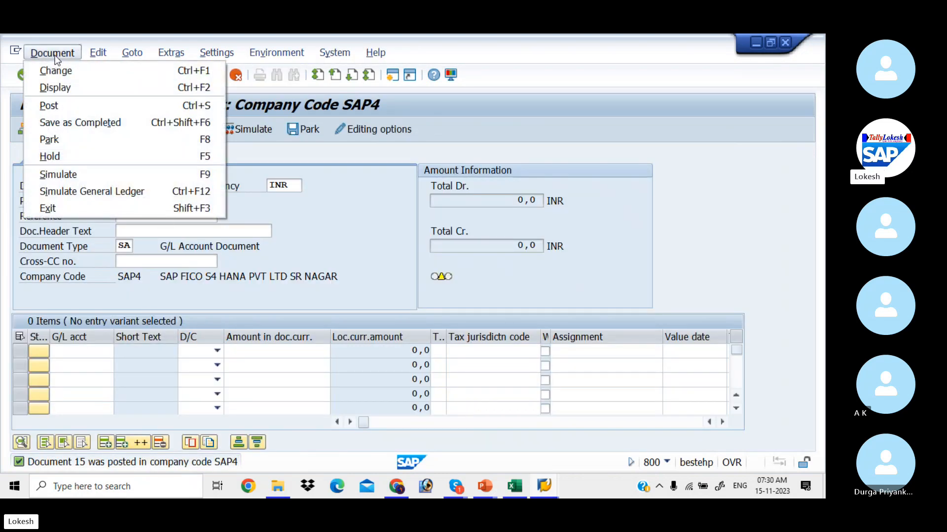
{"action": "left_click", "coordinate": [69, 88]}
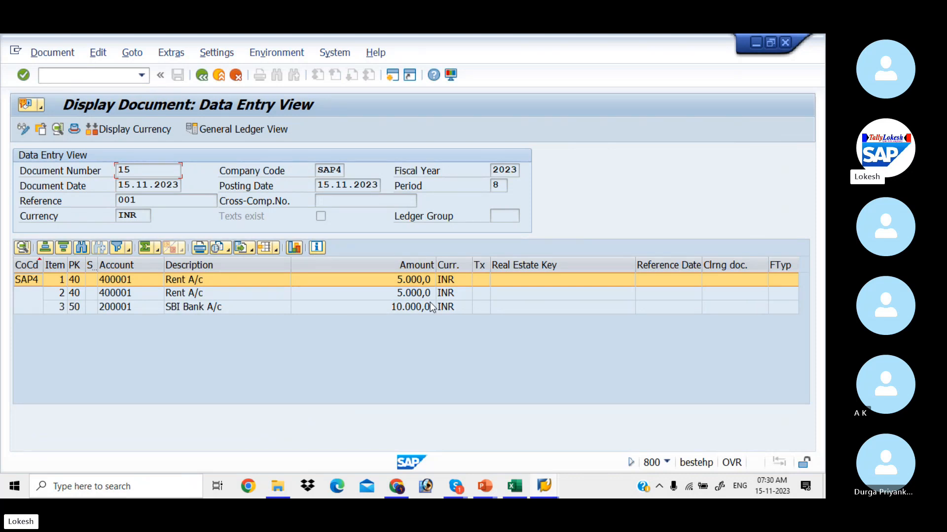
{"action": "left_click", "coordinate": [276, 250]}
{"action": "left_click", "coordinate": [322, 268]}
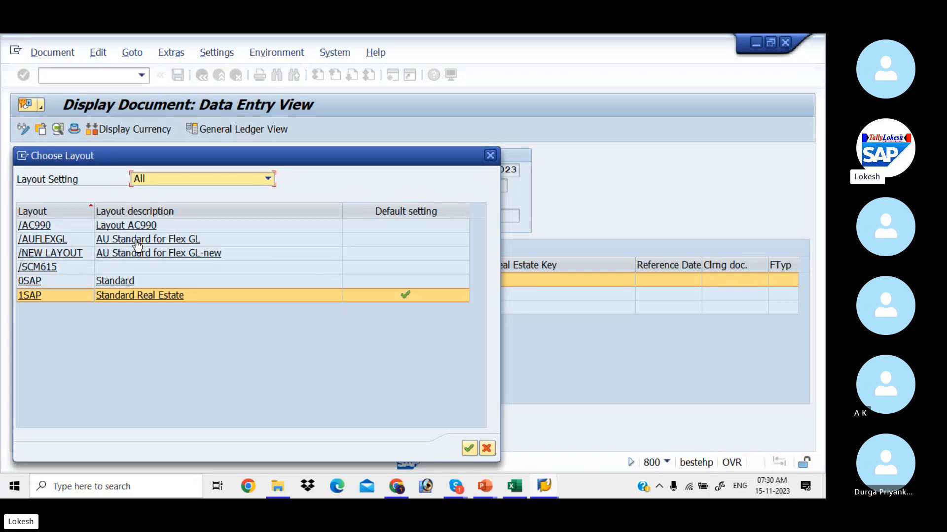
Apply layout /AUFLEXGL to show profit centers SA100/SA200, then switch to the With Holding Tax workbook.
{"action": "double_click", "coordinate": [136, 241]}
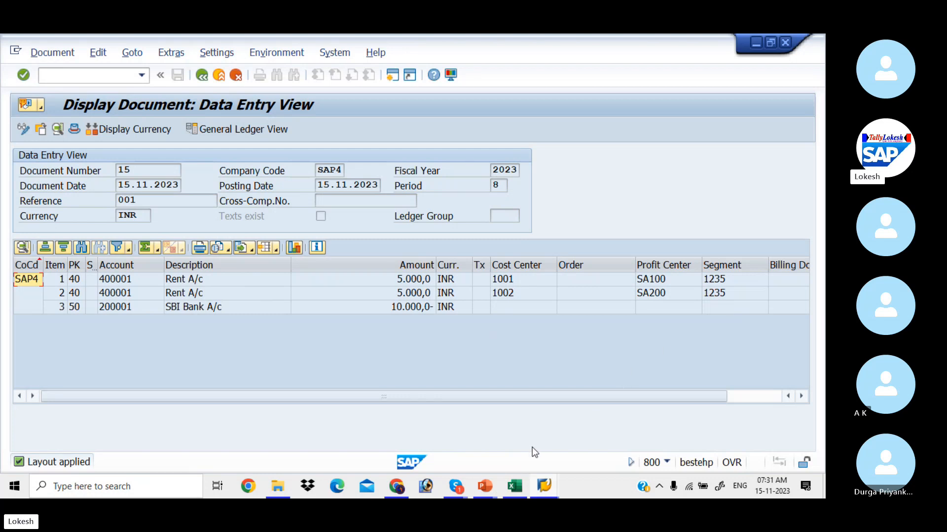
{"action": "left_click", "coordinate": [515, 486]}
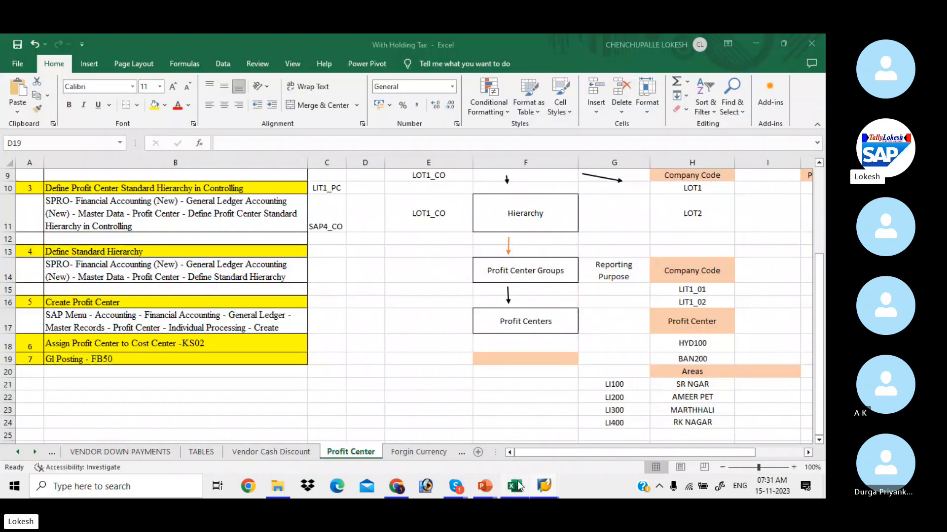
Return to the top of the Profit Center sheet, then bring the Skype call window forward.
{"action": "left_click", "coordinate": [443, 348]}
{"action": "key", "text": "Up"}
{"action": "key", "text": "Up"}
{"action": "key", "text": "Up"}
{"action": "key", "text": "Up"}
{"action": "key", "text": "Up"}
{"action": "key", "text": "Up"}
{"action": "key", "text": "Up"}
{"action": "key", "text": "Up"}
{"action": "key", "text": "Up"}
{"action": "key", "text": "Up"}
{"action": "key", "text": "Up"}
{"action": "key", "text": "Up"}
{"action": "key", "text": "Up"}
{"action": "key", "text": "Up"}
{"action": "key", "text": "Up"}
{"action": "key", "text": "Up"}
{"action": "key", "text": "Up"}
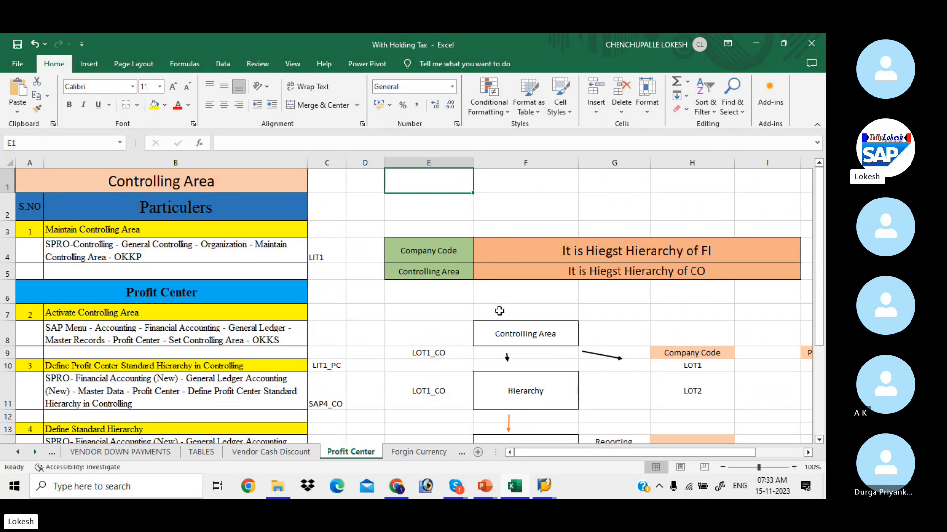
{"action": "mouse_move", "coordinate": [521, 487]}
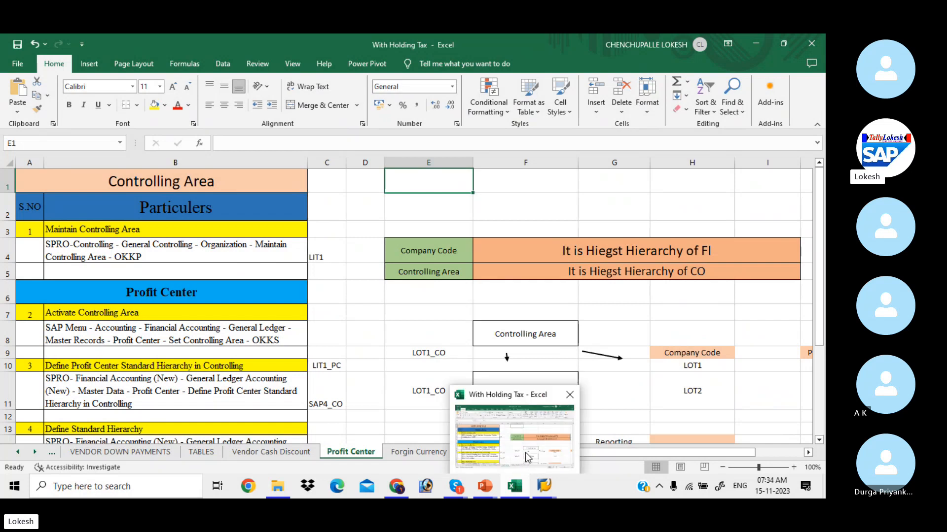
{"action": "left_click", "coordinate": [562, 309]}
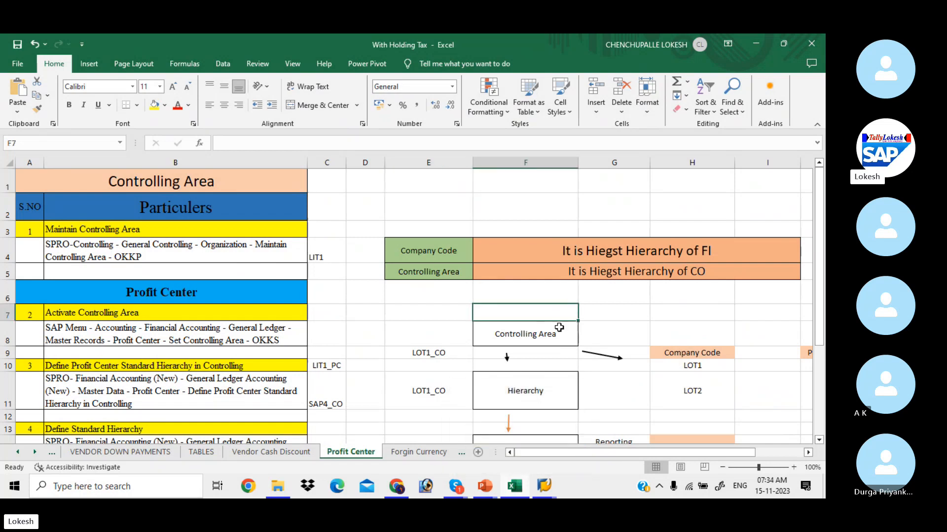
{"action": "mouse_move", "coordinate": [463, 481]}
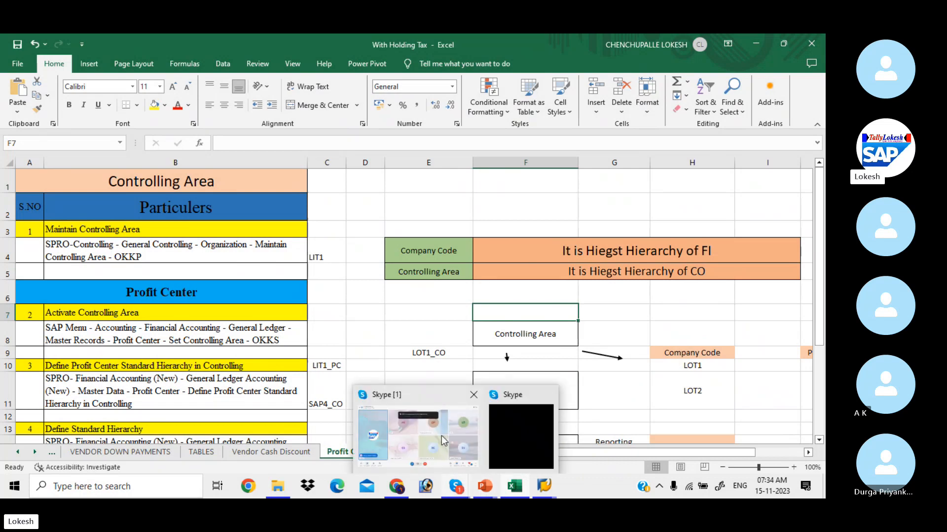
{"action": "left_click", "coordinate": [442, 435]}
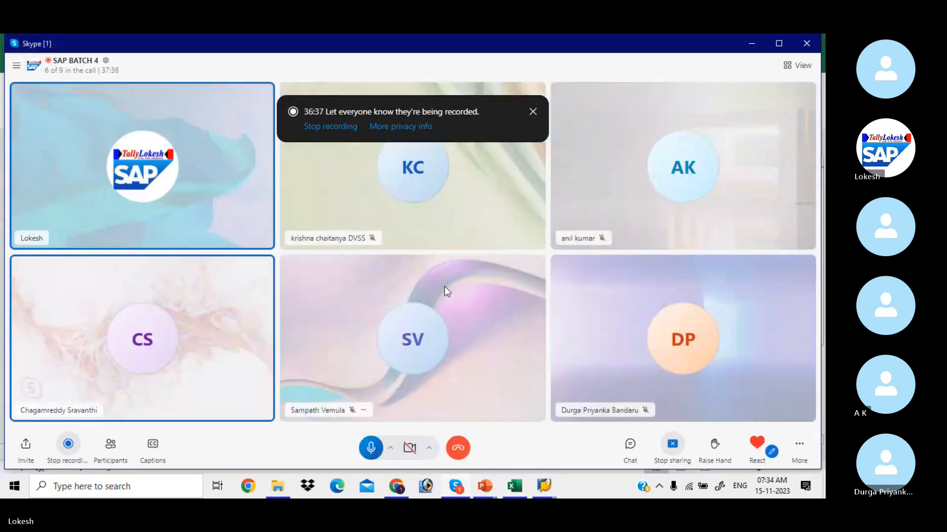